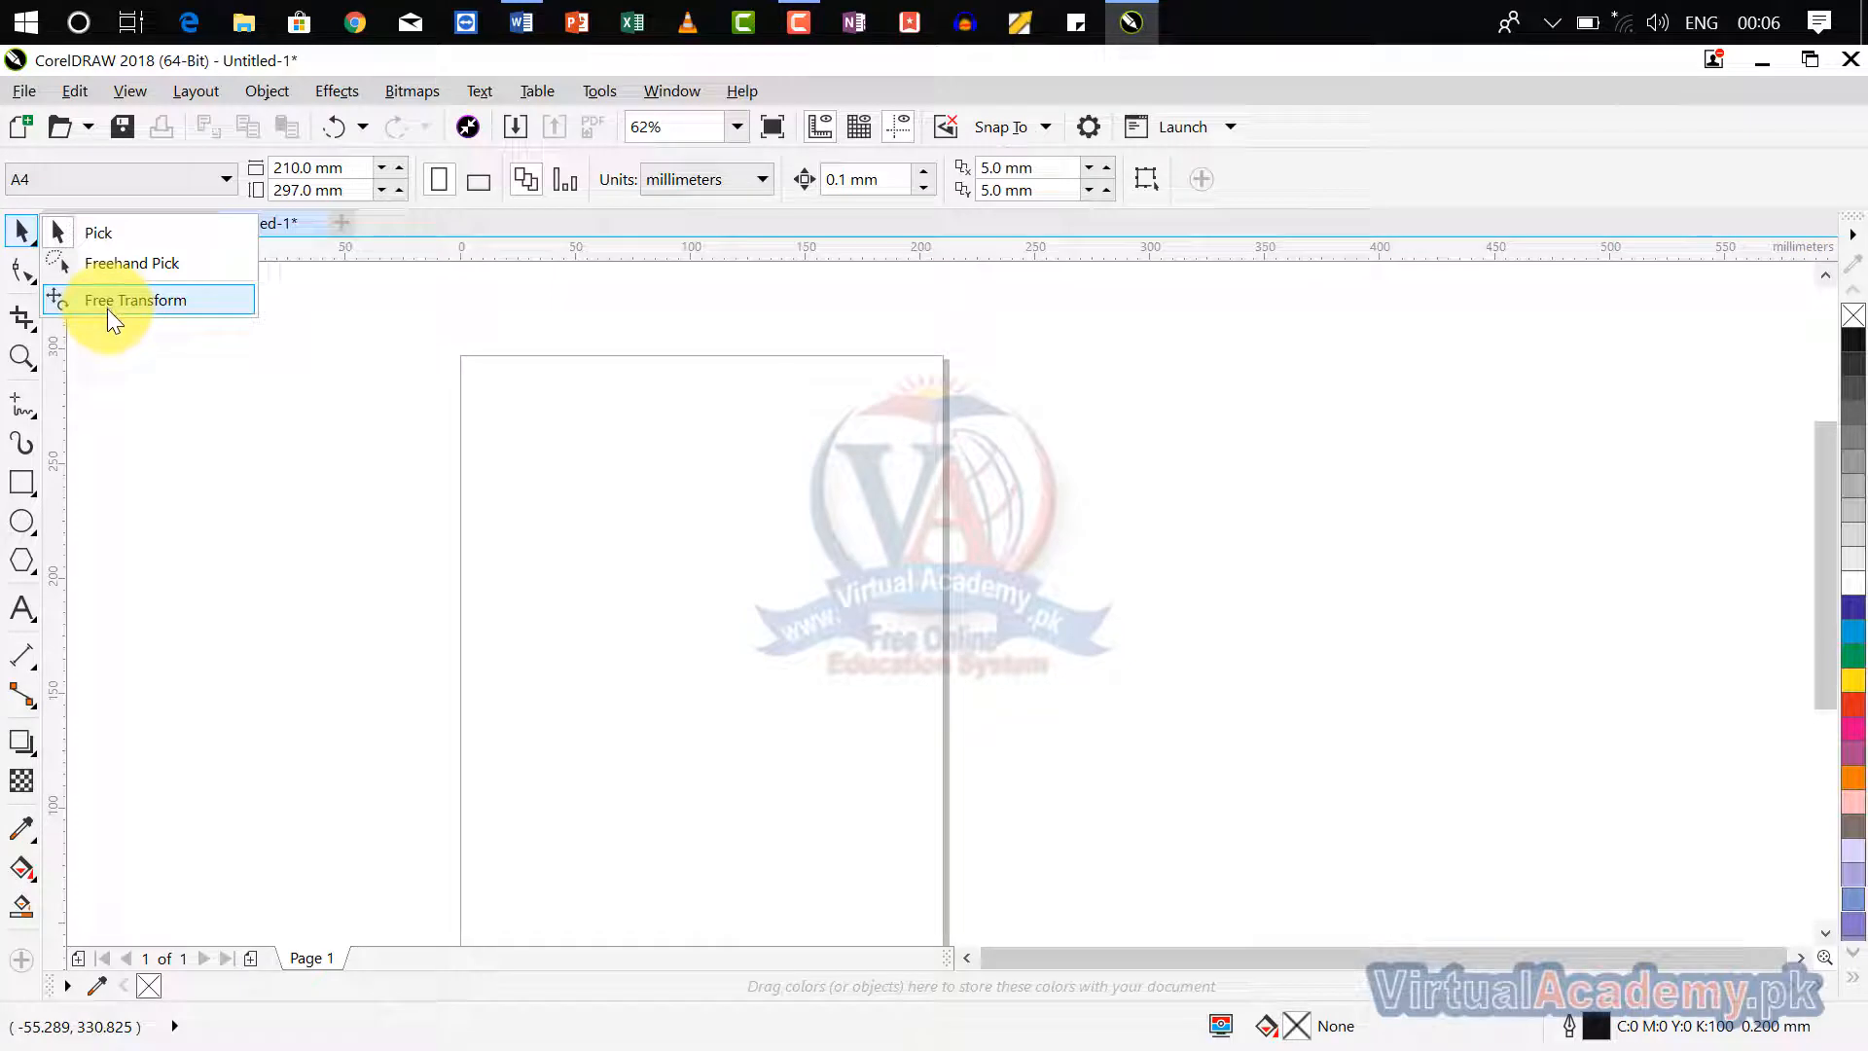
Draw a rectangle about 141 mm wide and 41 mm high in the upper half of the page.
click(107, 299)
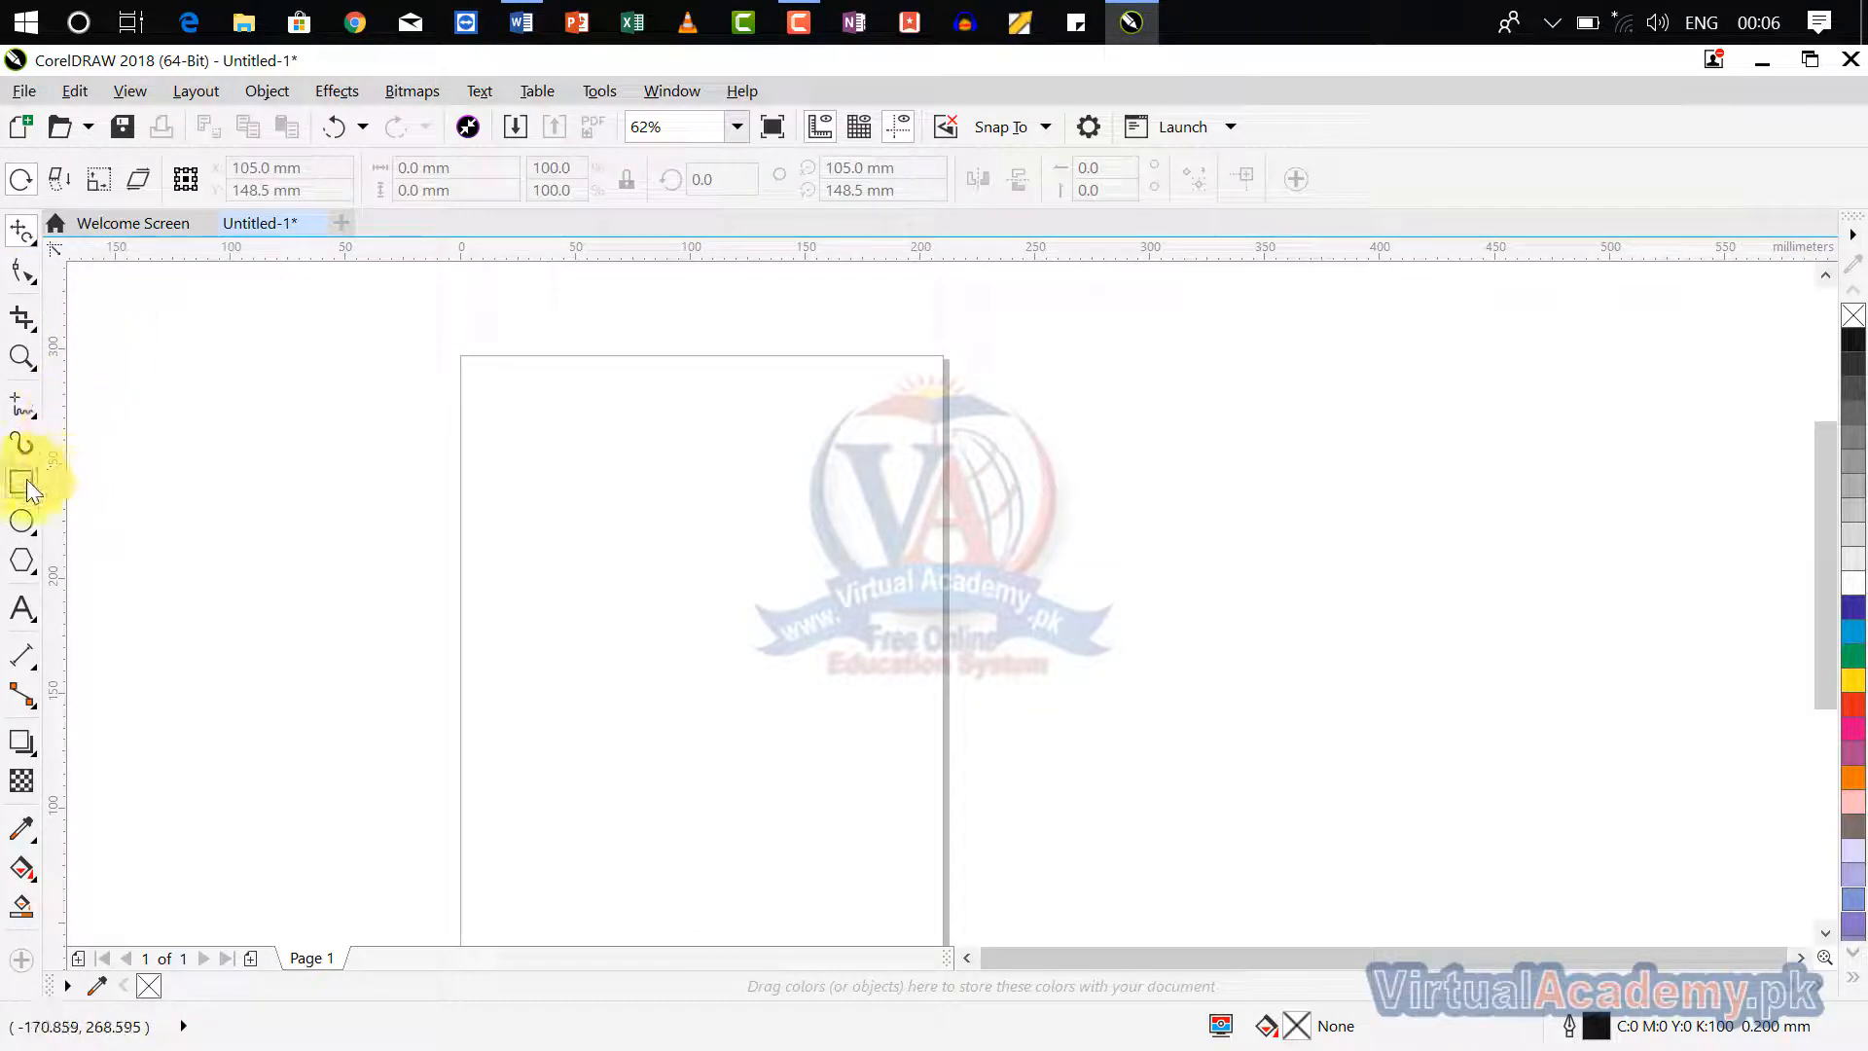
click(83, 480)
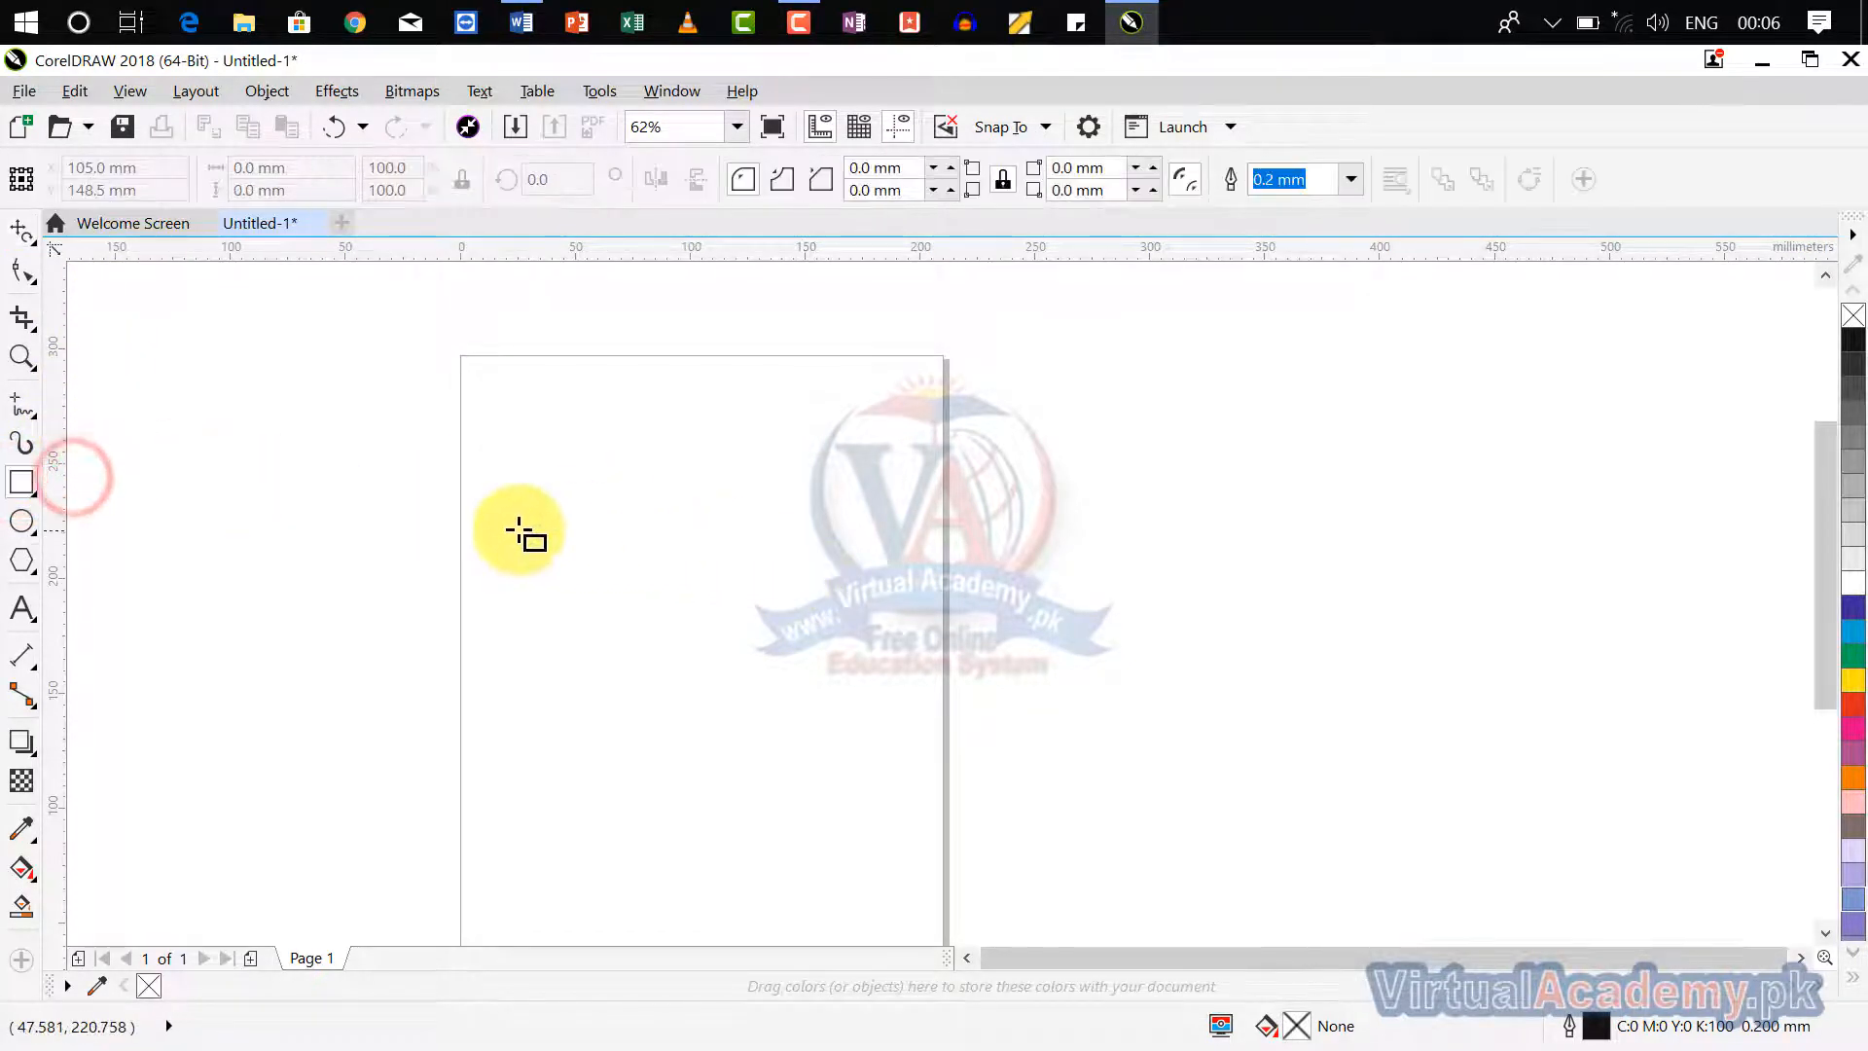
drag(513, 525, 844, 626)
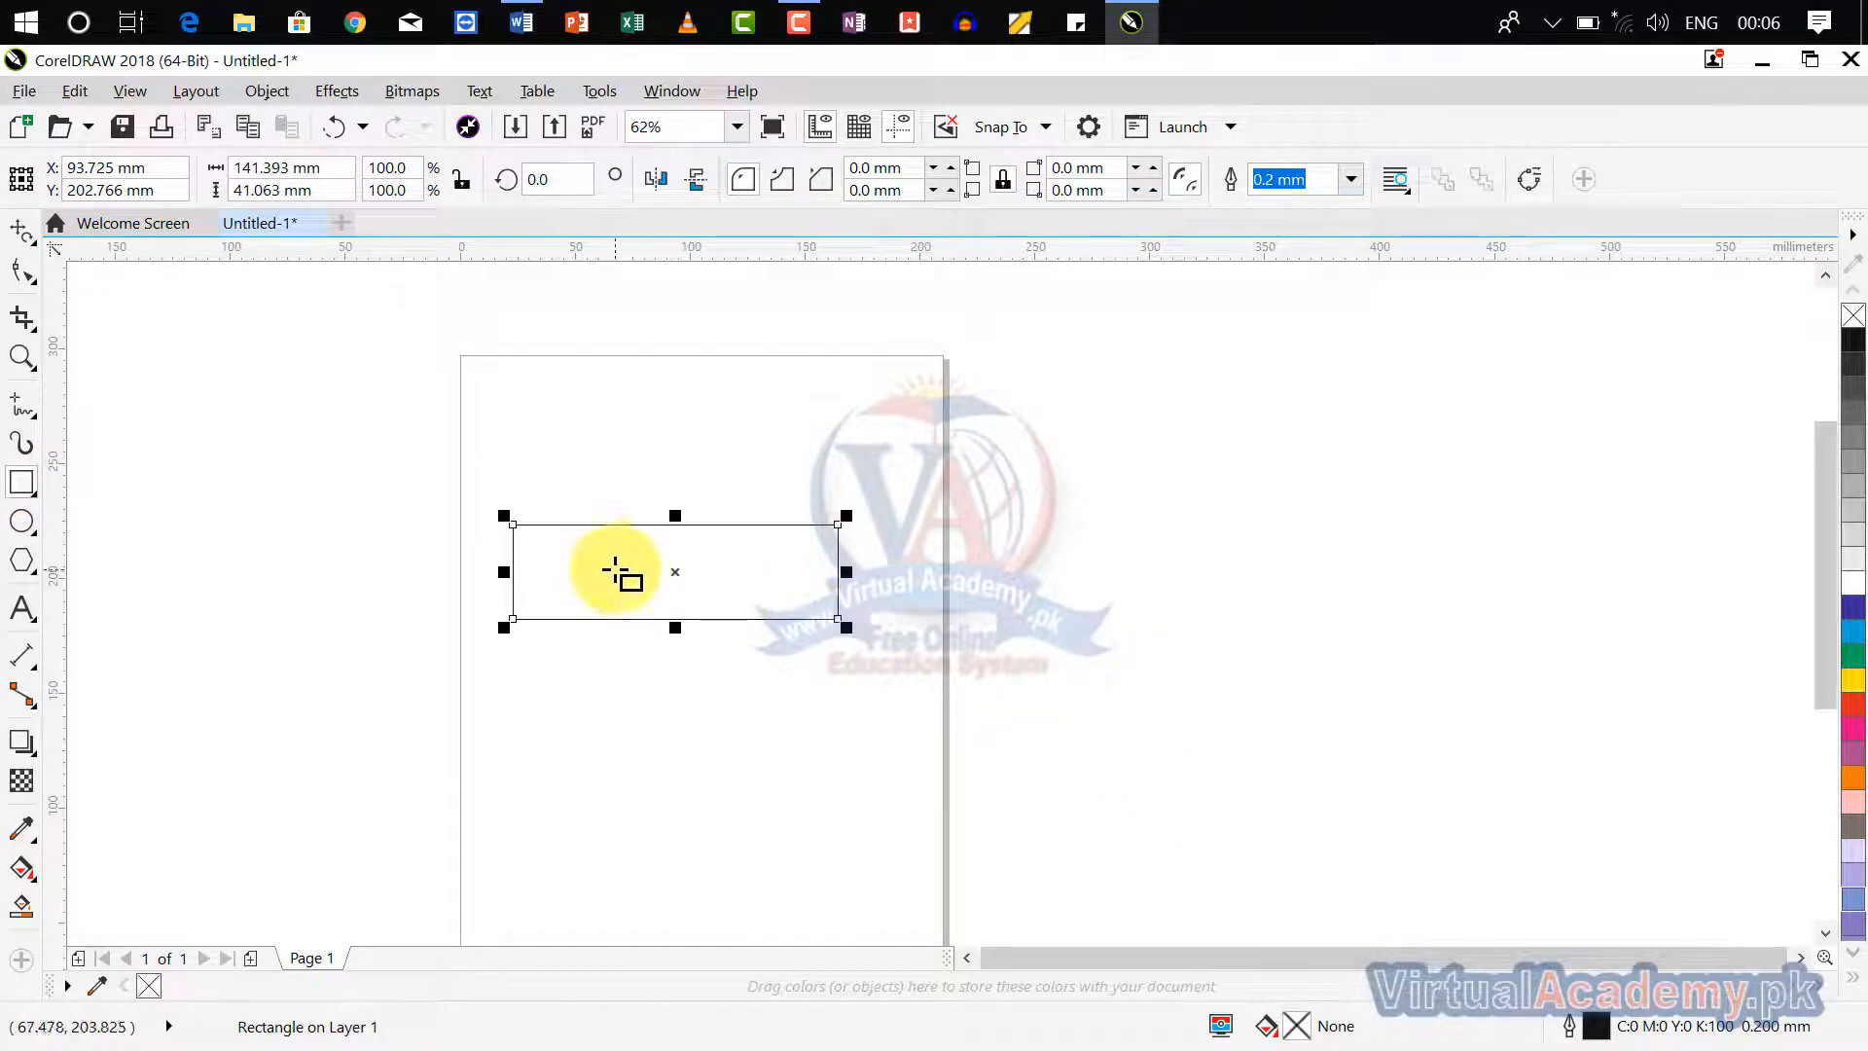
Use Free Transform to set the rectangle's position to X 100 mm and Y 100 mm.
click(27, 255)
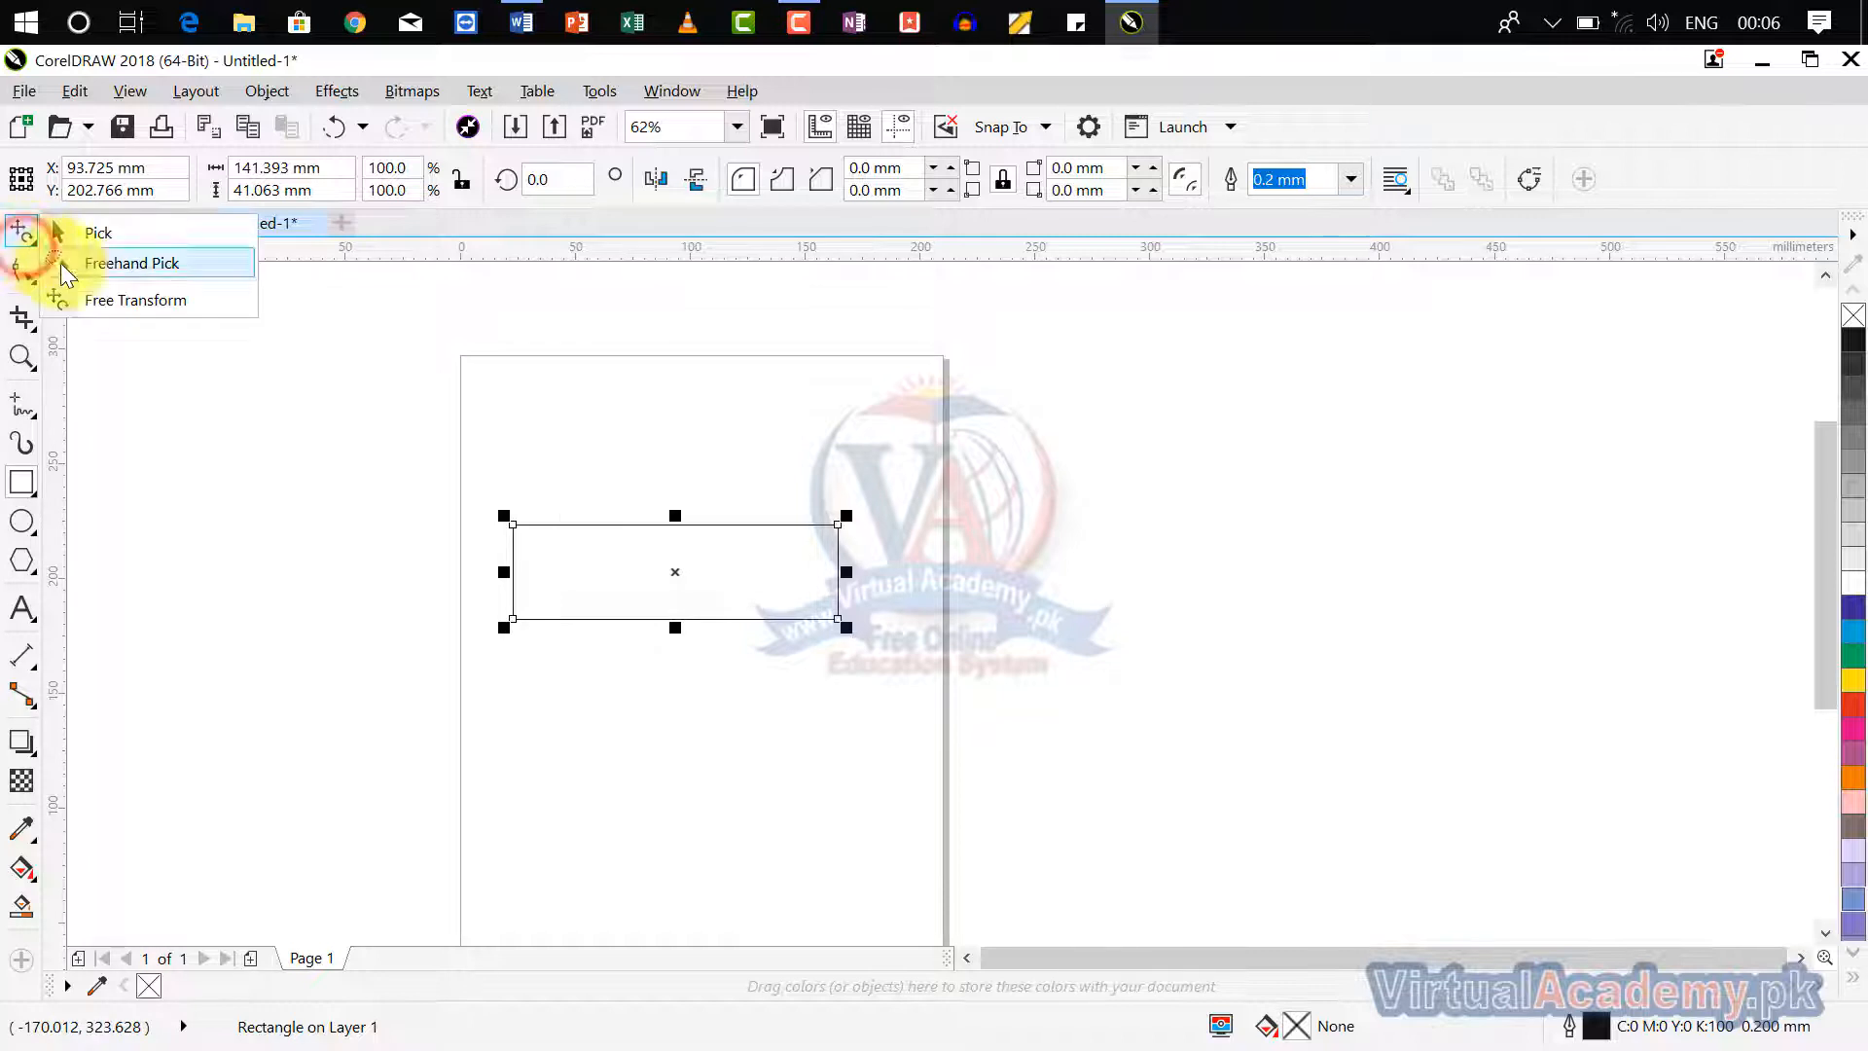
click(91, 296)
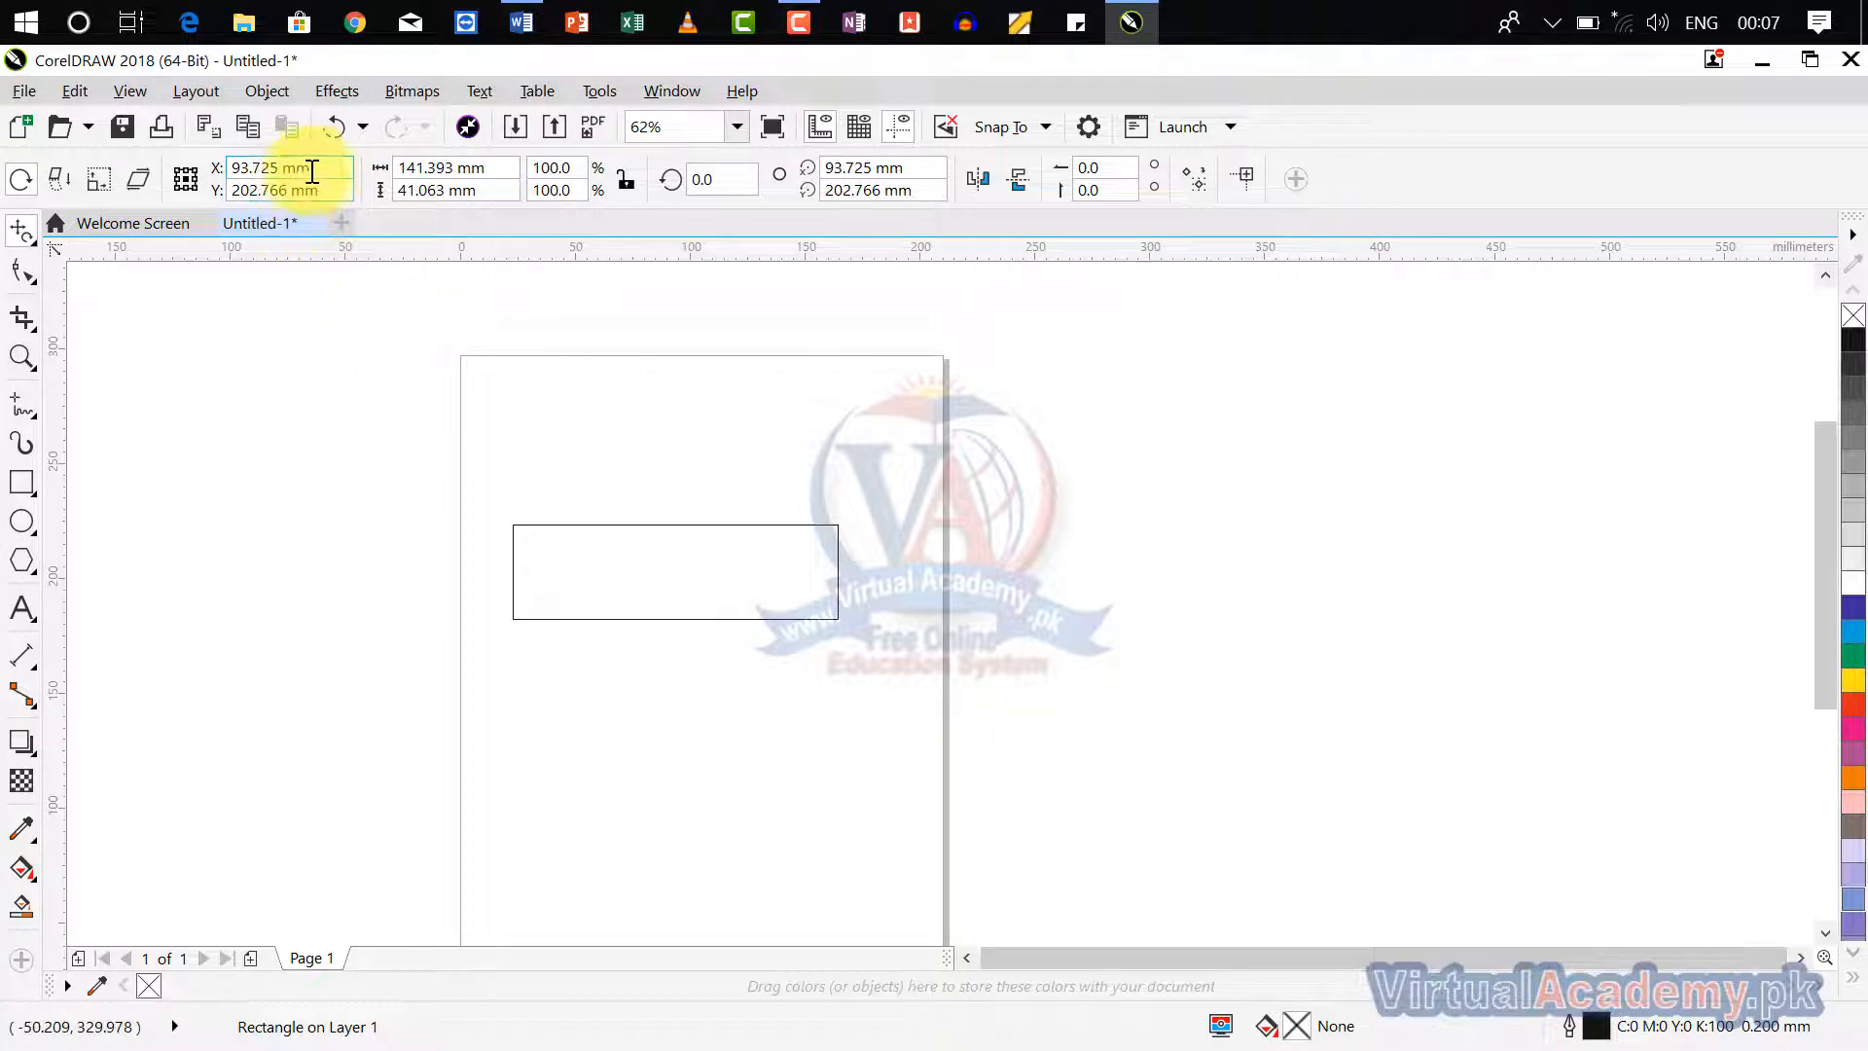
drag(324, 170, 137, 173)
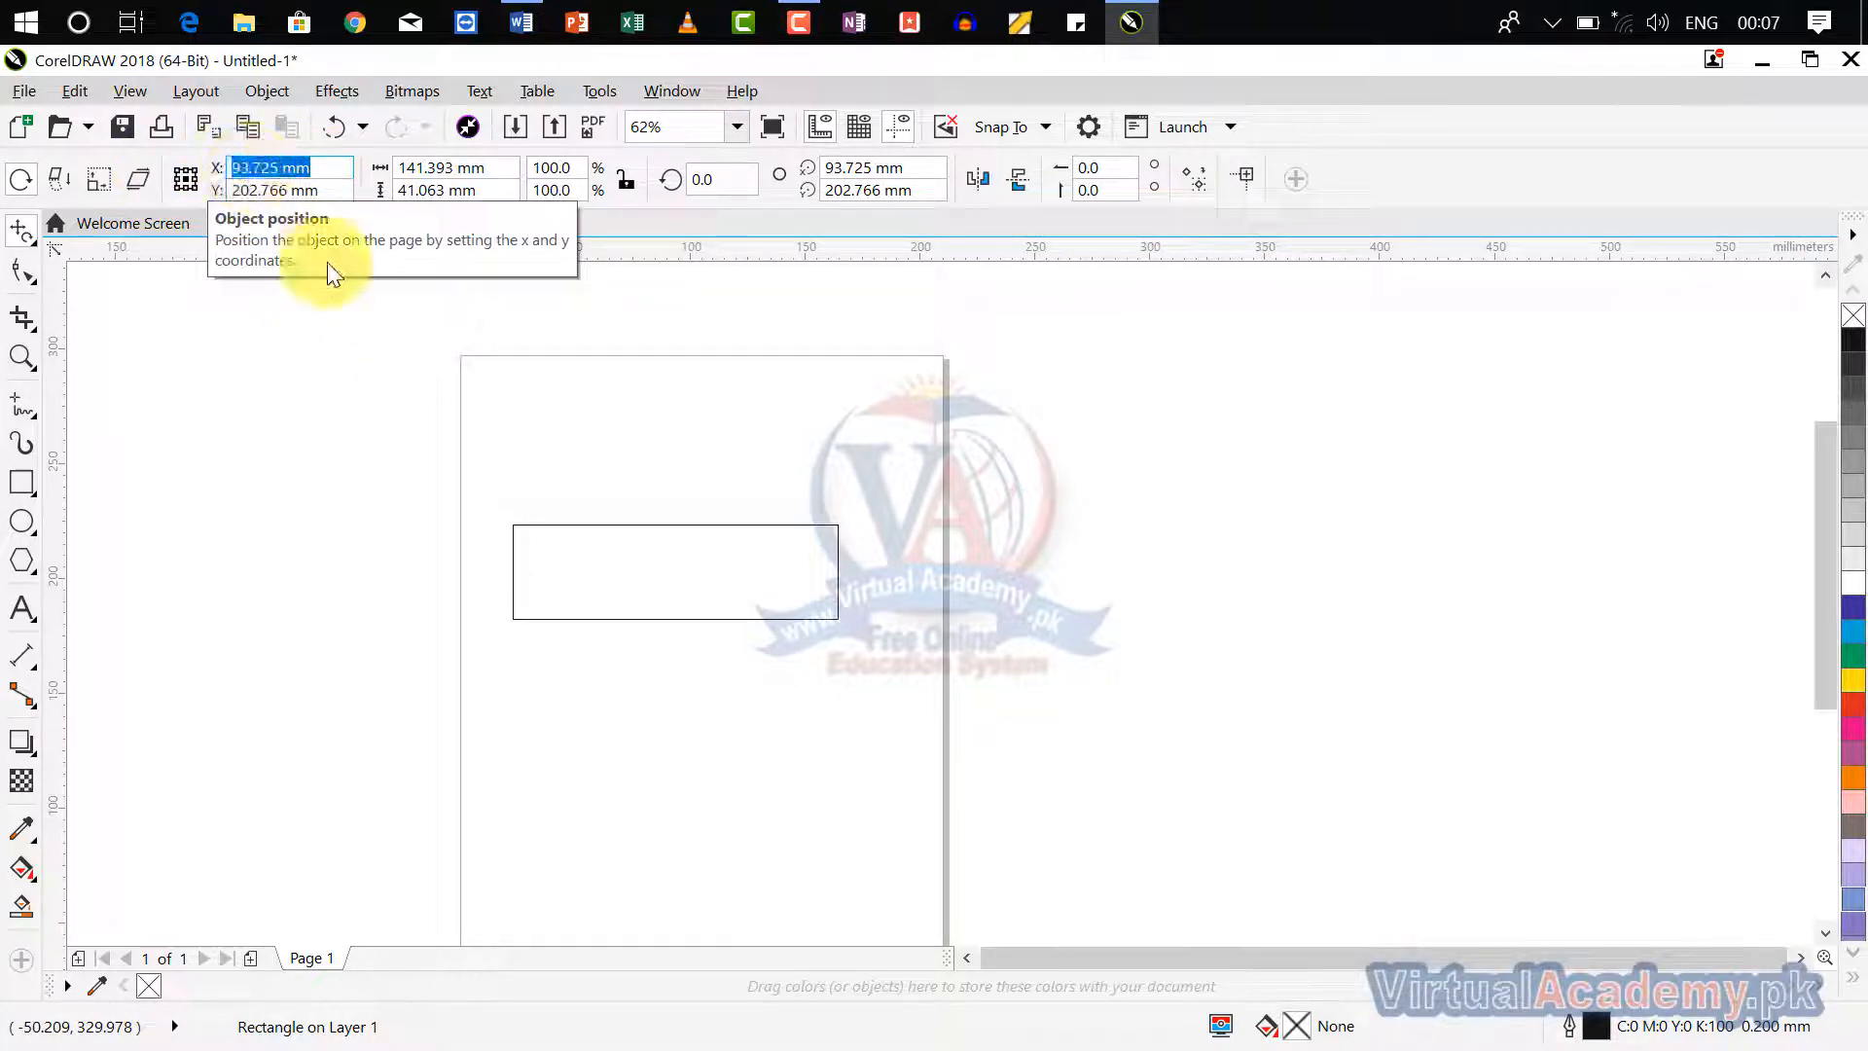
text(100)
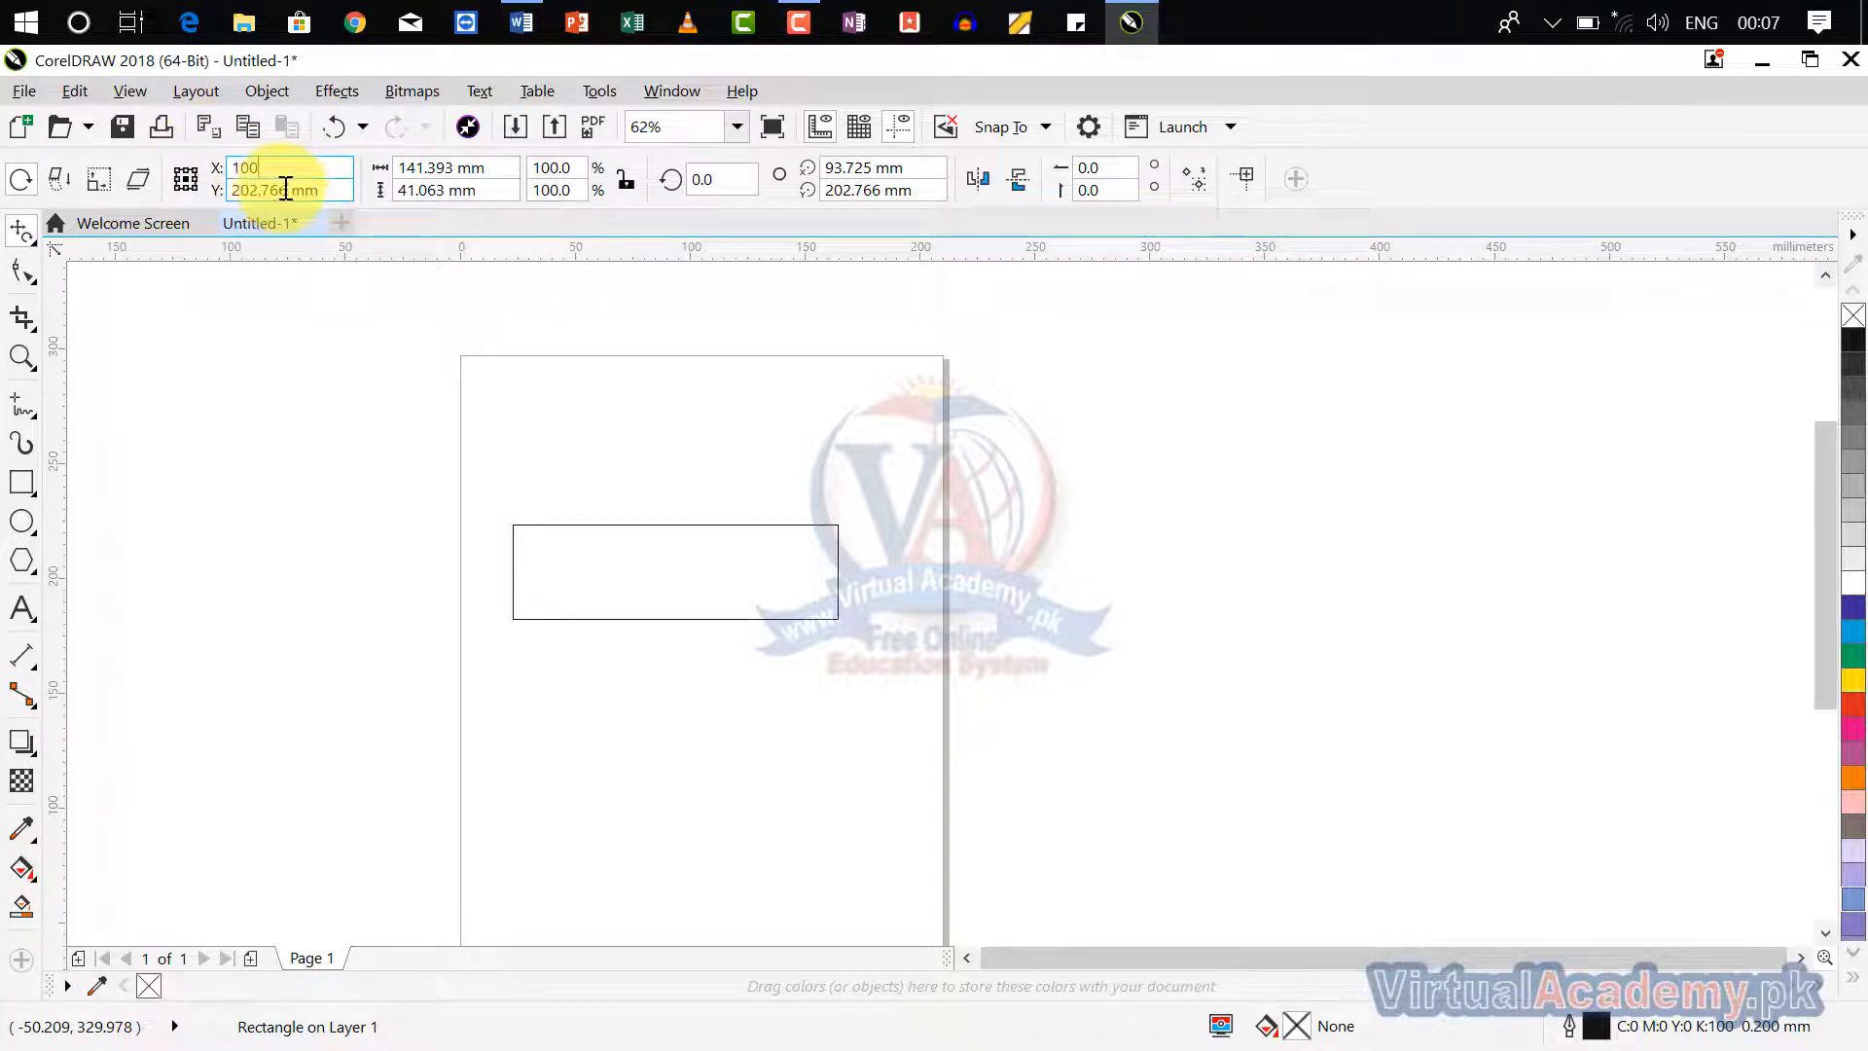
drag(293, 190, 97, 192)
text(100)
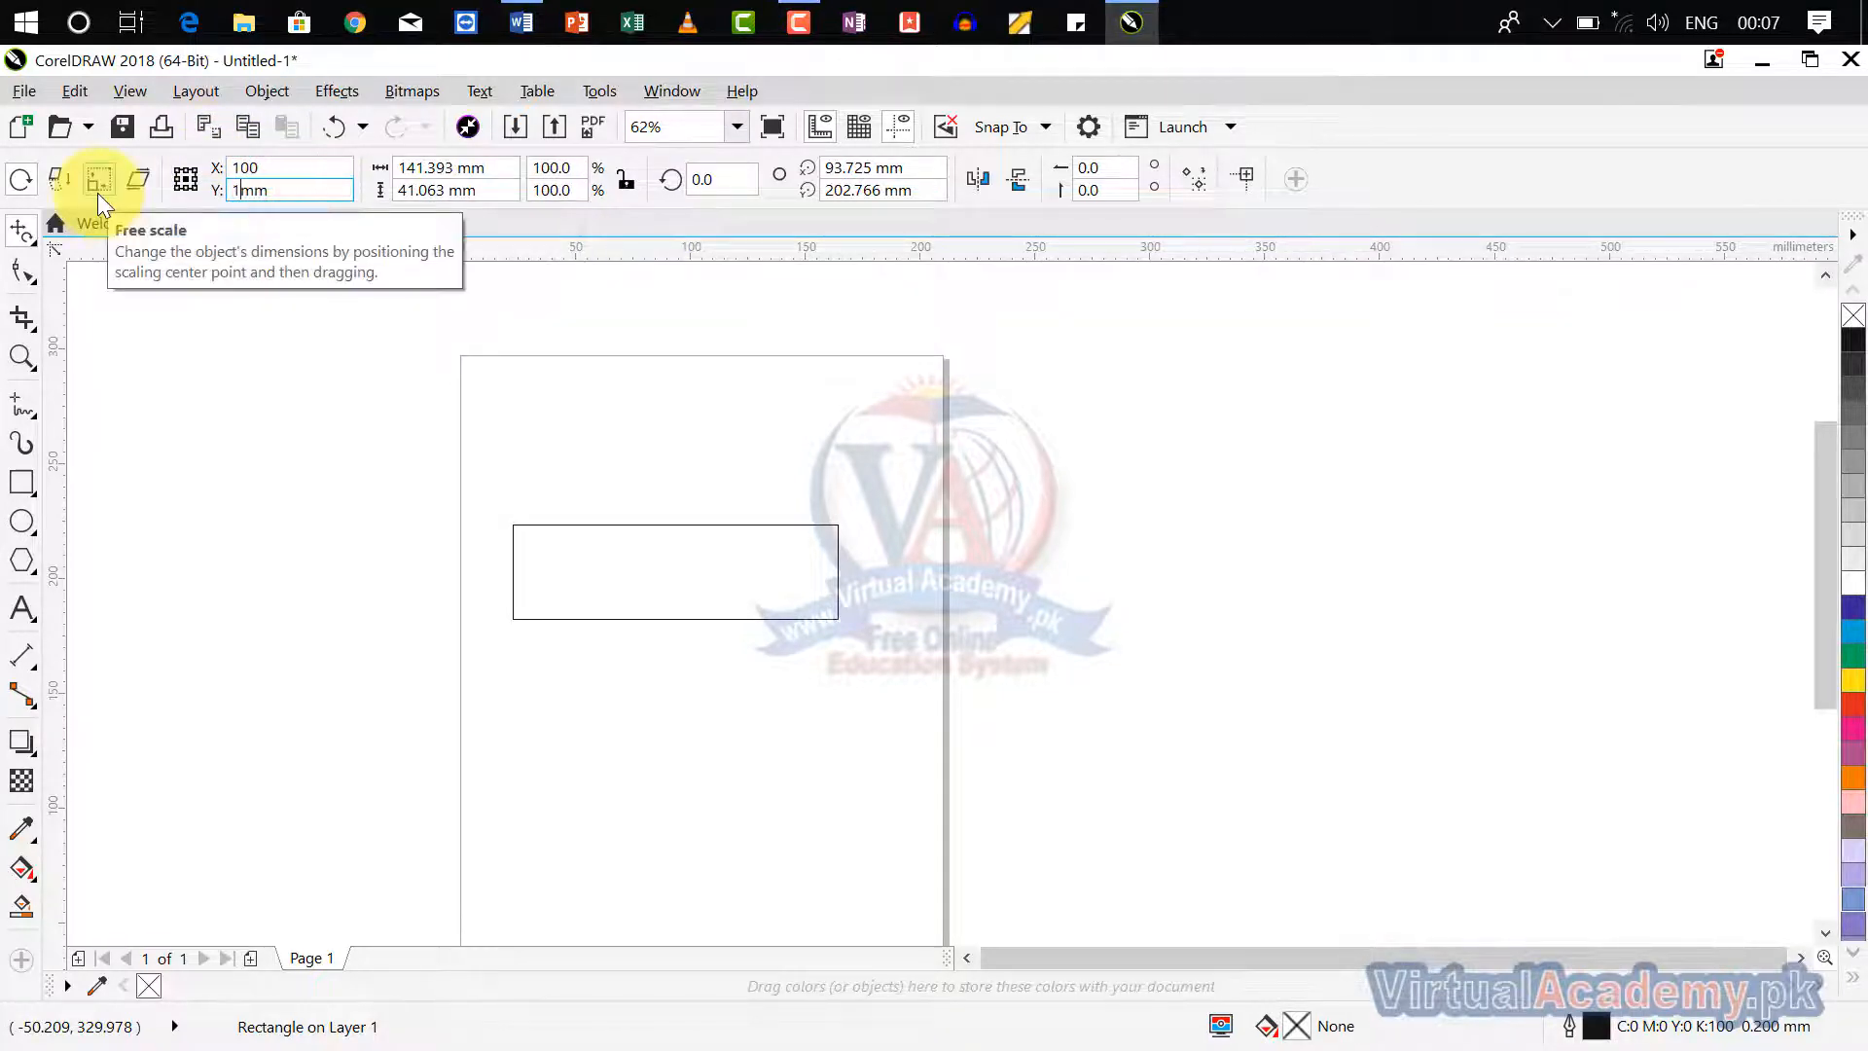
key(Return)
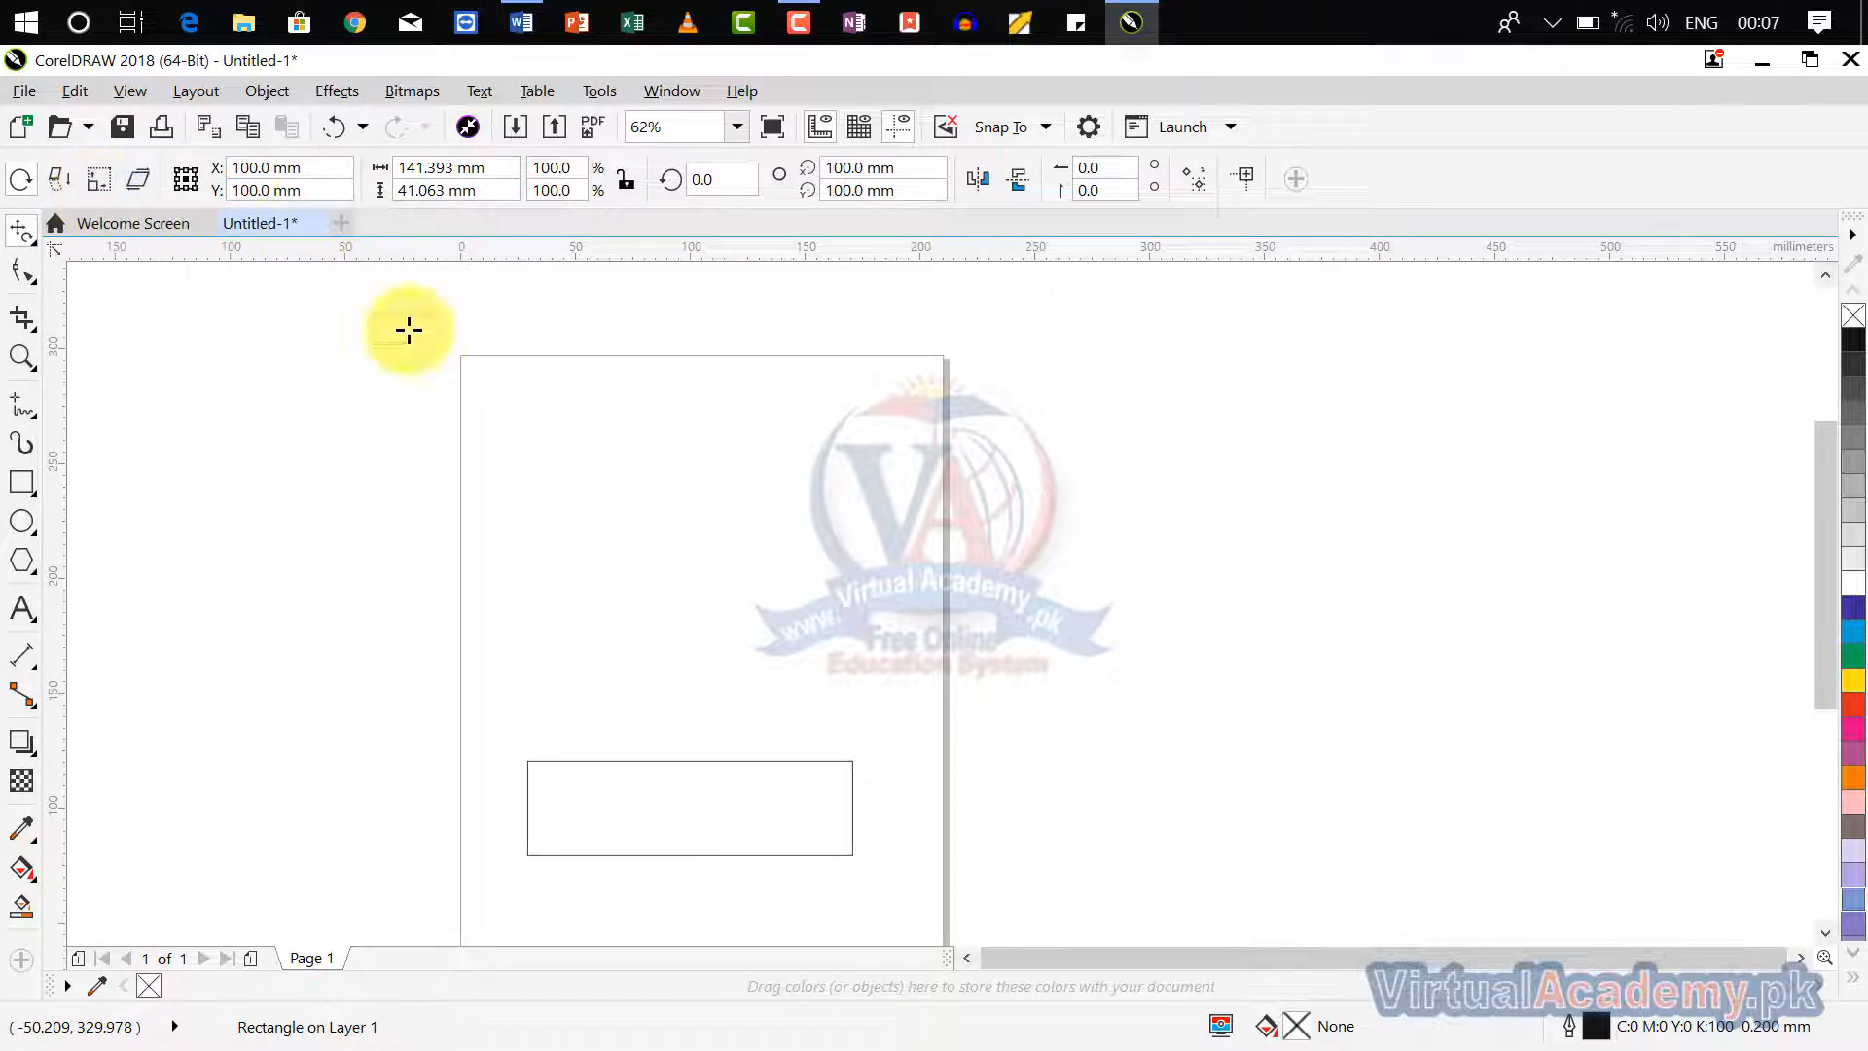
Set the rectangle's position to X 50 mm and Y 50 mm.
scroll(770, 775, down, 2)
scroll(767, 720, down, 2)
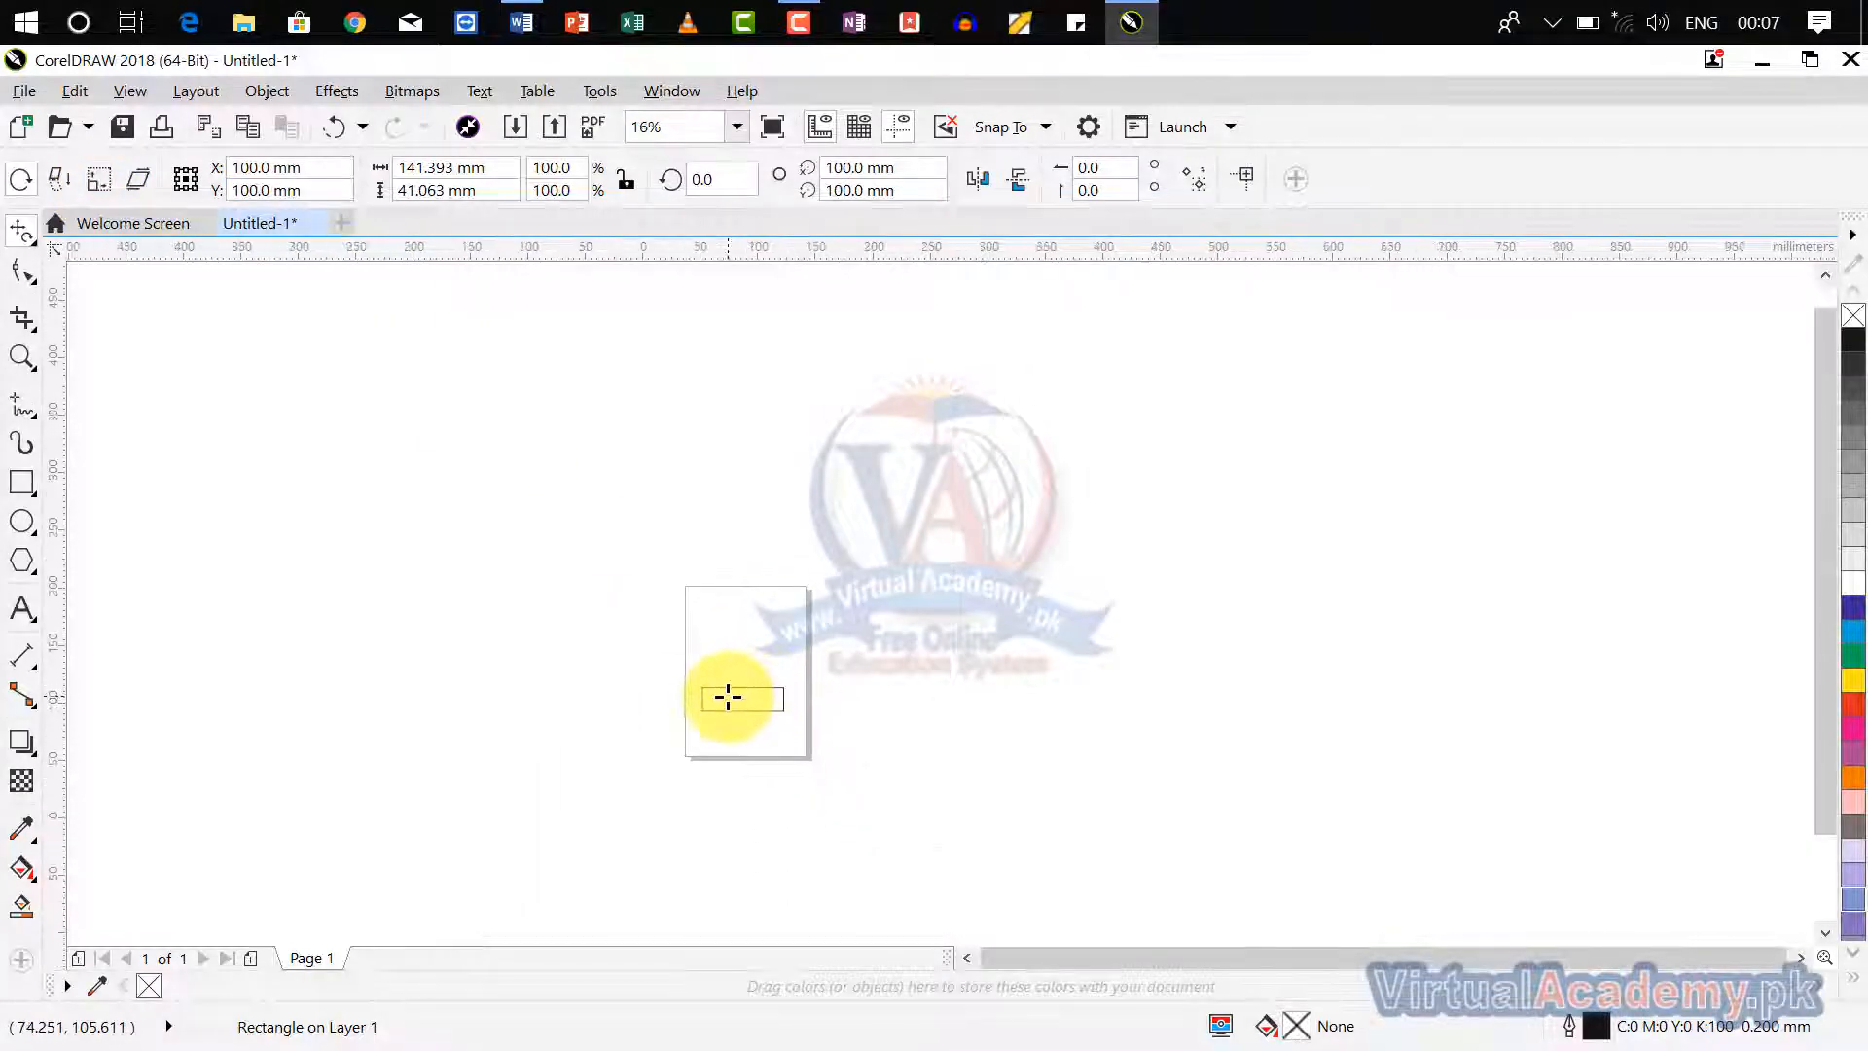
scroll(735, 700, up, 6)
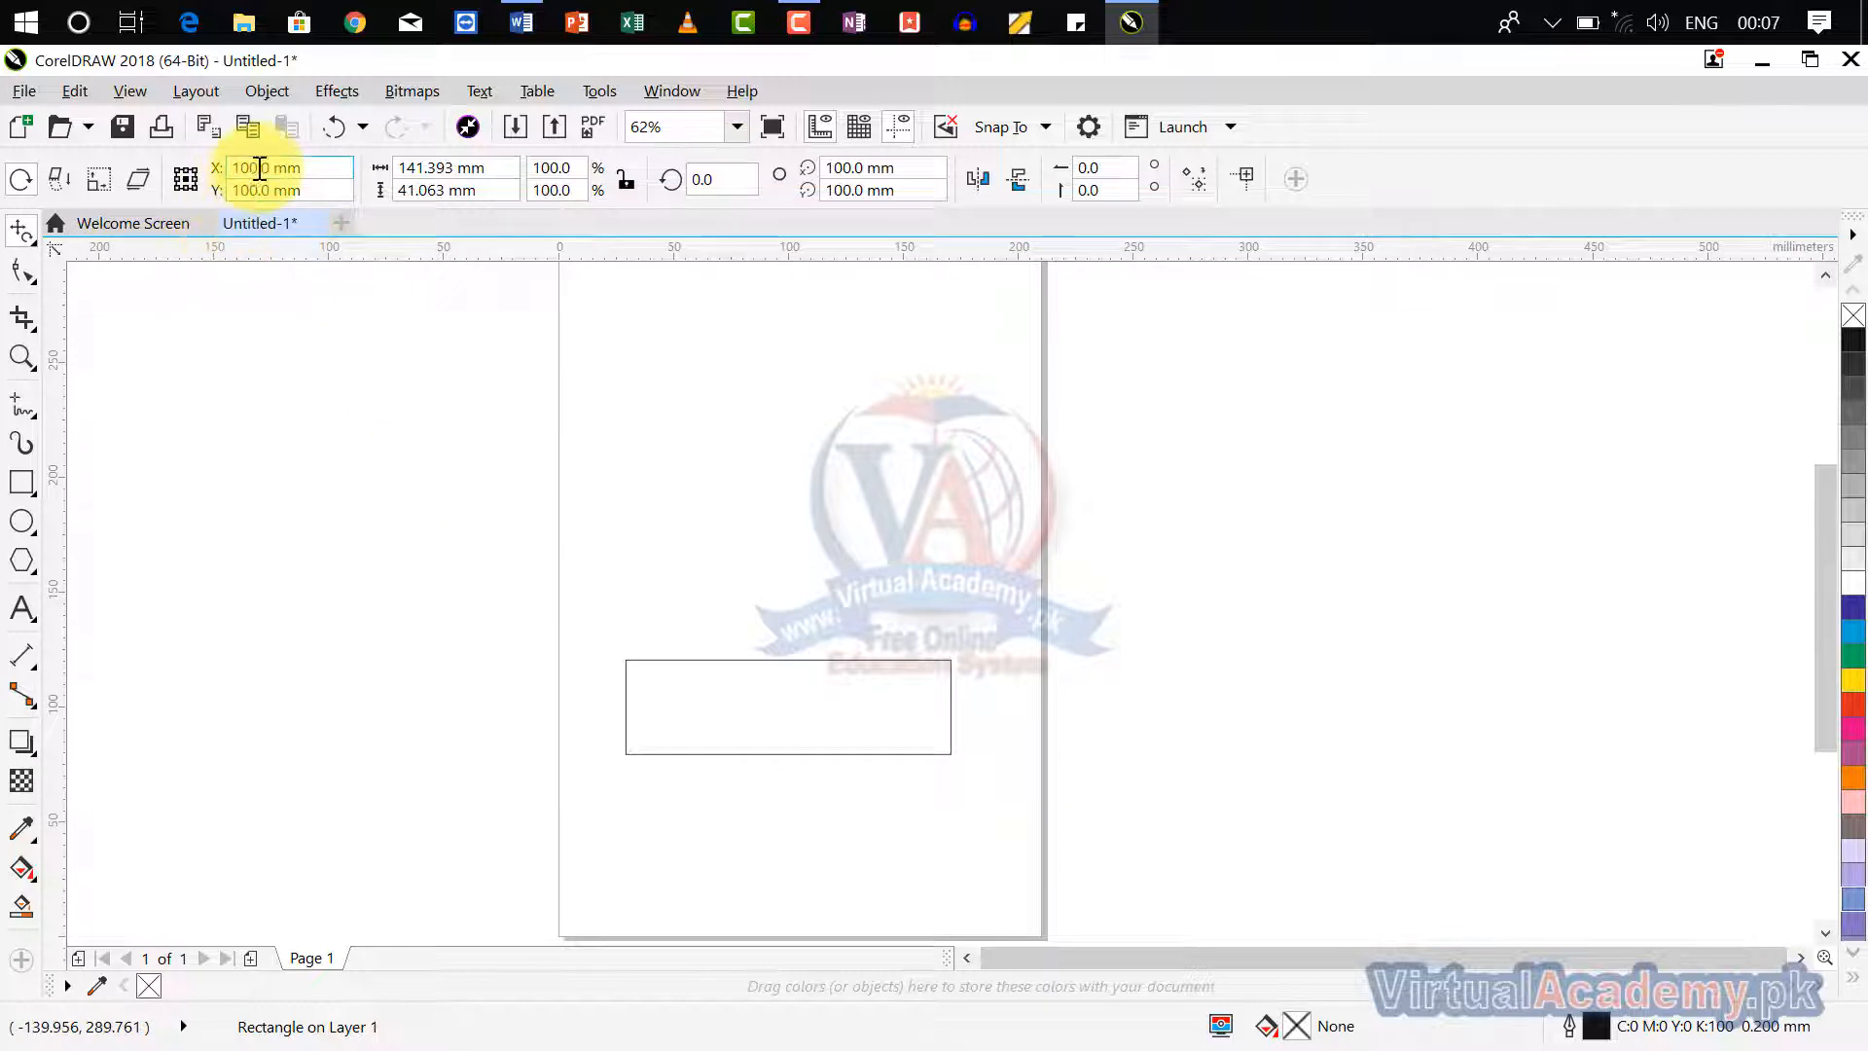
drag(256, 167, 198, 163)
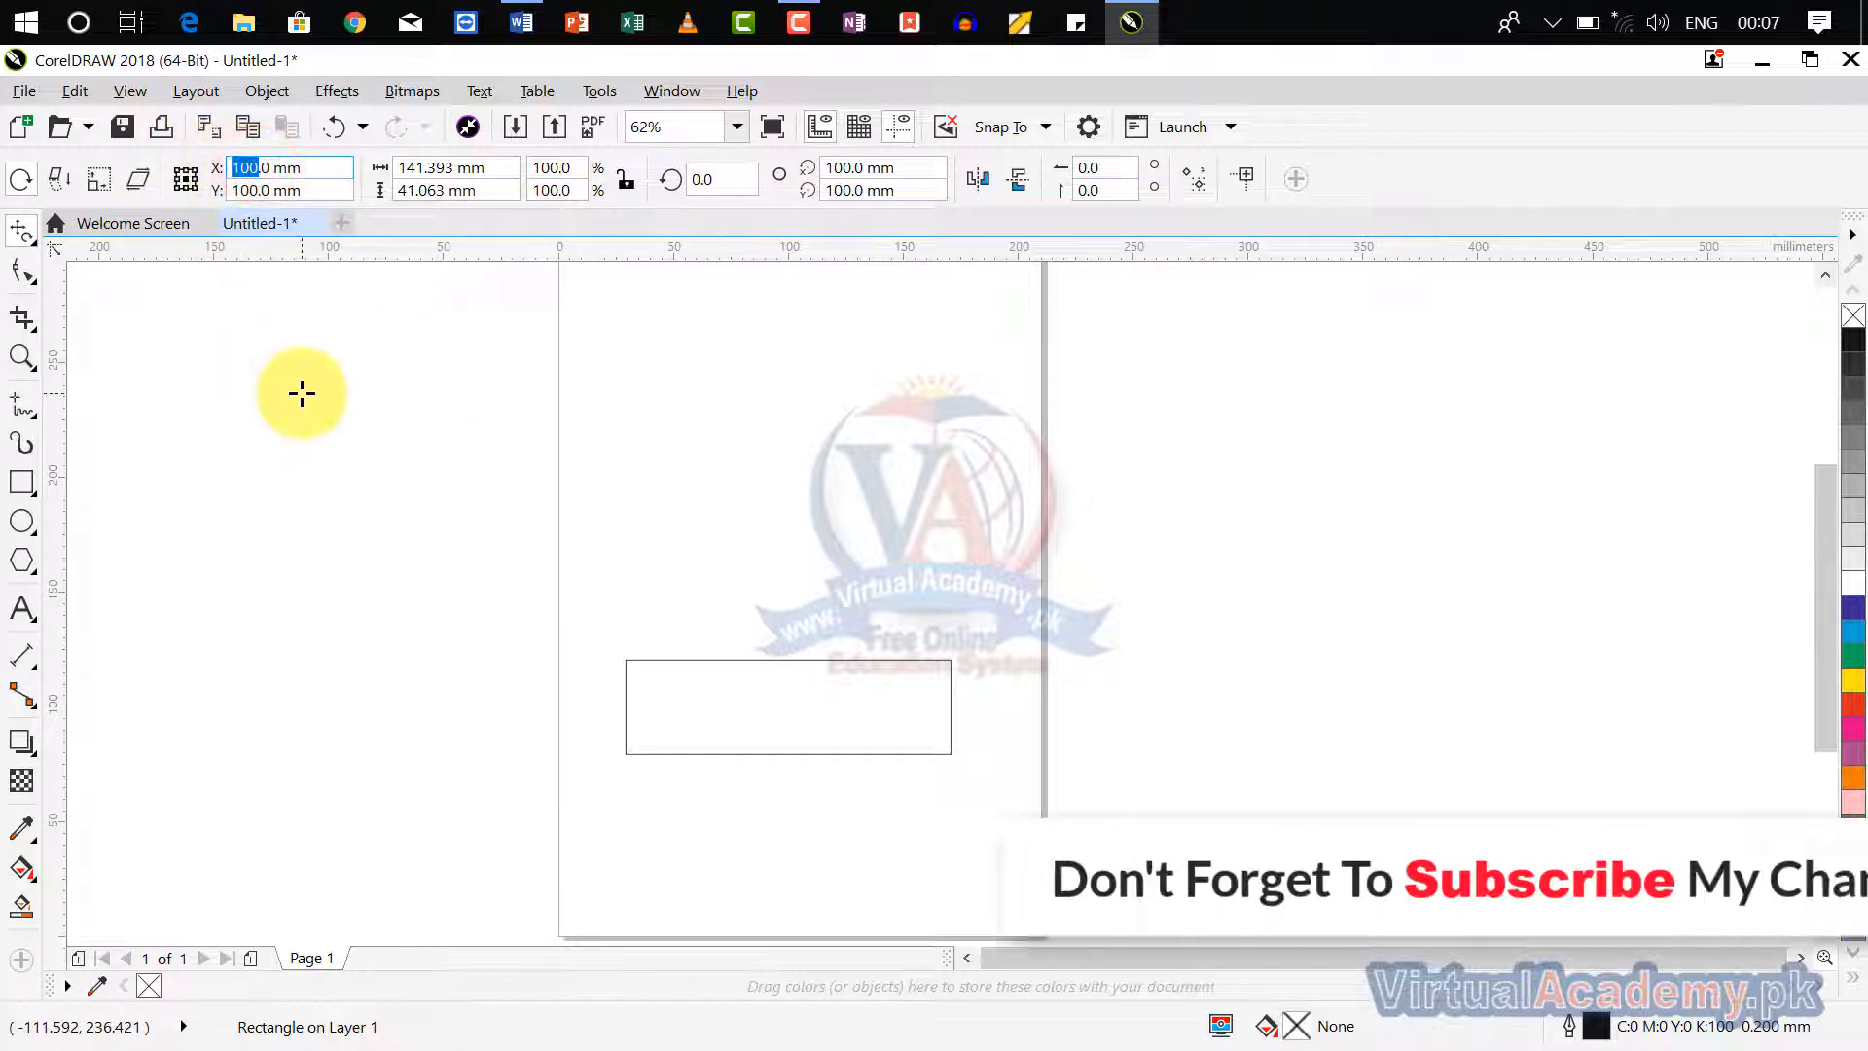
text(50)
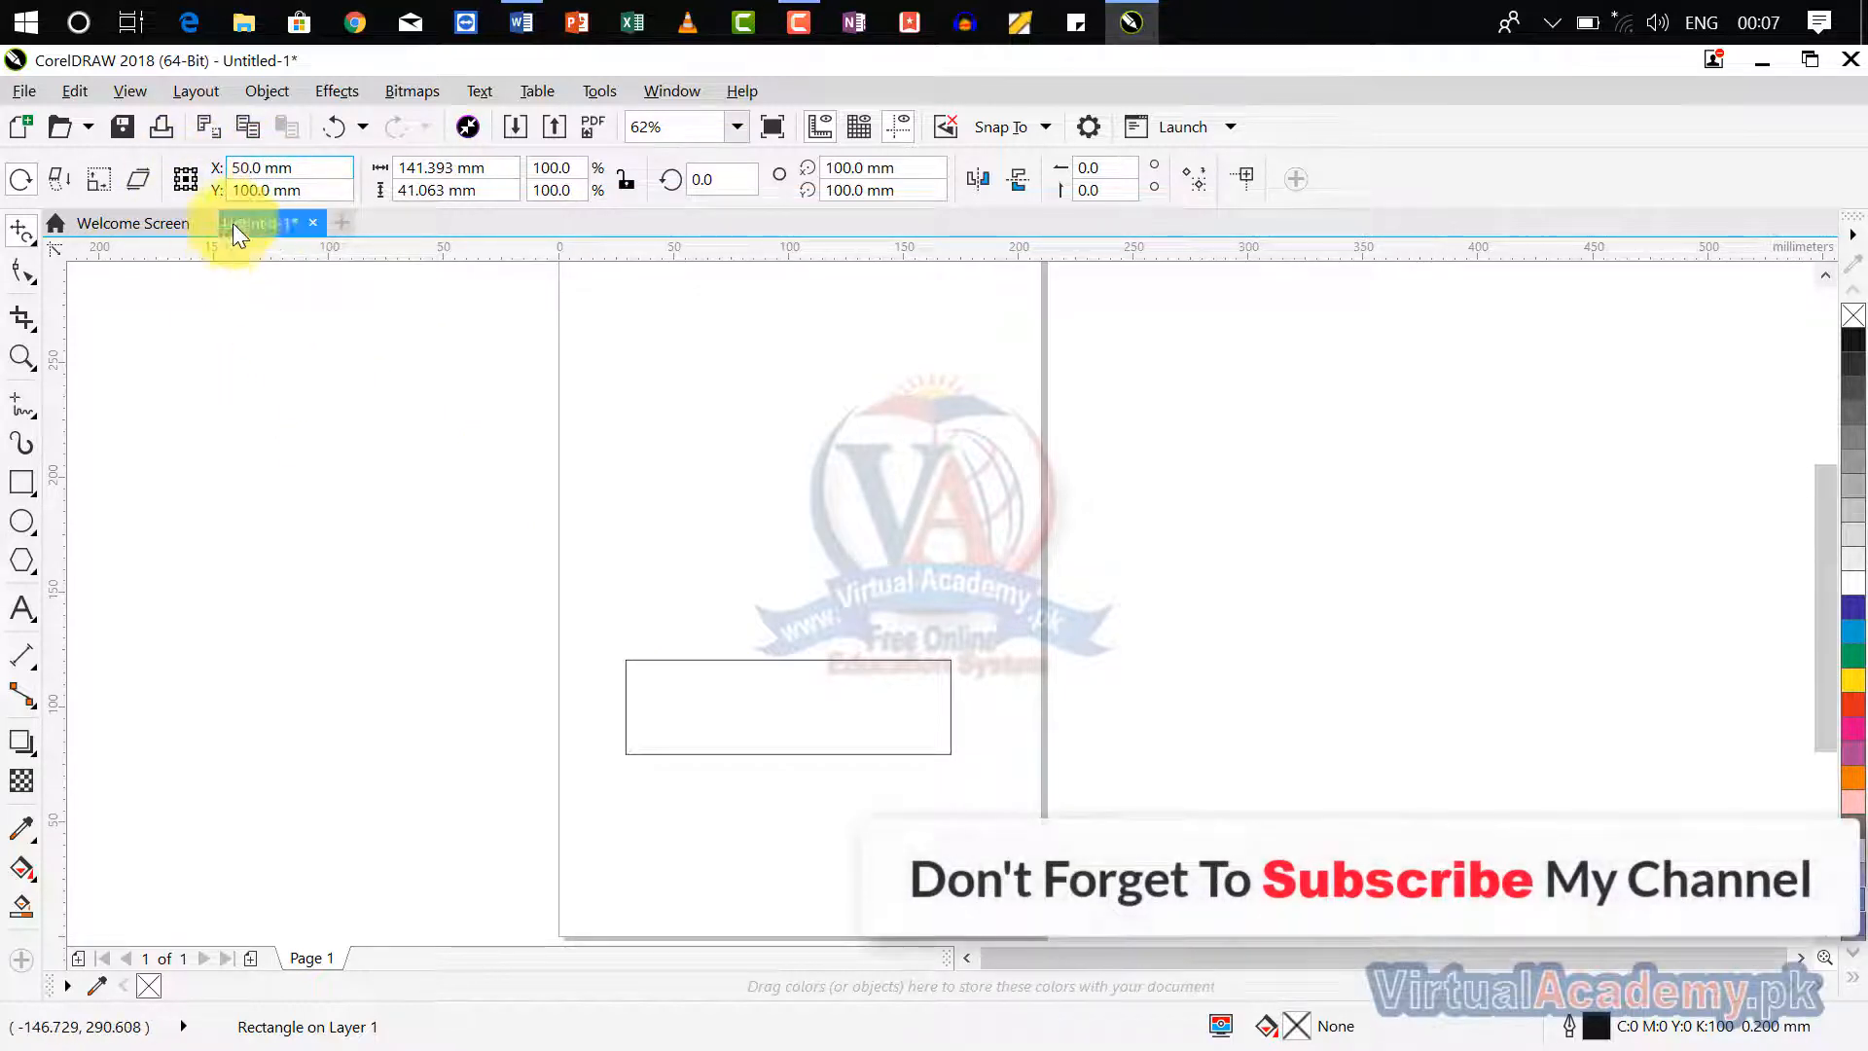
click(253, 188)
drag(253, 187, 97, 206)
text(50)
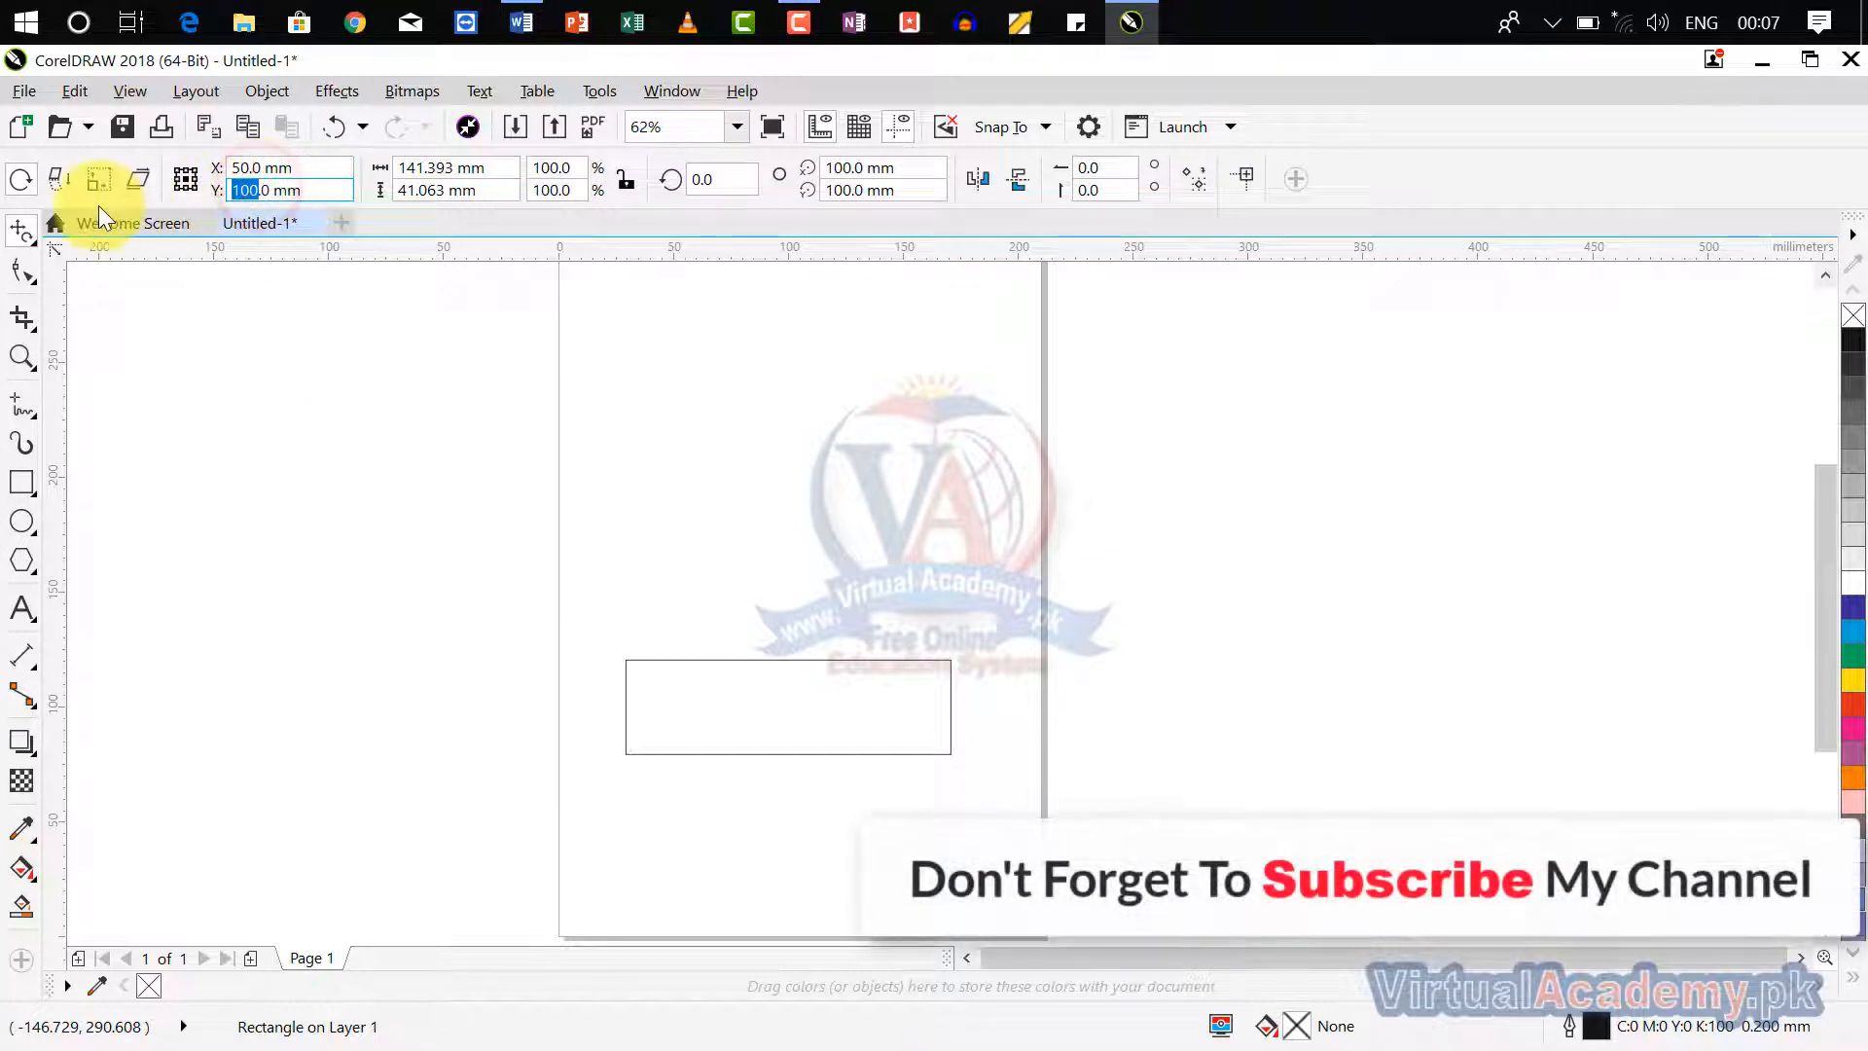
key(Return)
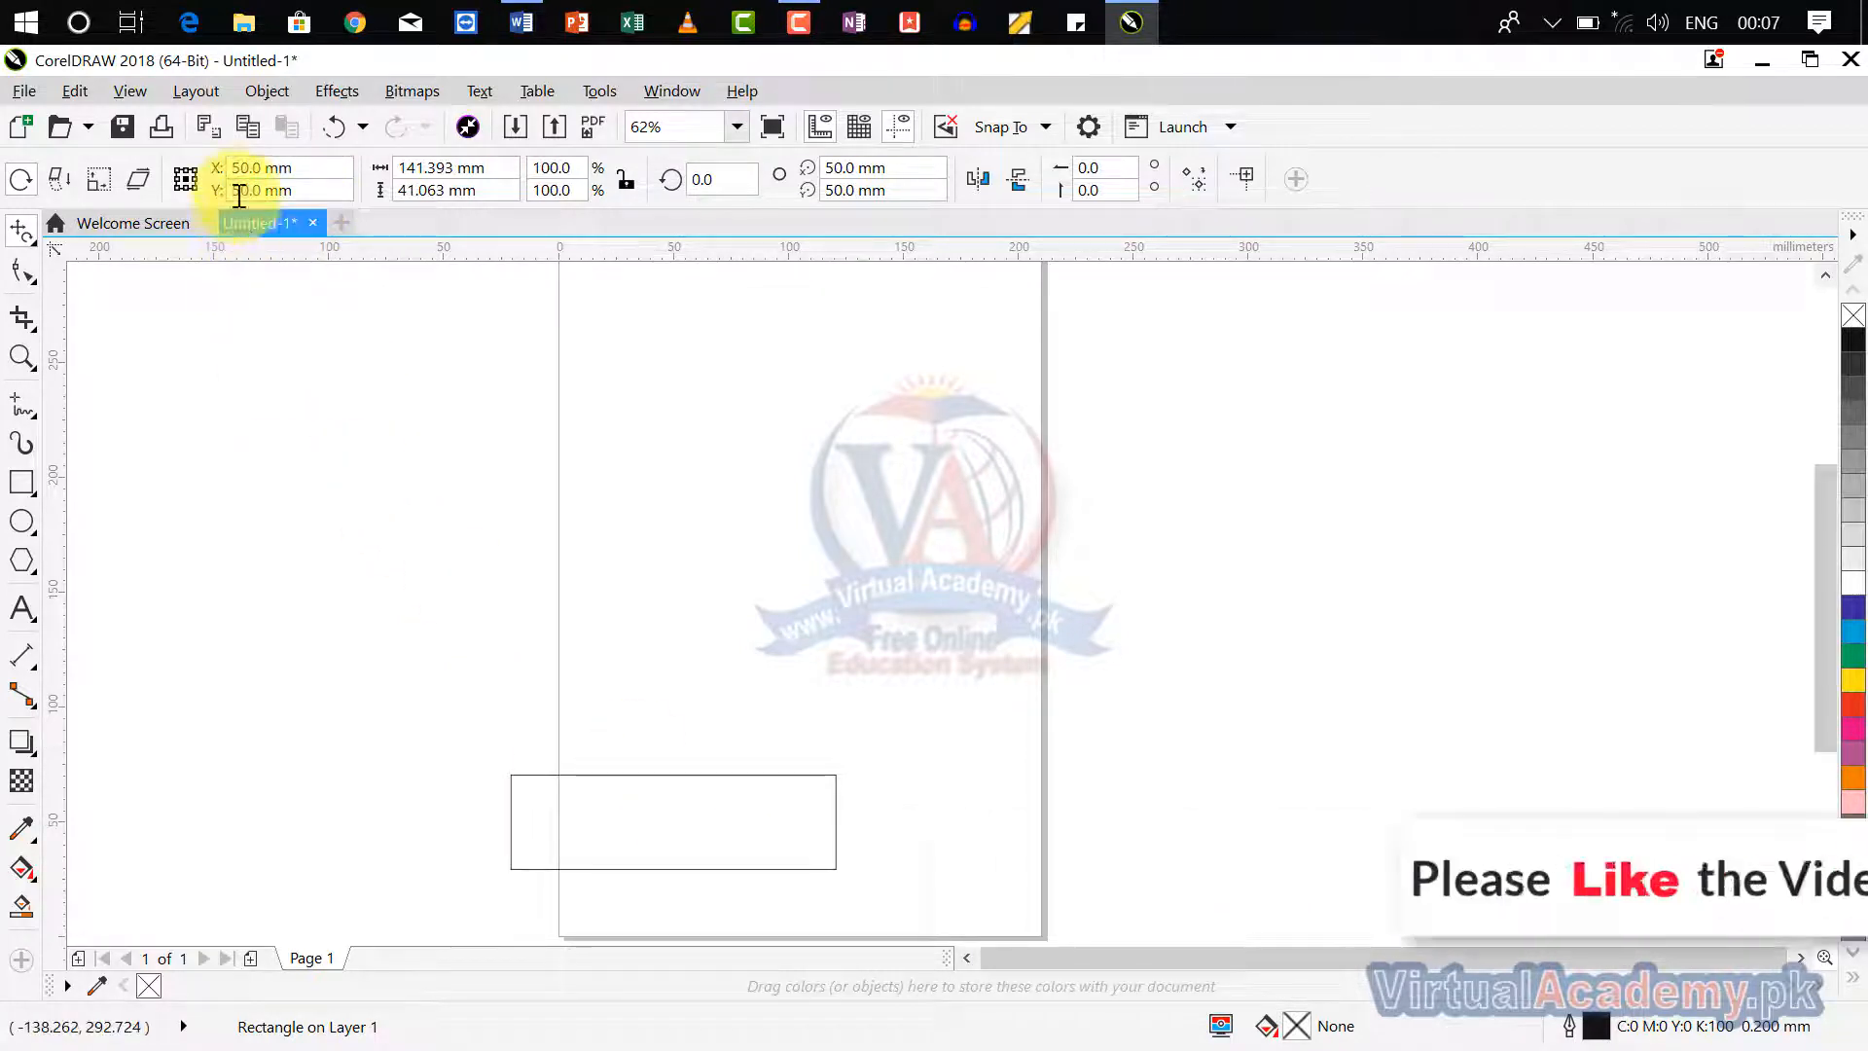
Move the rectangle freehand with the Pick tool to the upper part of the page, at about X 96 mm and Y 225 mm.
click(21, 237)
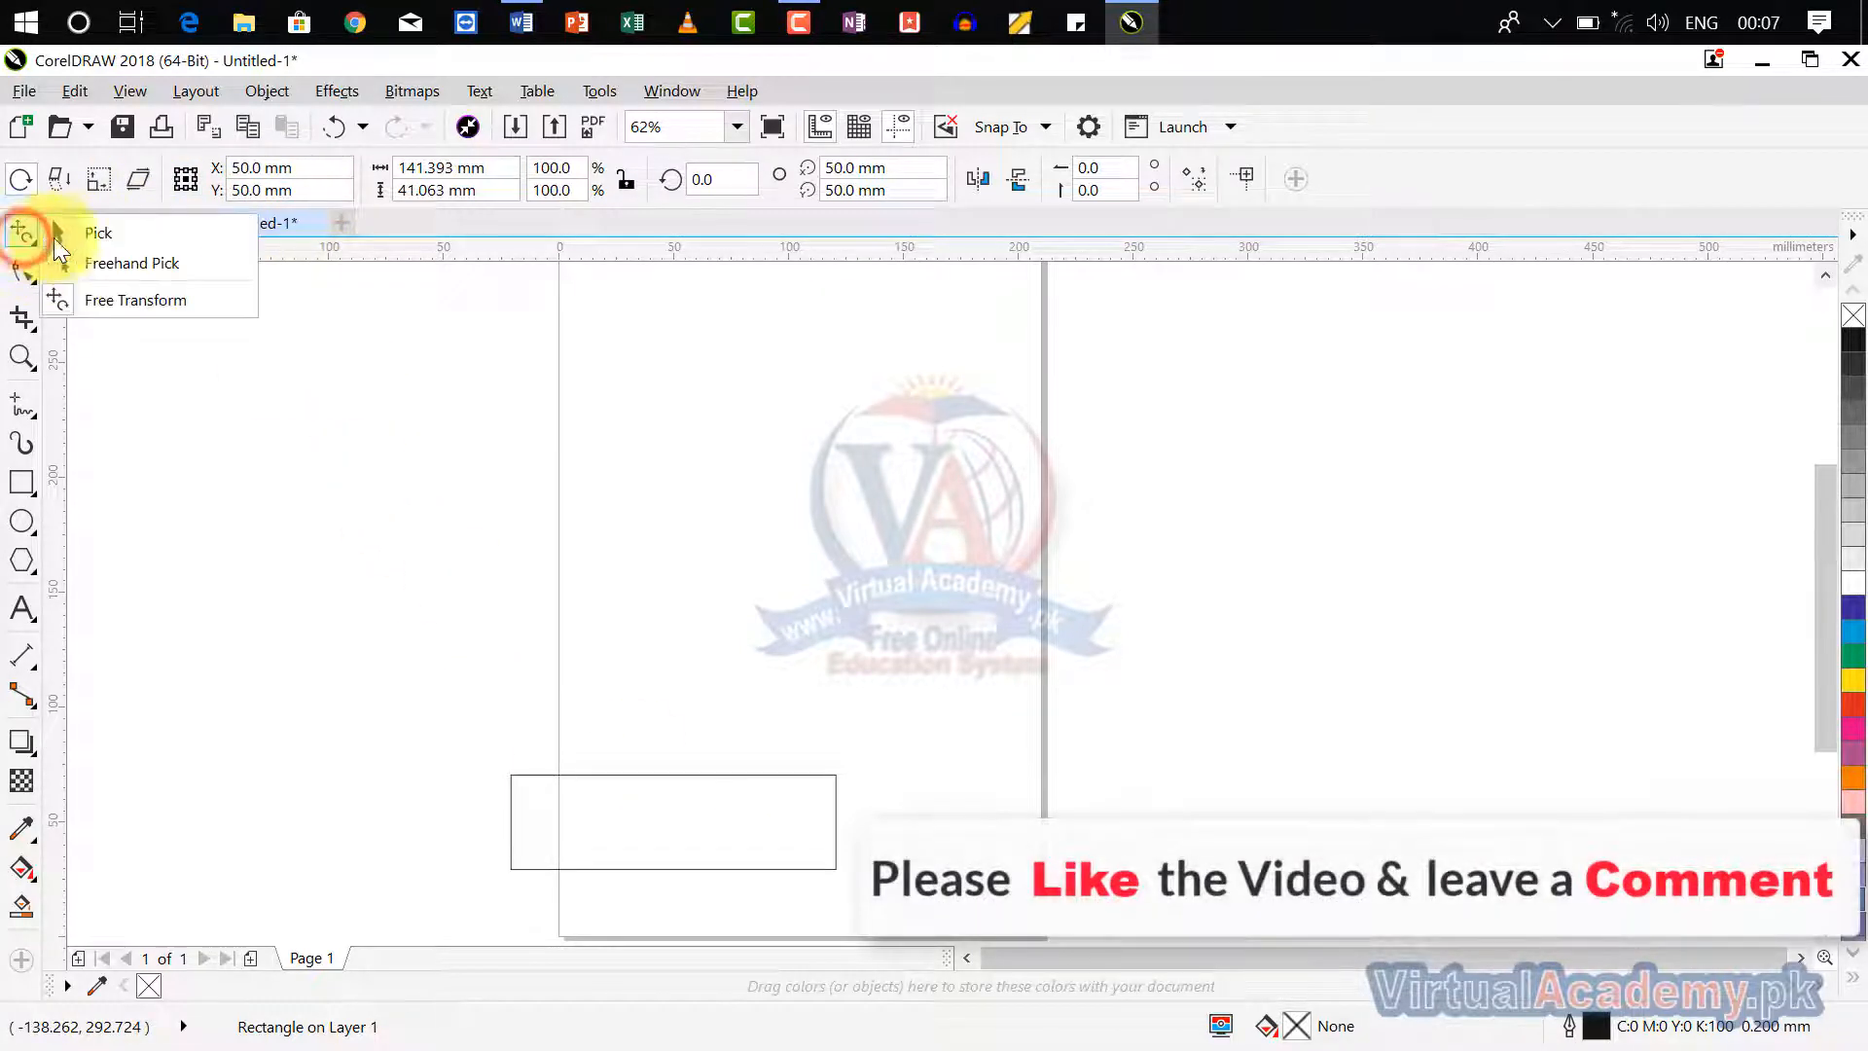
click(73, 234)
drag(628, 810, 720, 584)
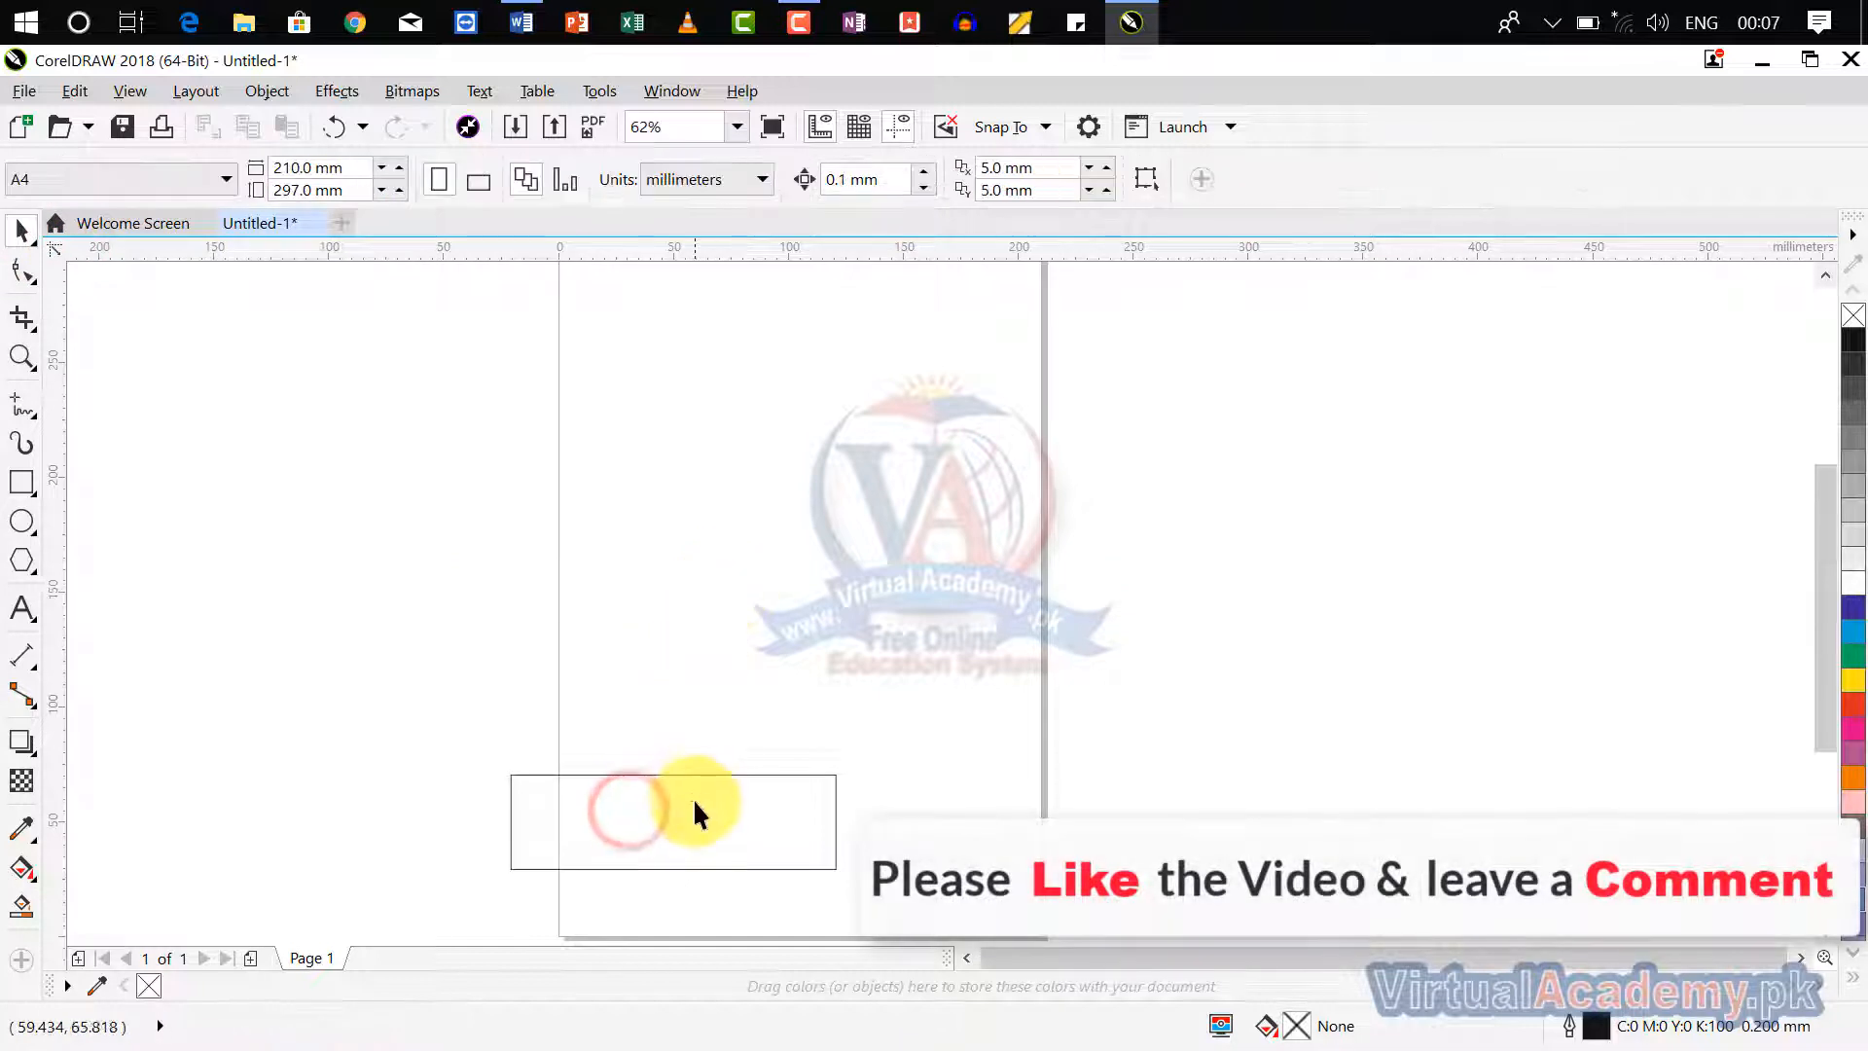
click(694, 800)
click(682, 831)
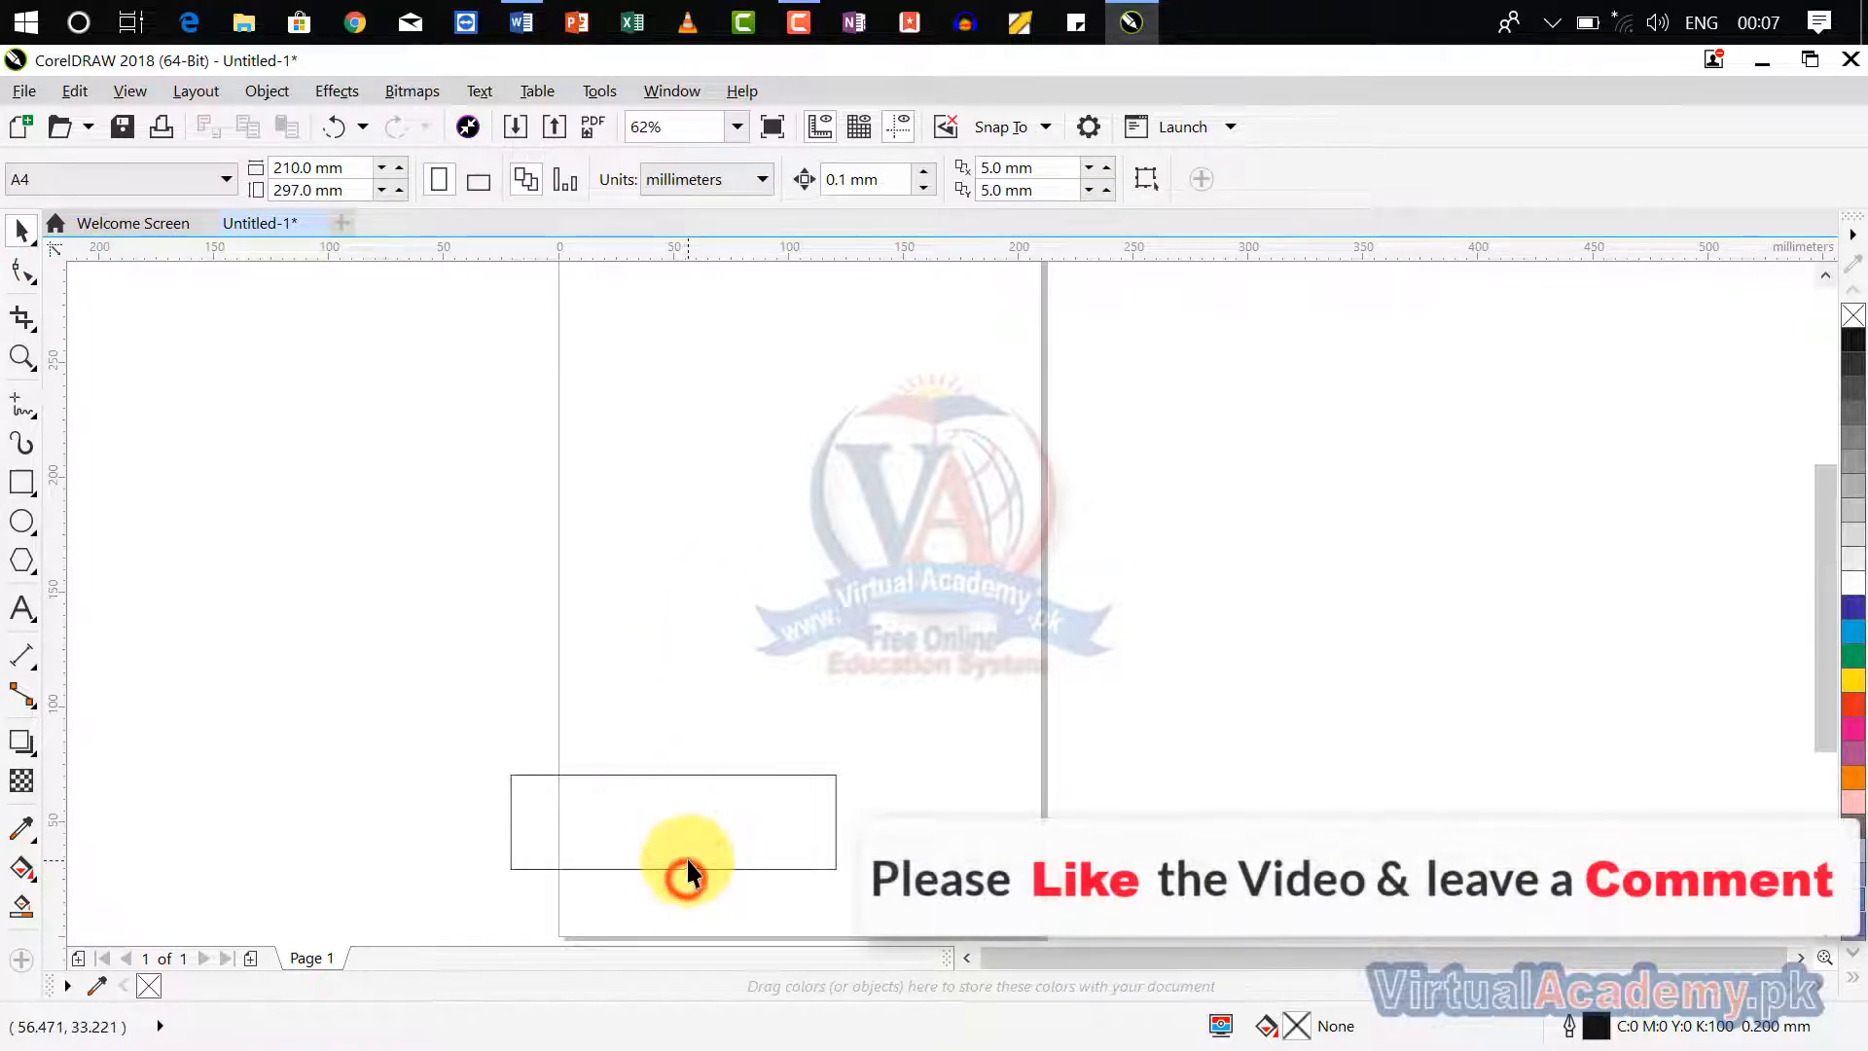
click(688, 868)
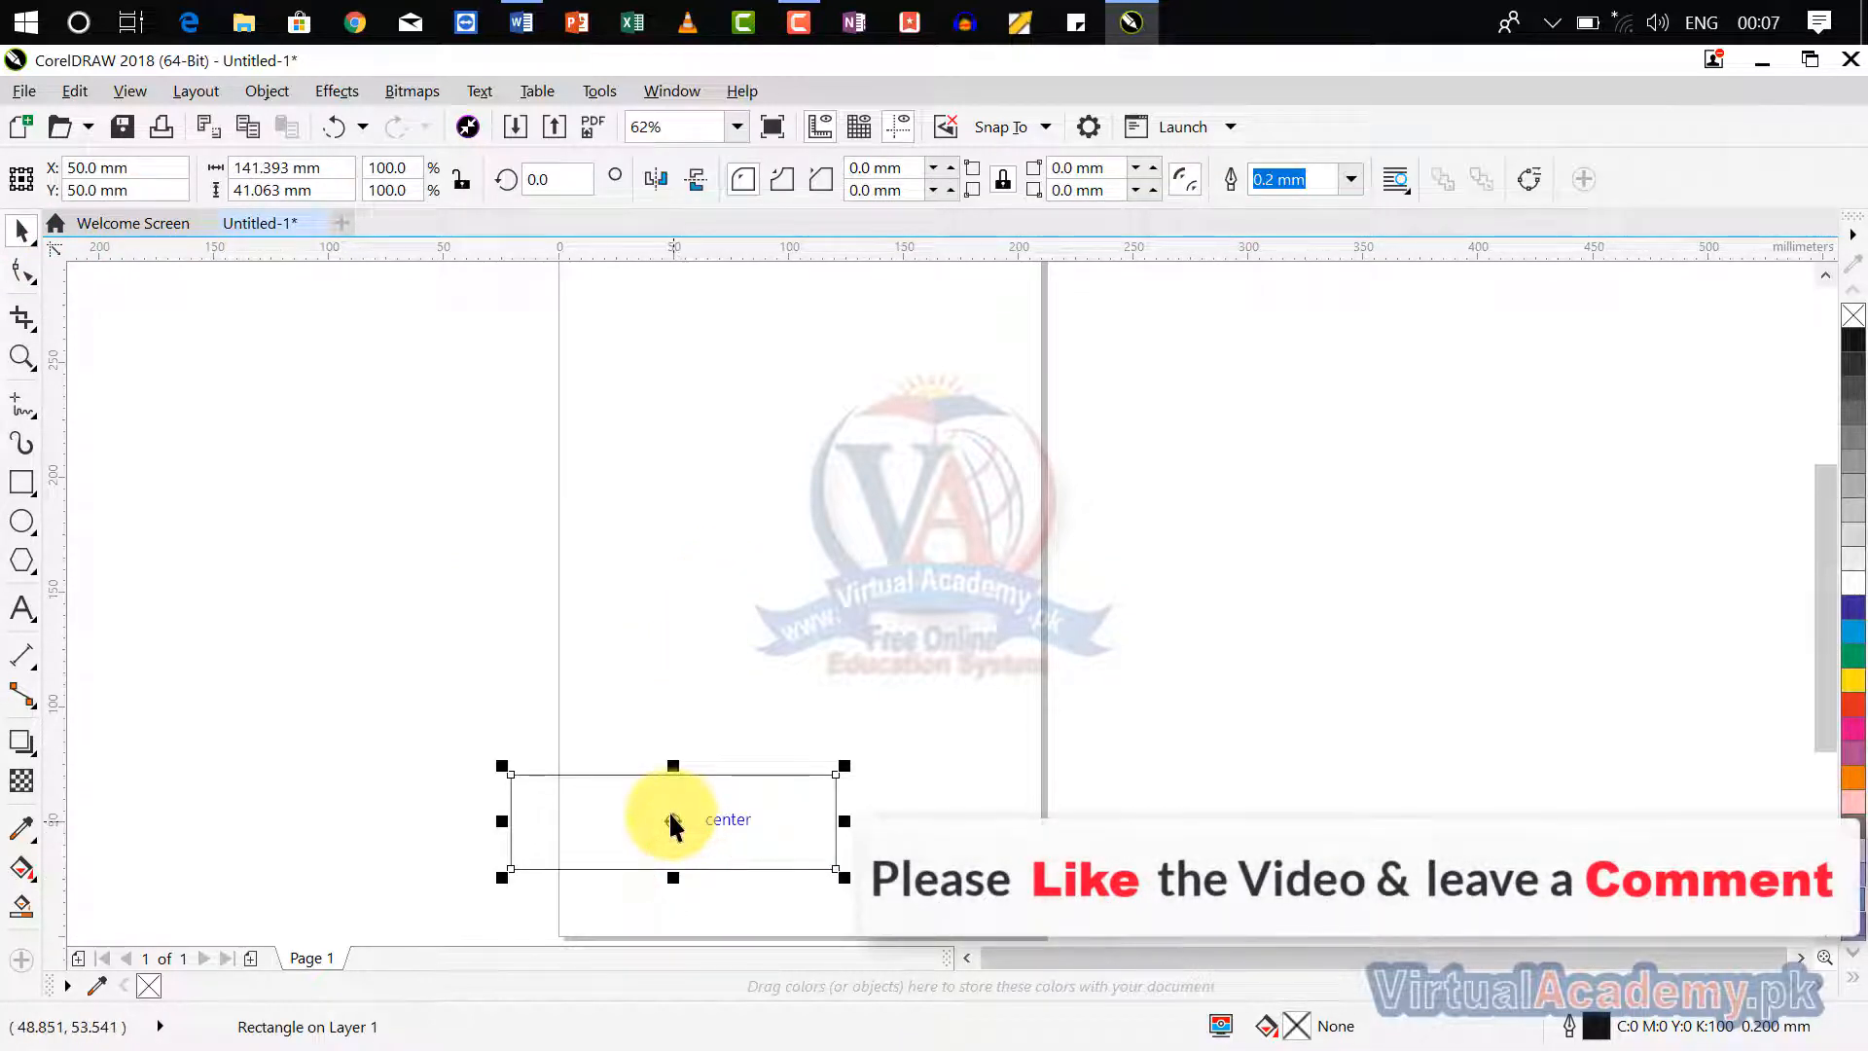
drag(672, 817, 783, 430)
scroll(819, 450, up, 2)
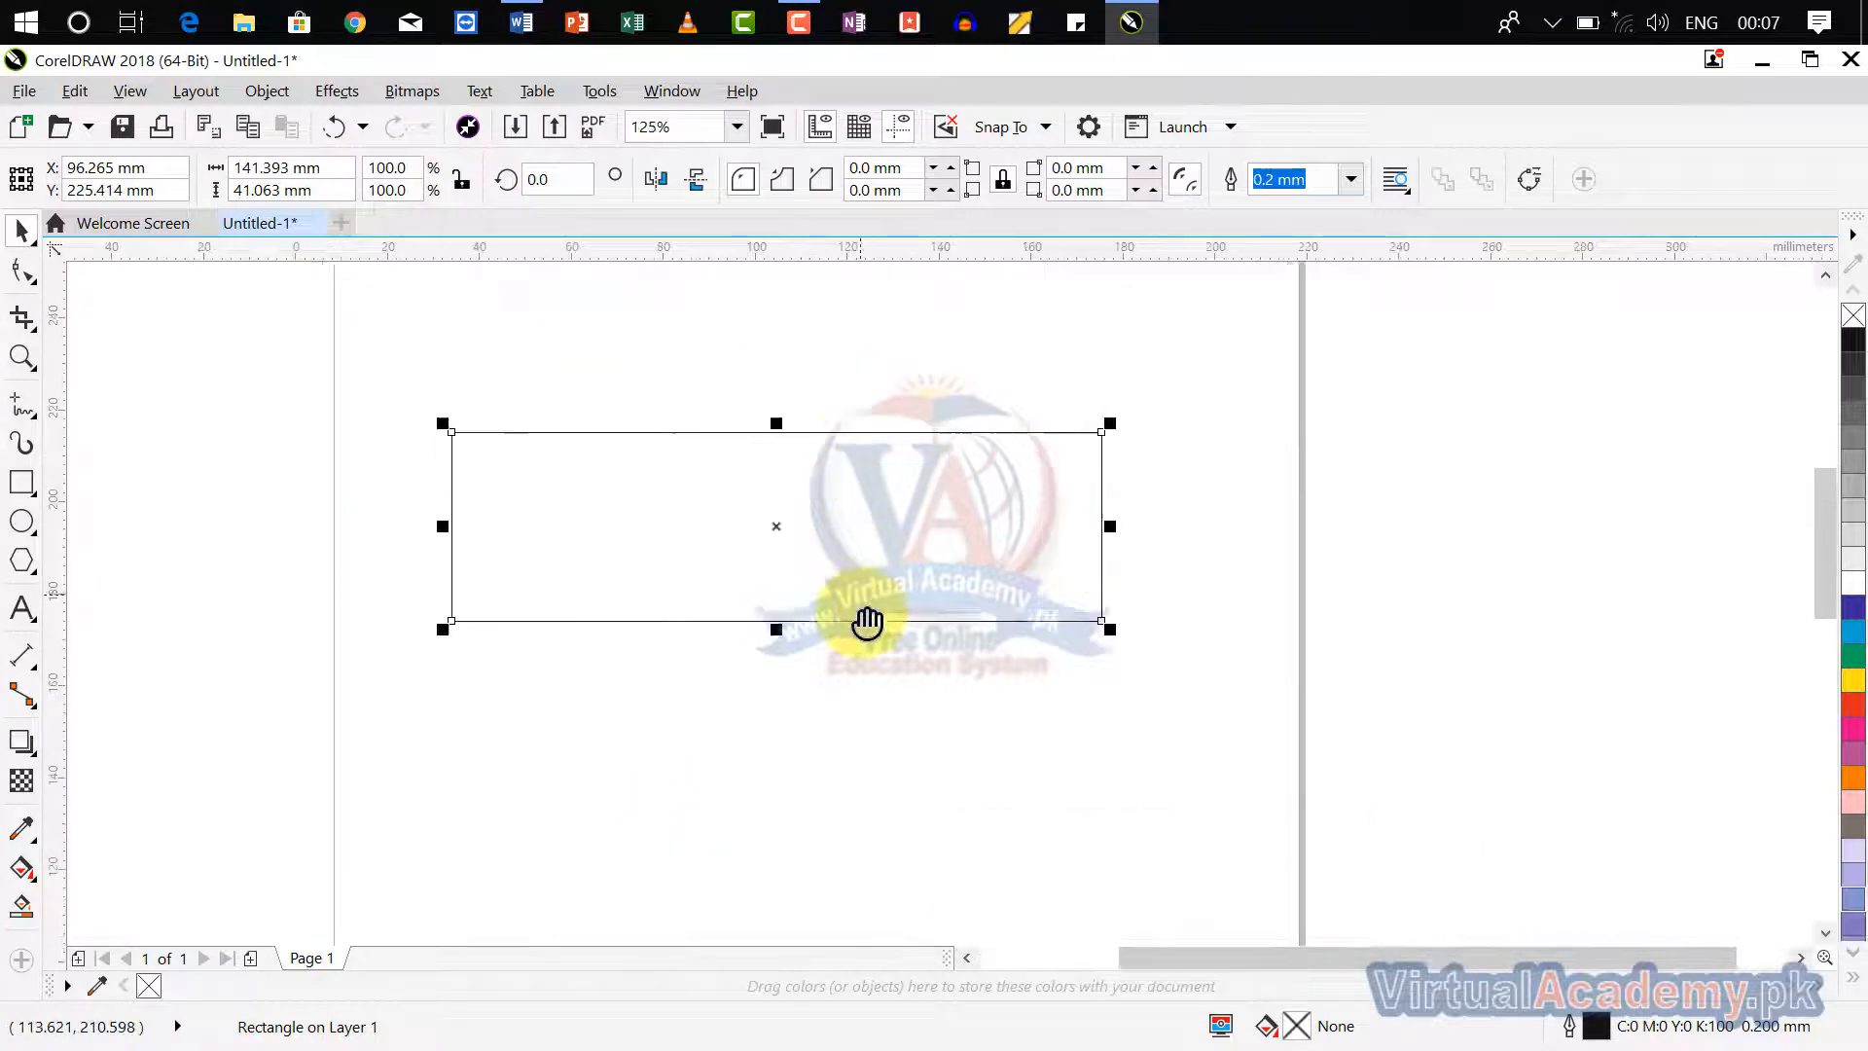
scroll(425, 404, down, 2)
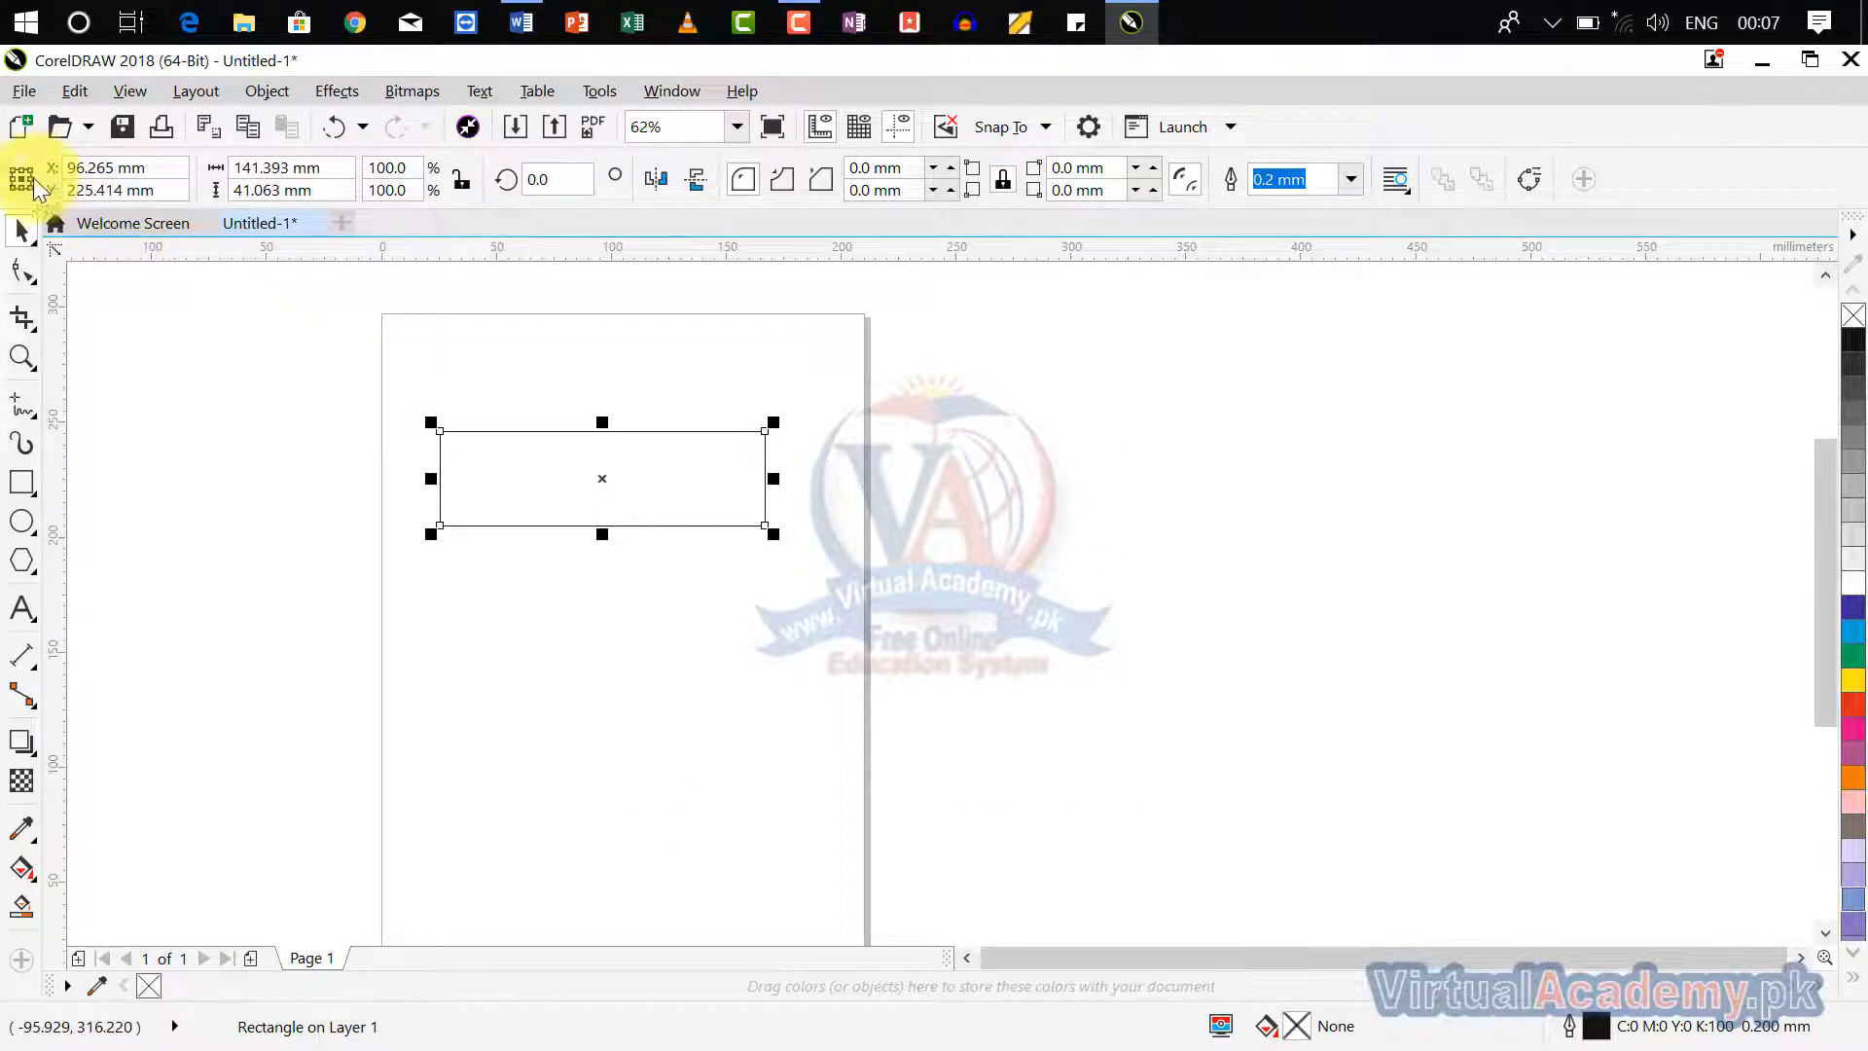
Switch to the Free Transform tool with the rectangle still selected.
click(36, 233)
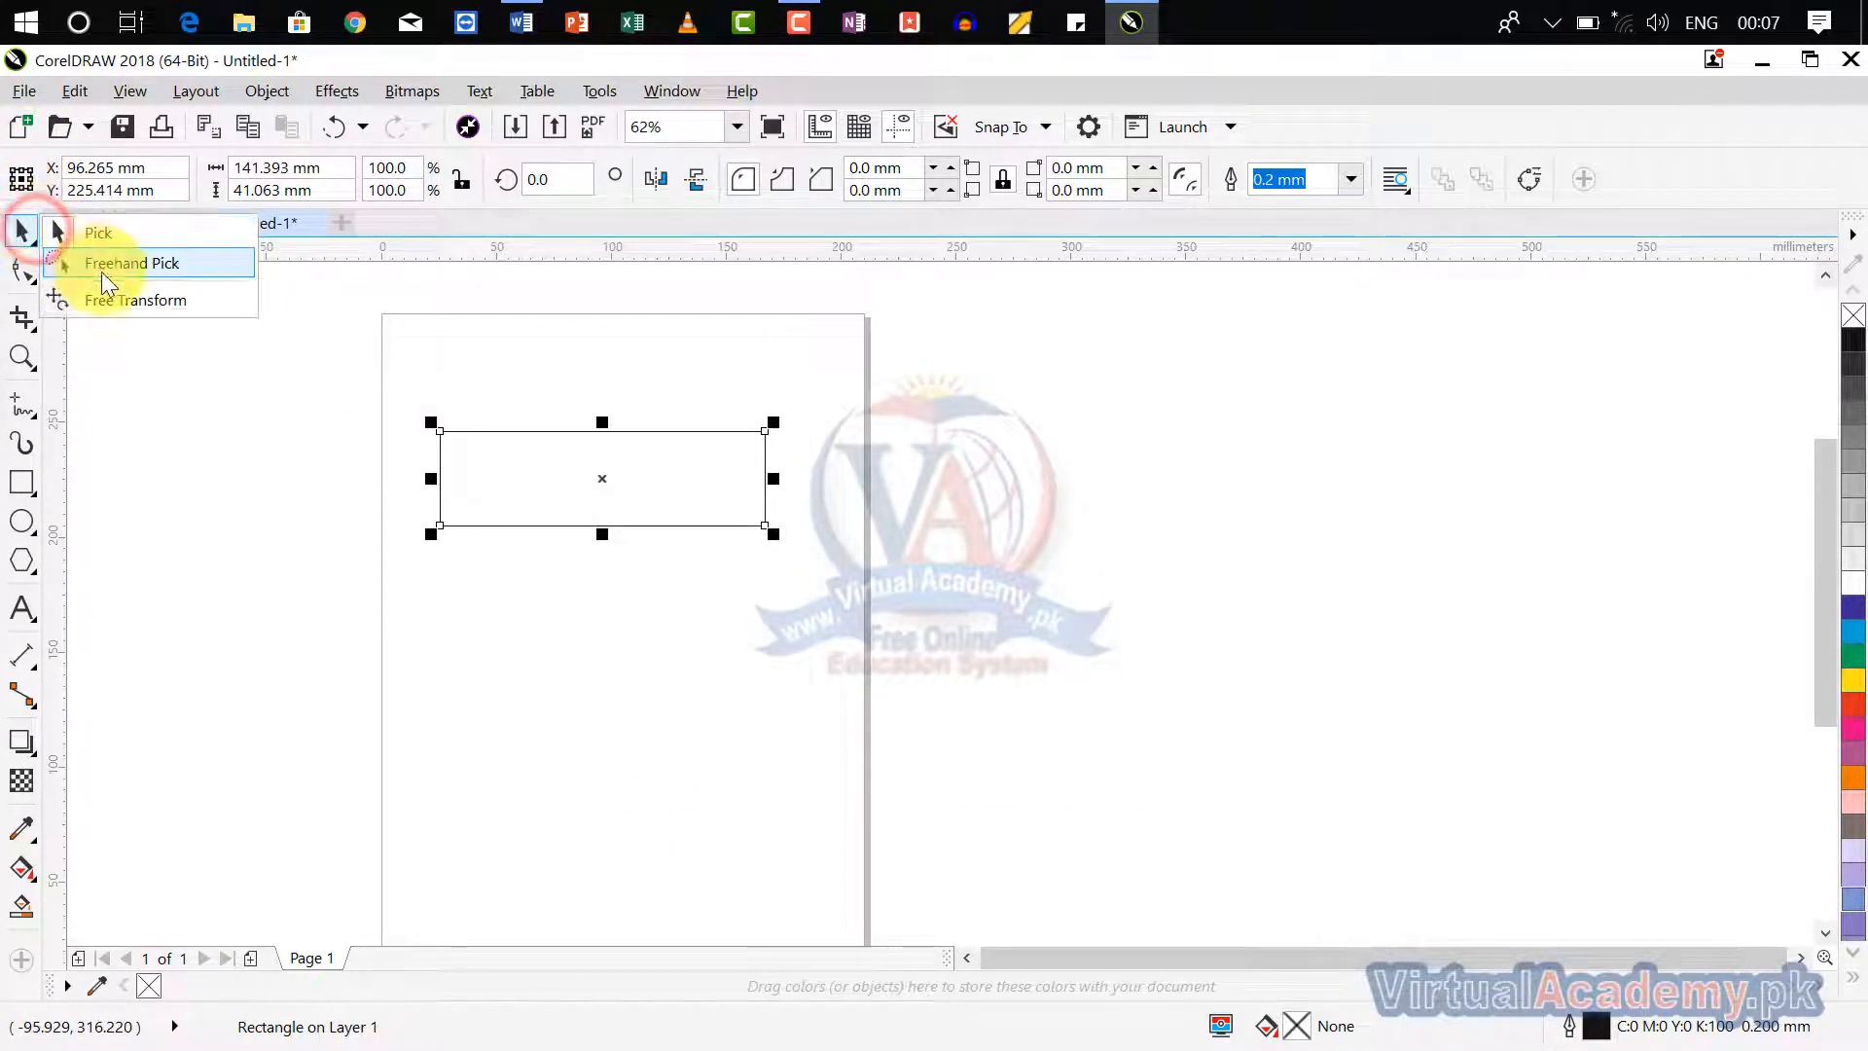
click(114, 290)
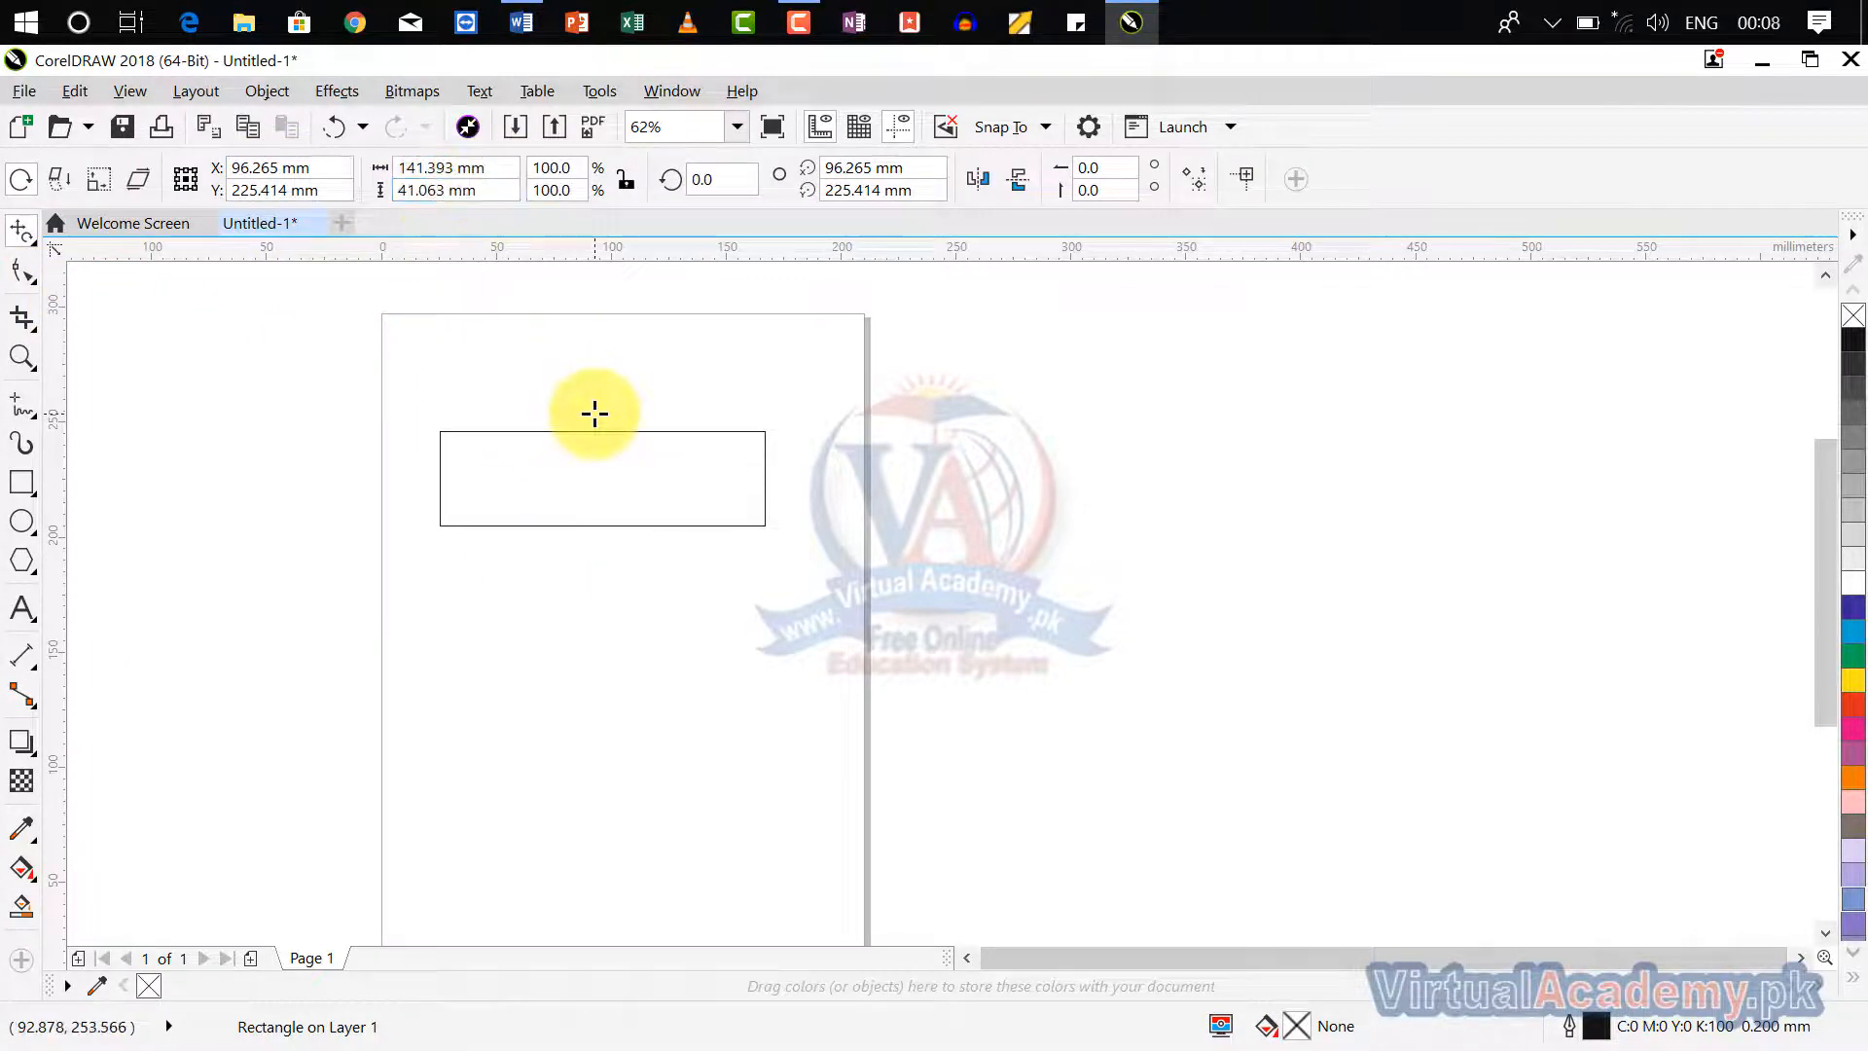
double_click(424, 168)
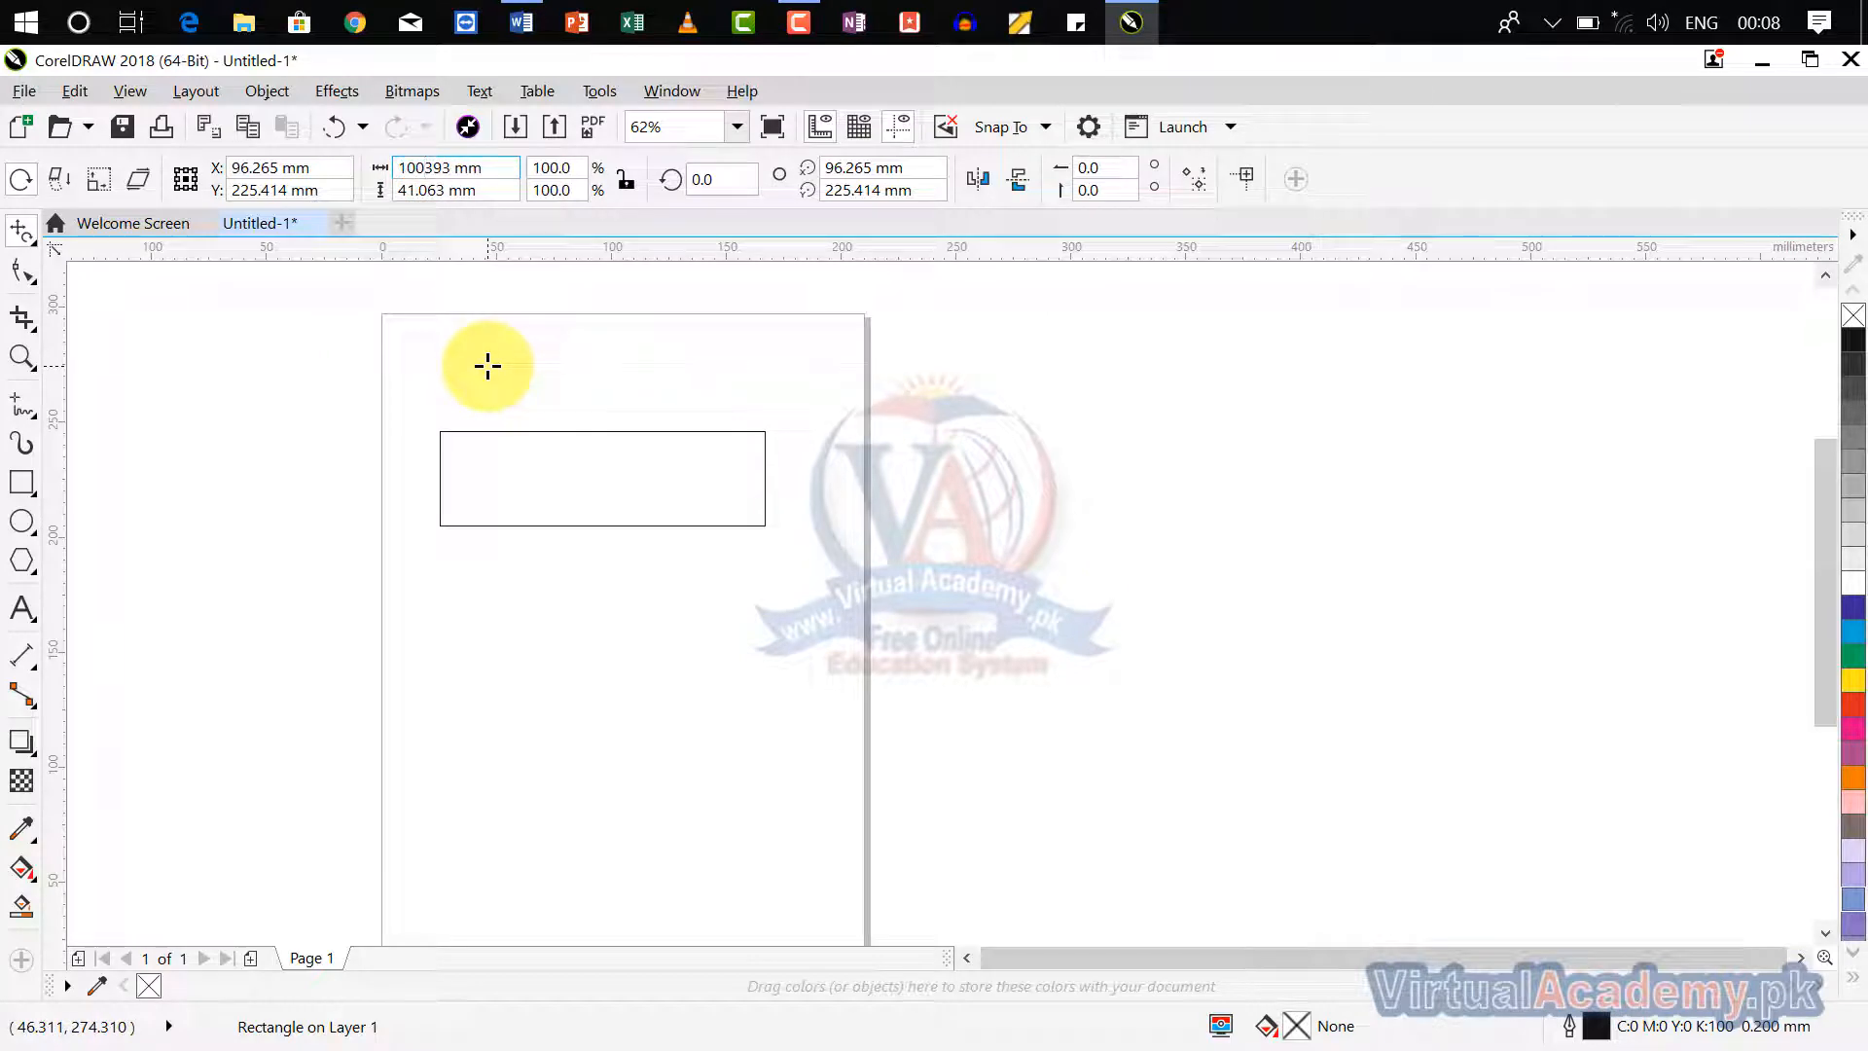
key(Return)
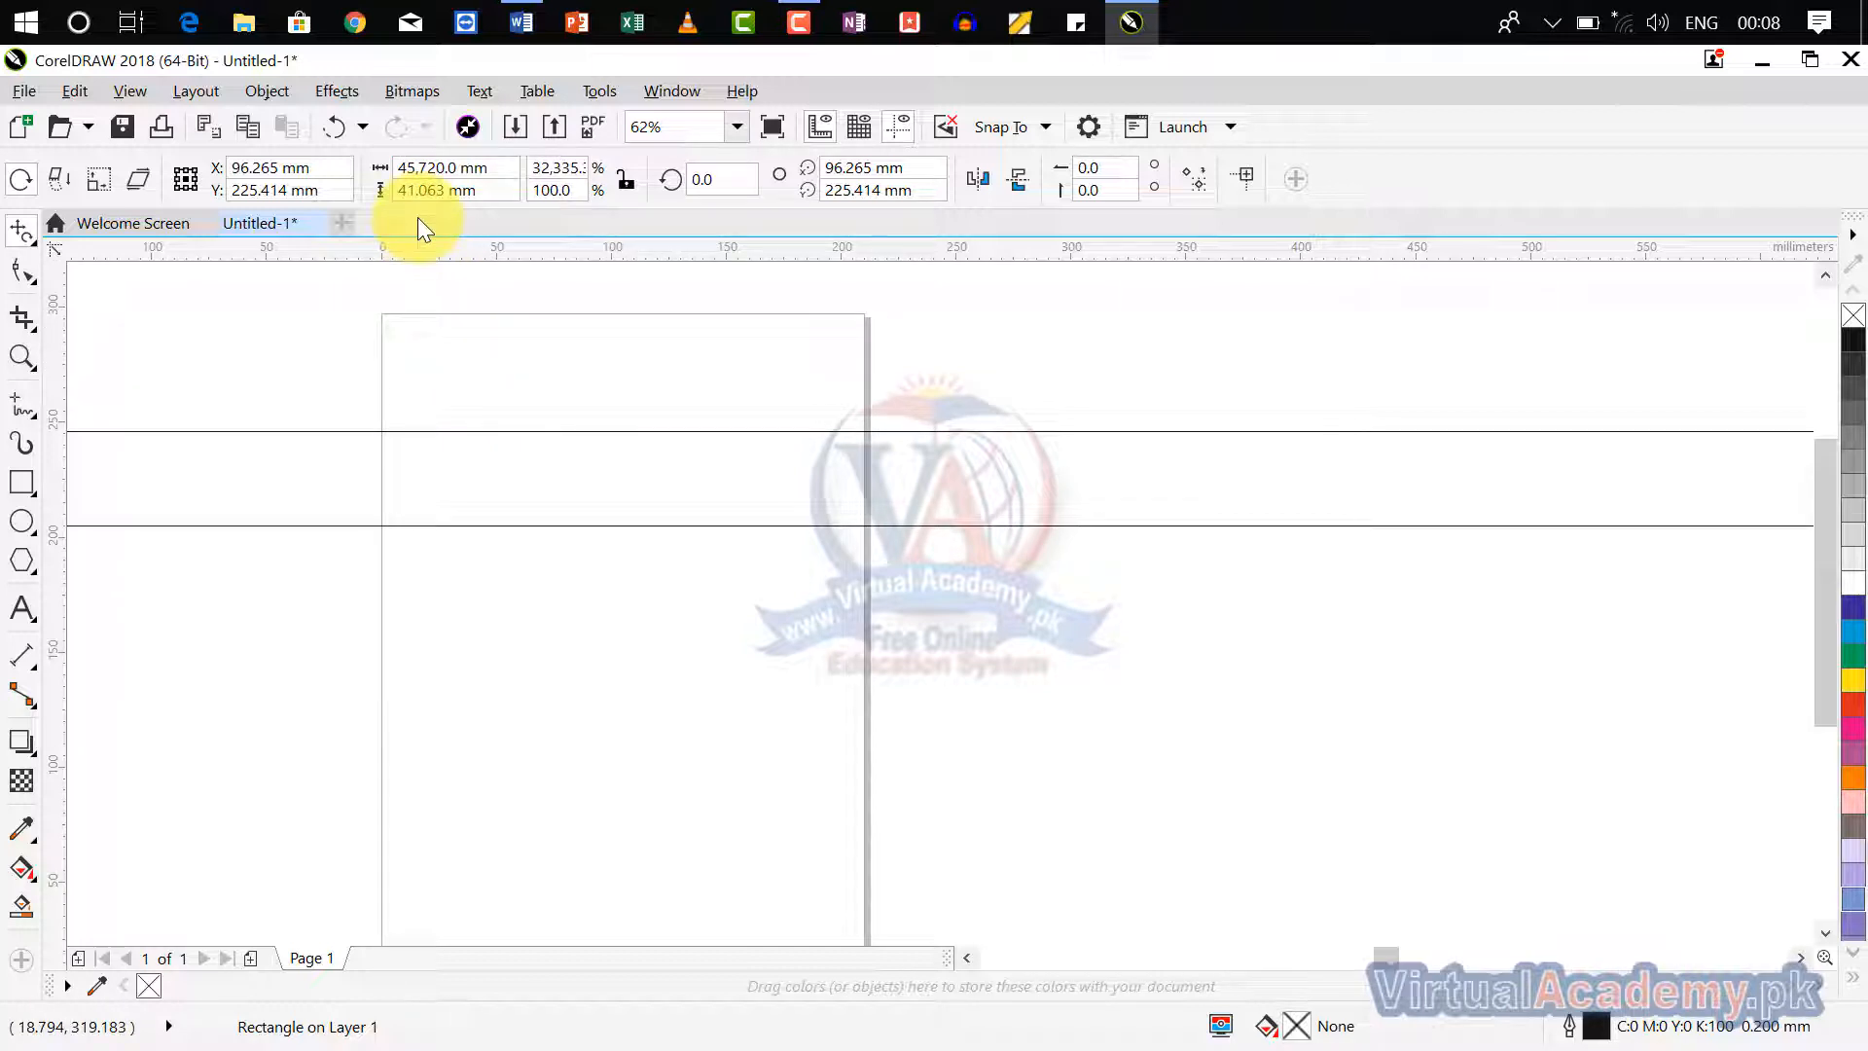
key(ctrl+z)
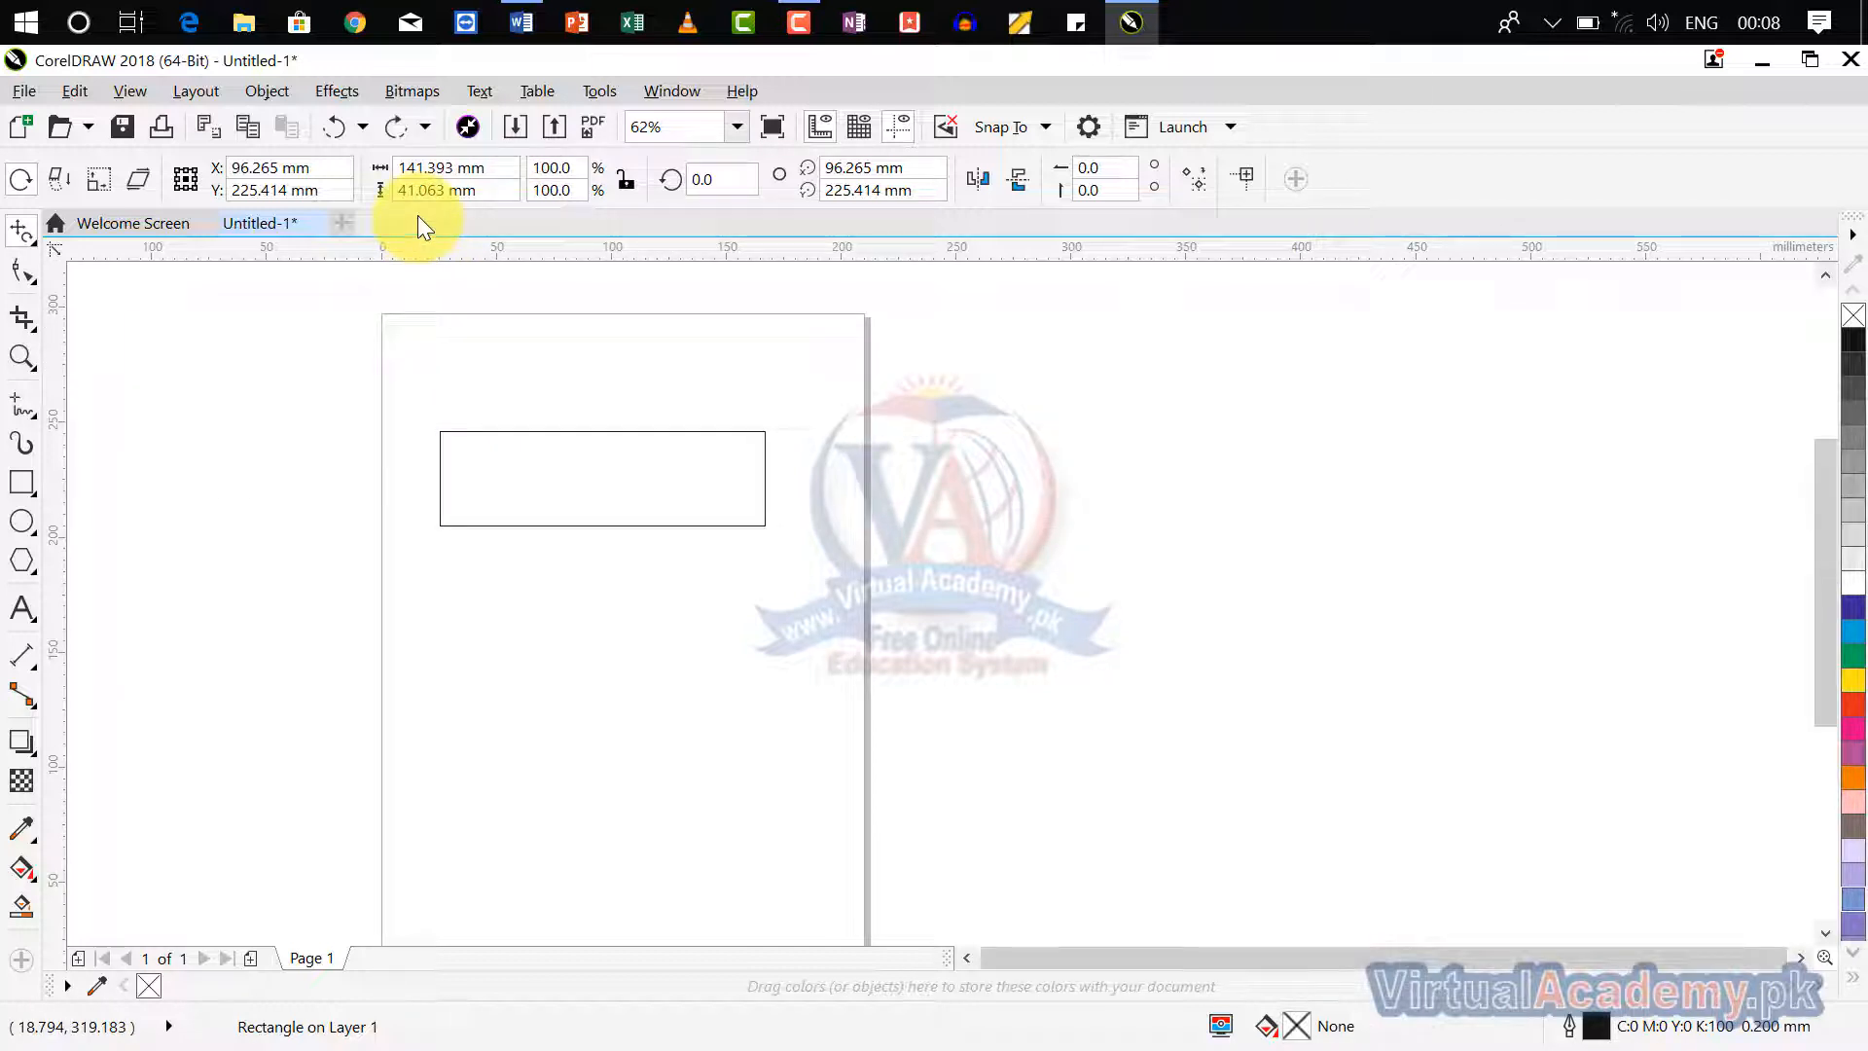
Resize the rectangle to a width of 100 mm and a height of 35 mm.
click(443, 166)
double_click(452, 168)
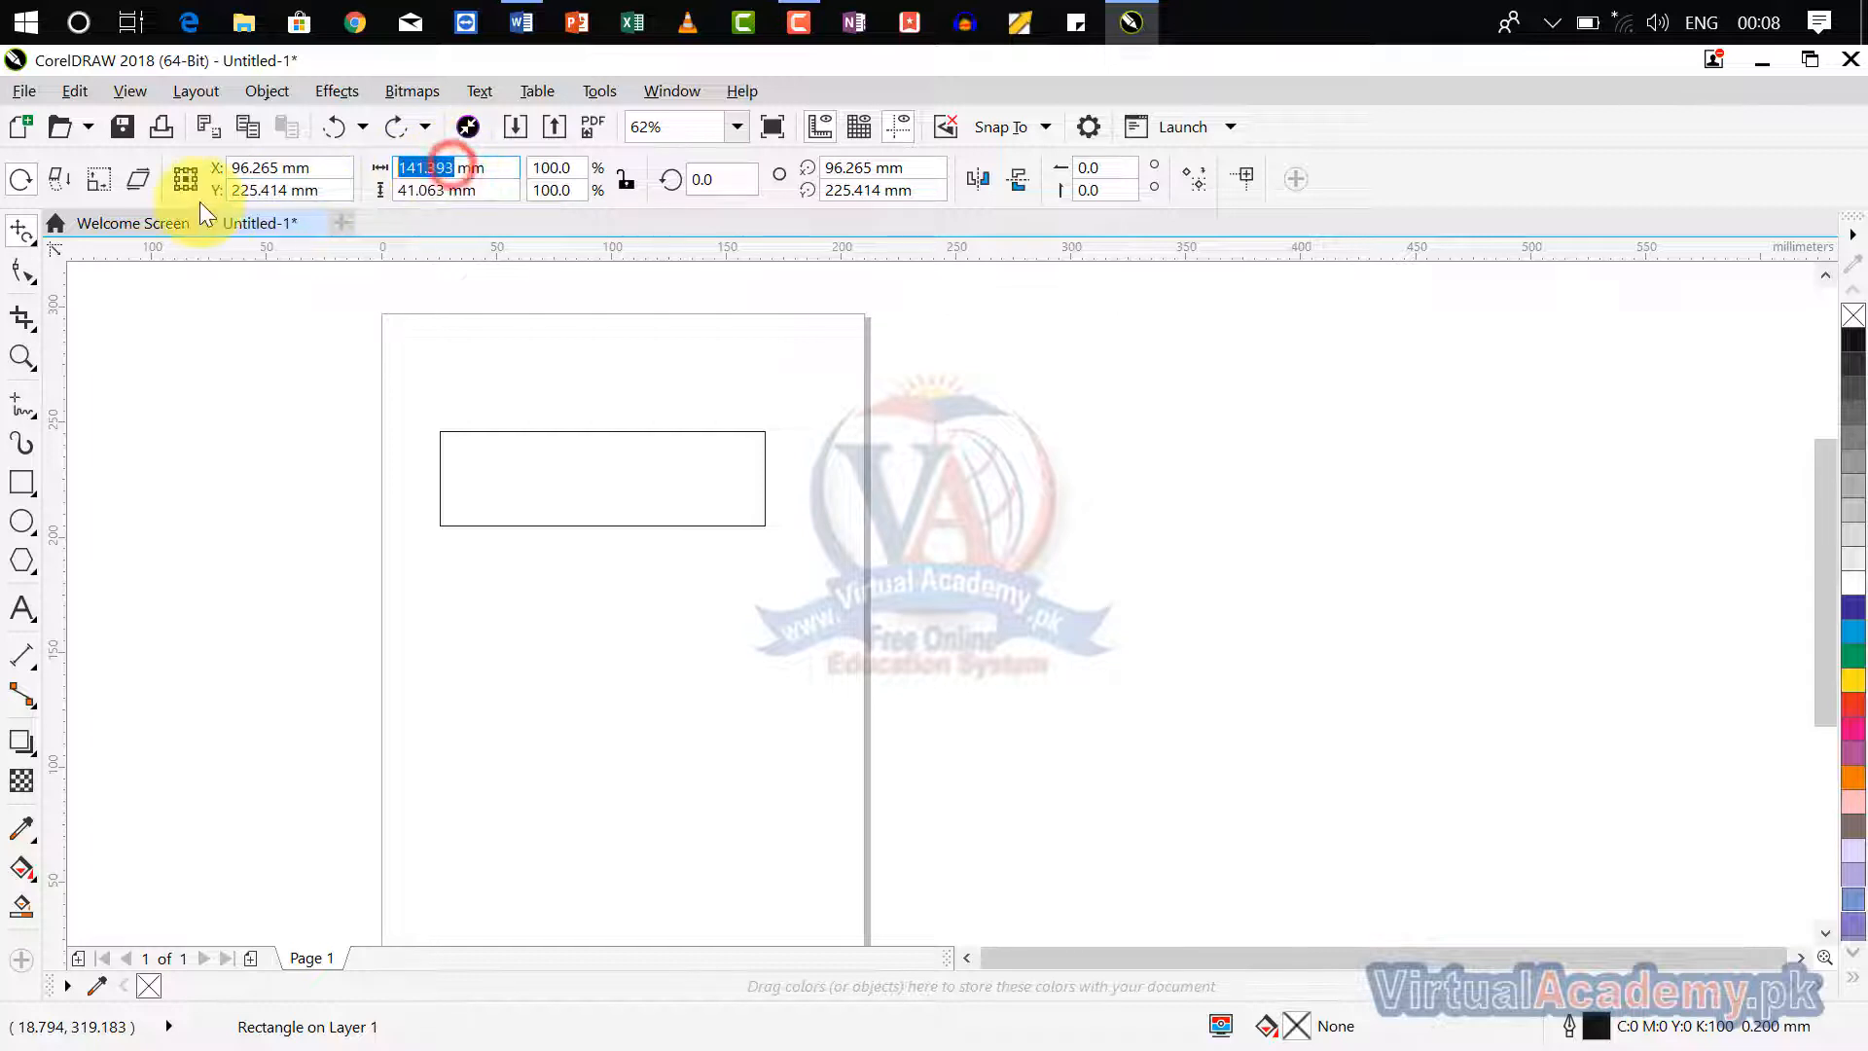
text(100)
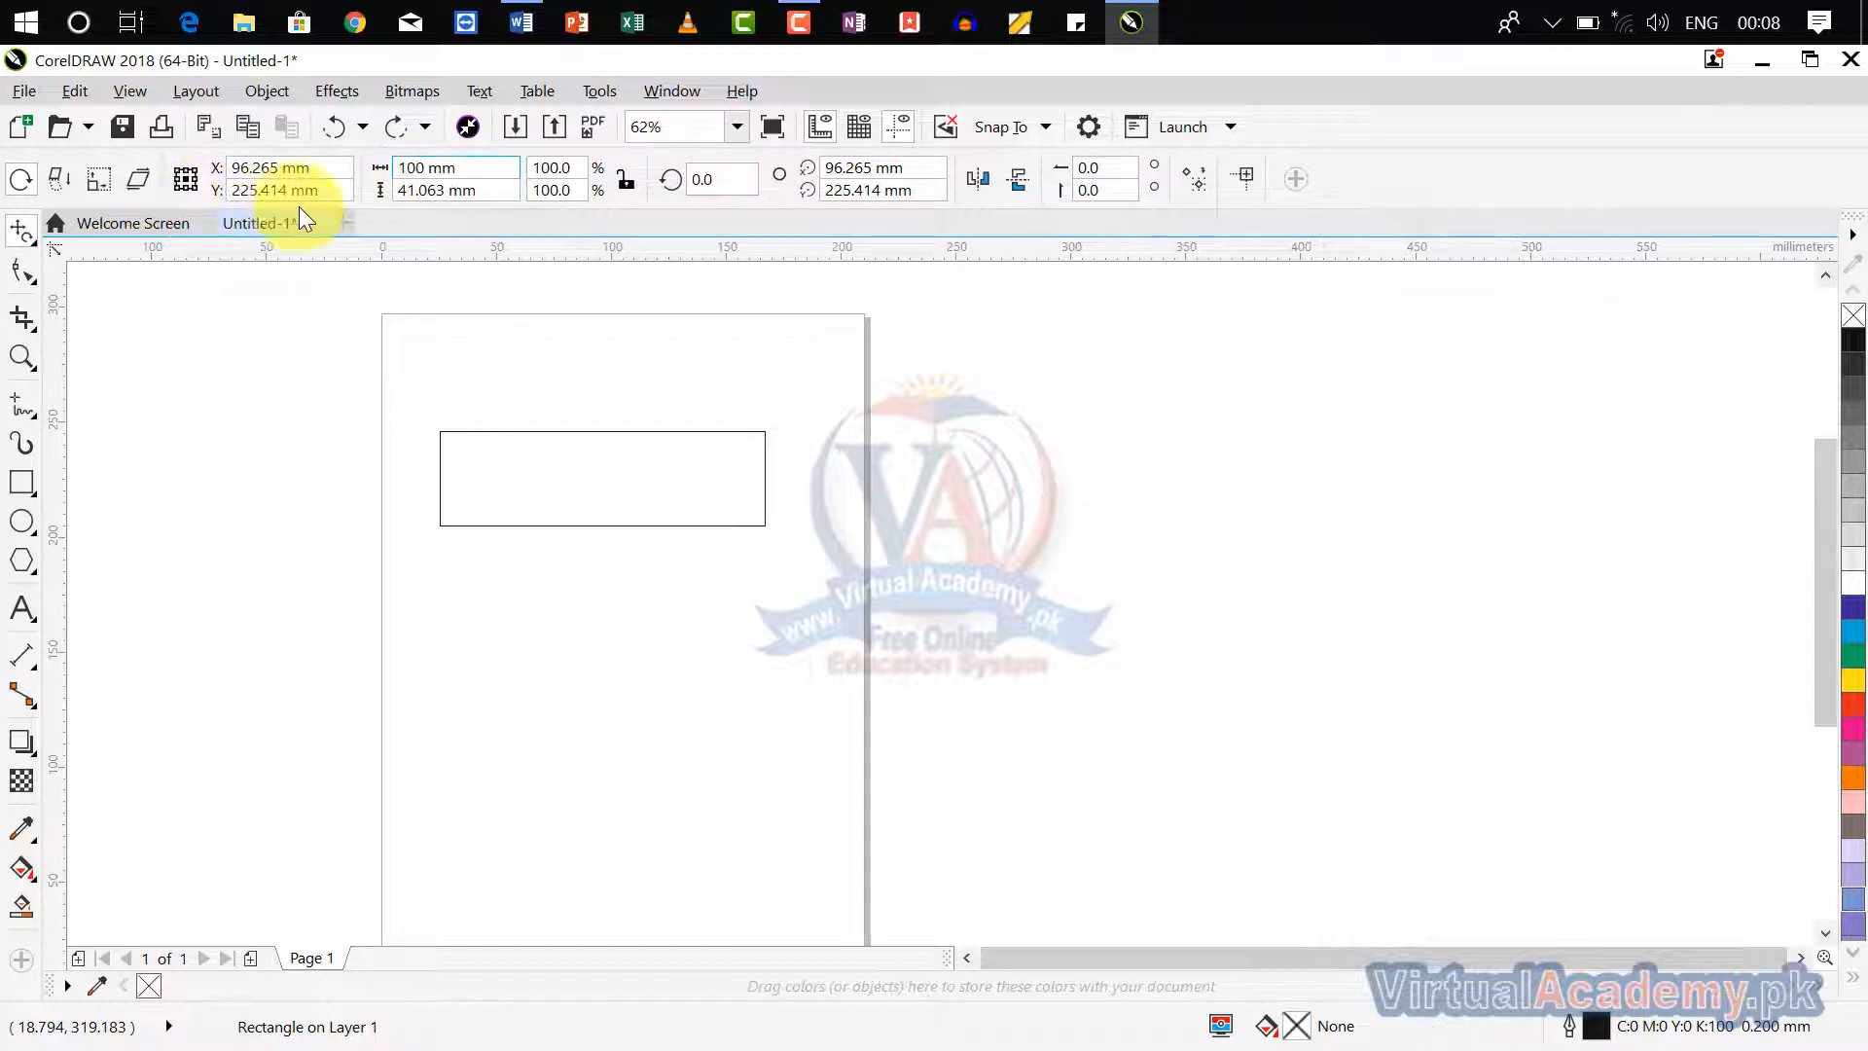
double_click(435, 190)
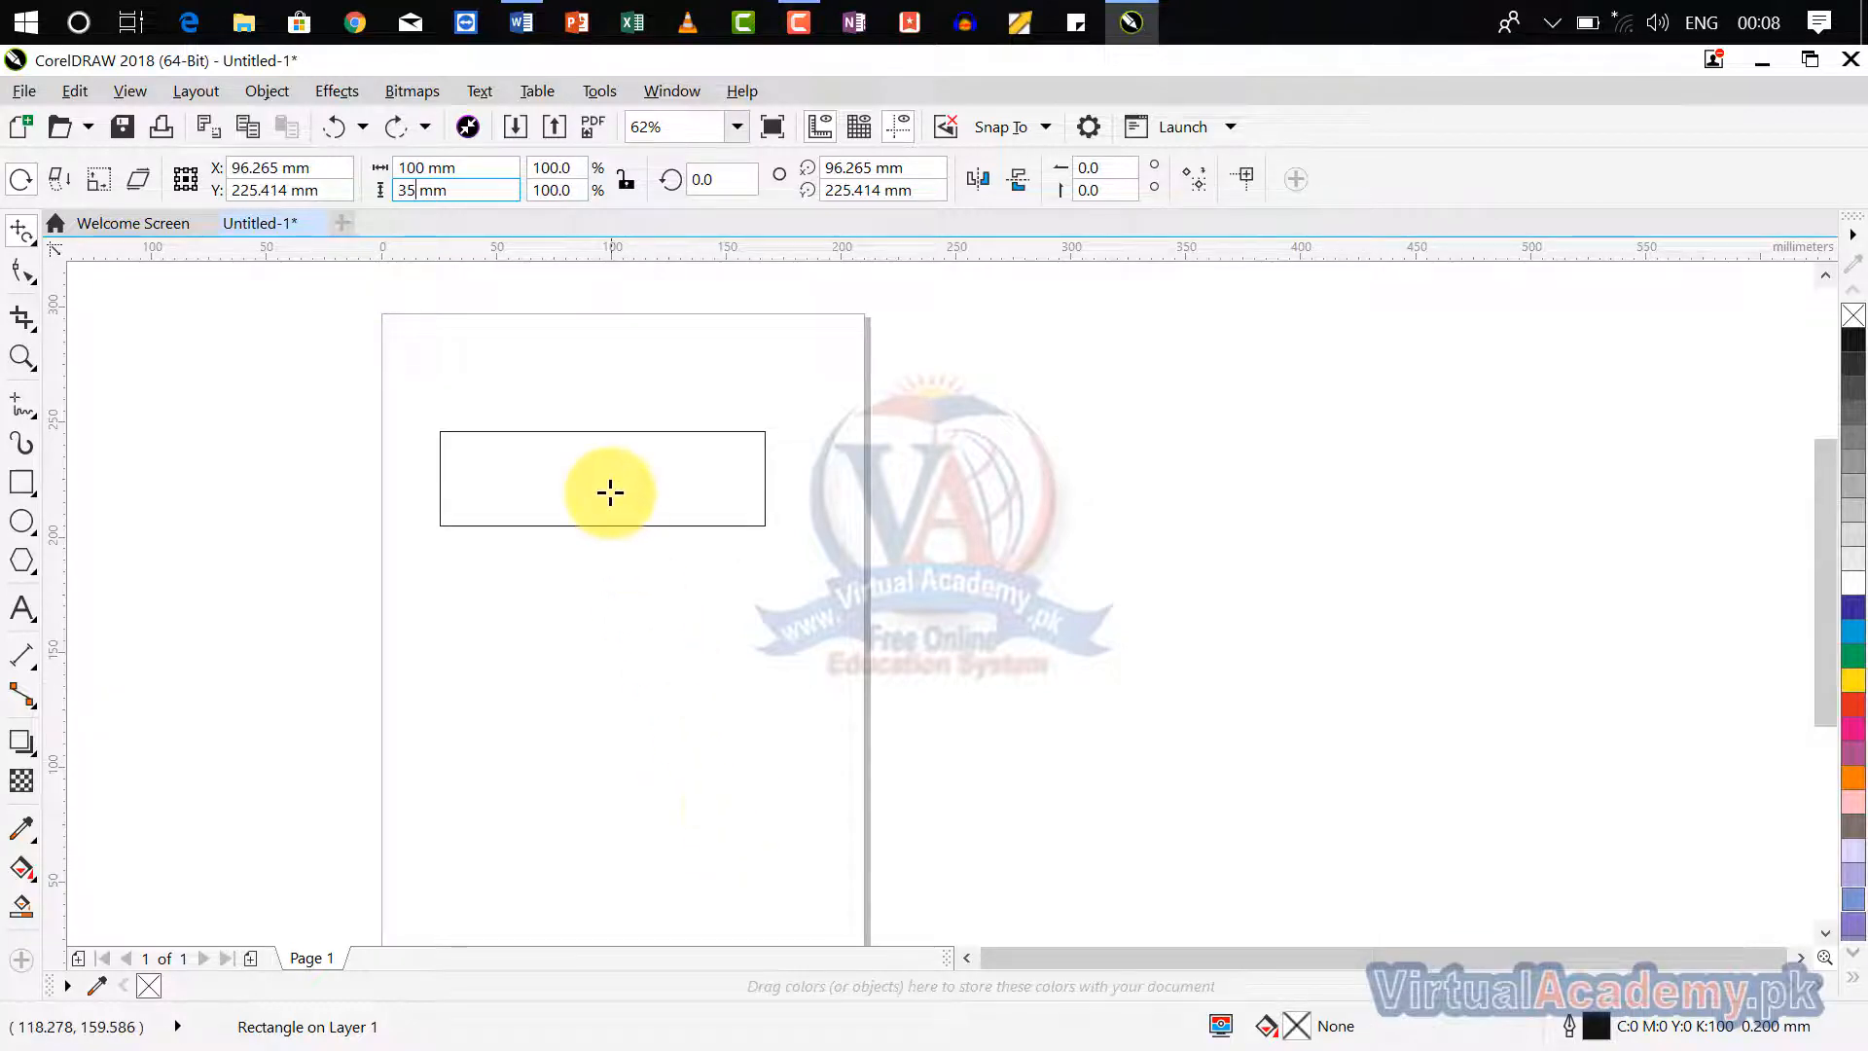
key(Return)
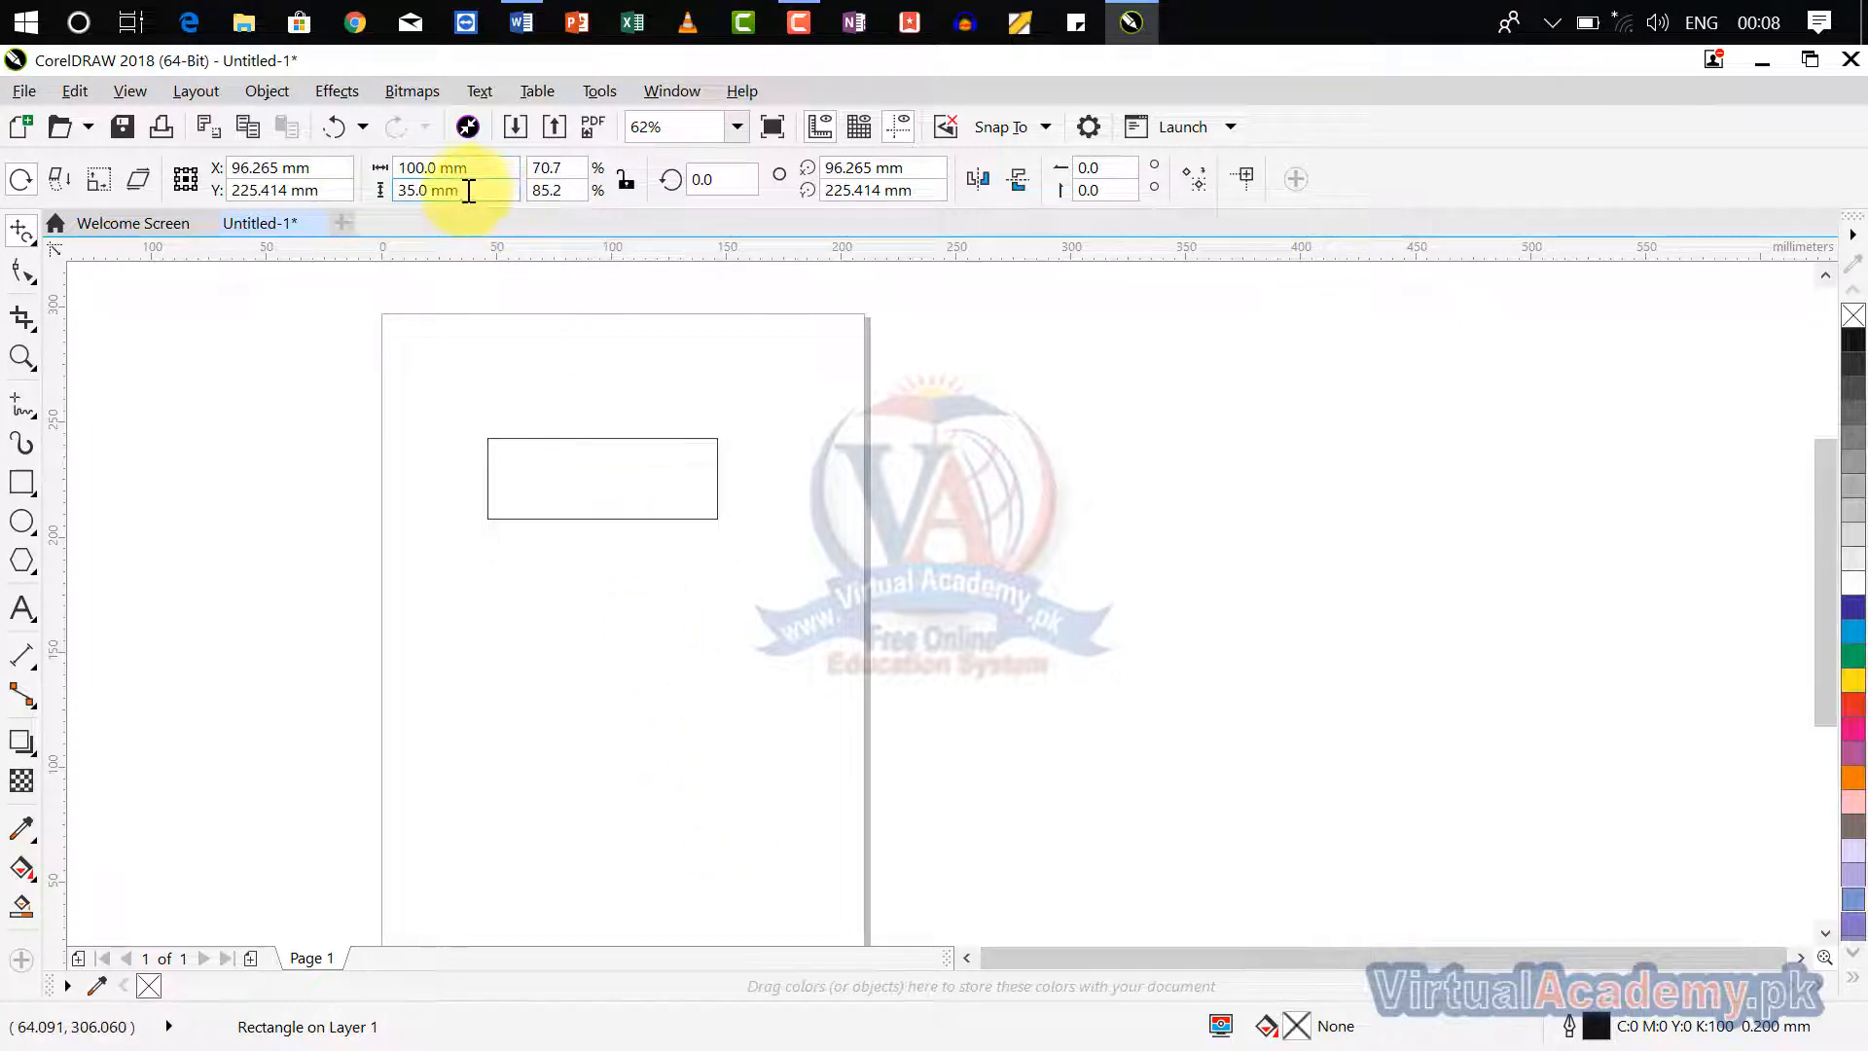
Set the rectangle's height to 100 mm to make it a square.
double_click(411, 190)
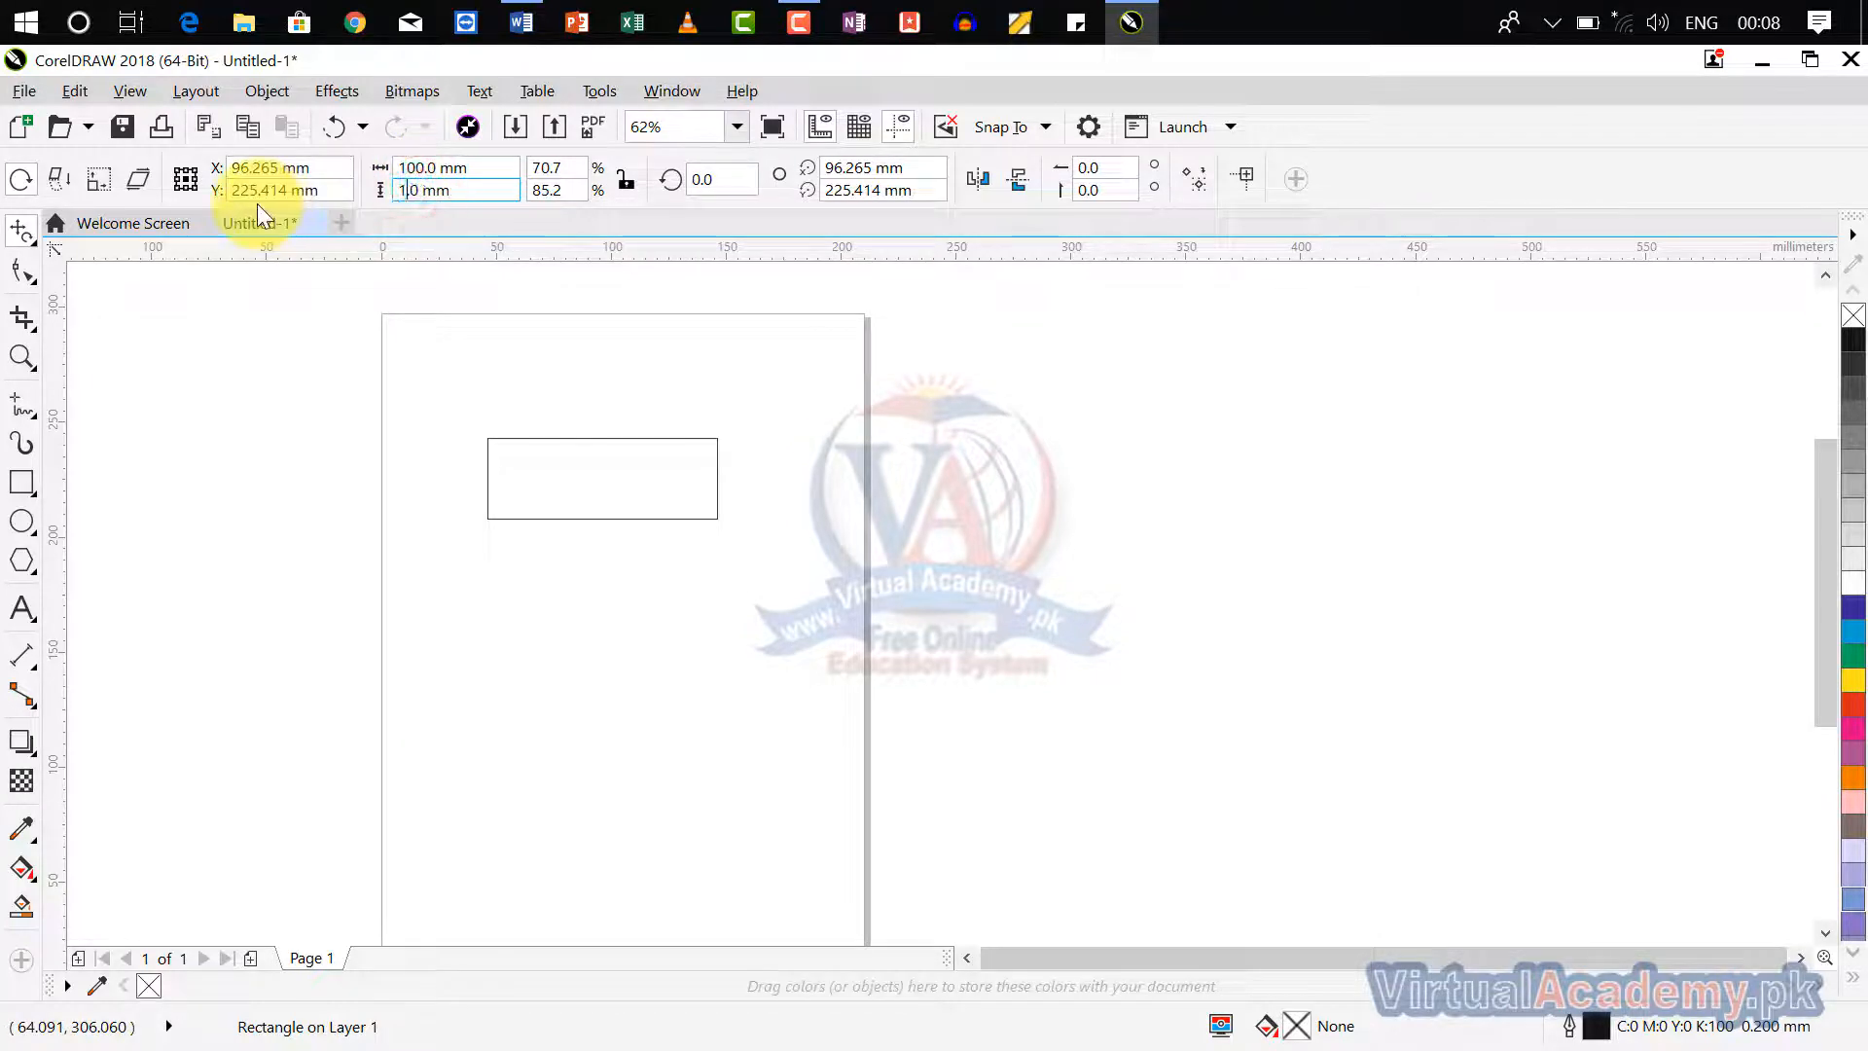
text(100.)
key(Return)
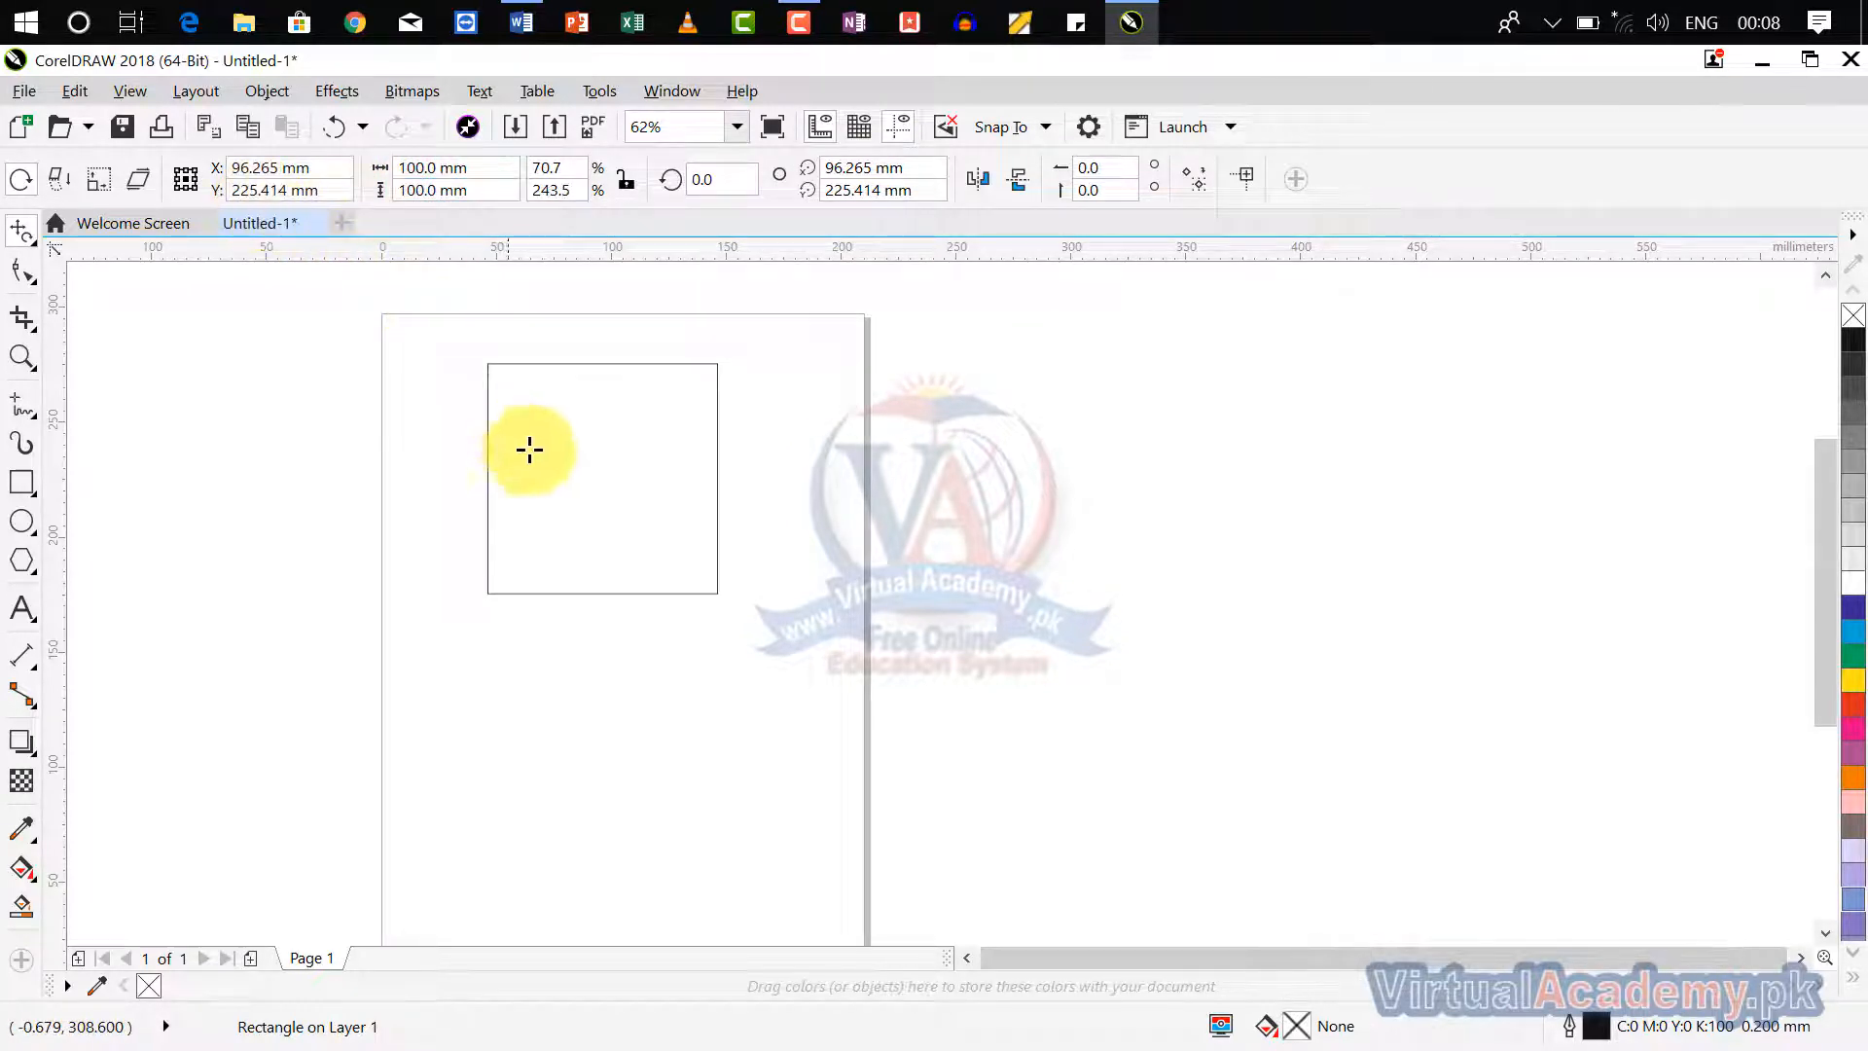
Set the rectangle's height to 30 mm.
click(413, 191)
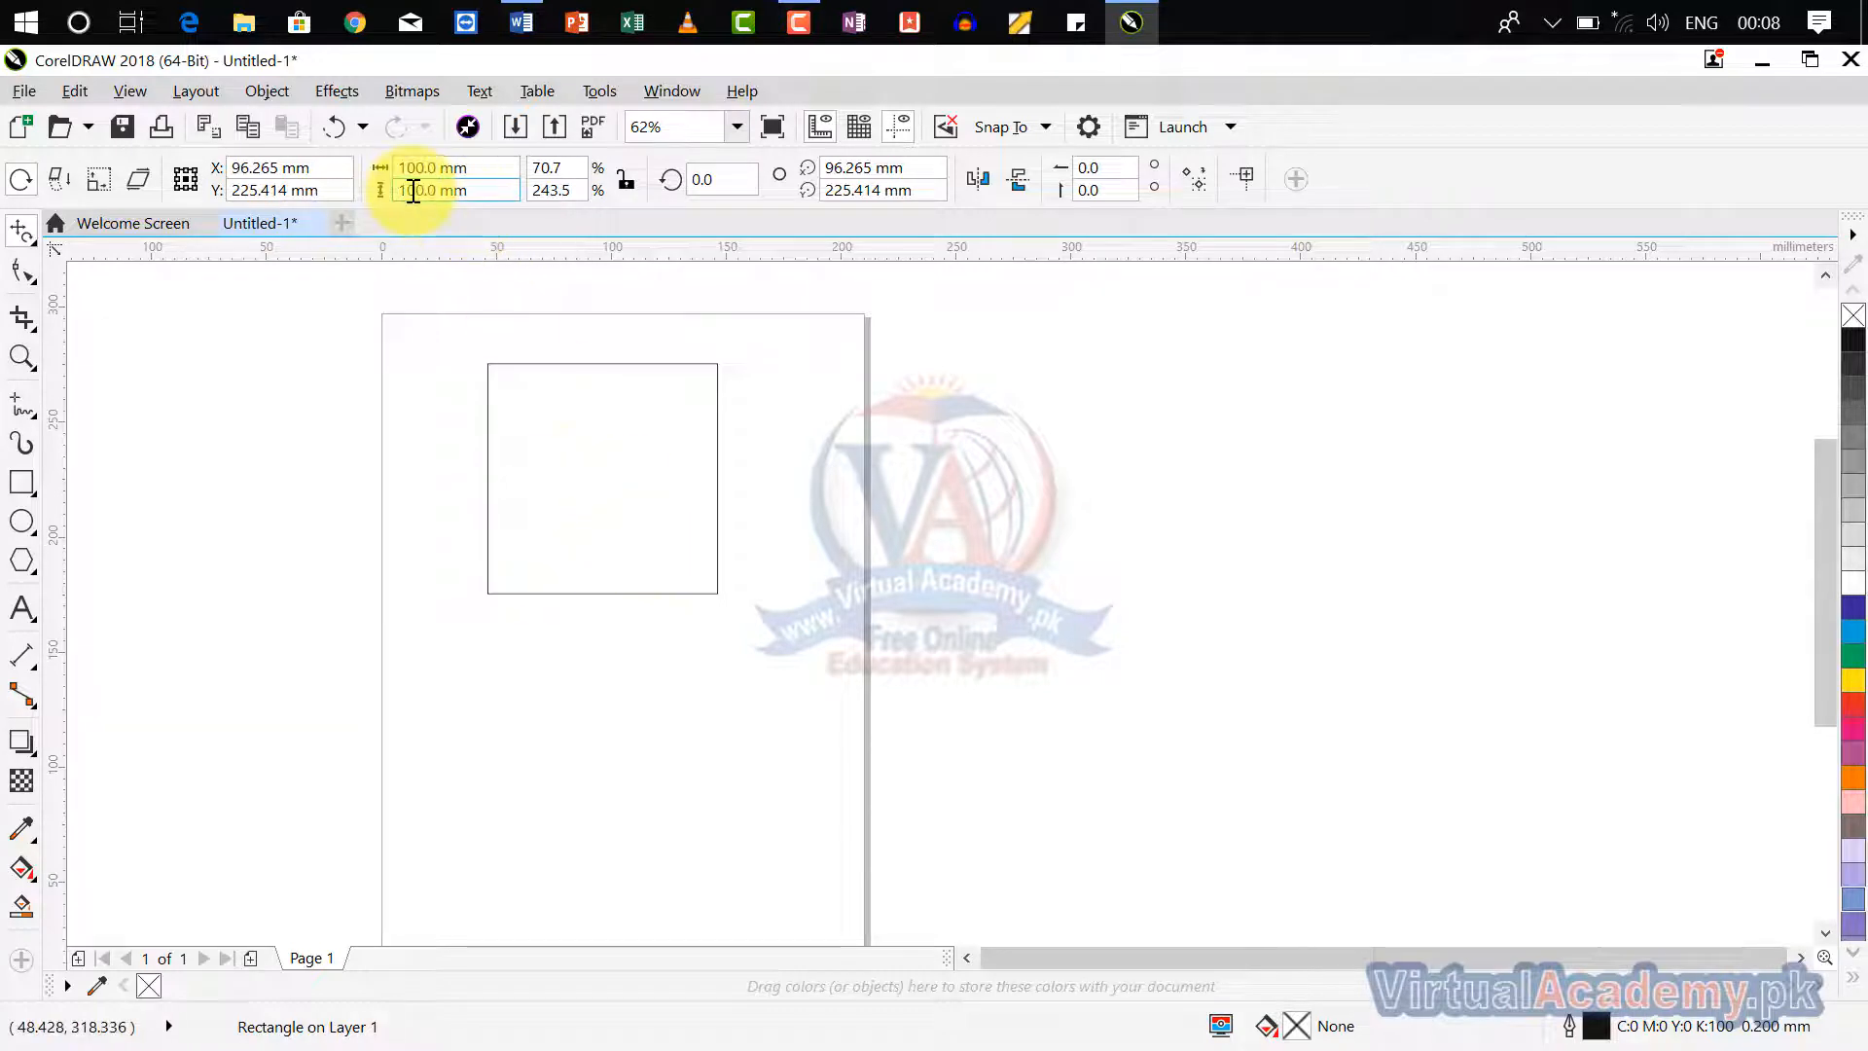
double_click(424, 188)
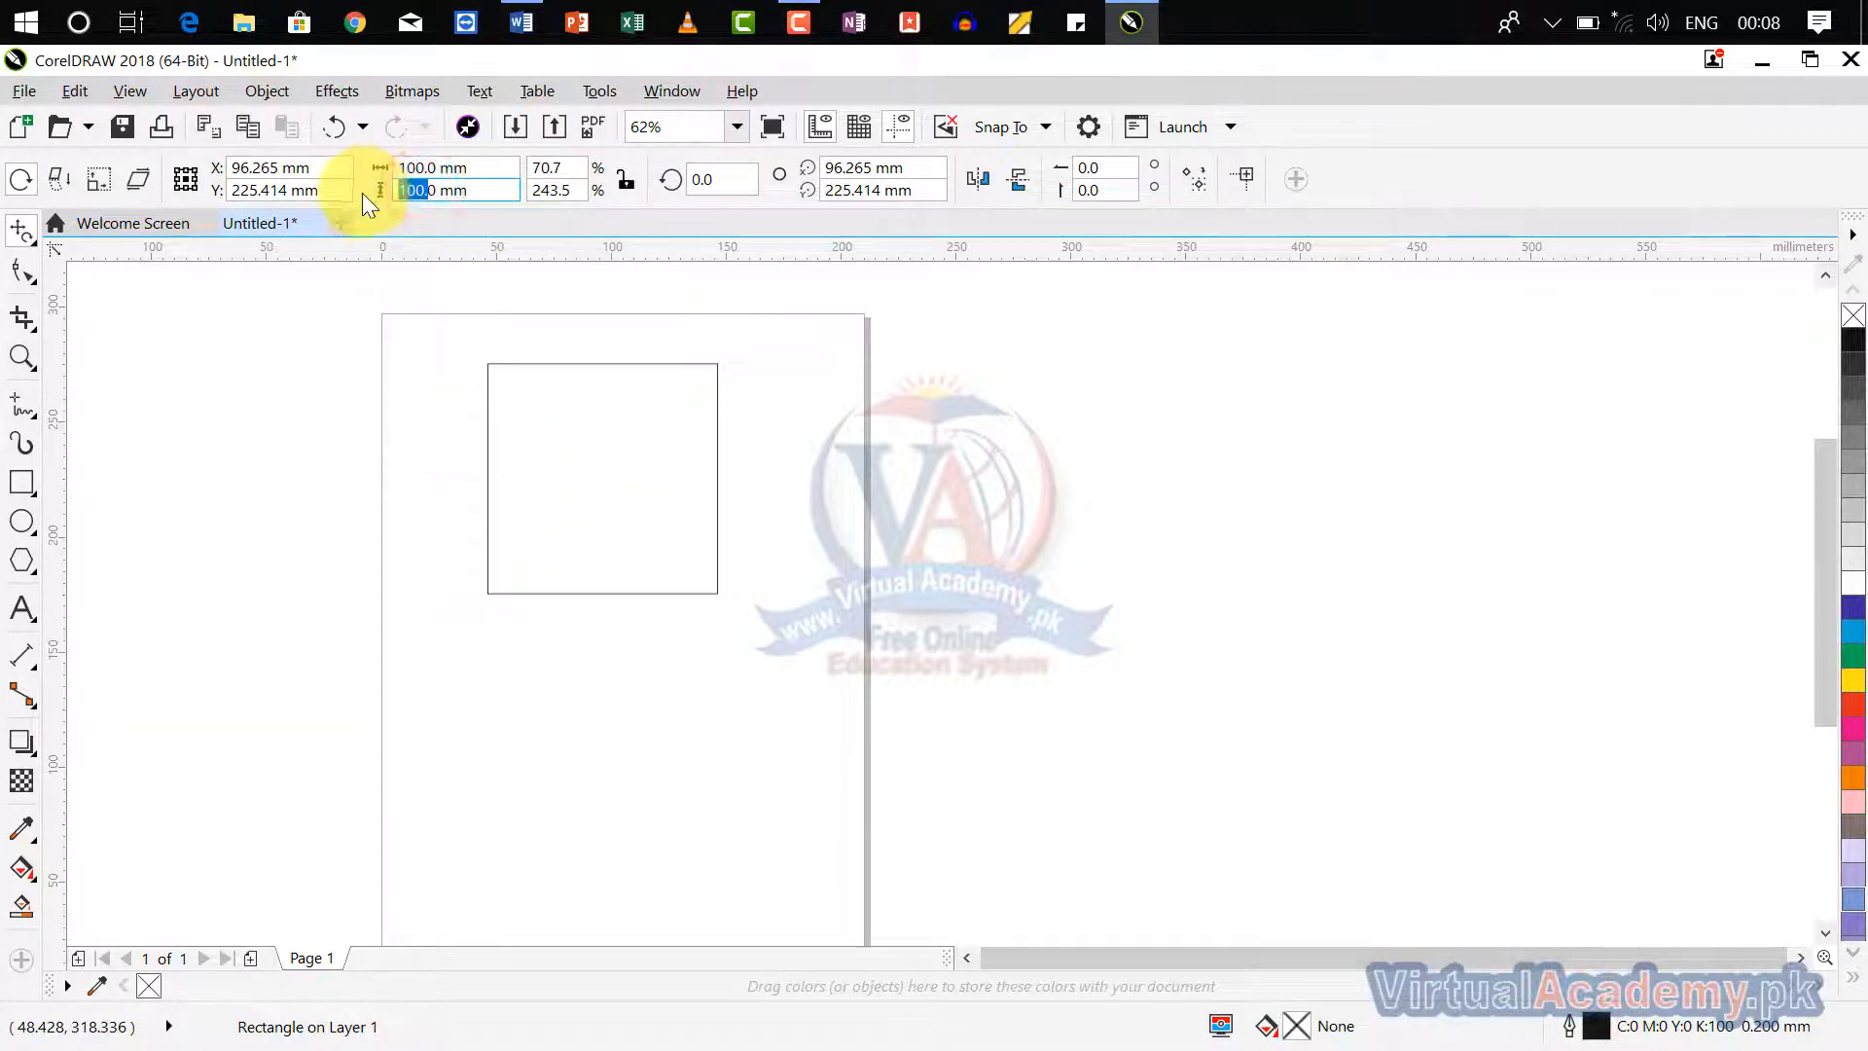
text(300)
key(BackSpace)
key(Return)
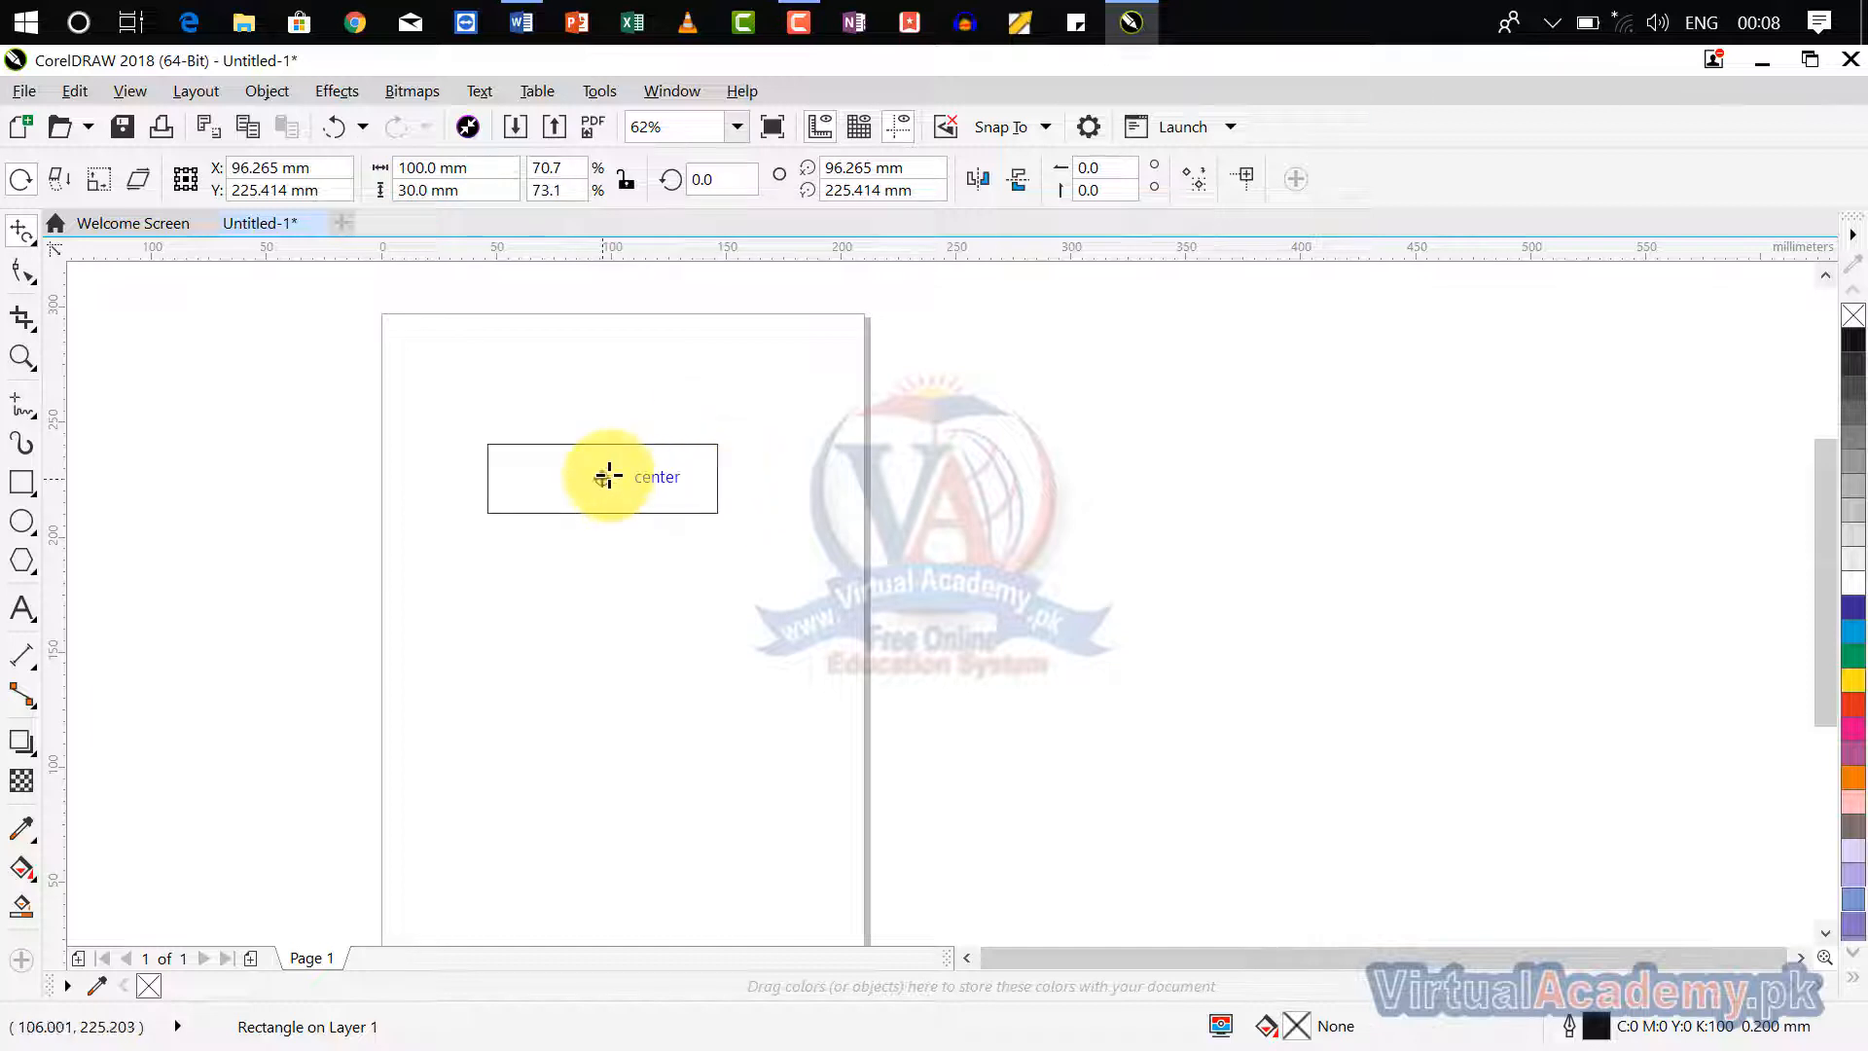
Set the rectangle's horizontal scale factor to 100.7%.
scroll(604, 472, up, 1)
drag(606, 476, 649, 579)
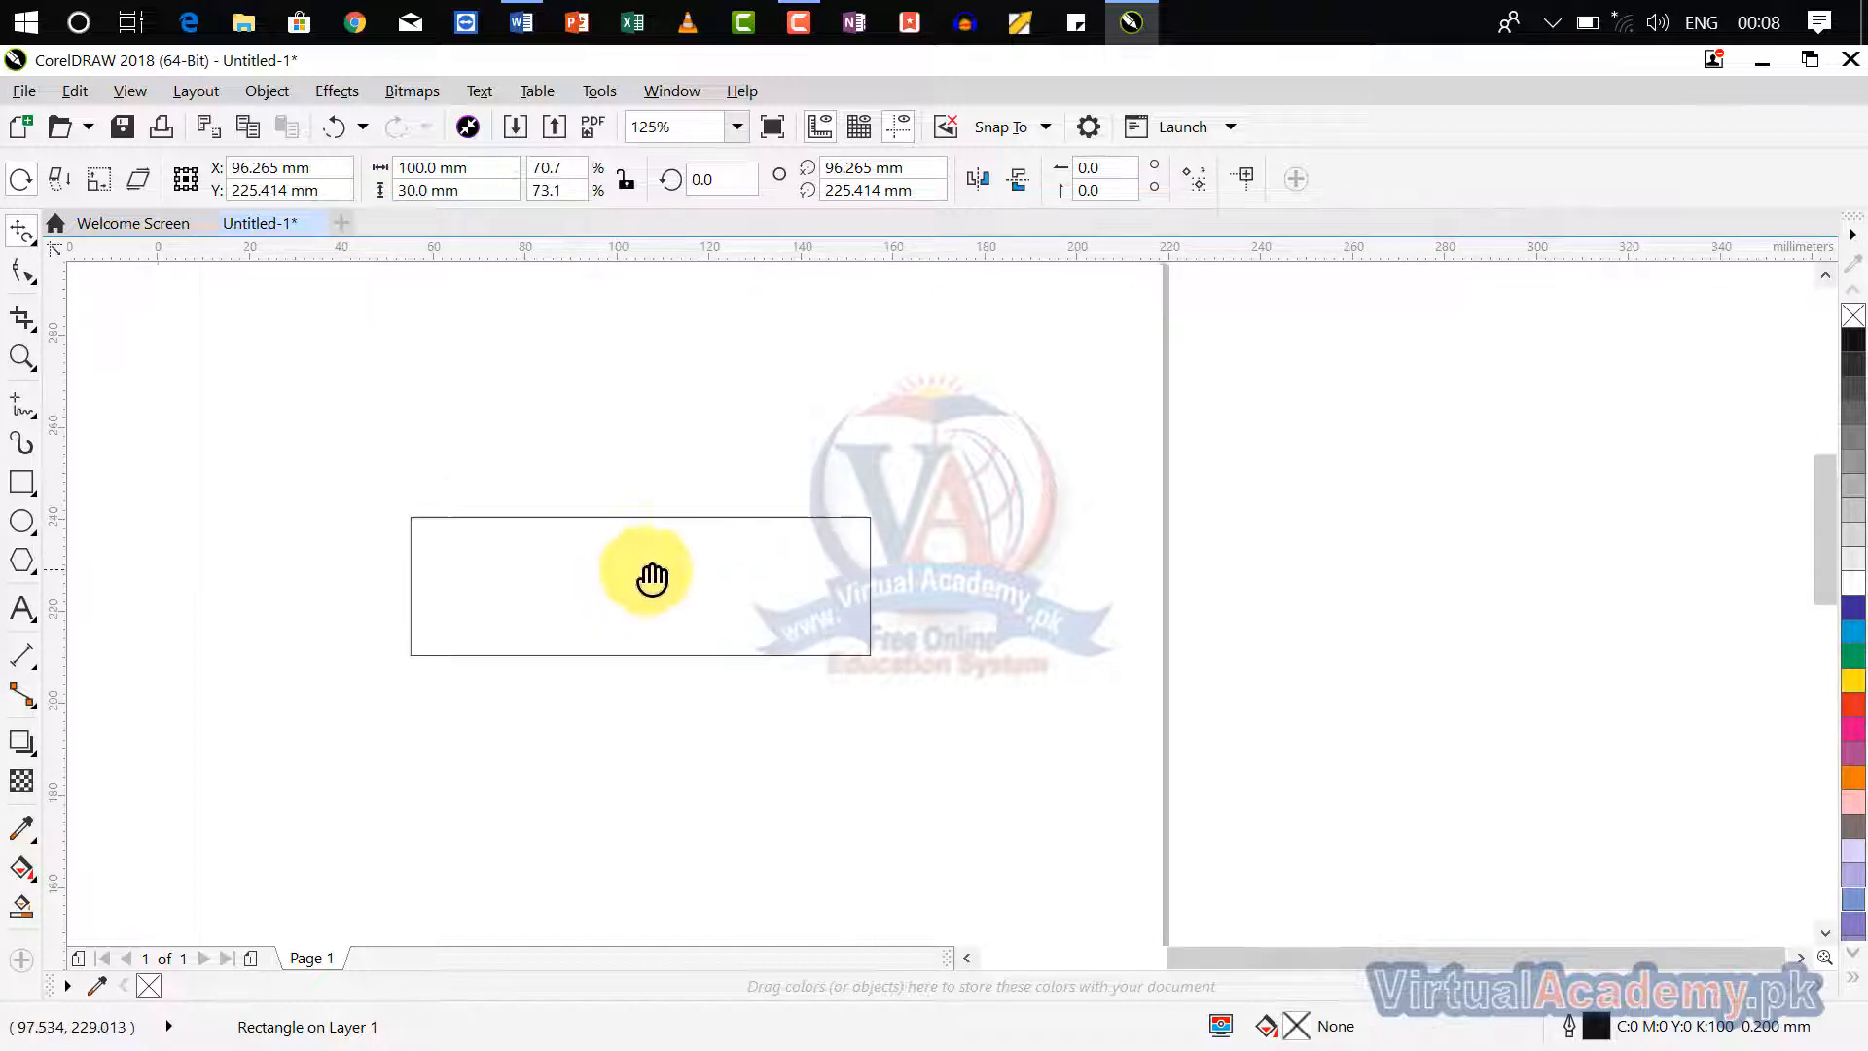
double_click(550, 172)
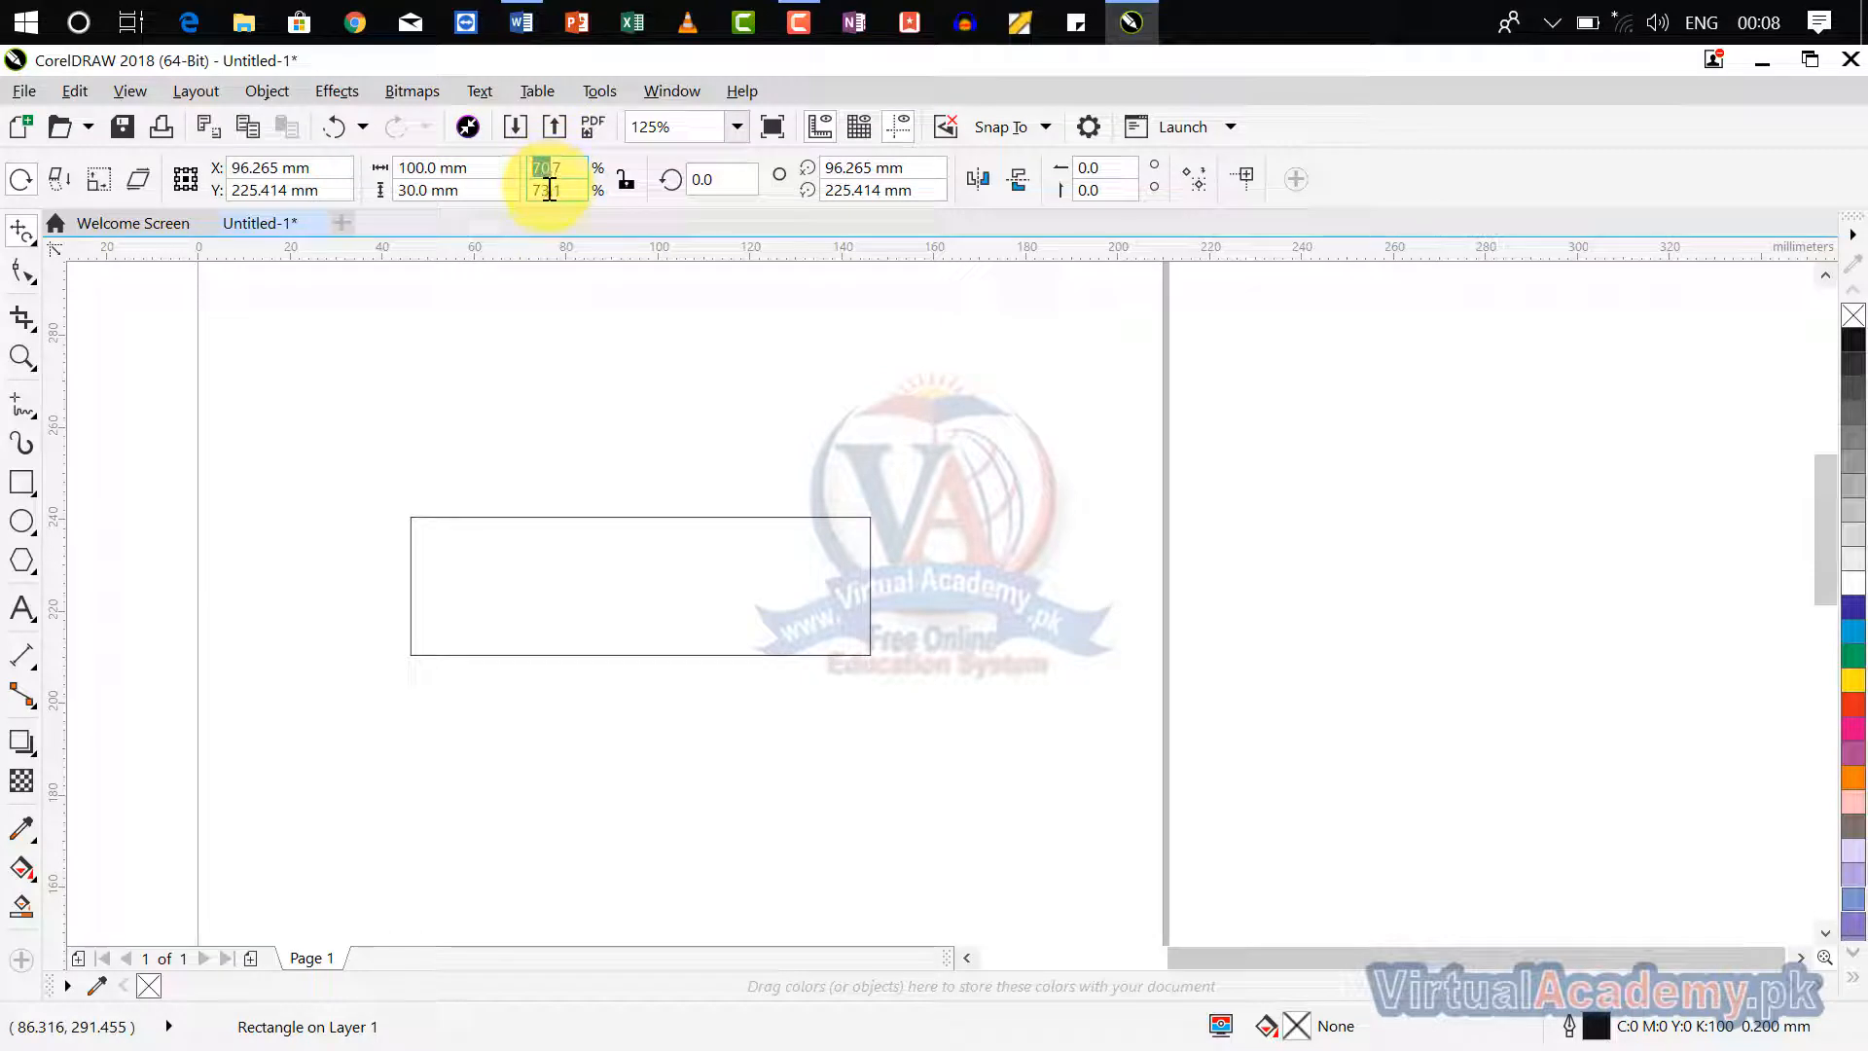
double_click(552, 190)
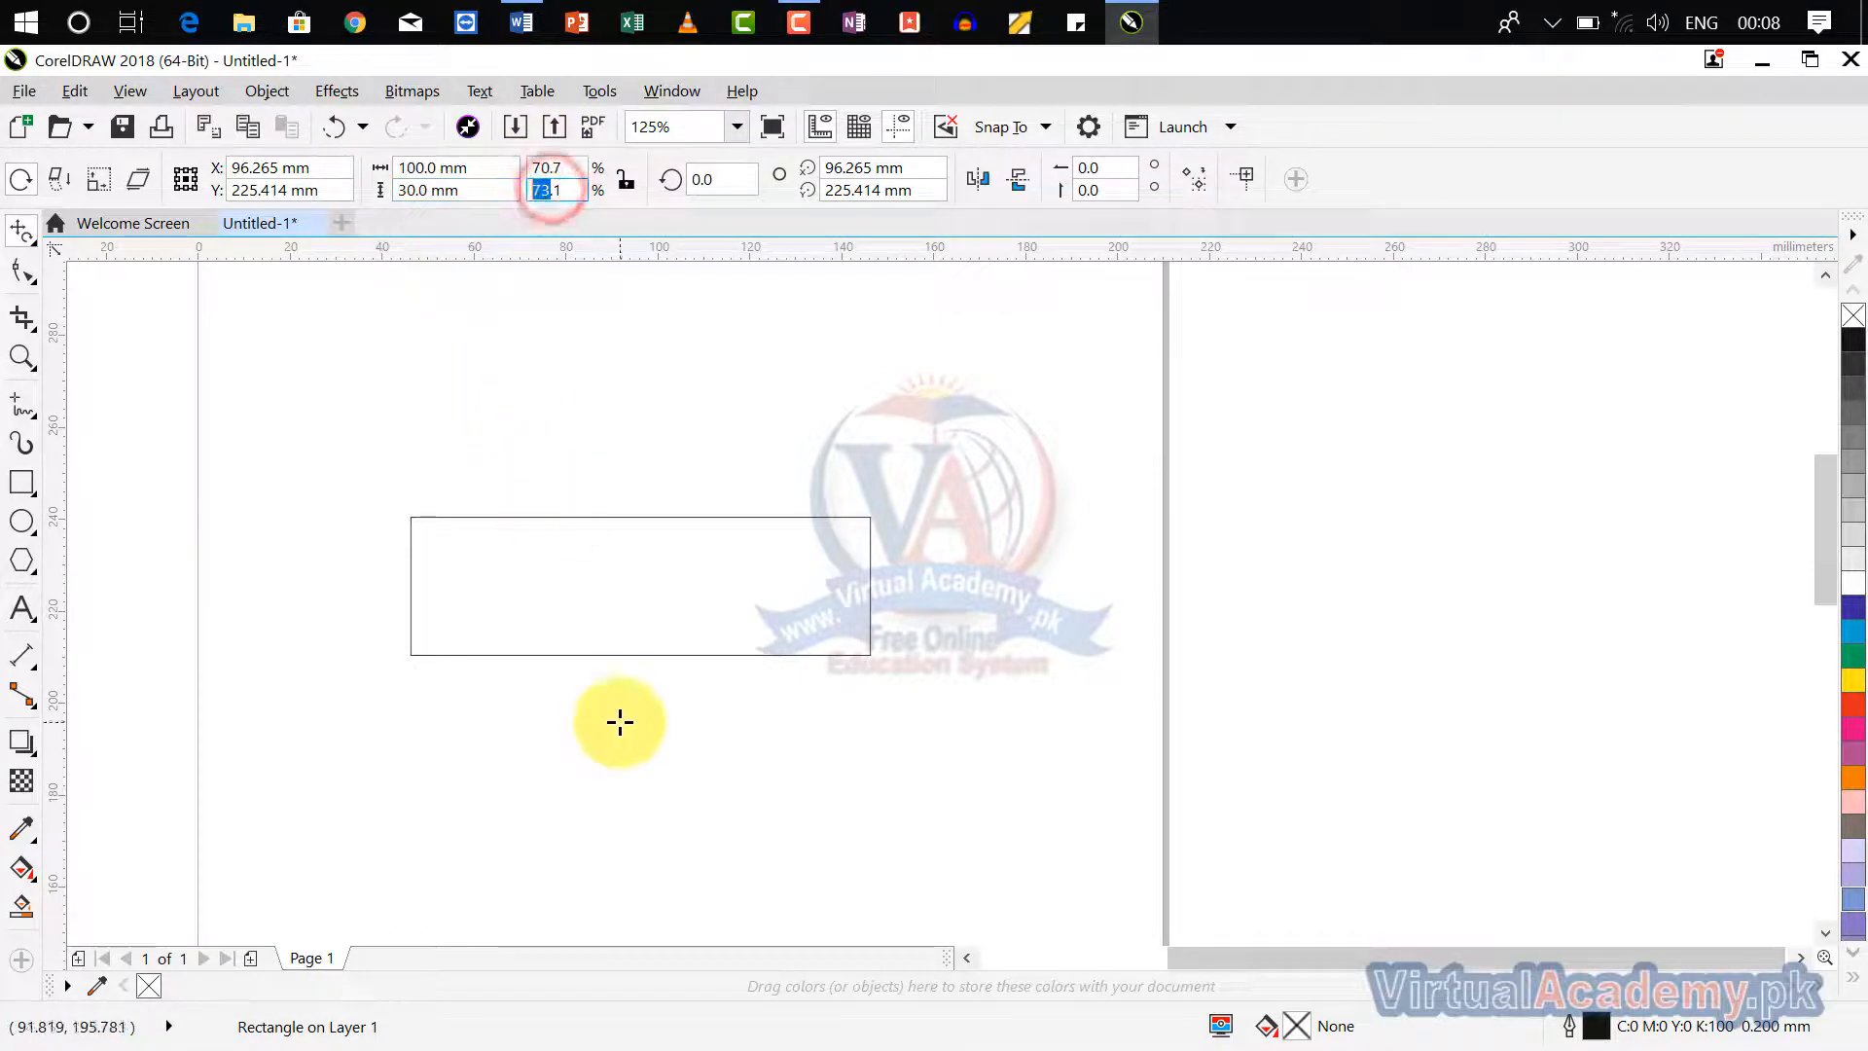
drag(545, 164, 469, 179)
text(100)
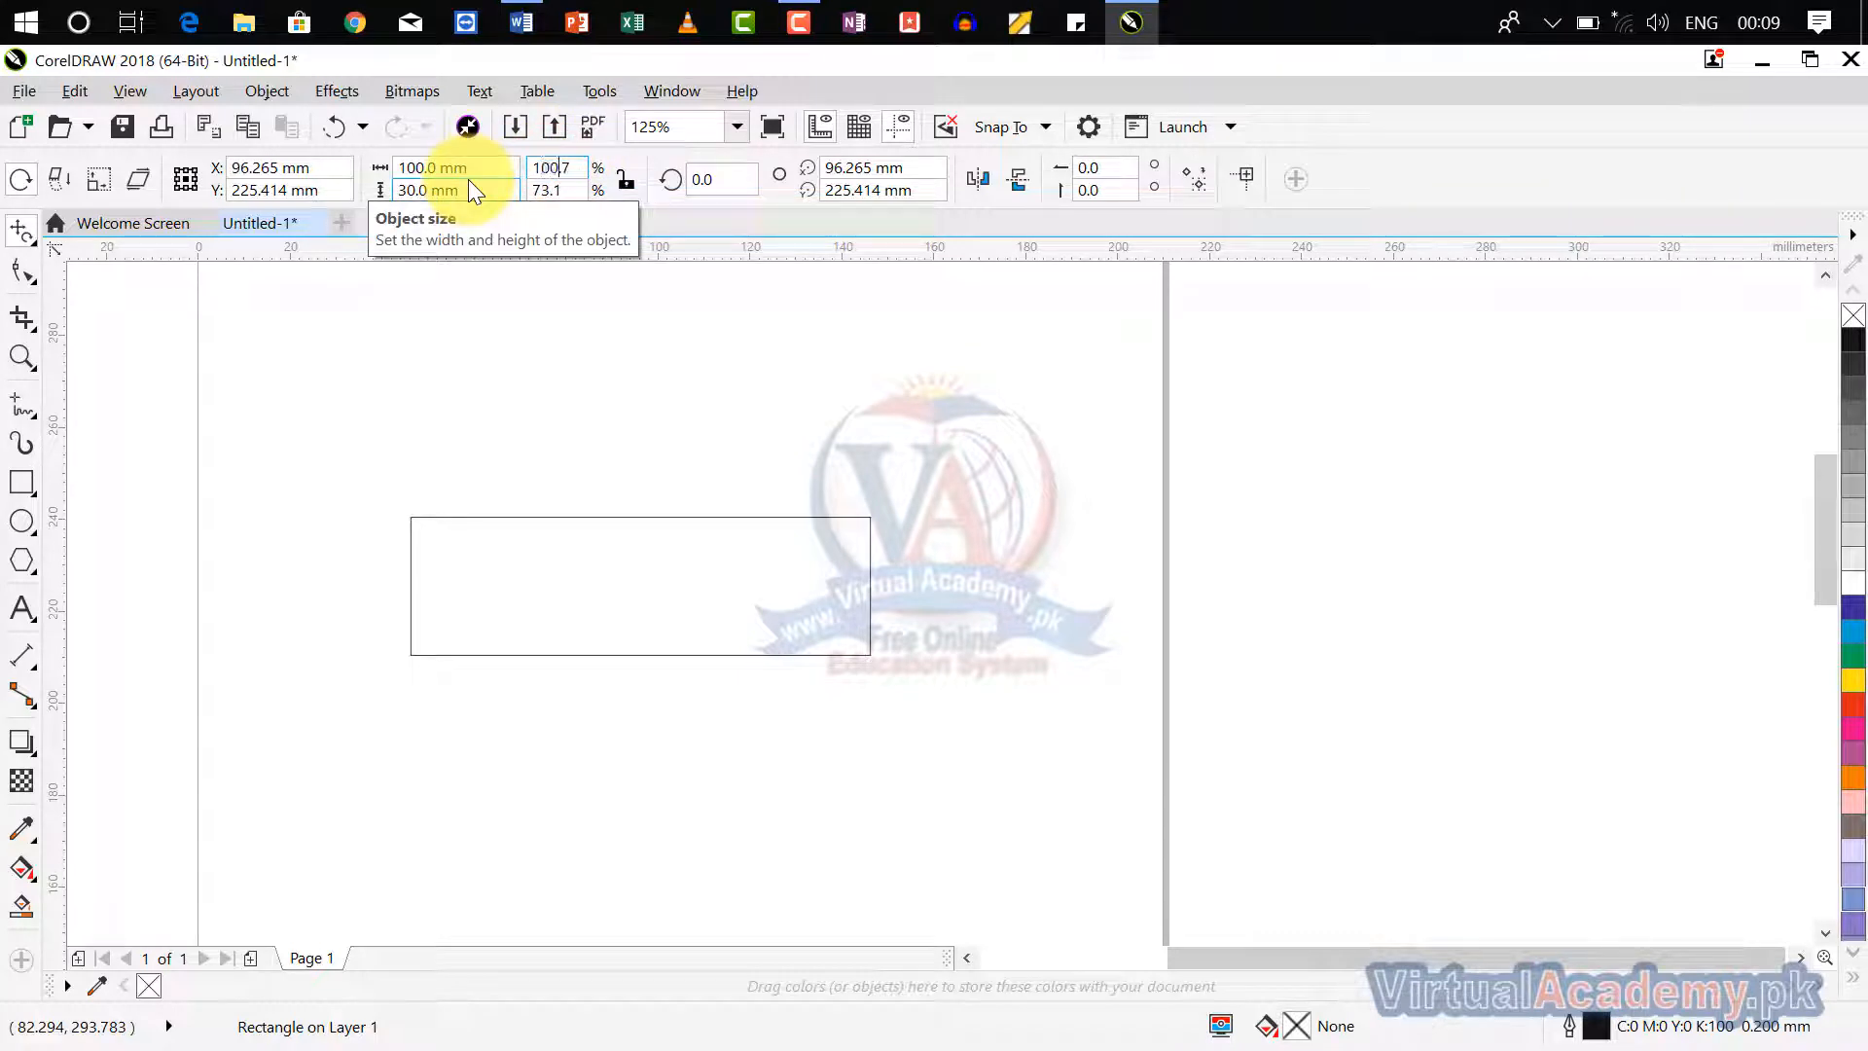
key(Return)
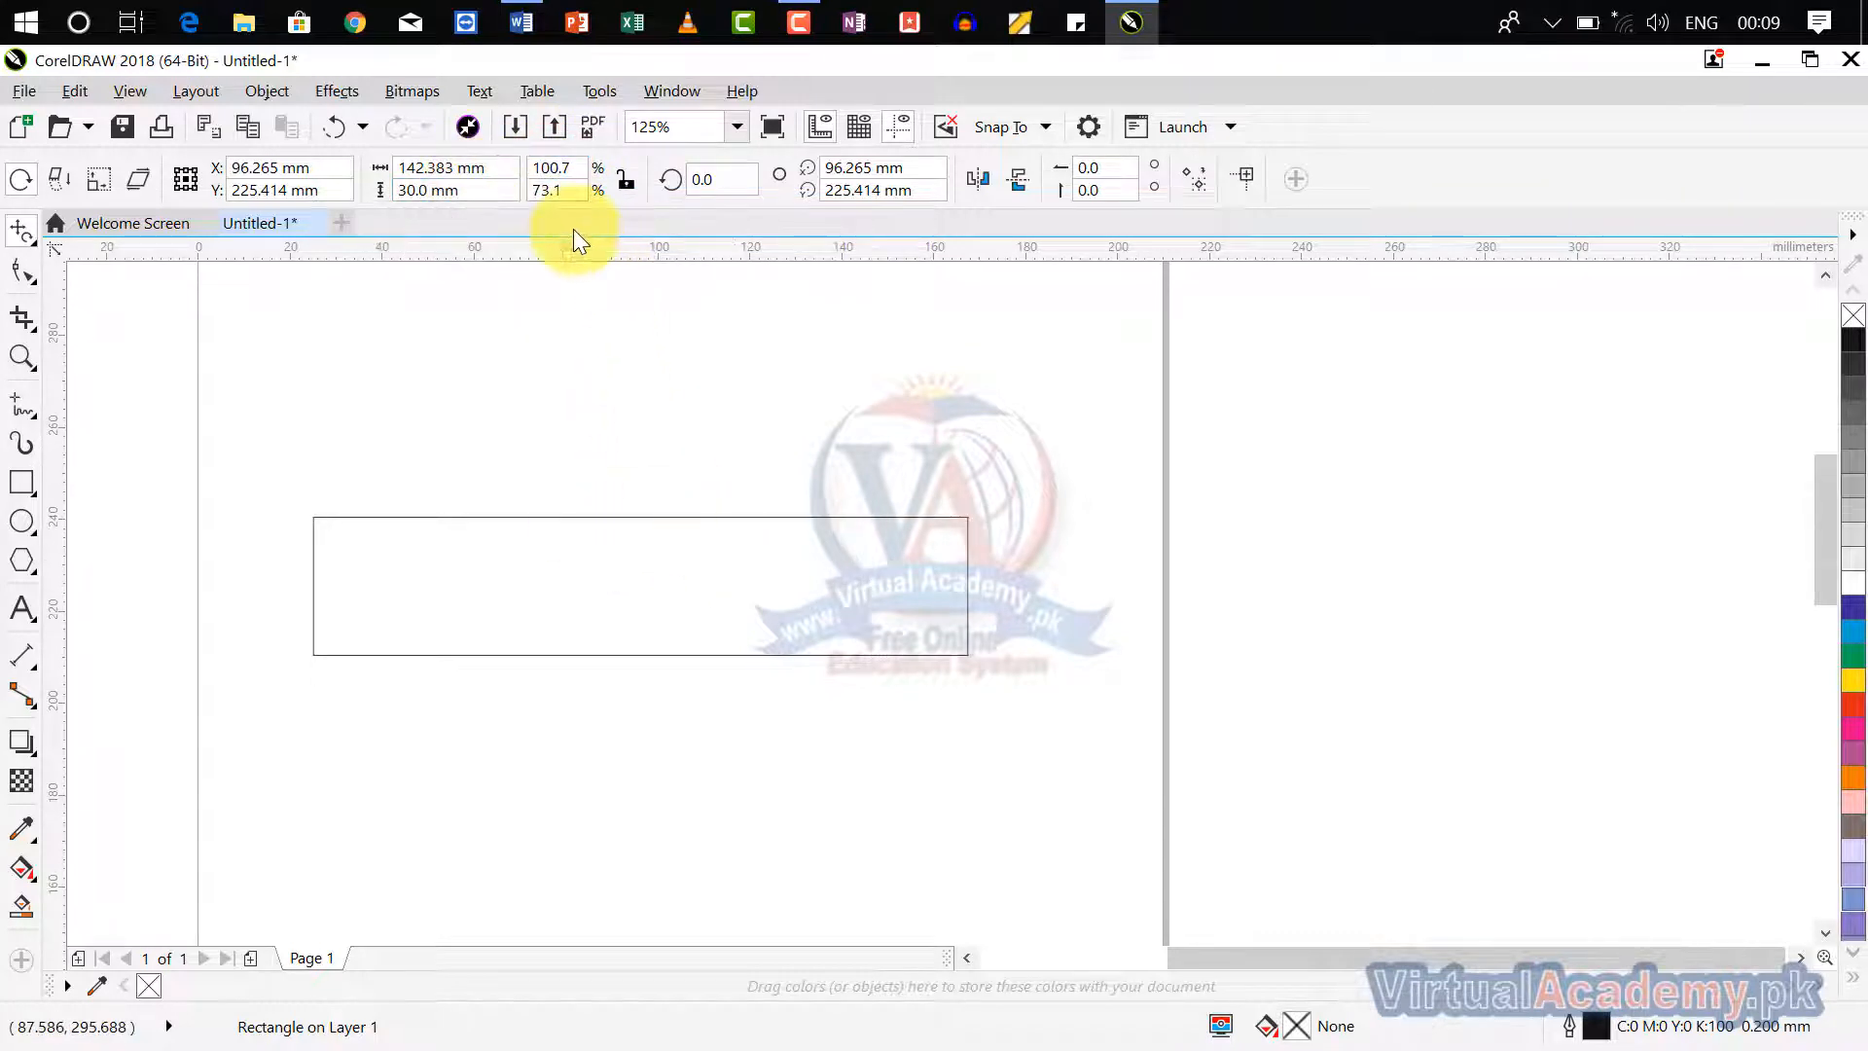
Set the rectangle's horizontal scale factor to exactly 100%.
drag(553, 183, 466, 207)
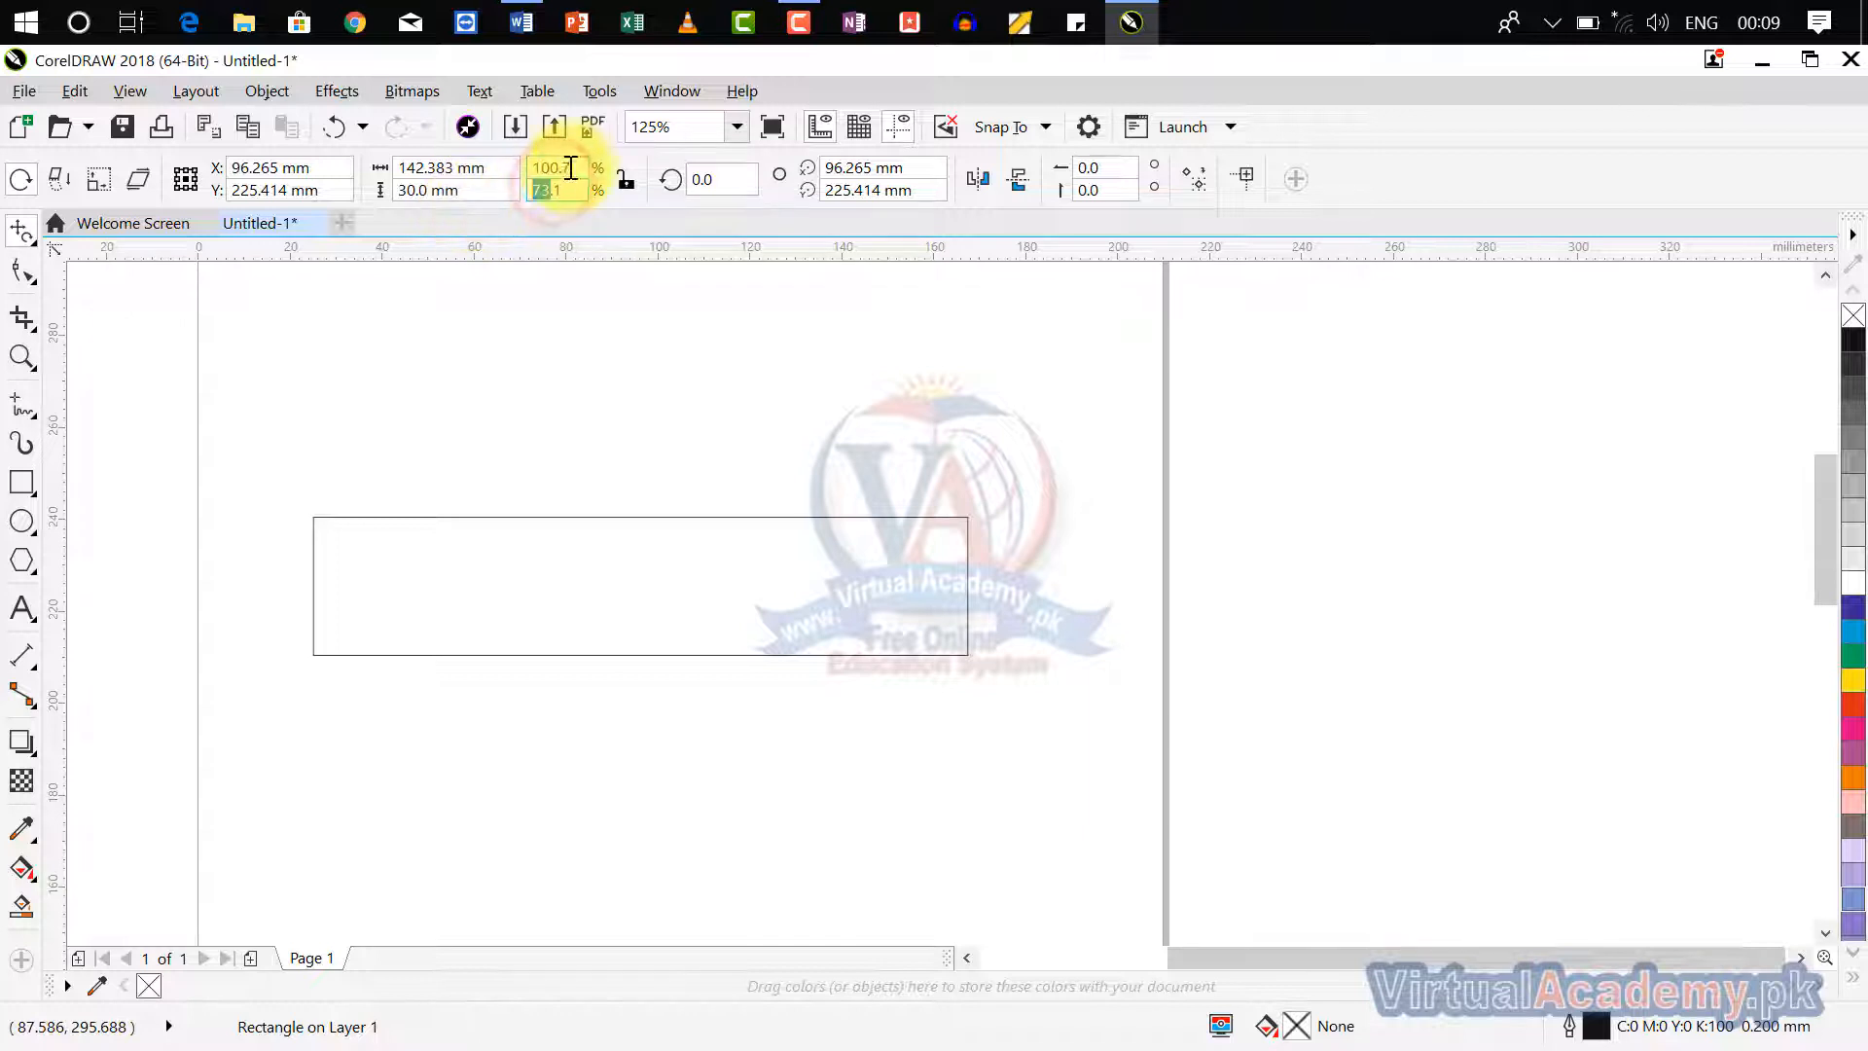
drag(571, 168, 313, 175)
text(1)
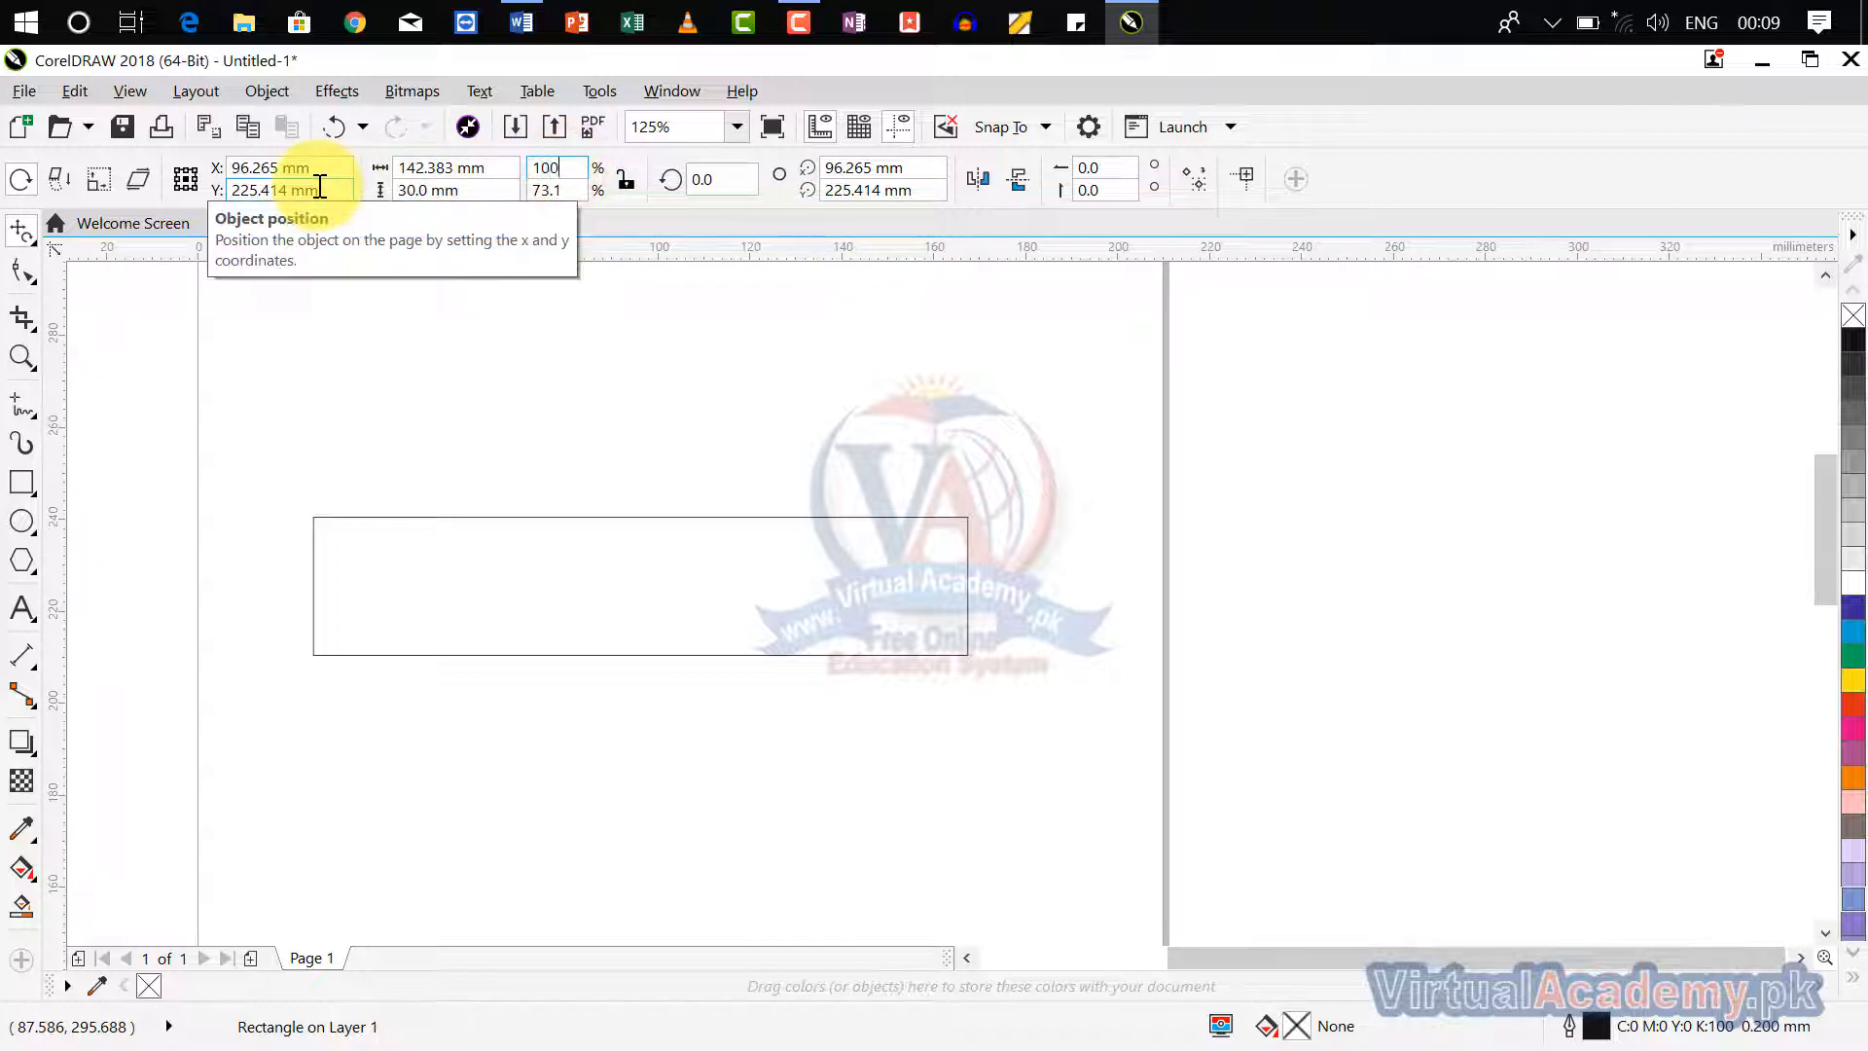
text(00)
key(Return)
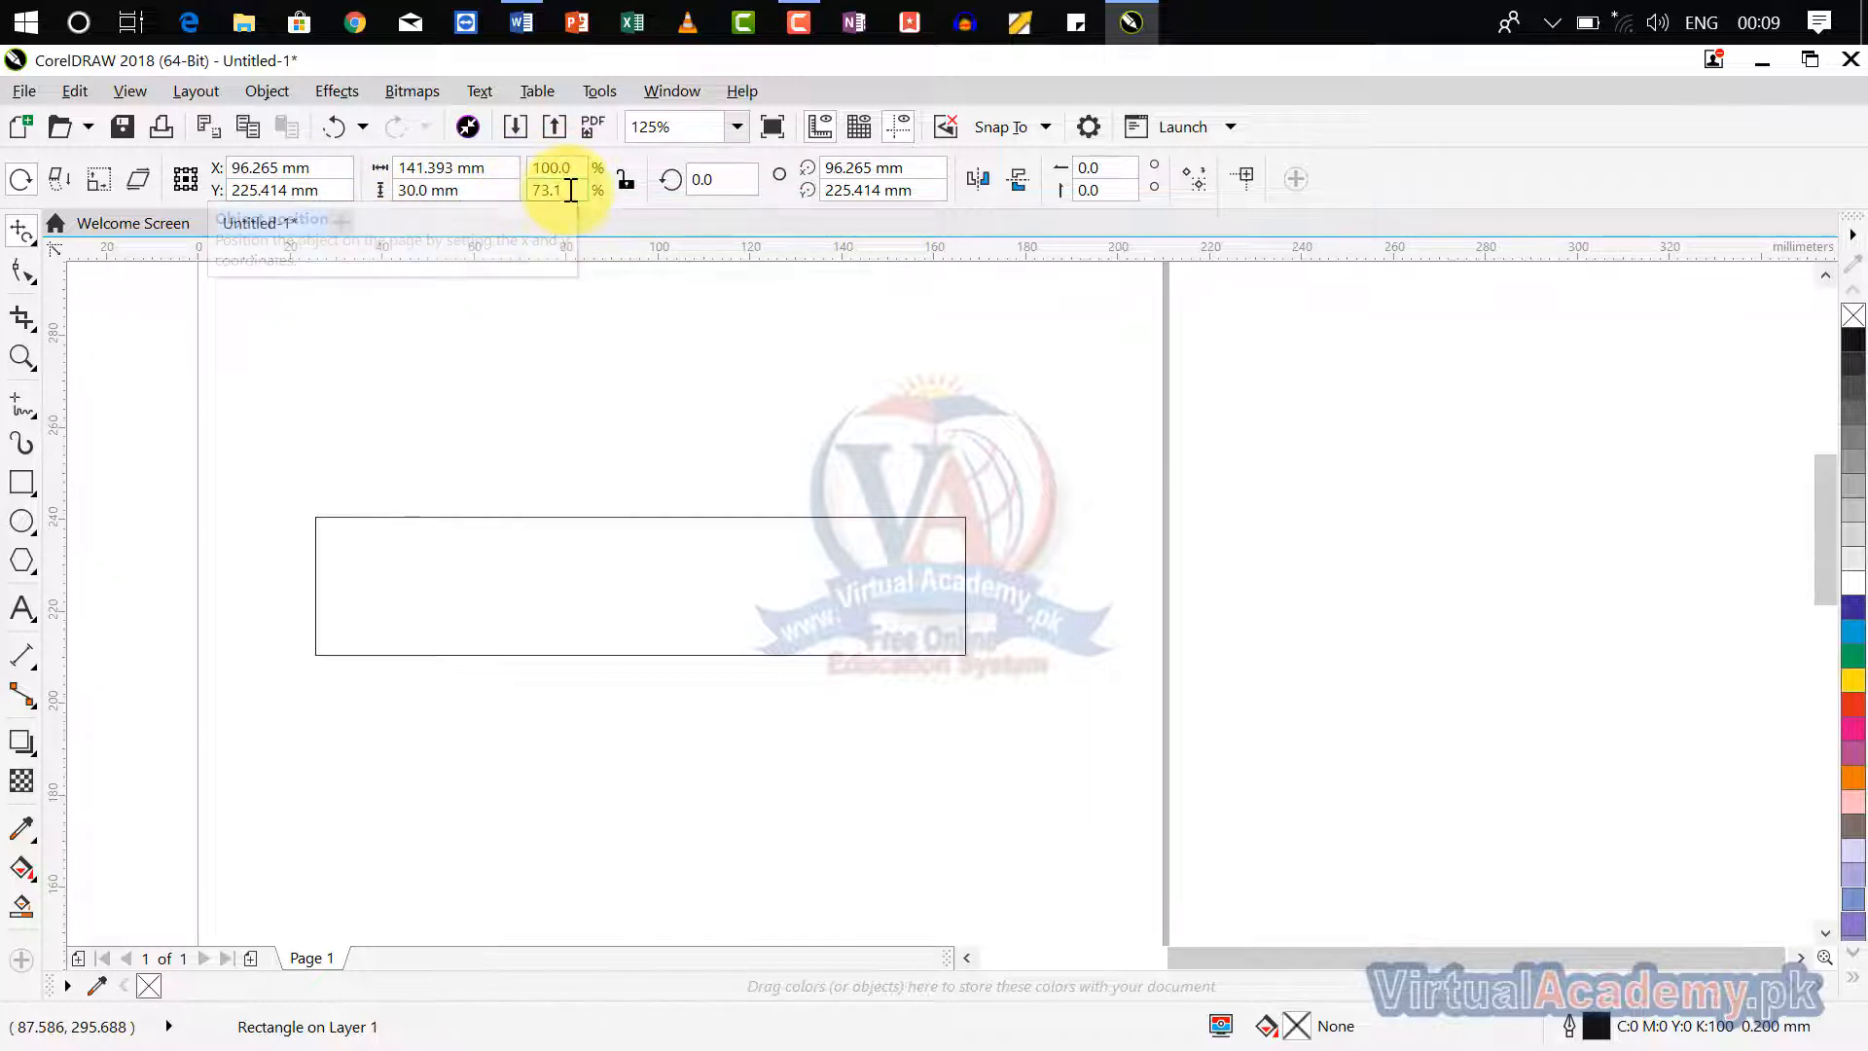
Set the rectangle's vertical scale factor to 30%.
drag(563, 189, 387, 197)
text(30)
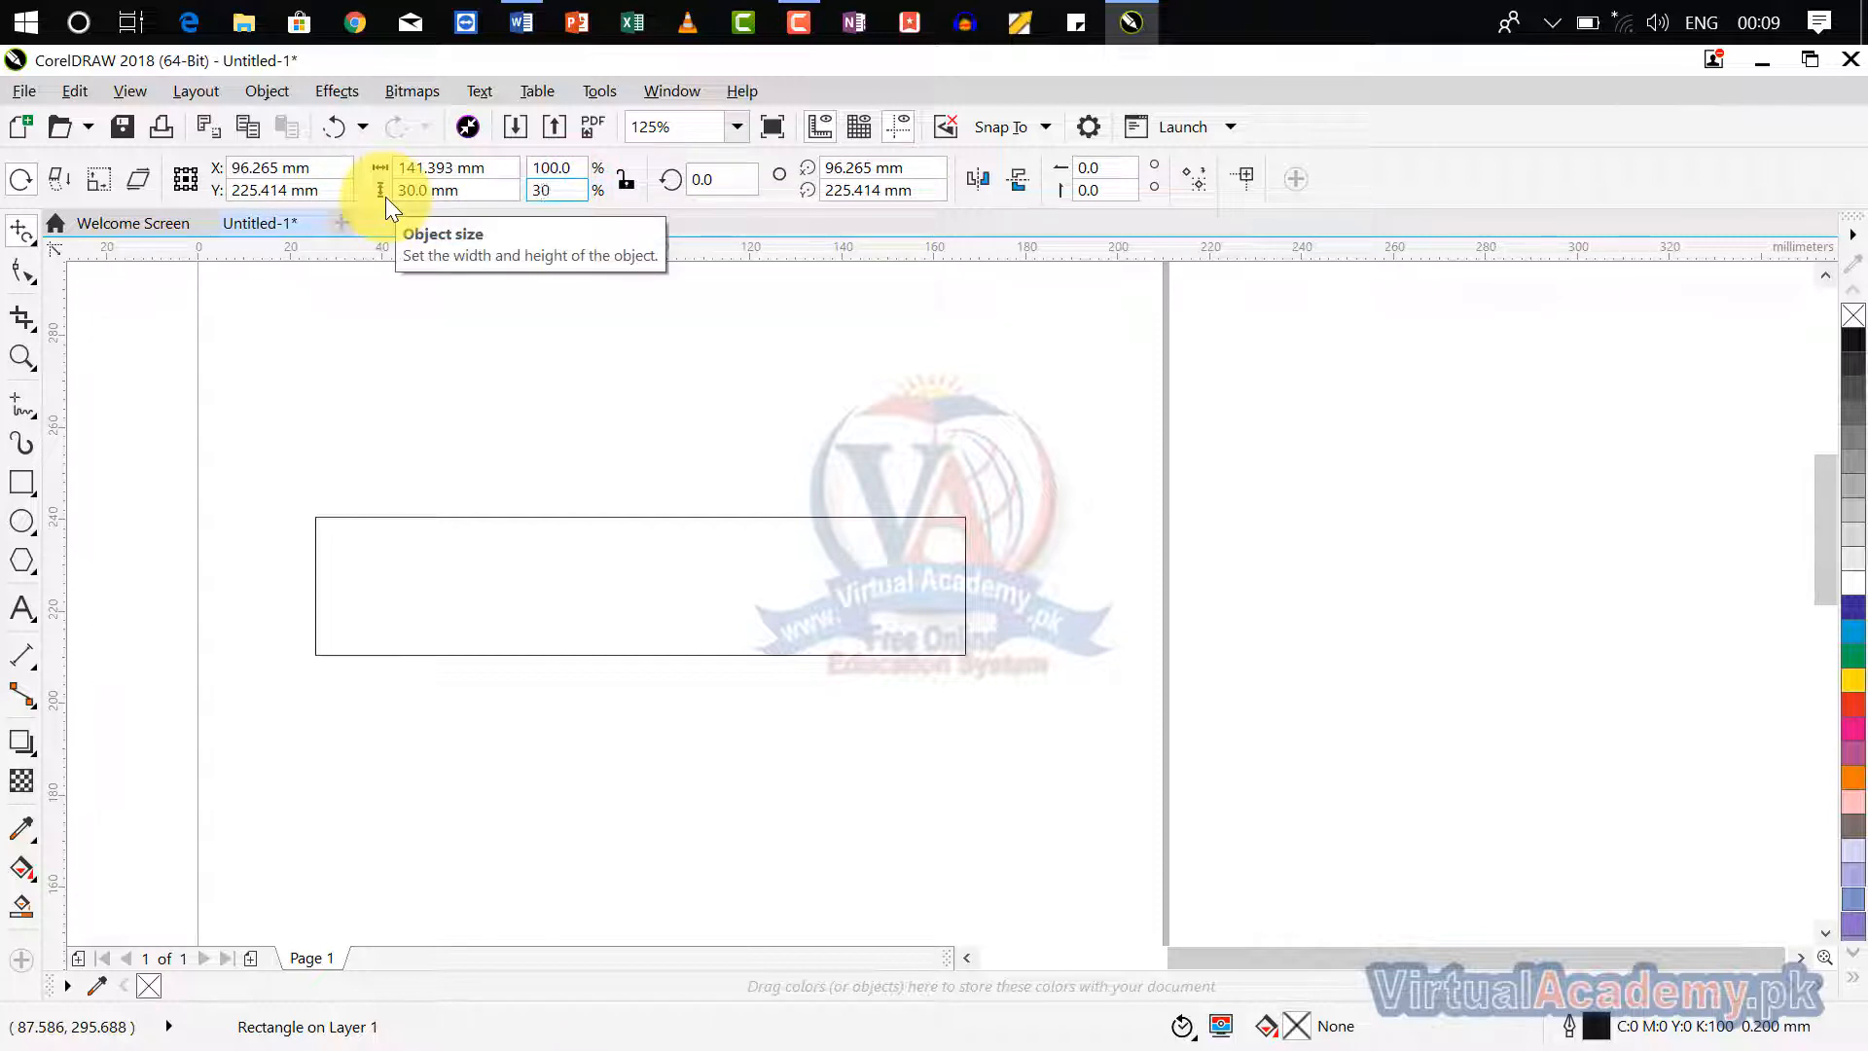
key(Return)
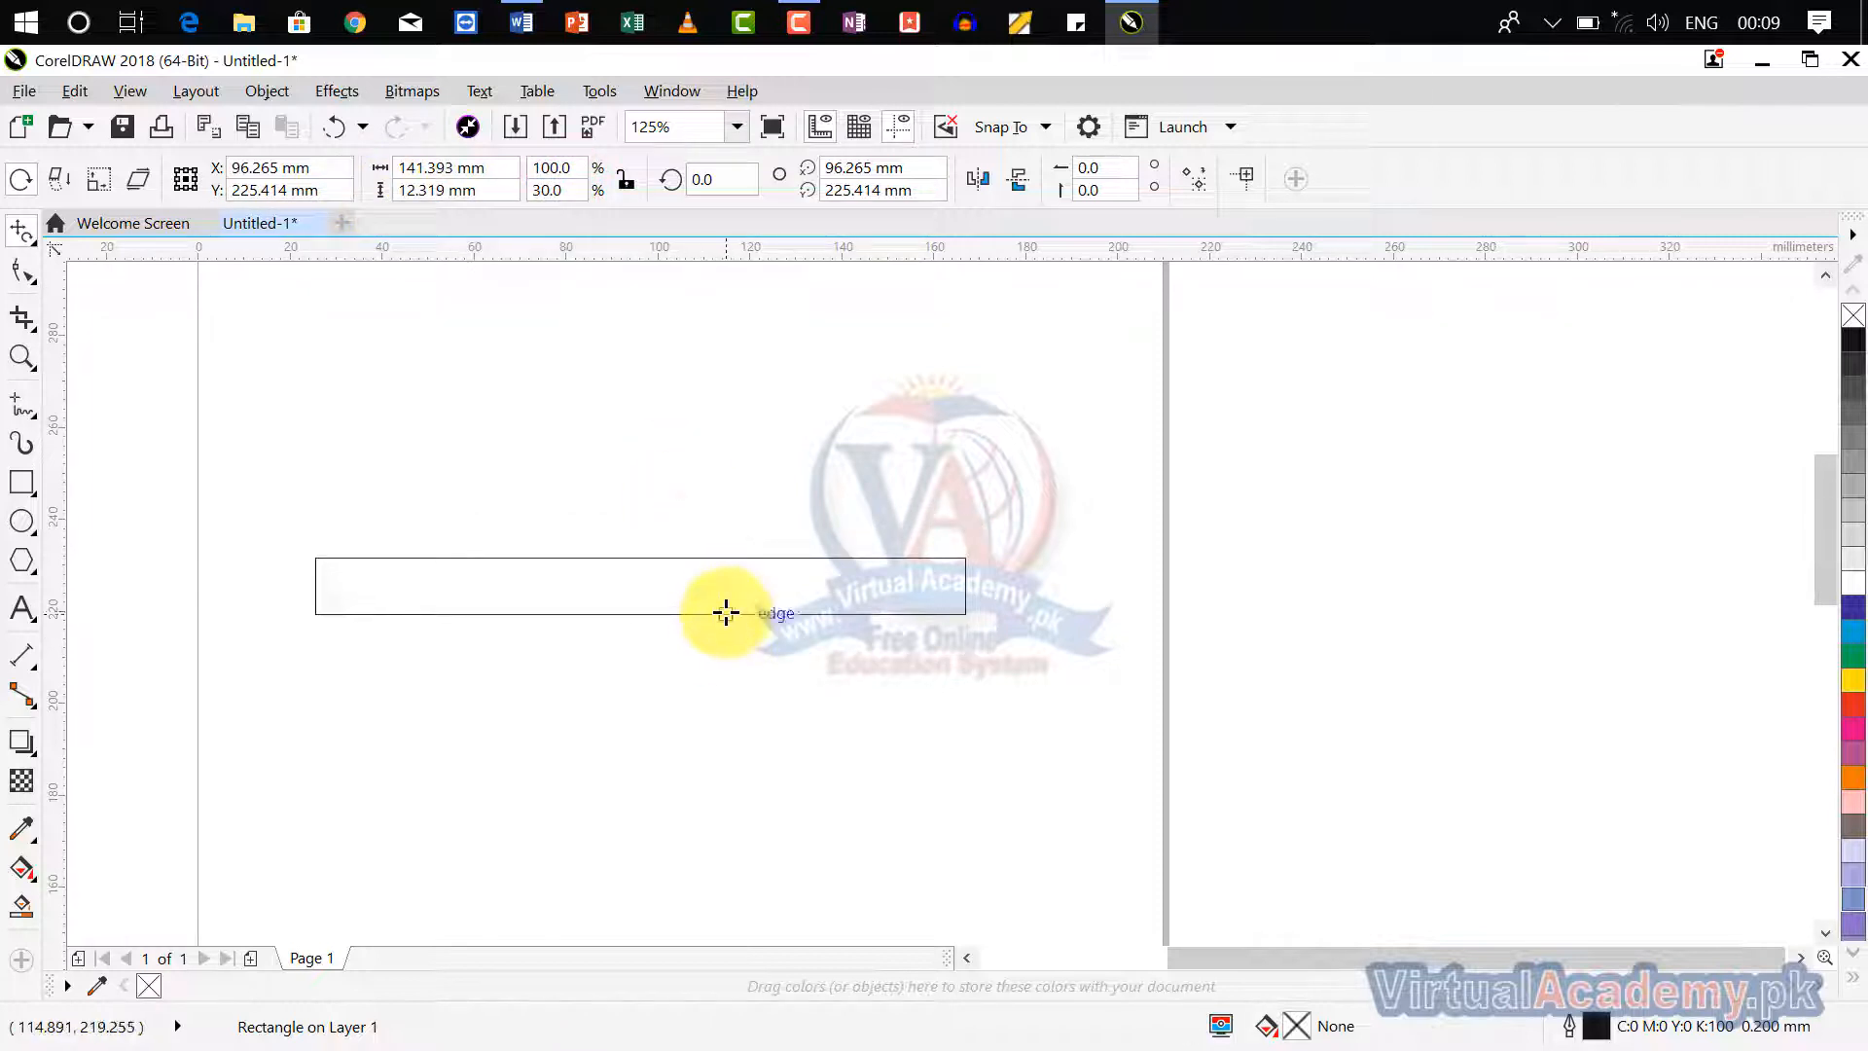
Set the rectangle's vertical scale factor to 50%.
drag(574, 191, 438, 205)
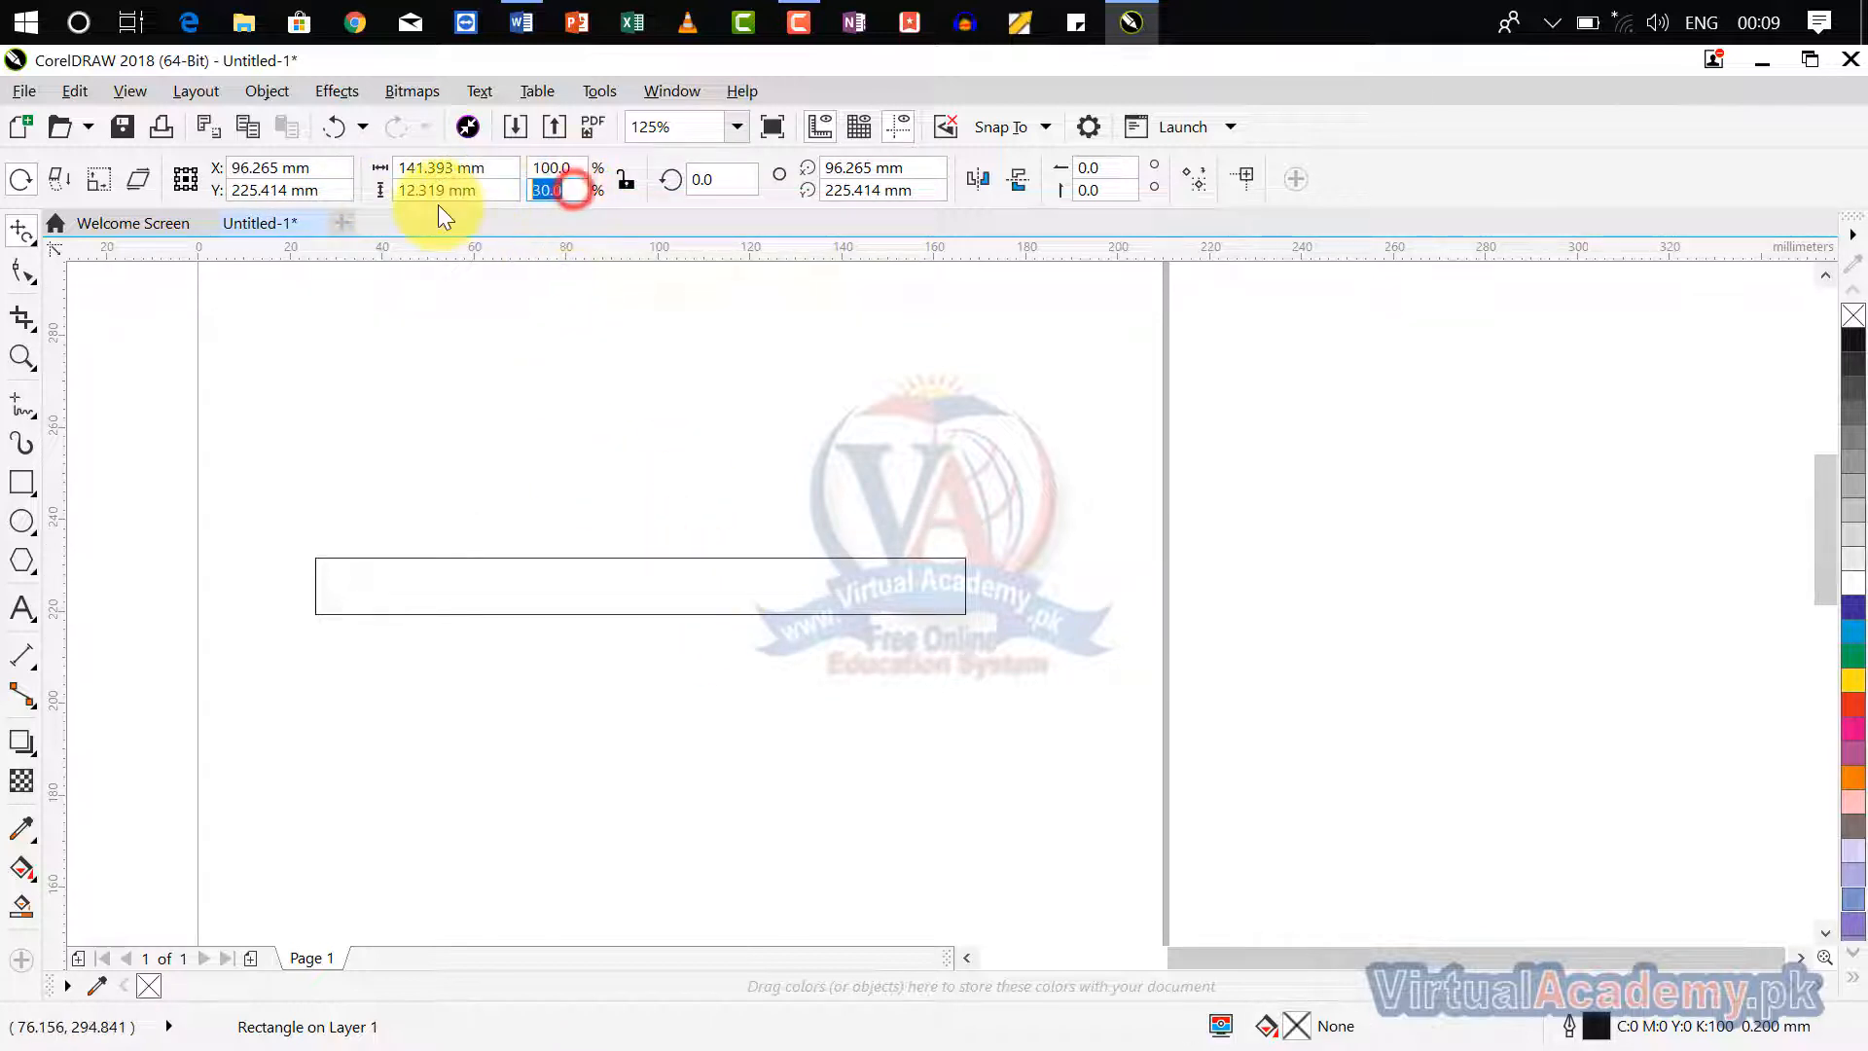
text(50)
key(Return)
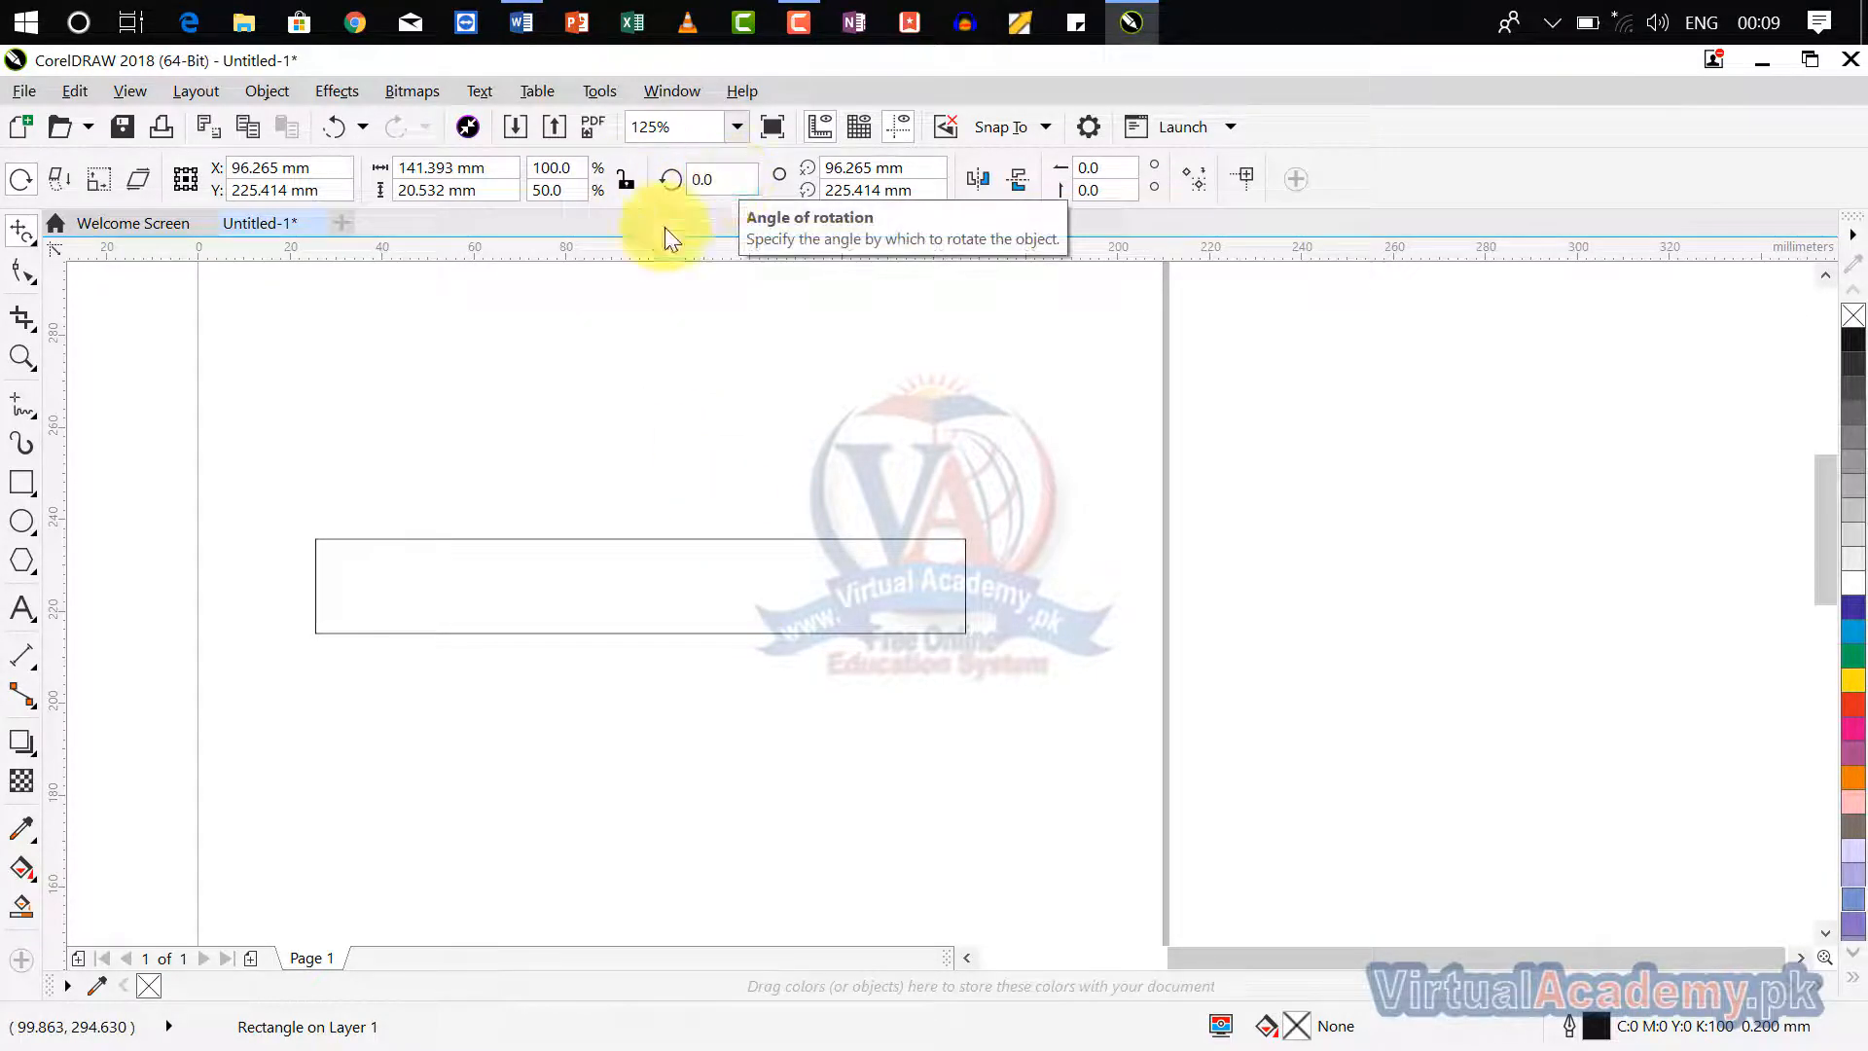
Set the rectangle's angle of rotation to 90 degrees so it stands upright on the page.
click(703, 180)
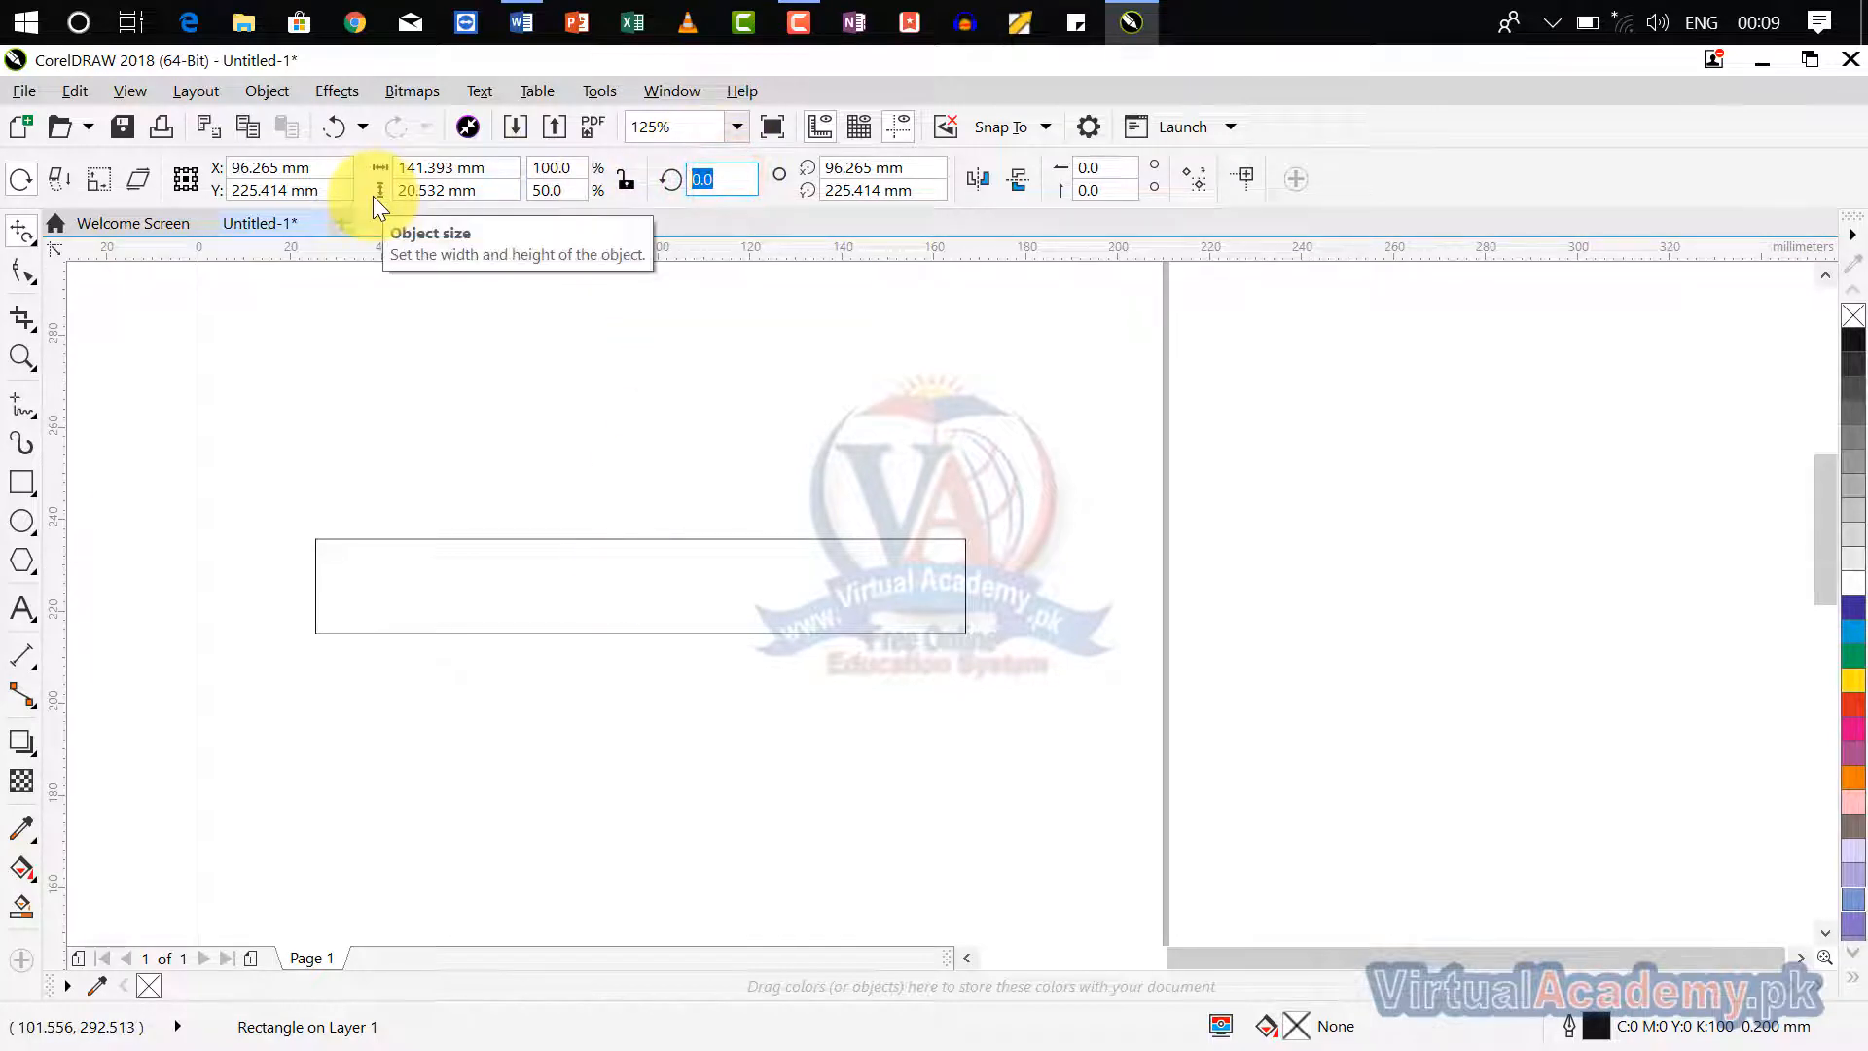
key(Return)
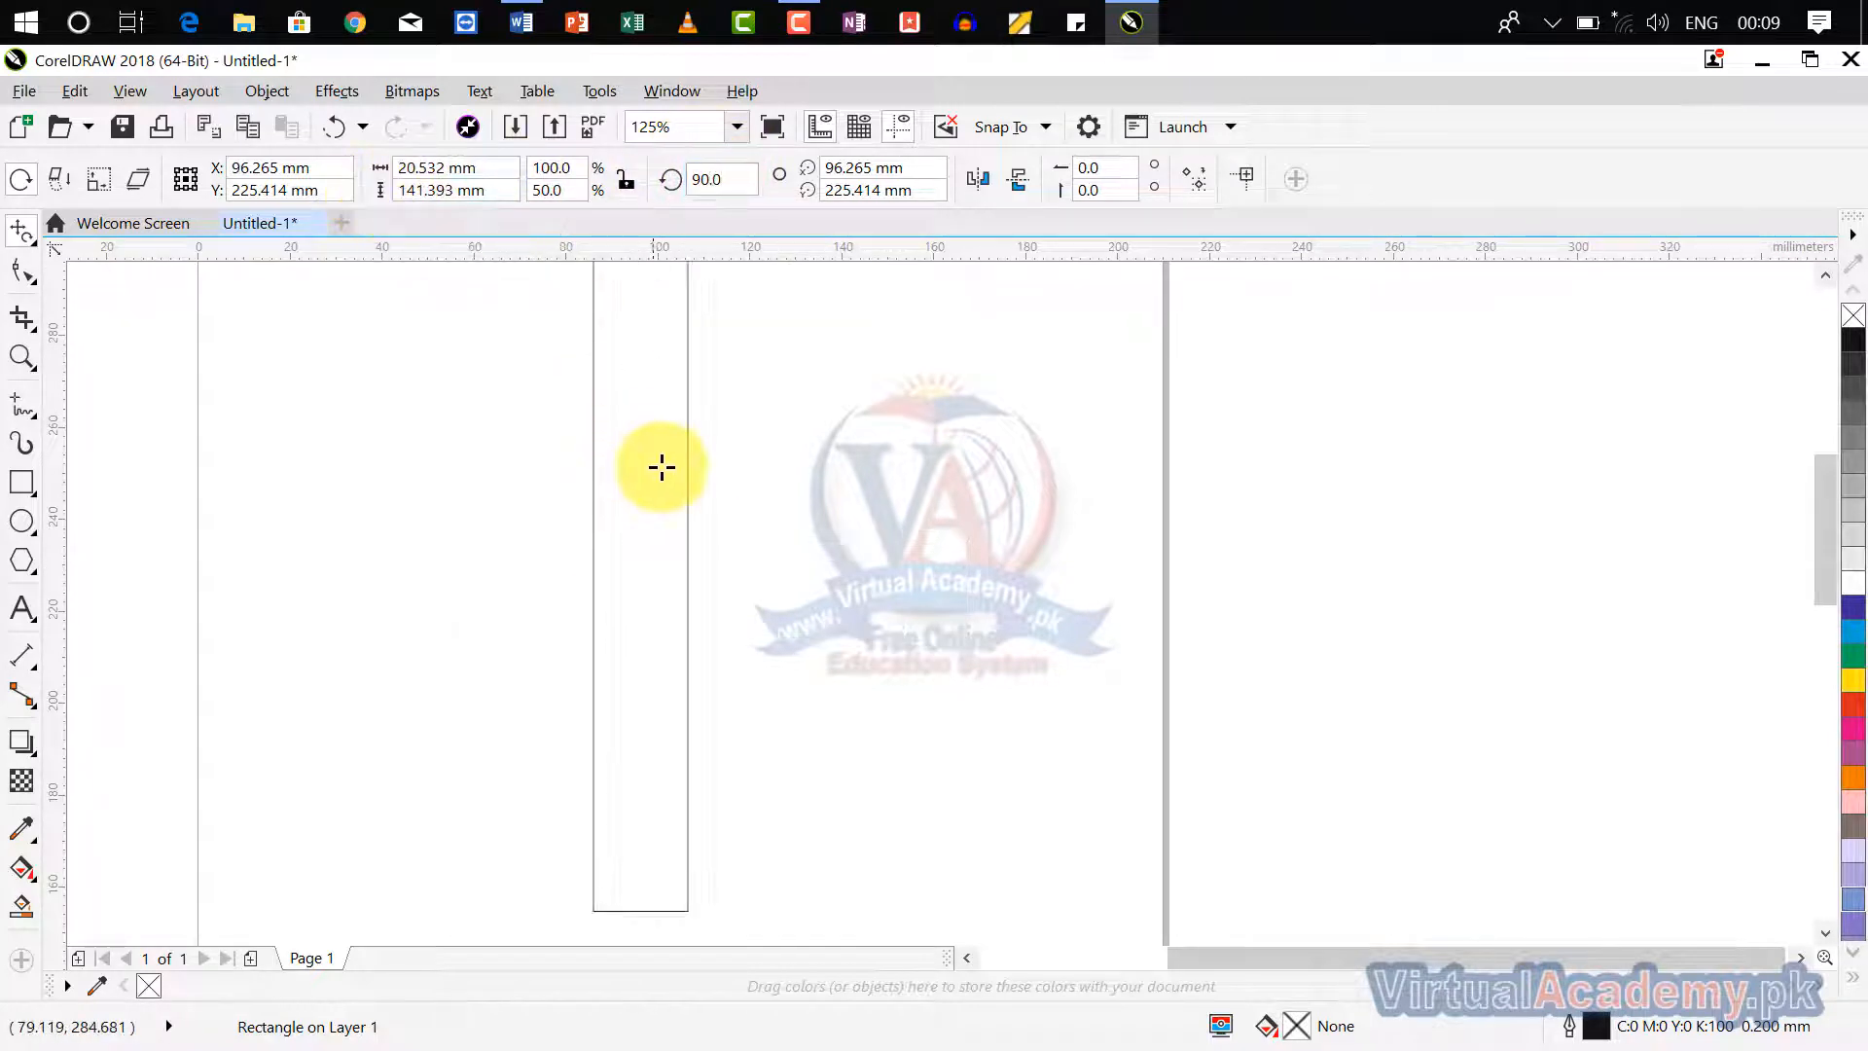
scroll(658, 467, down, 5)
scroll(695, 560, up, 2)
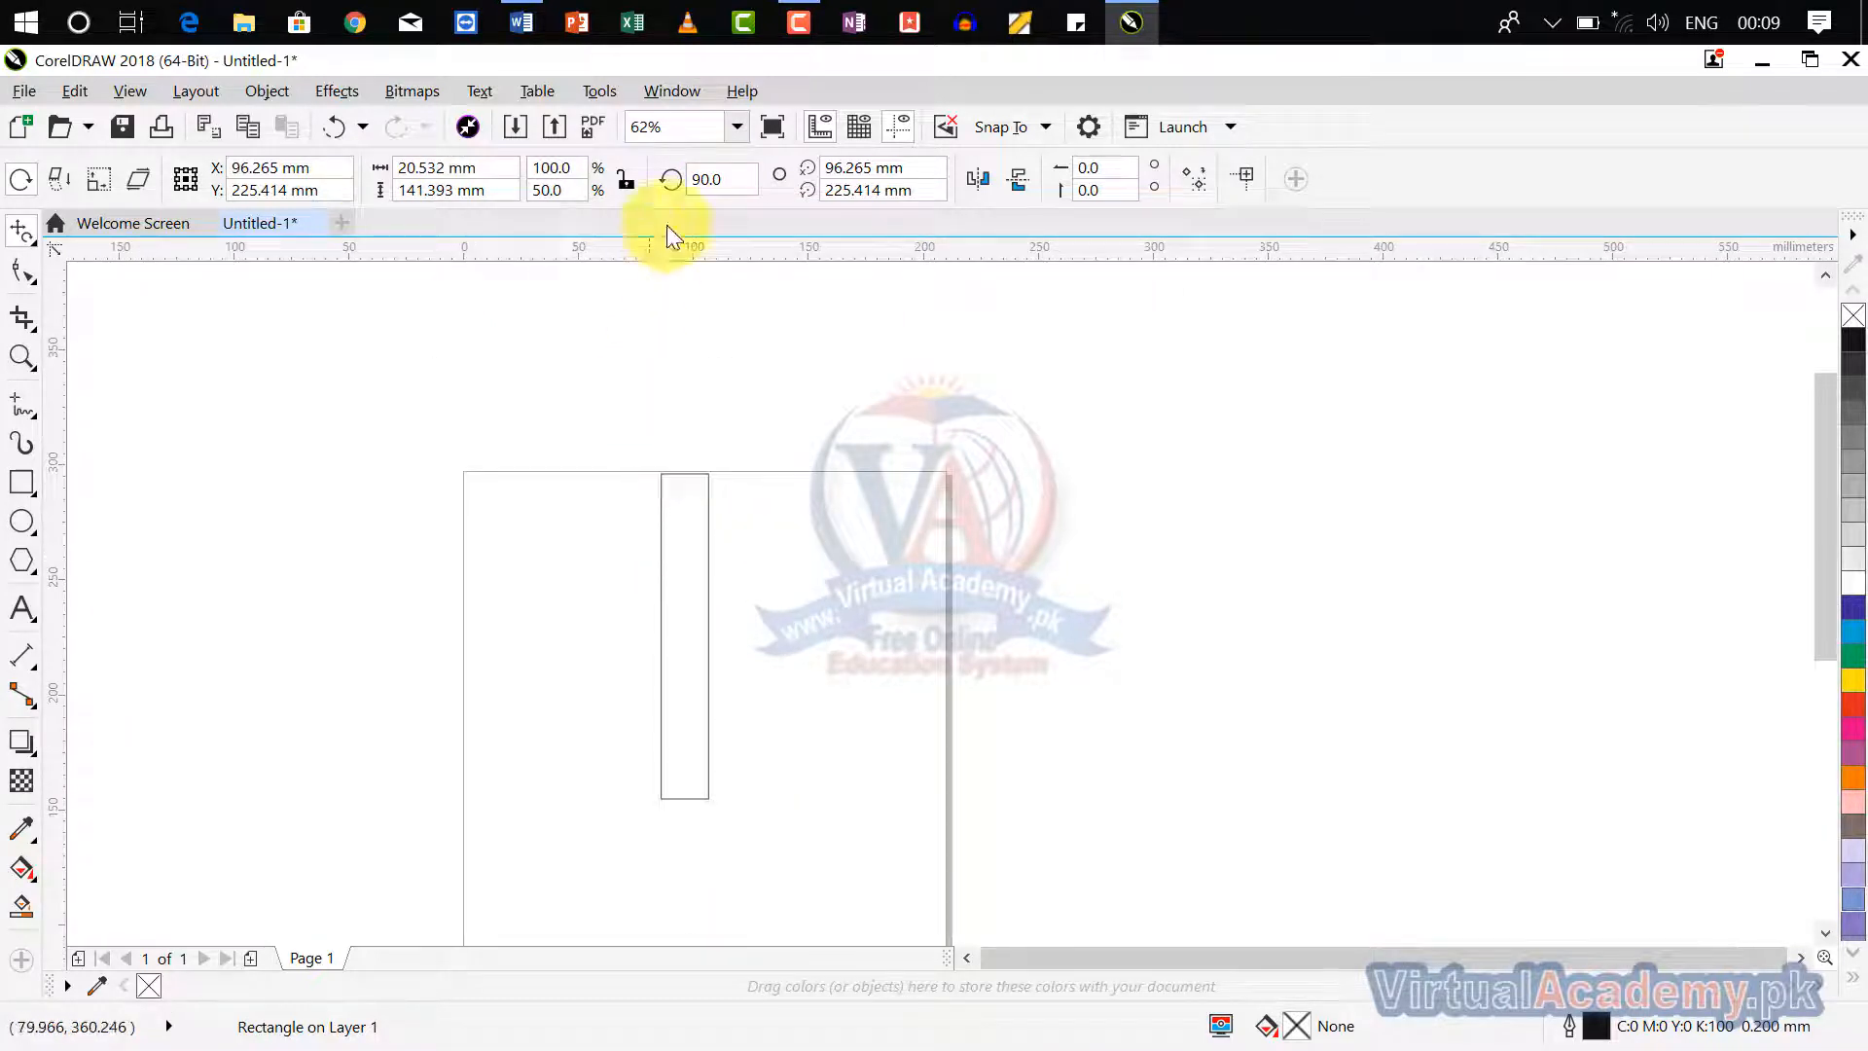
Set the rectangle's angle of rotation back to 0 degrees.
double_click(725, 179)
text(0)
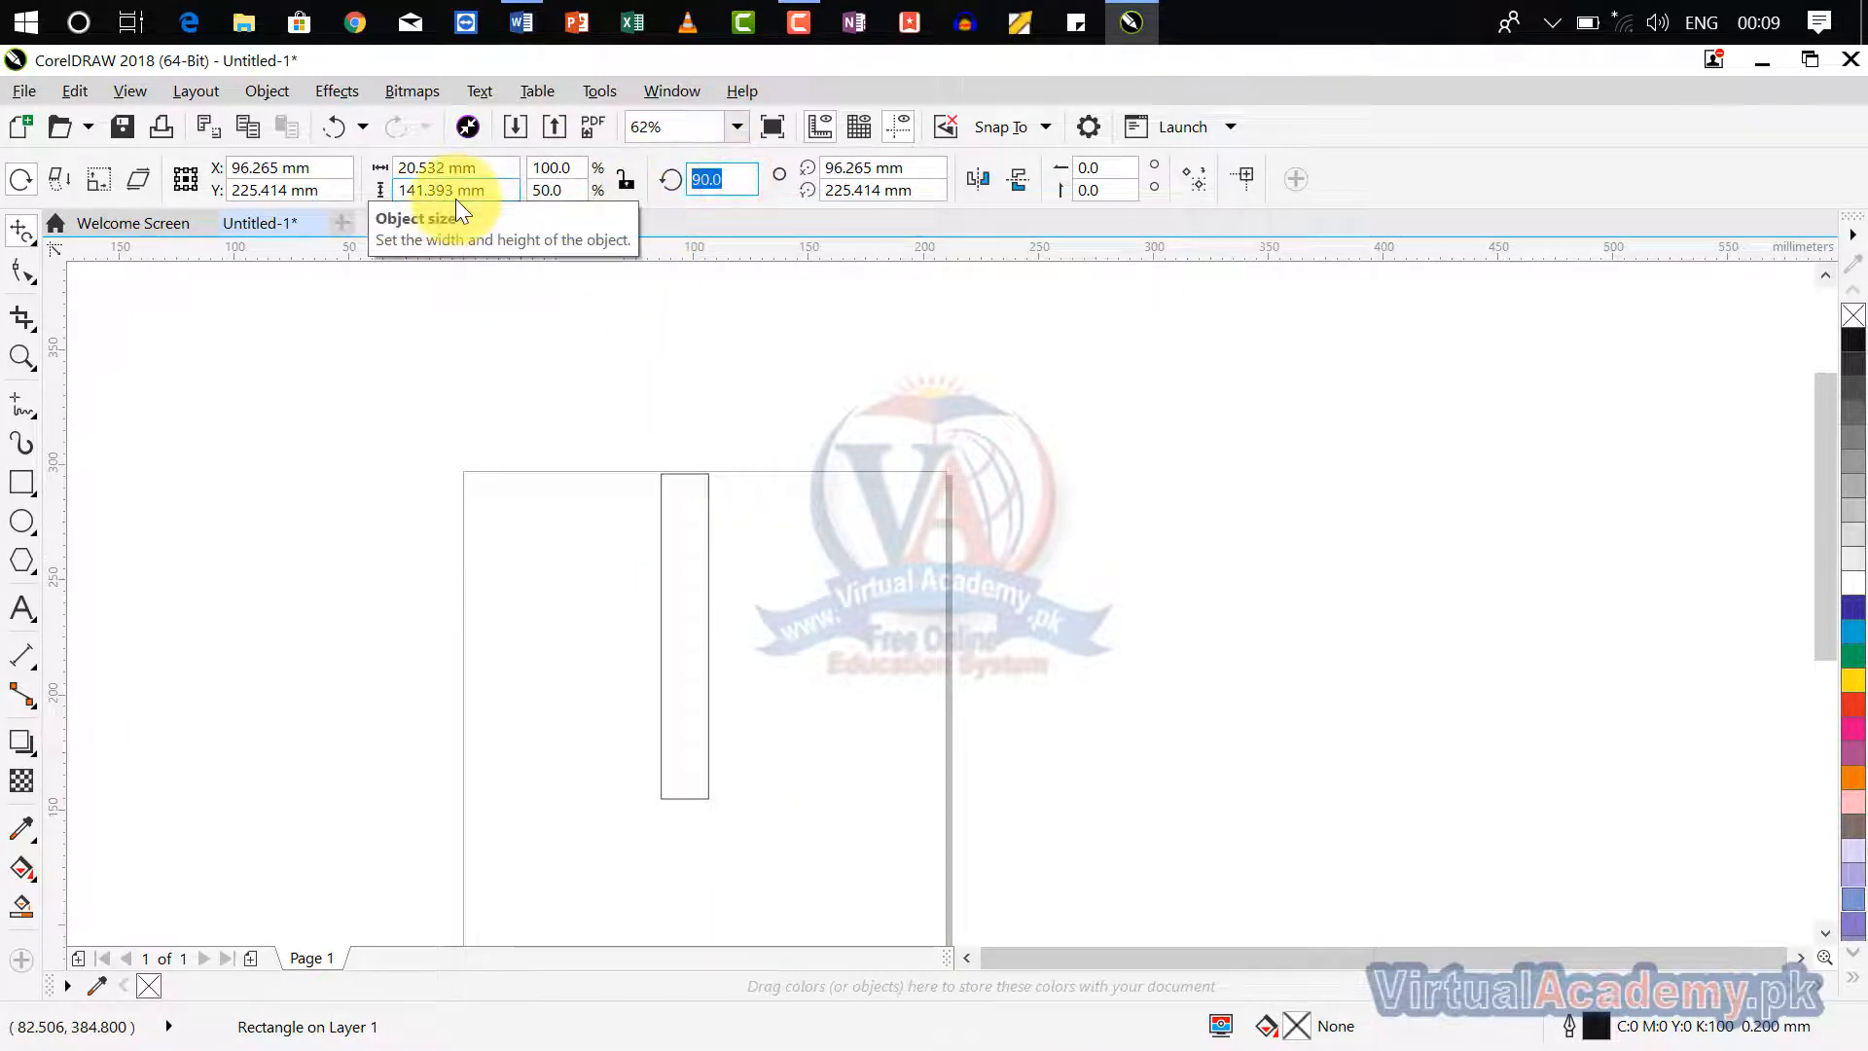
key(Return)
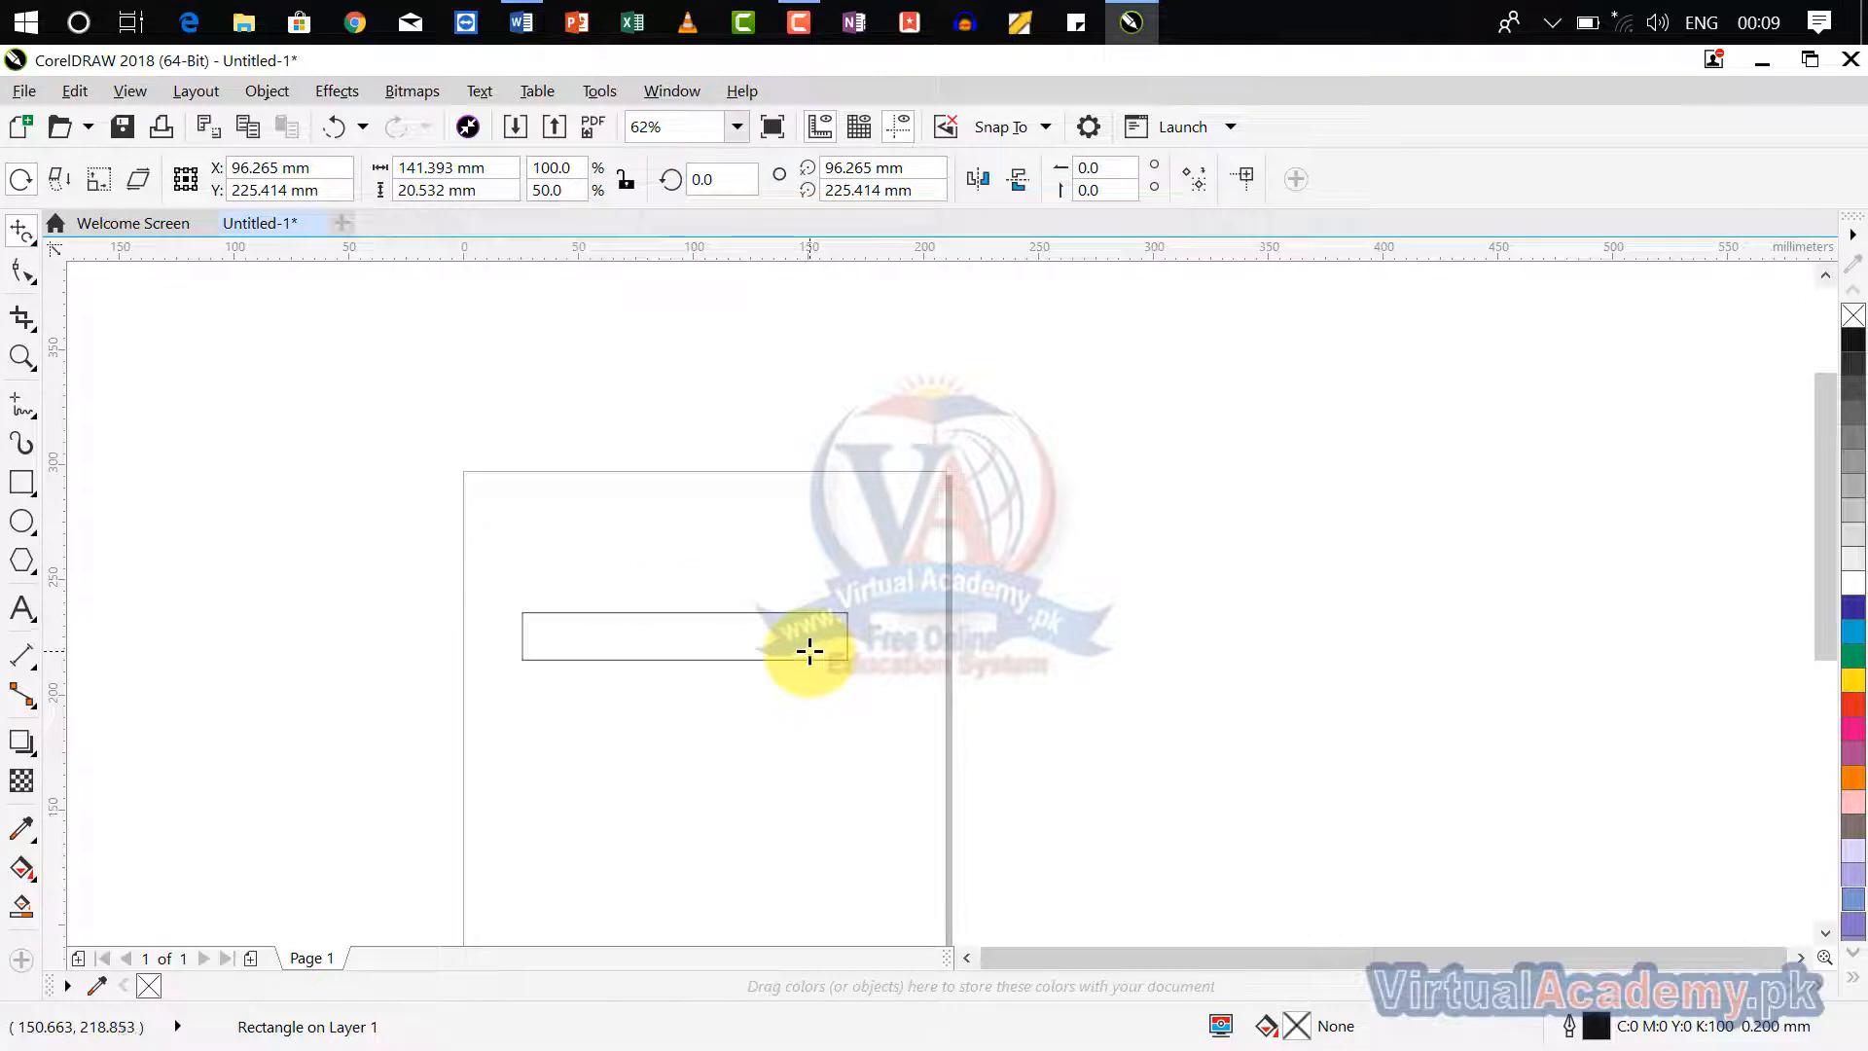
Use Free Rotation to turn the rectangle to about 272 degrees around an anchor point just beyond its right edge.
click(26, 184)
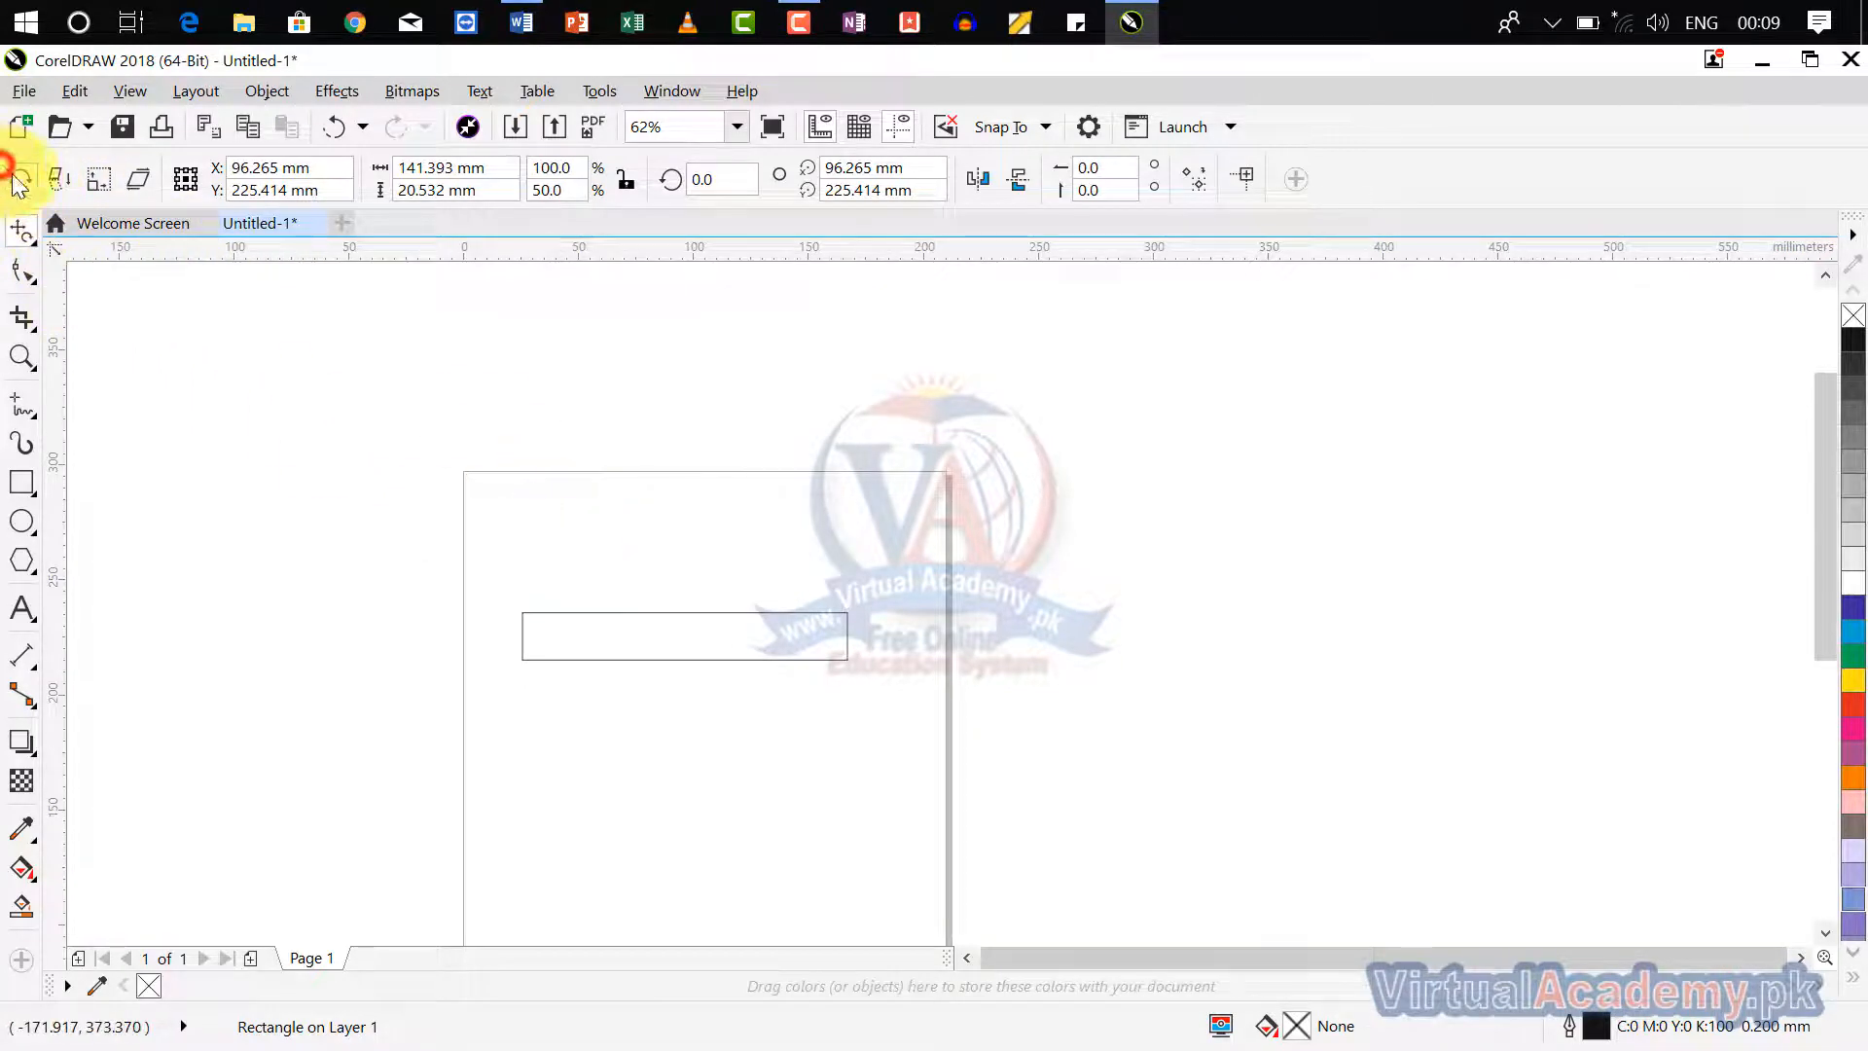
click(19, 183)
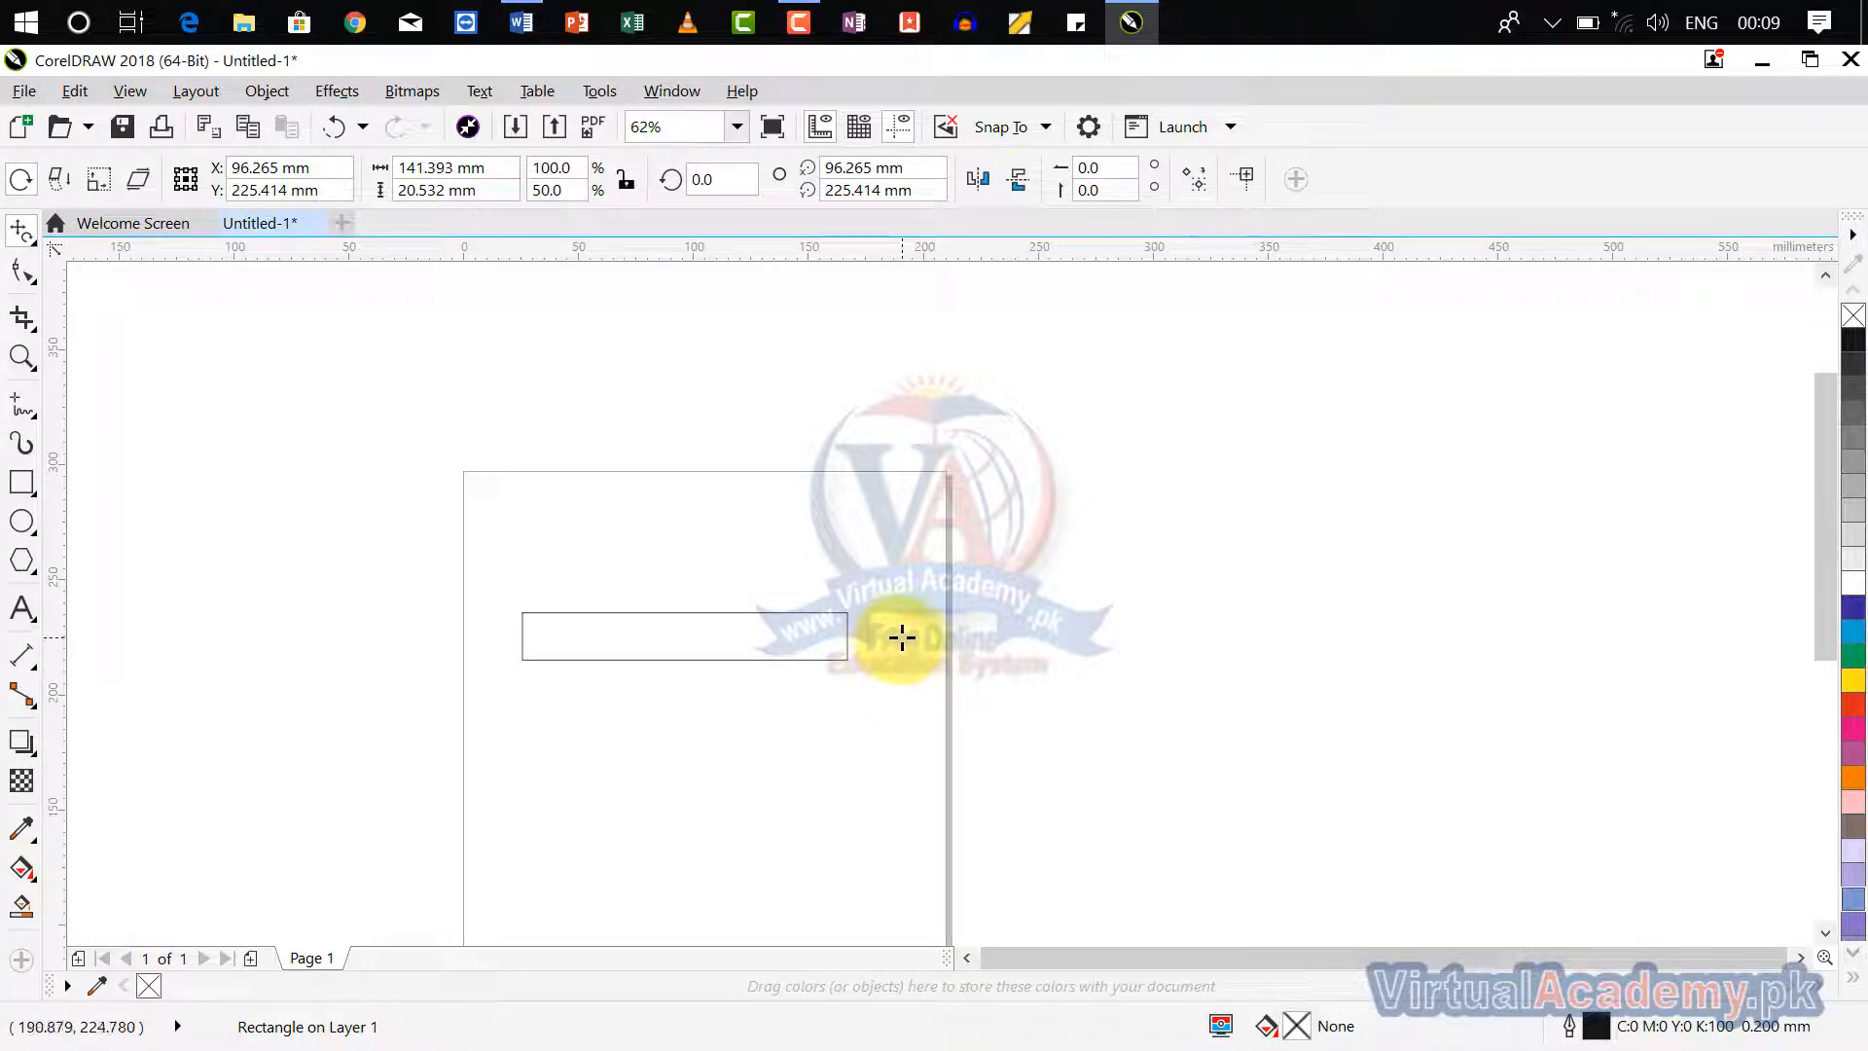
drag(902, 635, 903, 736)
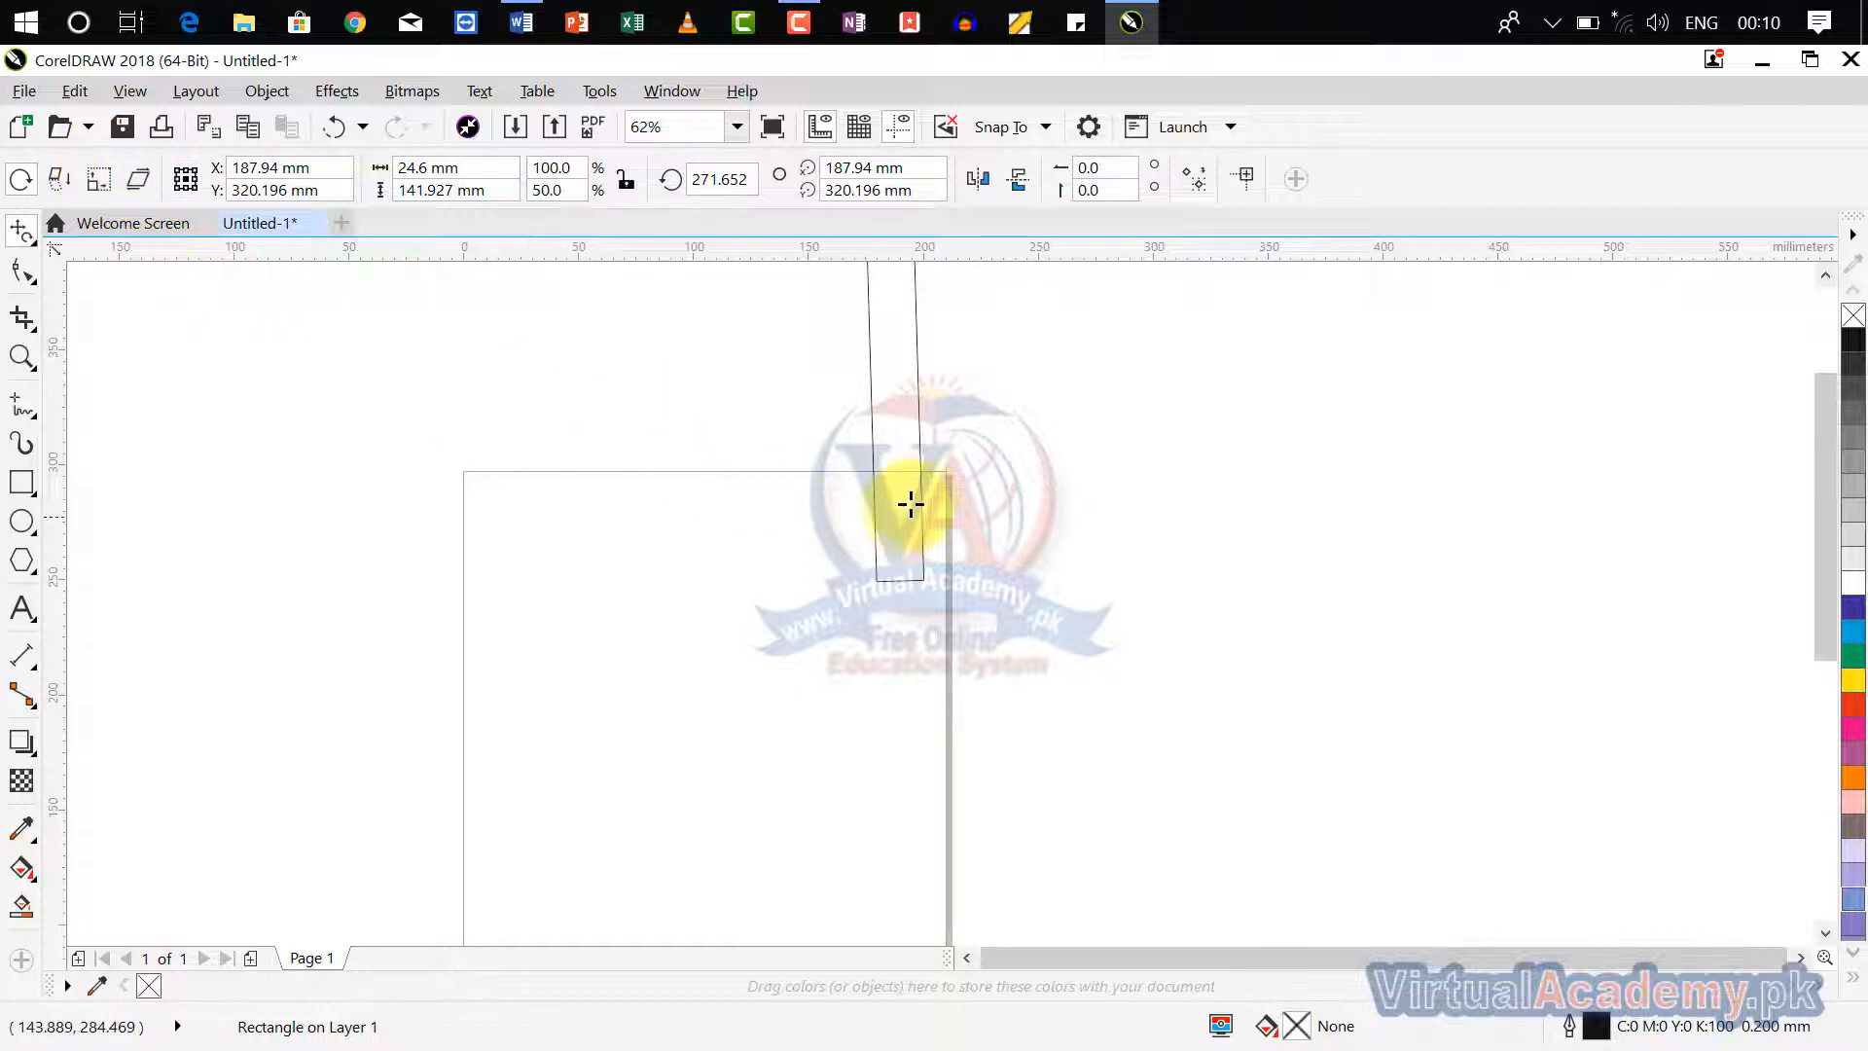
Freely rotate the rectangle around its center to about 180 degrees, and around its upper-right corner to about 86 degrees.
drag(914, 499, 873, 674)
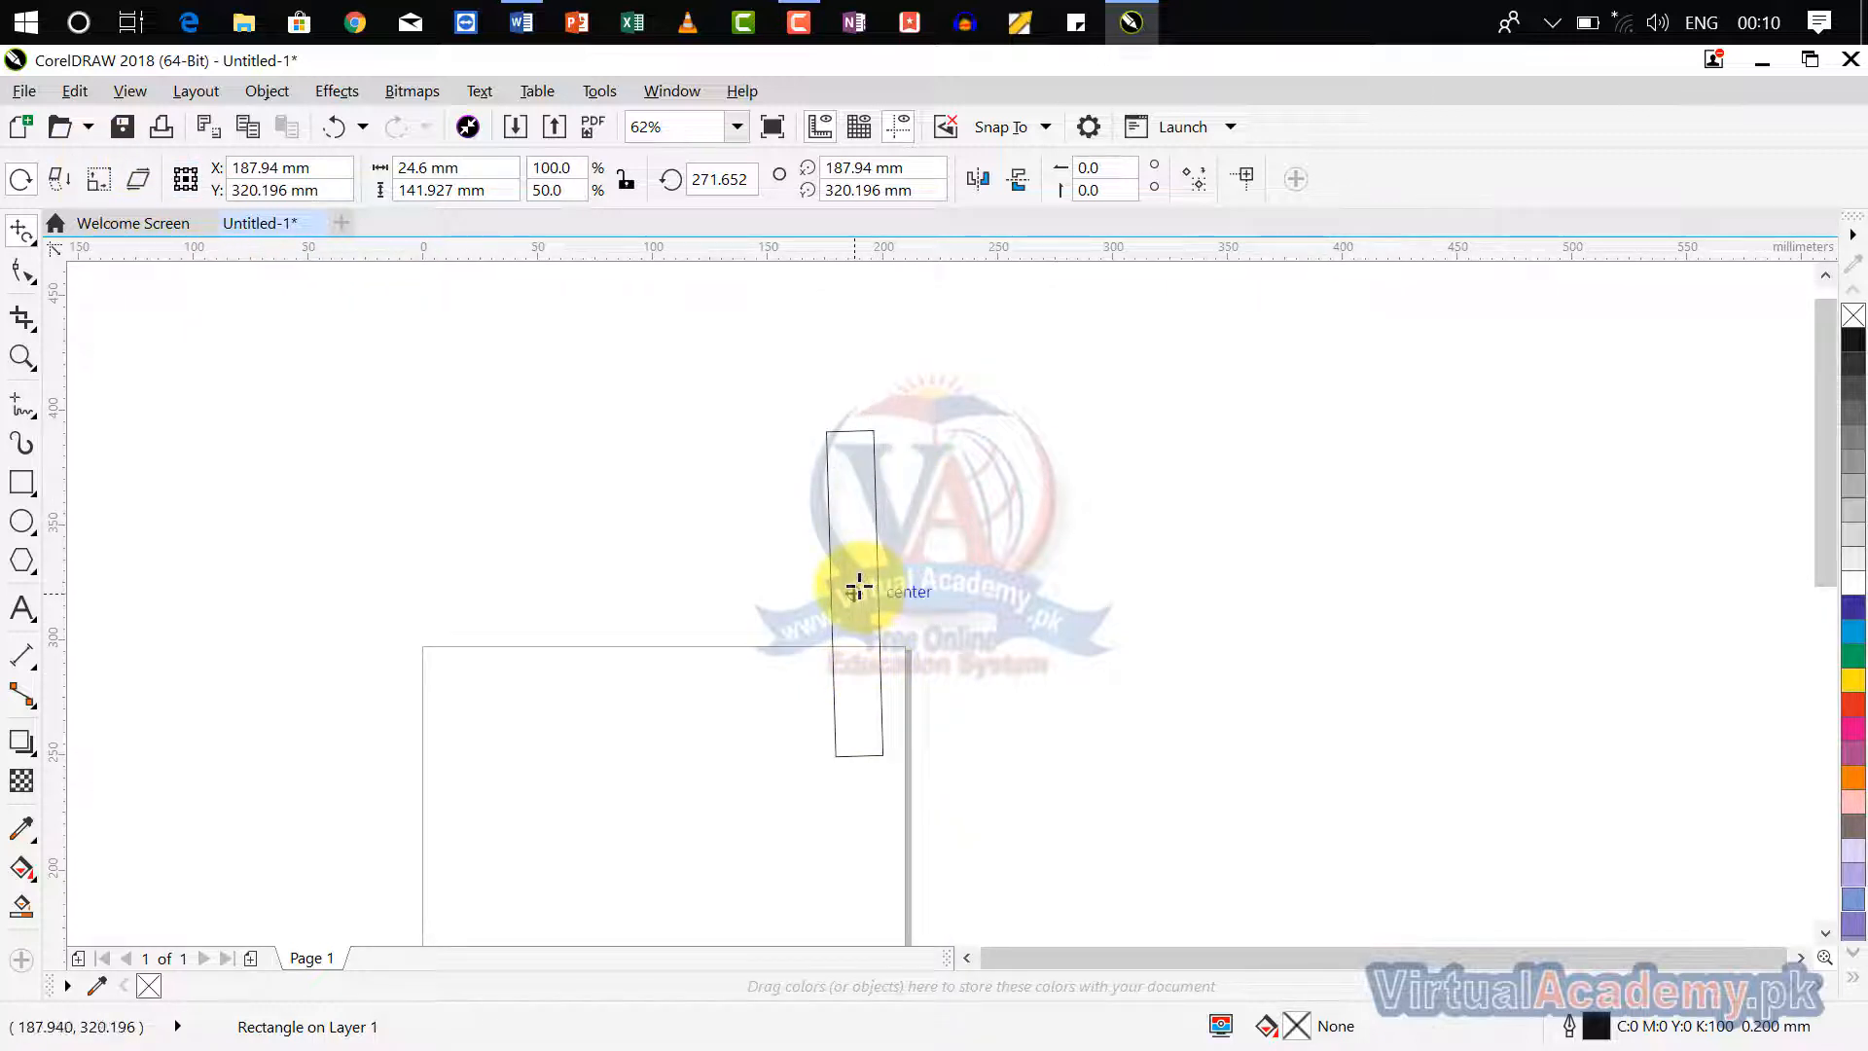
drag(854, 592, 853, 639)
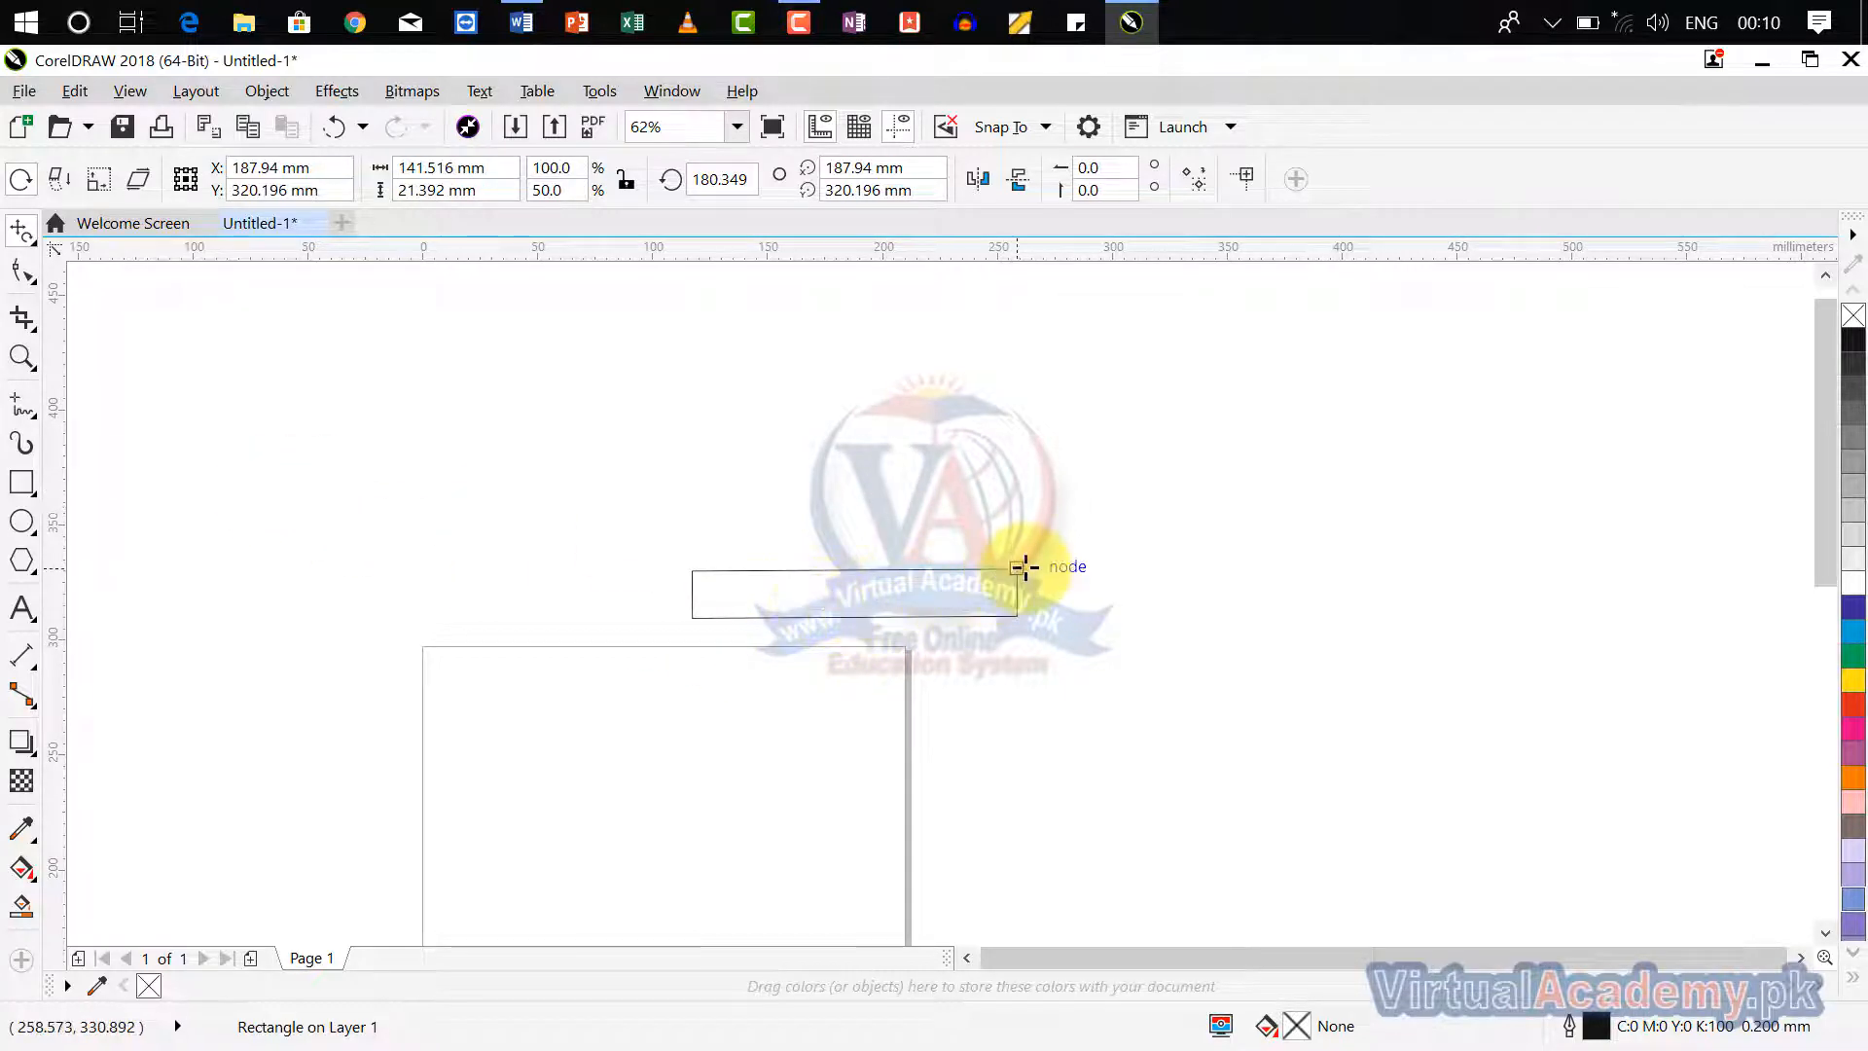
mouse_move(1017, 568)
mouse_down()
mouse_move(1031, 554)
mouse_move(1054, 638)
mouse_move(937, 596)
mouse_move(1038, 515)
mouse_move(1125, 667)
mouse_move(984, 638)
mouse_move(972, 538)
mouse_move(1167, 662)
mouse_move(1047, 691)
mouse_move(1009, 676)
mouse_up()
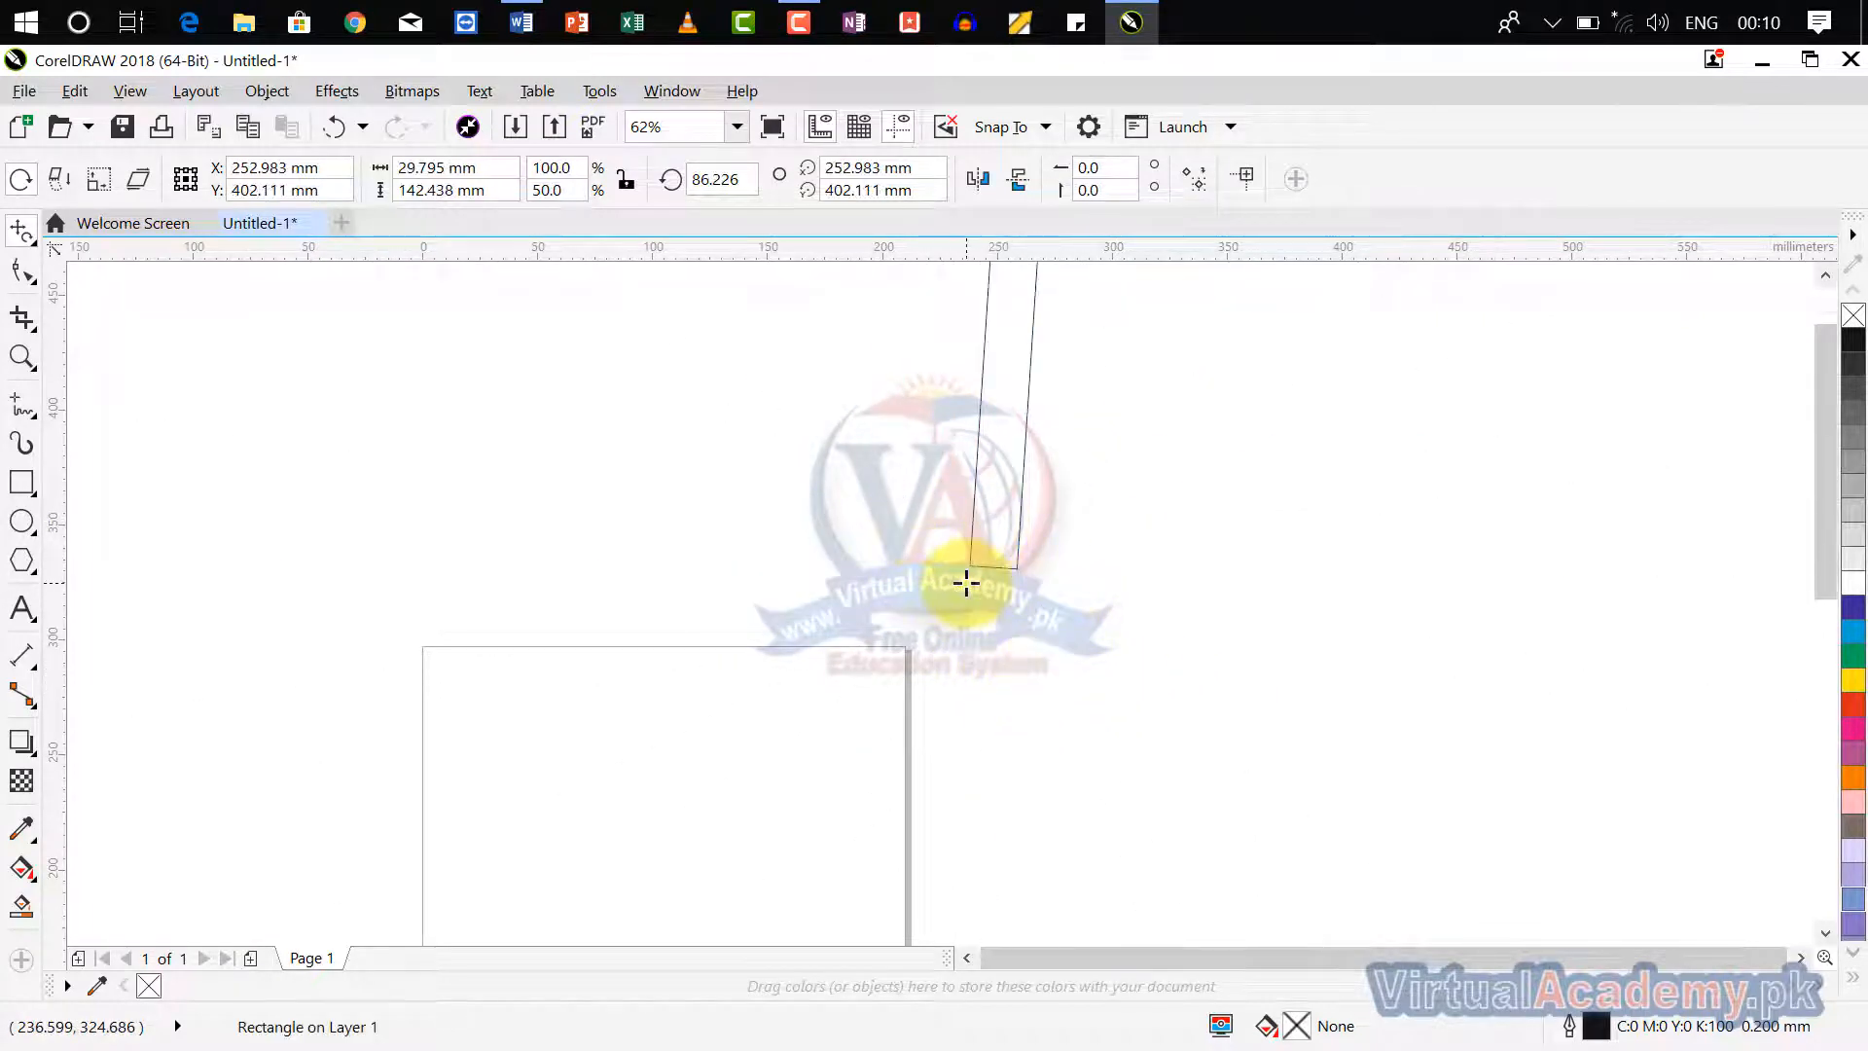
Freely rotate the rectangle around its lower-right corner to about 57 degrees.
scroll(970, 572, down, 1)
scroll(1013, 500, up, 1)
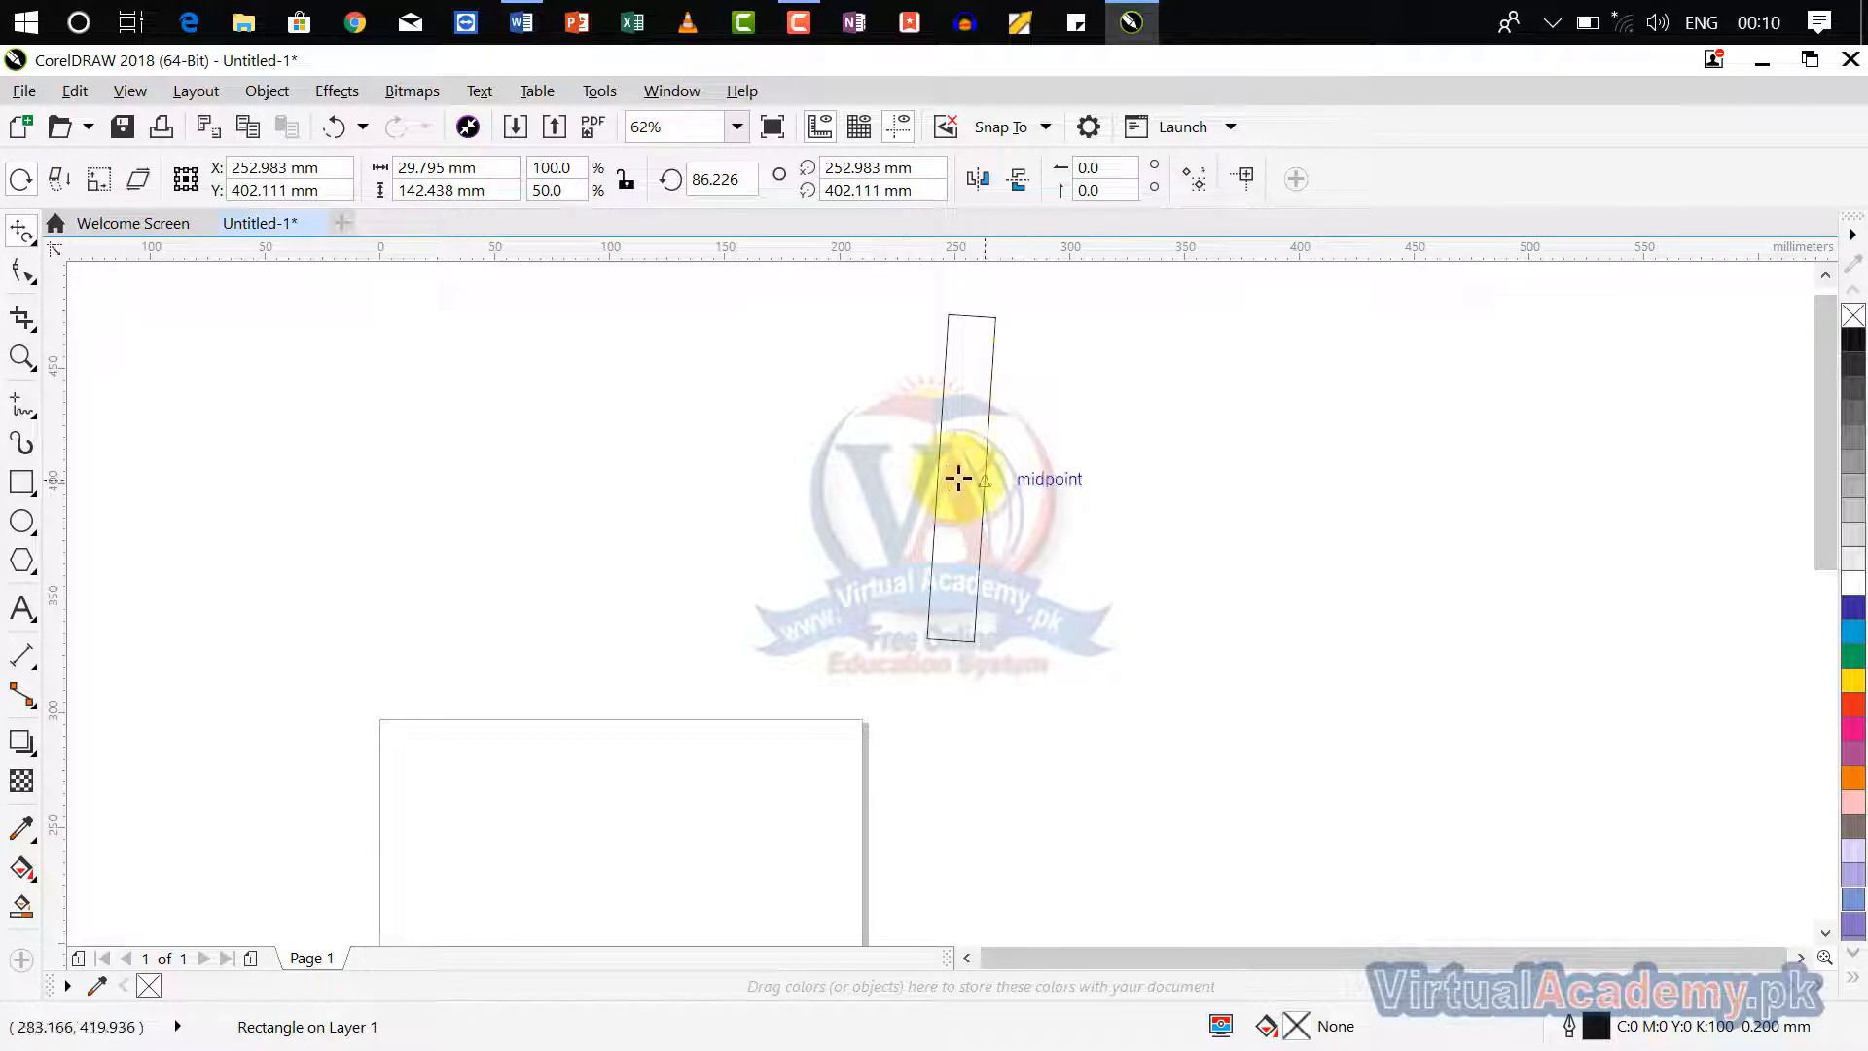
click(867, 169)
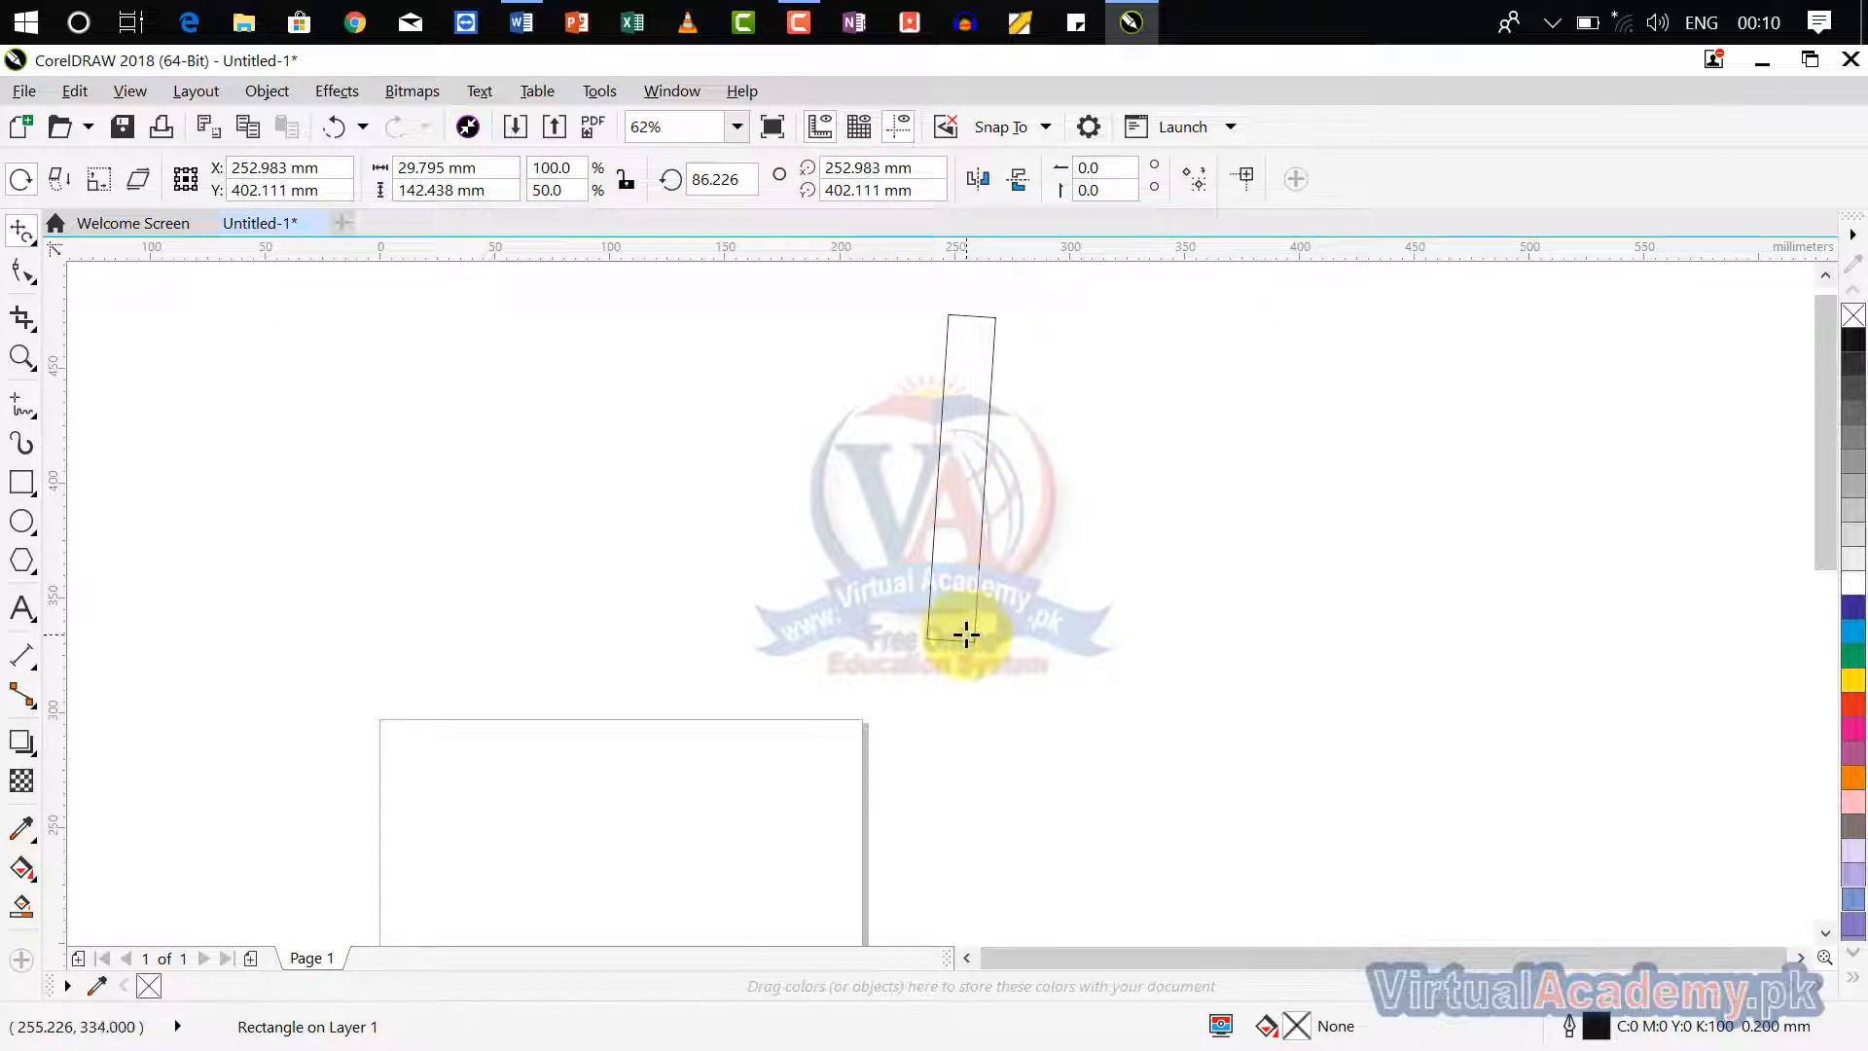
drag(969, 640, 1071, 698)
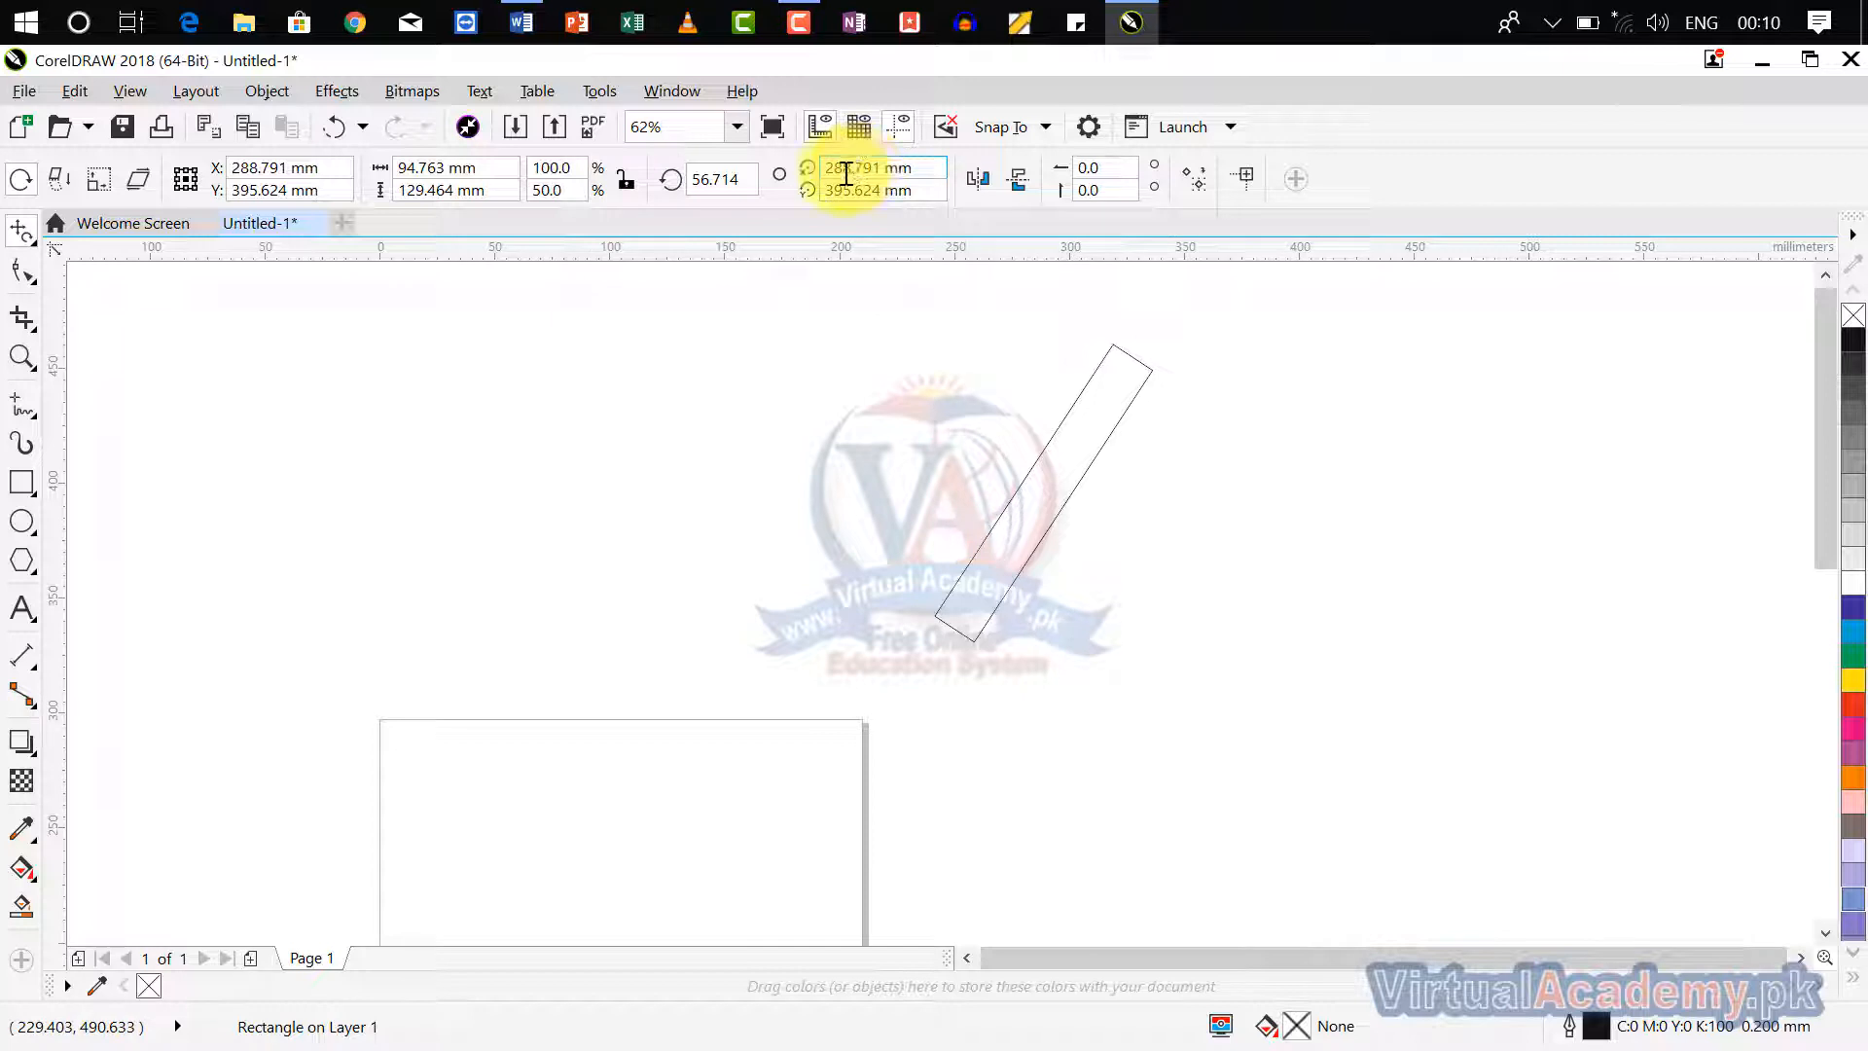
Set the rectangle's center of rotation to X 200.791 mm and Y 300.624 mm.
drag(852, 172, 709, 175)
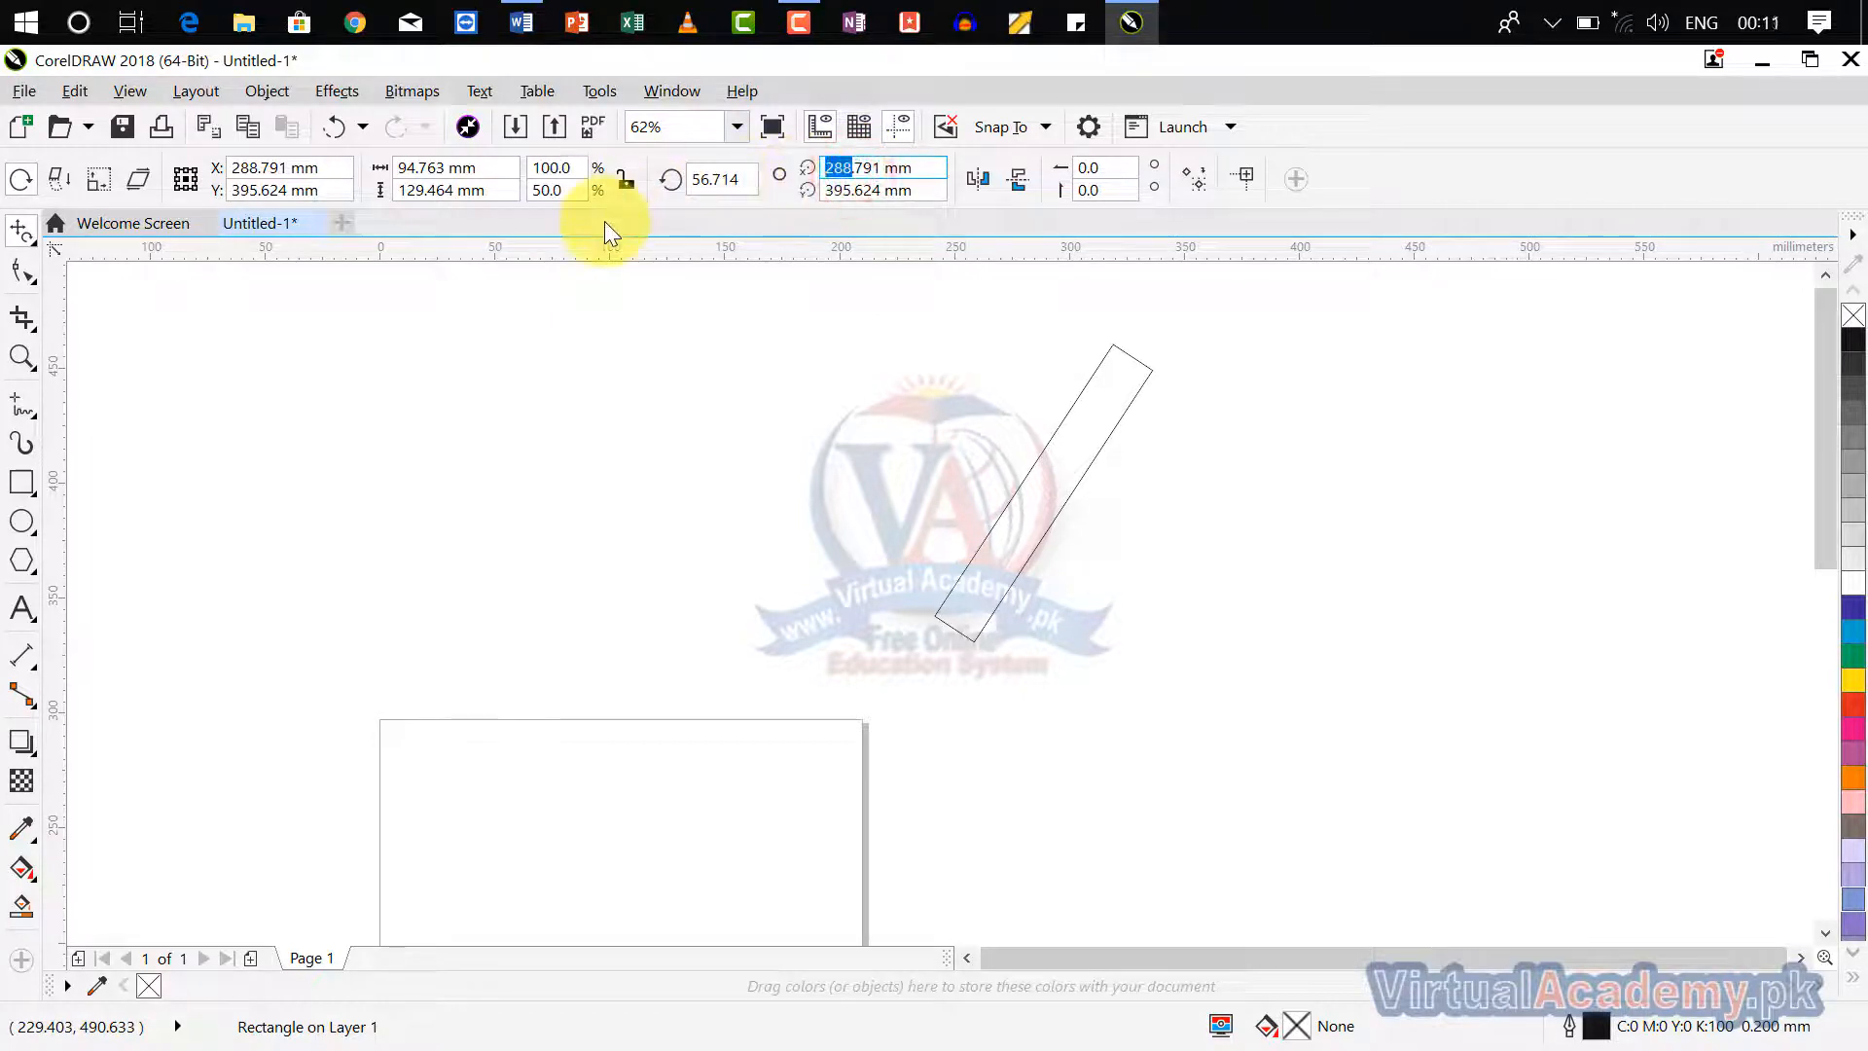
text(200)
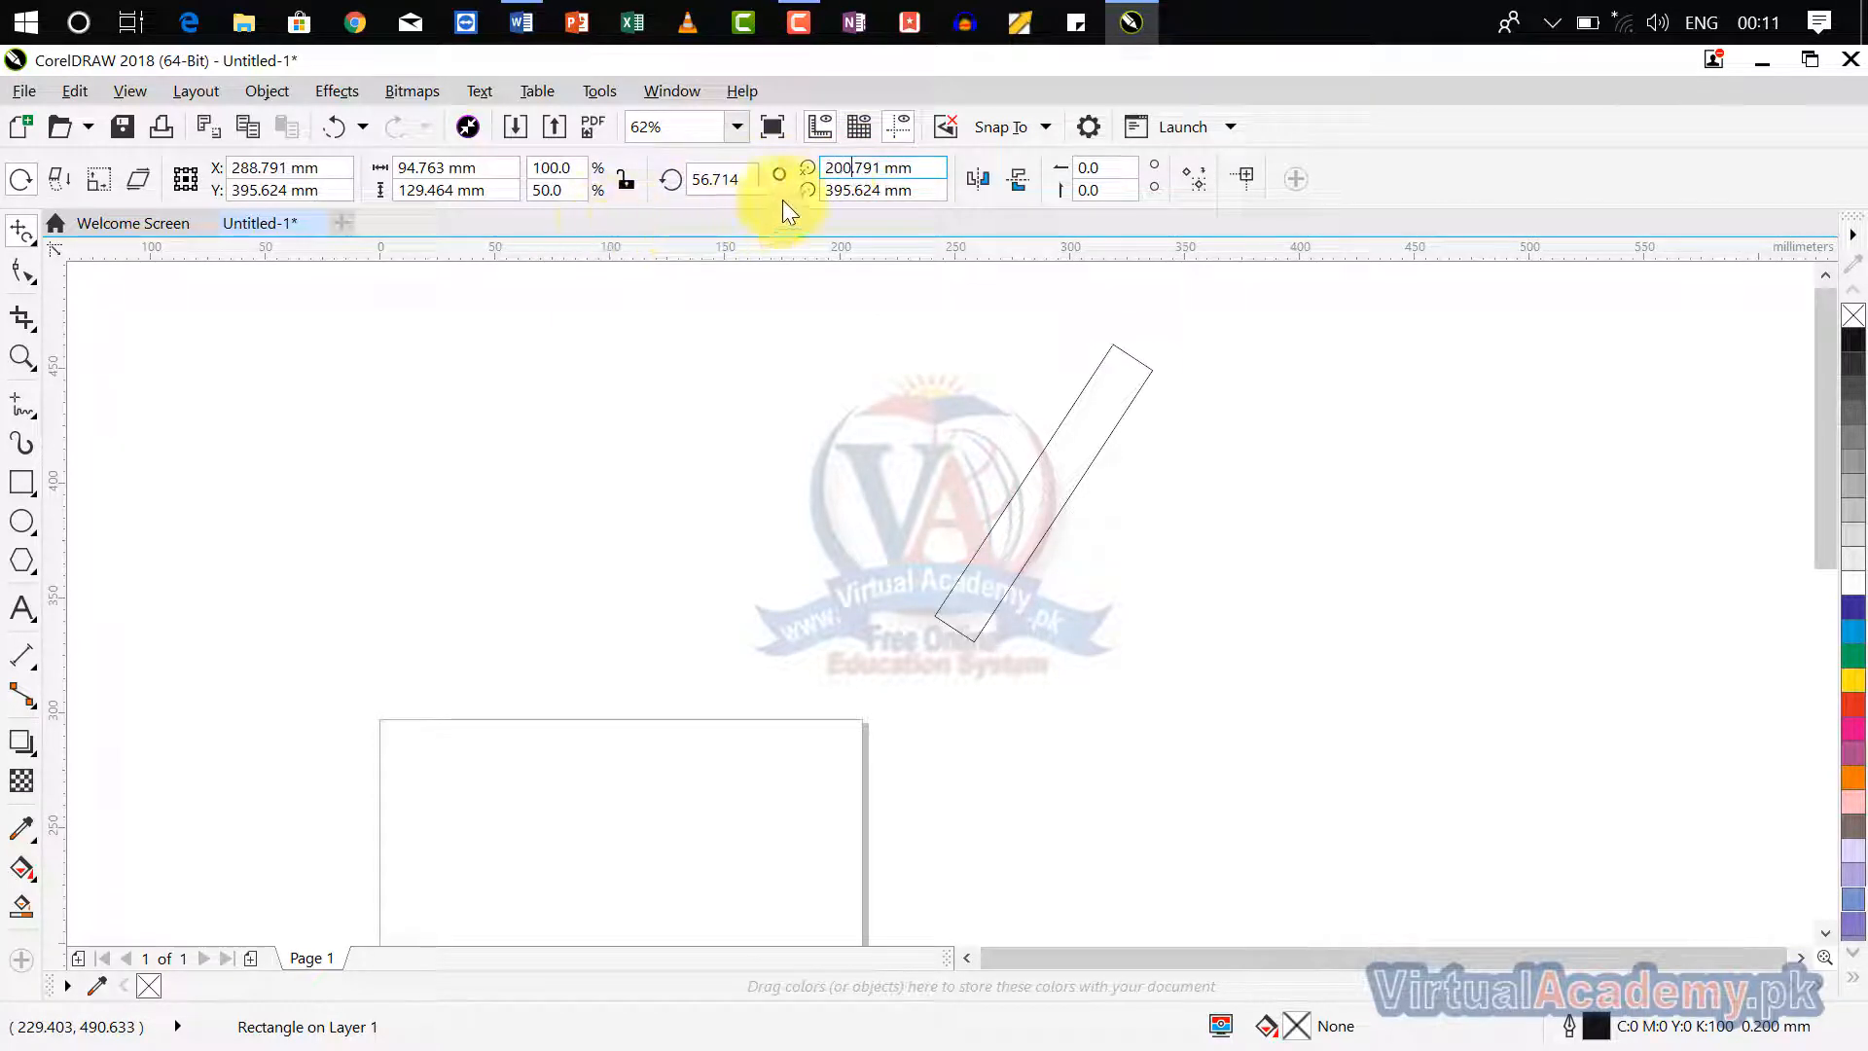
drag(854, 190, 664, 217)
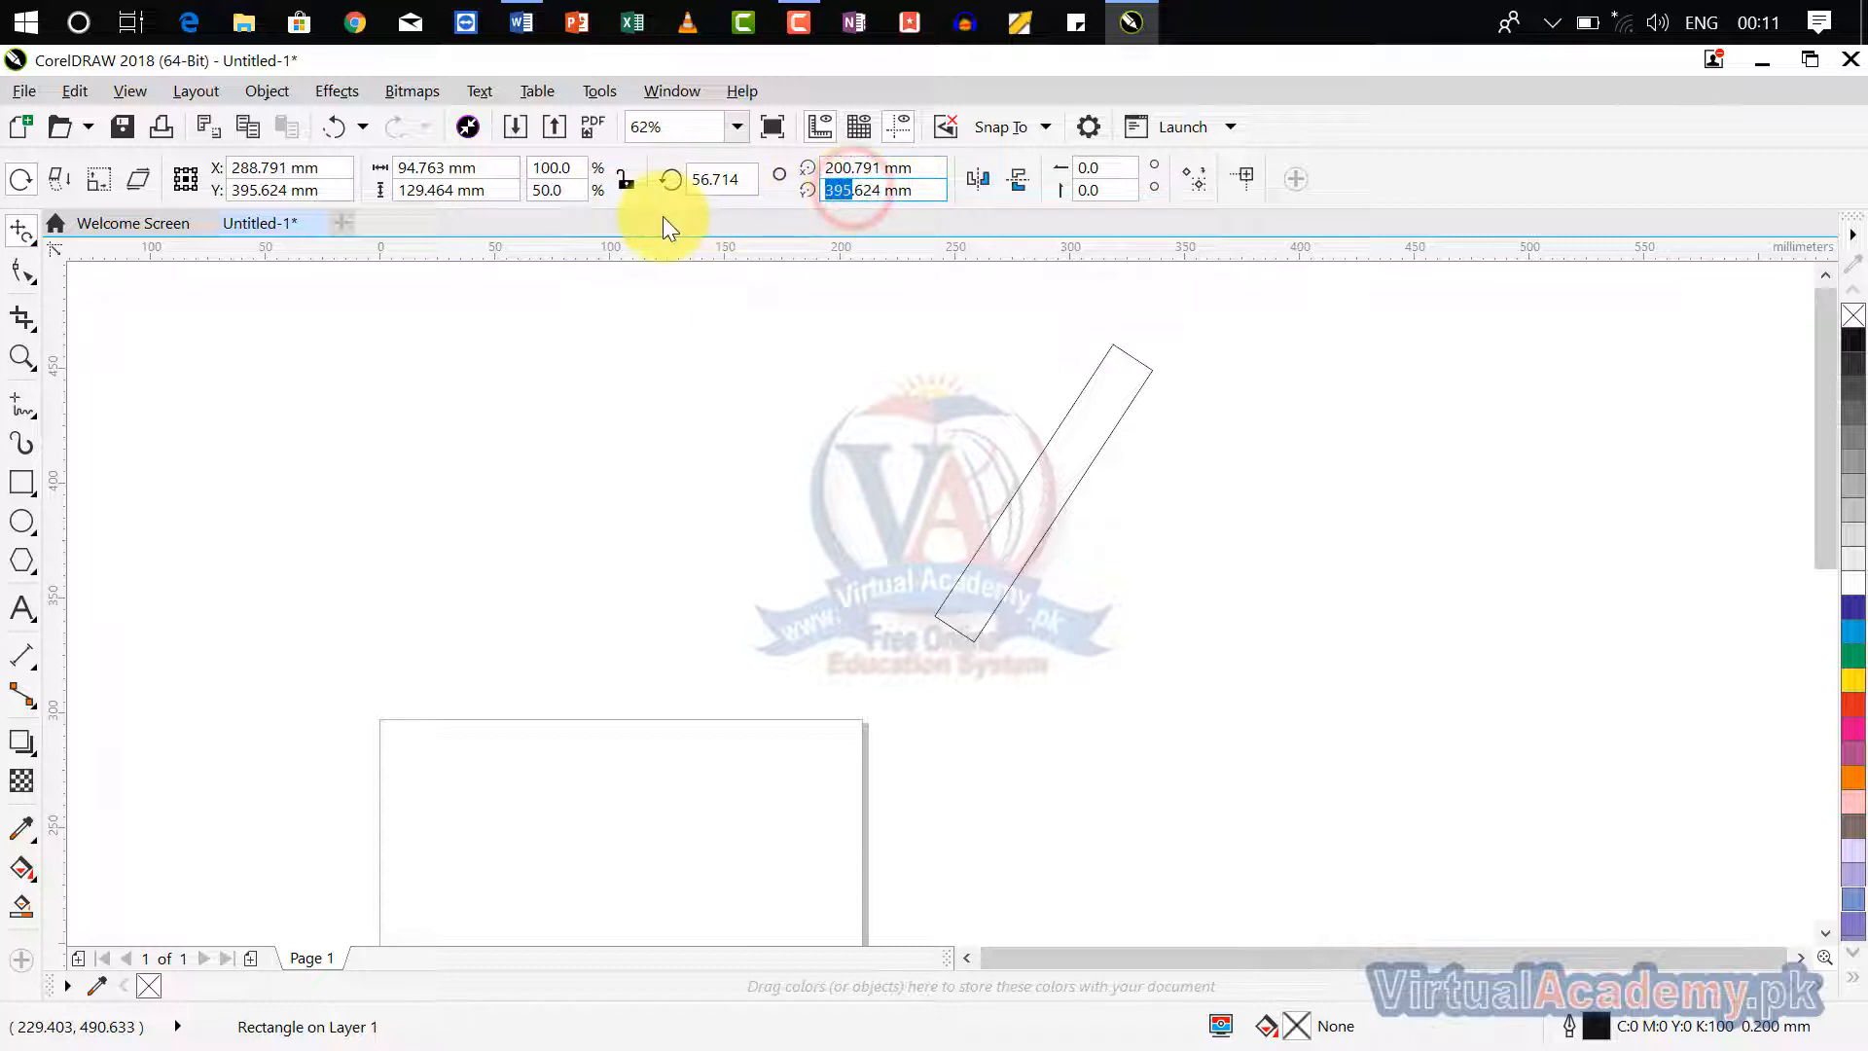
text(300)
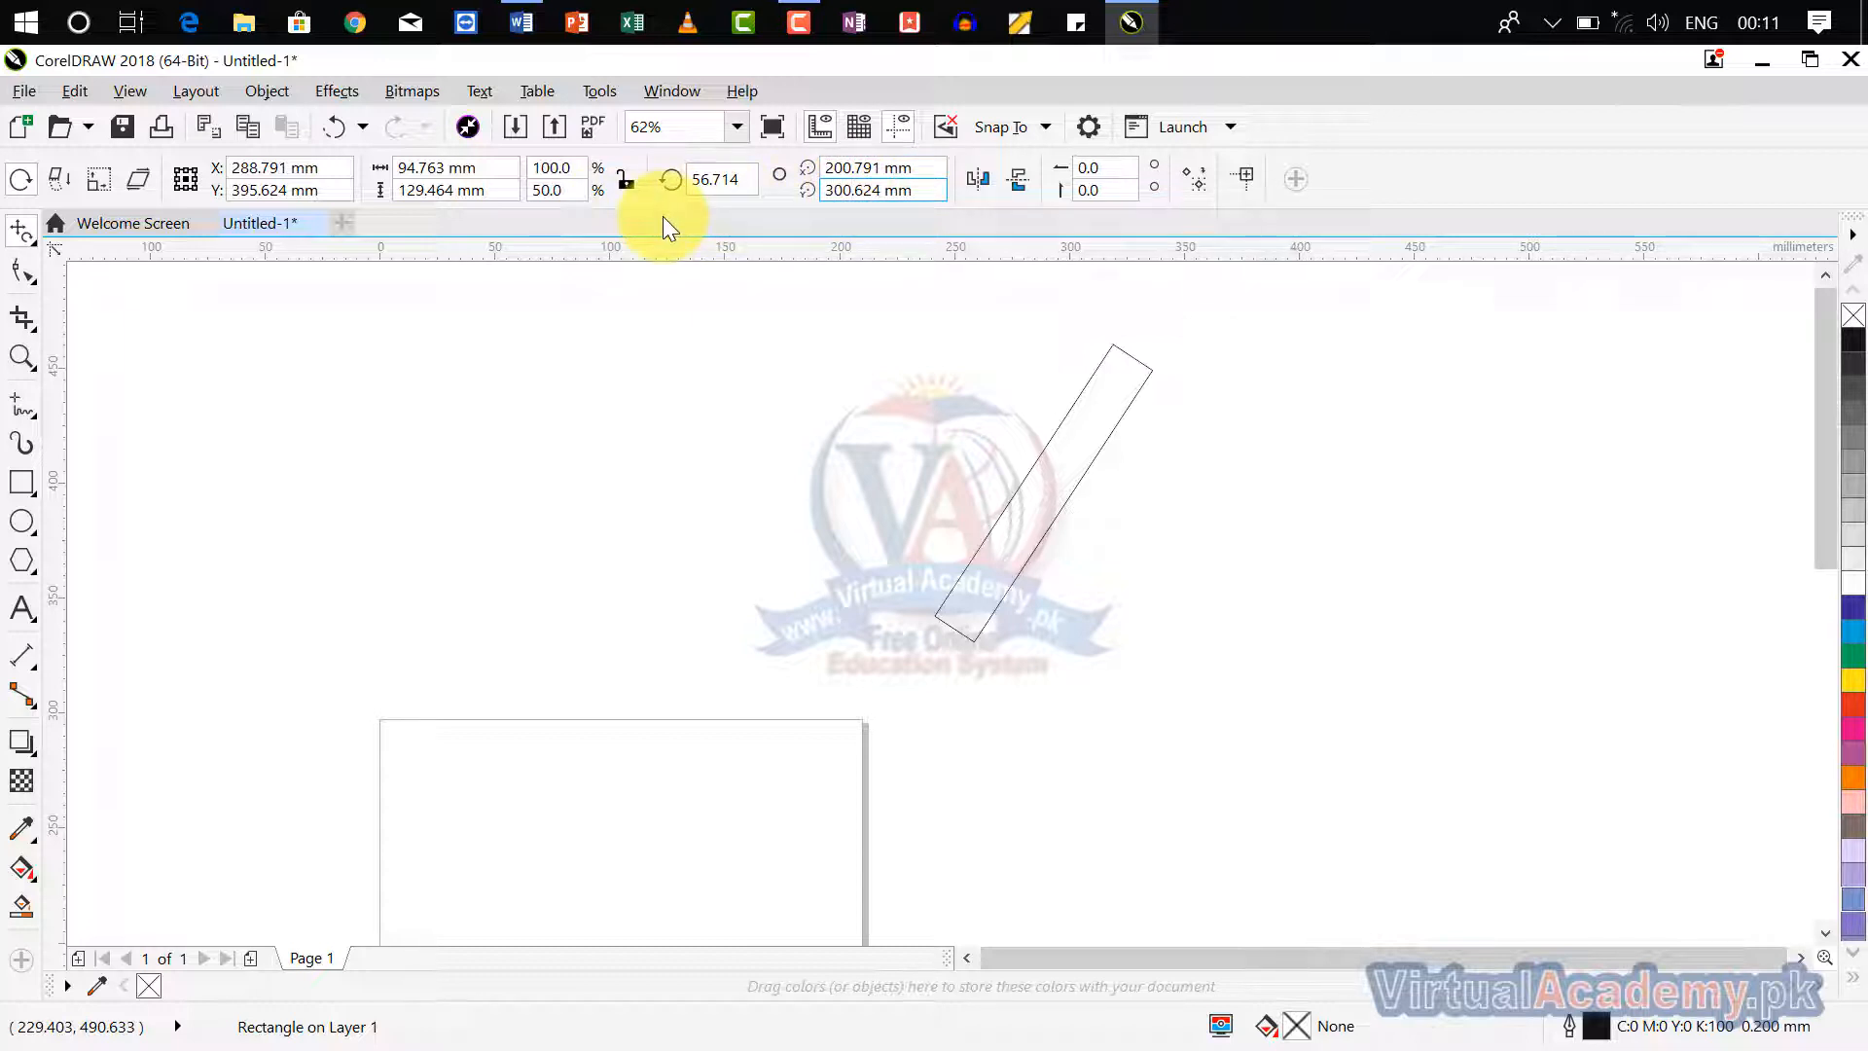
key(Return)
click(971, 203)
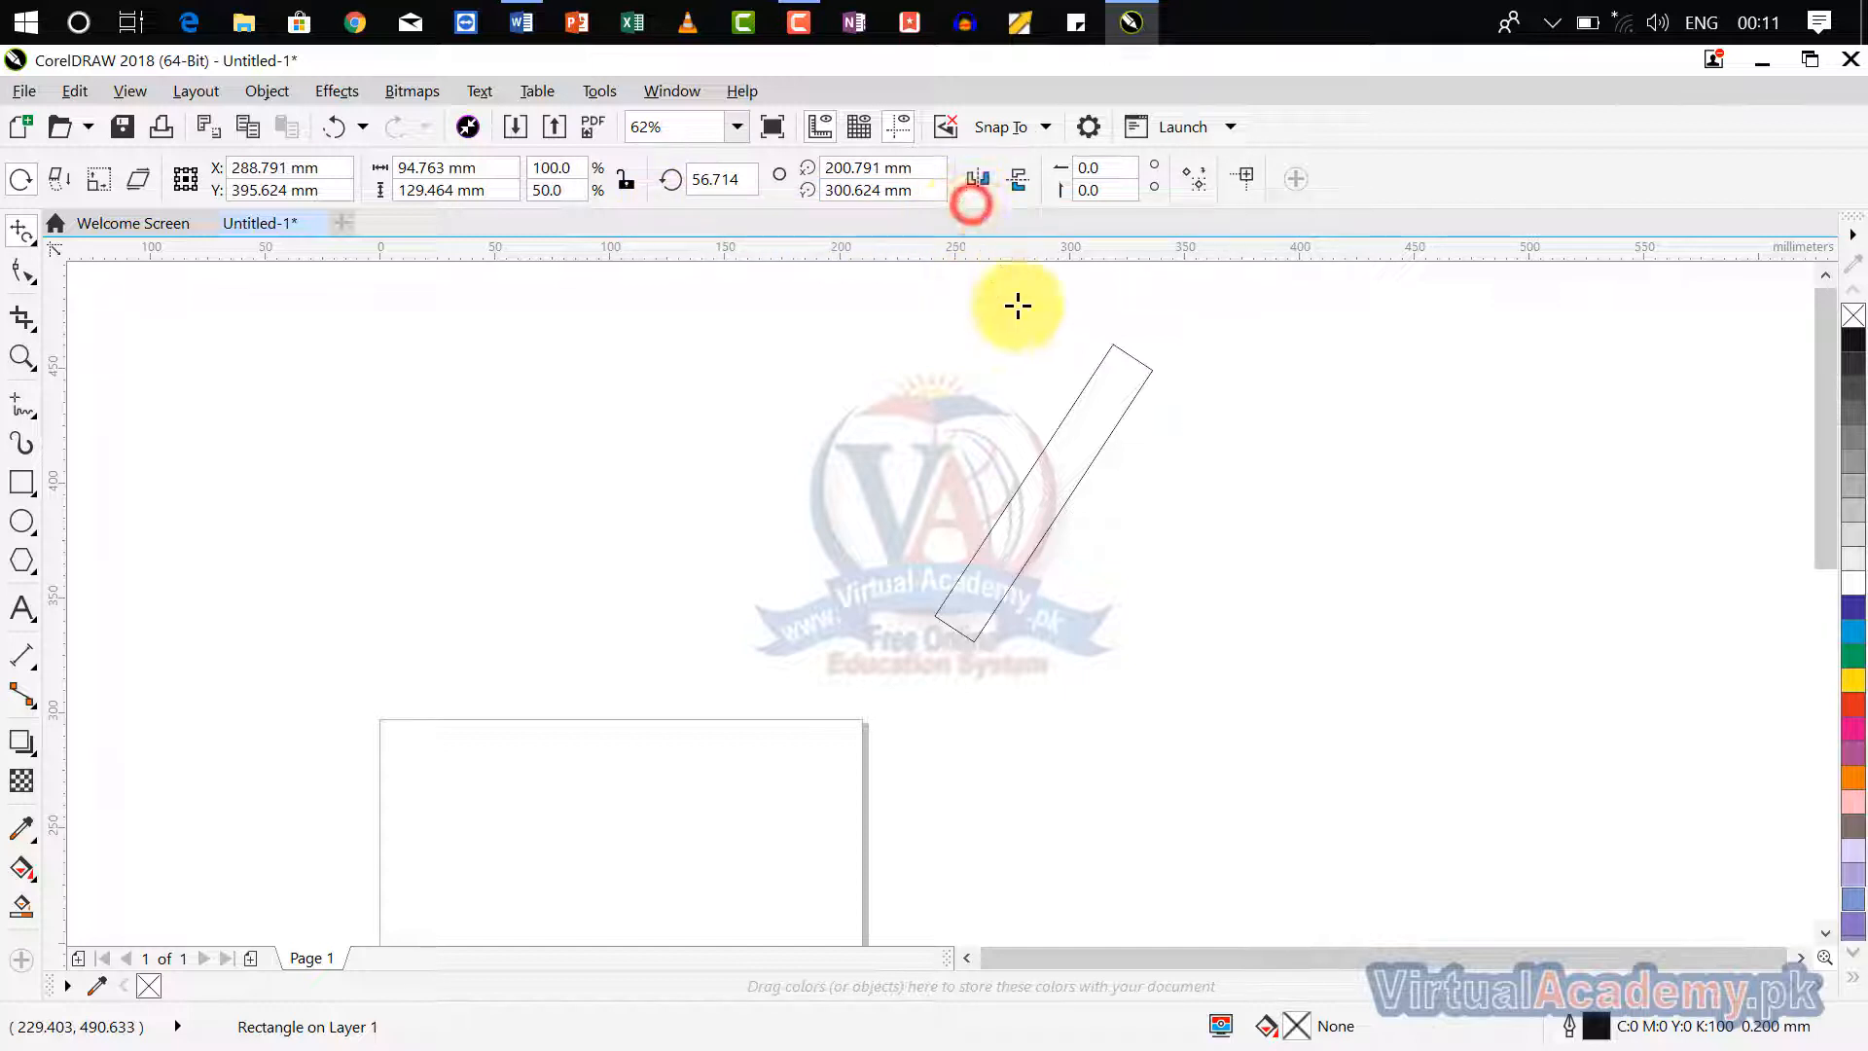
click(836, 220)
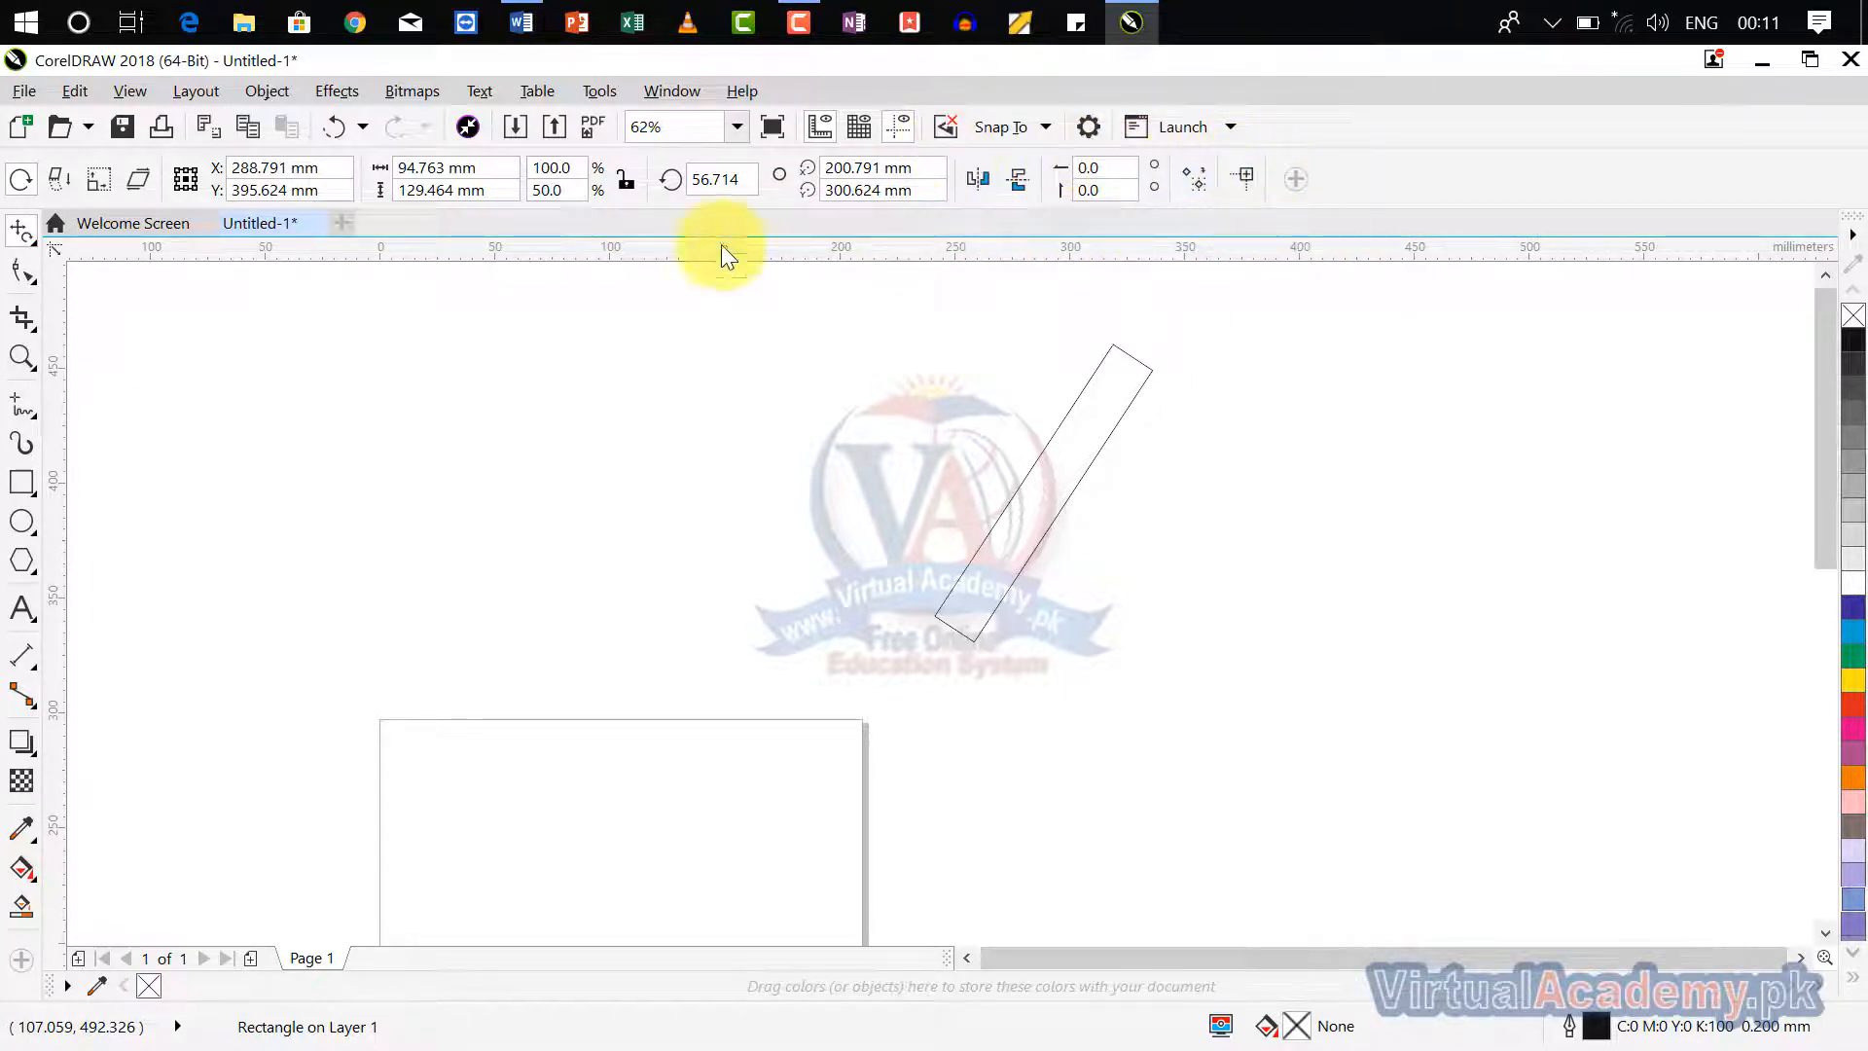
Use Free Reflection to mirror the rectangle across an axis anchored at its lower corner, flipping it down over the page's upper-right corner.
click(60, 181)
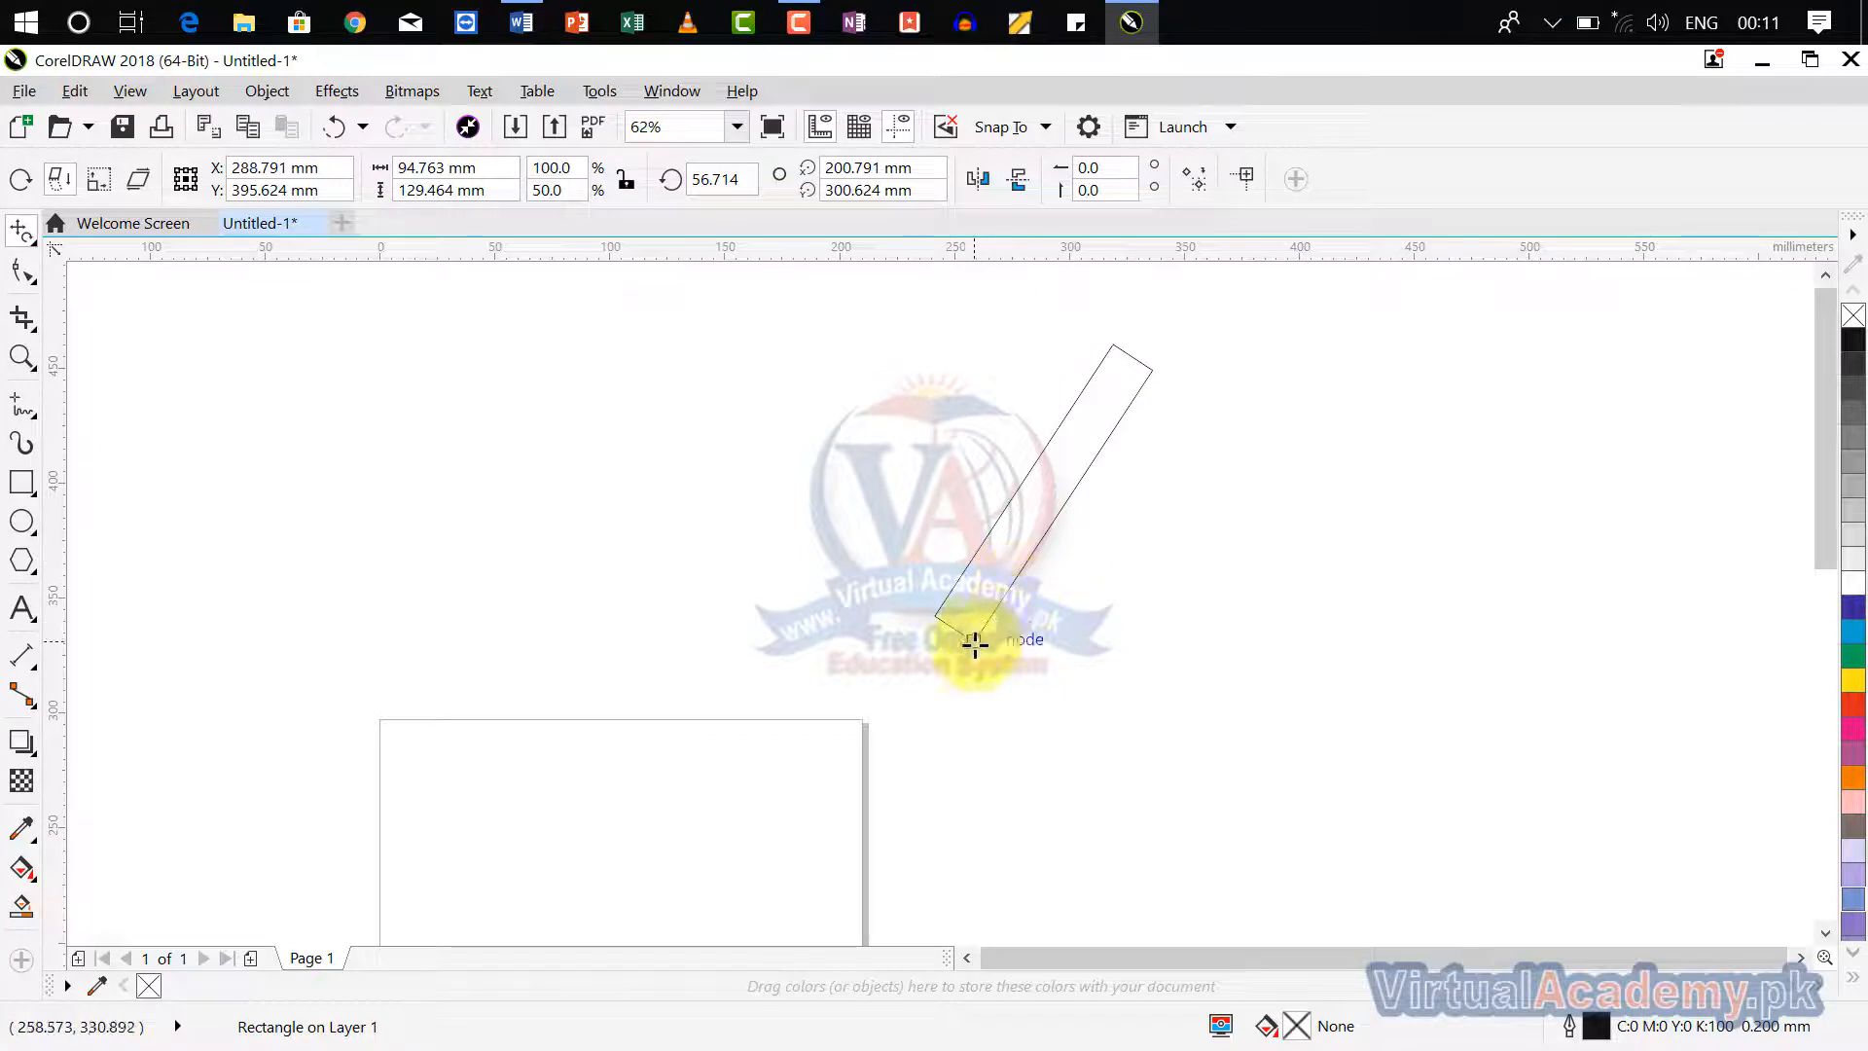
drag(973, 644, 925, 613)
scroll(961, 666, down, 2)
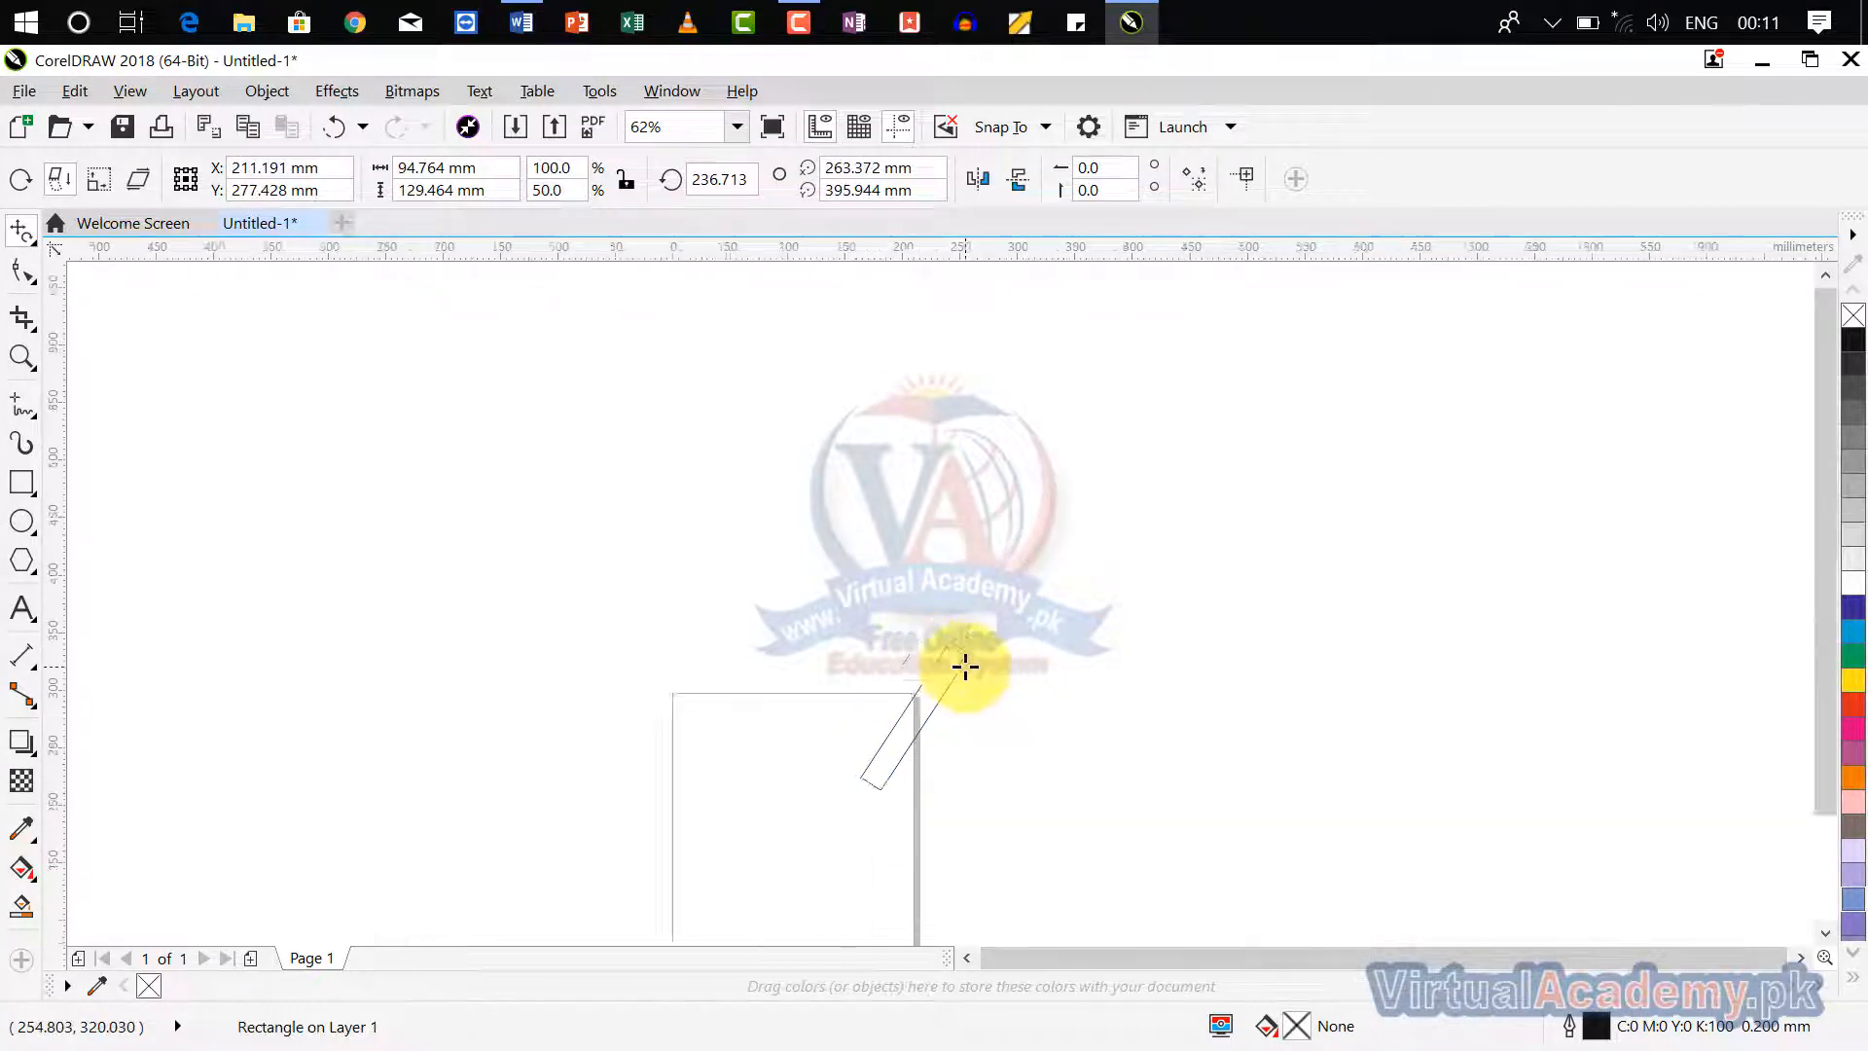
scroll(933, 545, up, 4)
scroll(929, 550, down, 4)
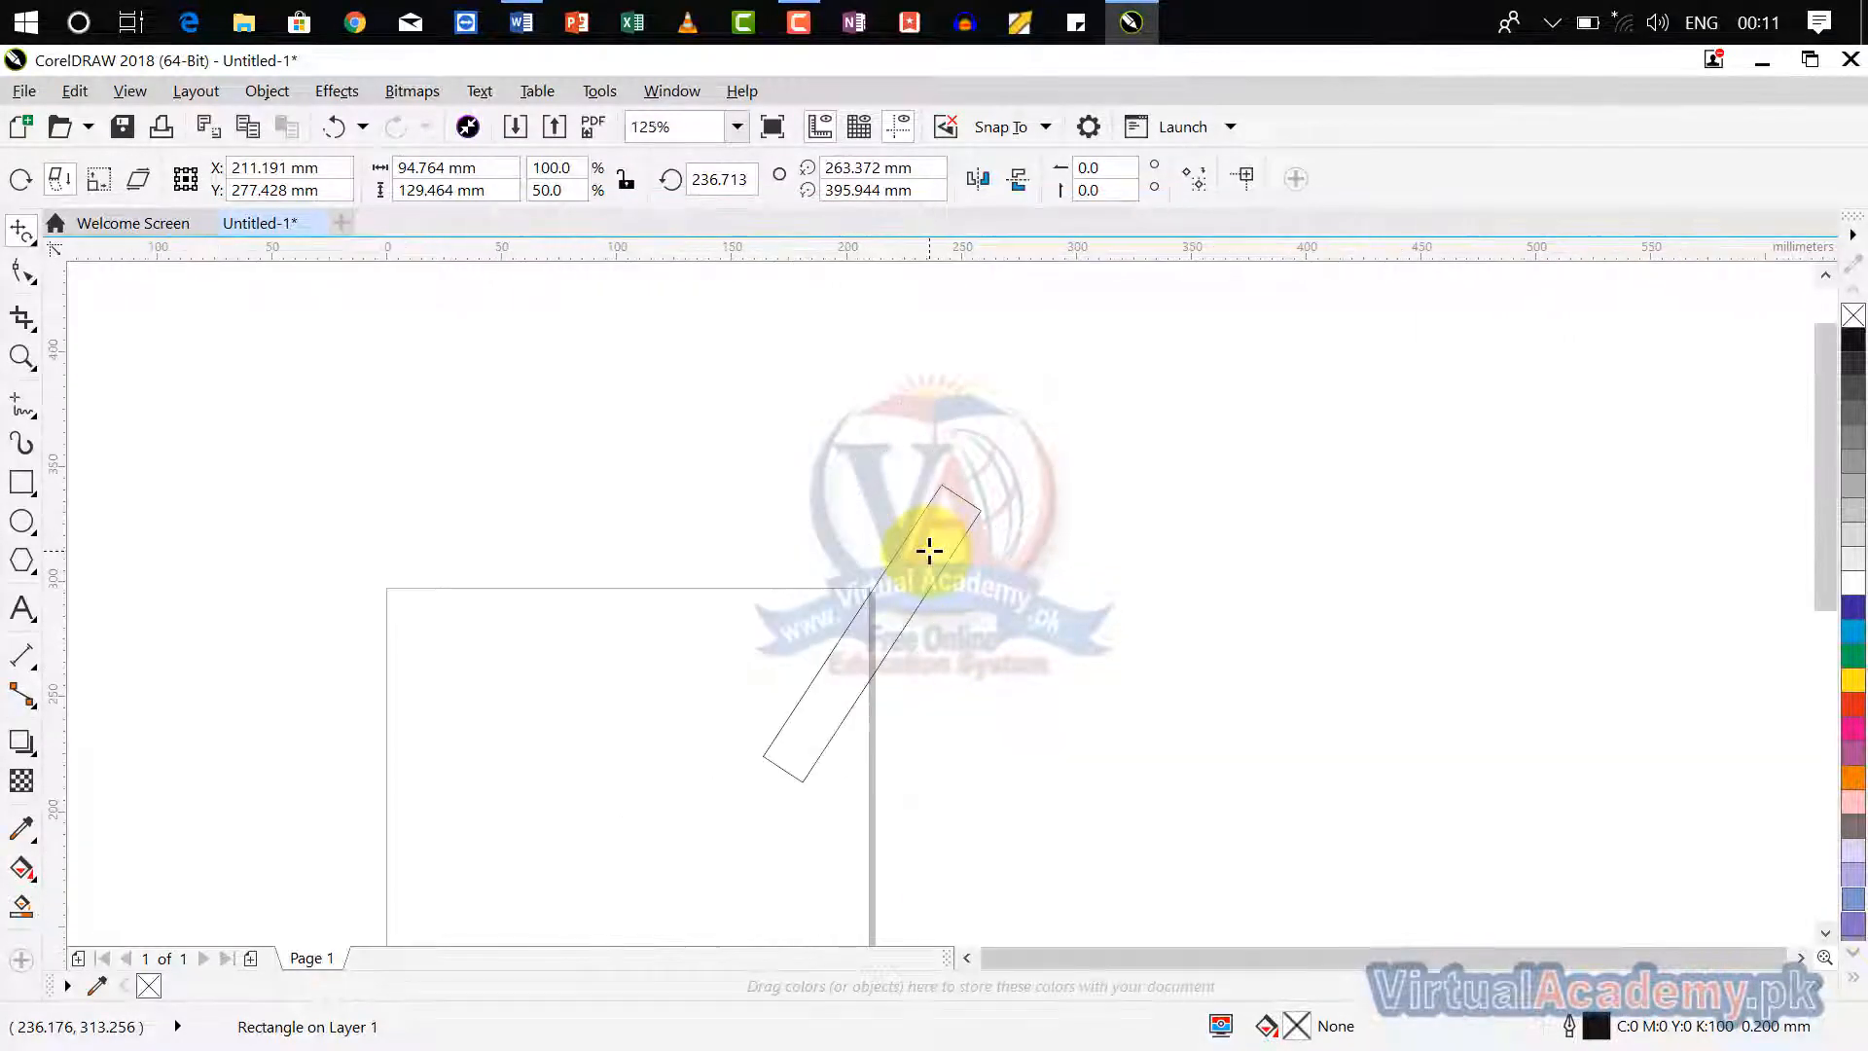
Draw an ellipse about 23 by 28 mm beside the rectangle's lower end and move it against the rectangle's edge.
click(27, 544)
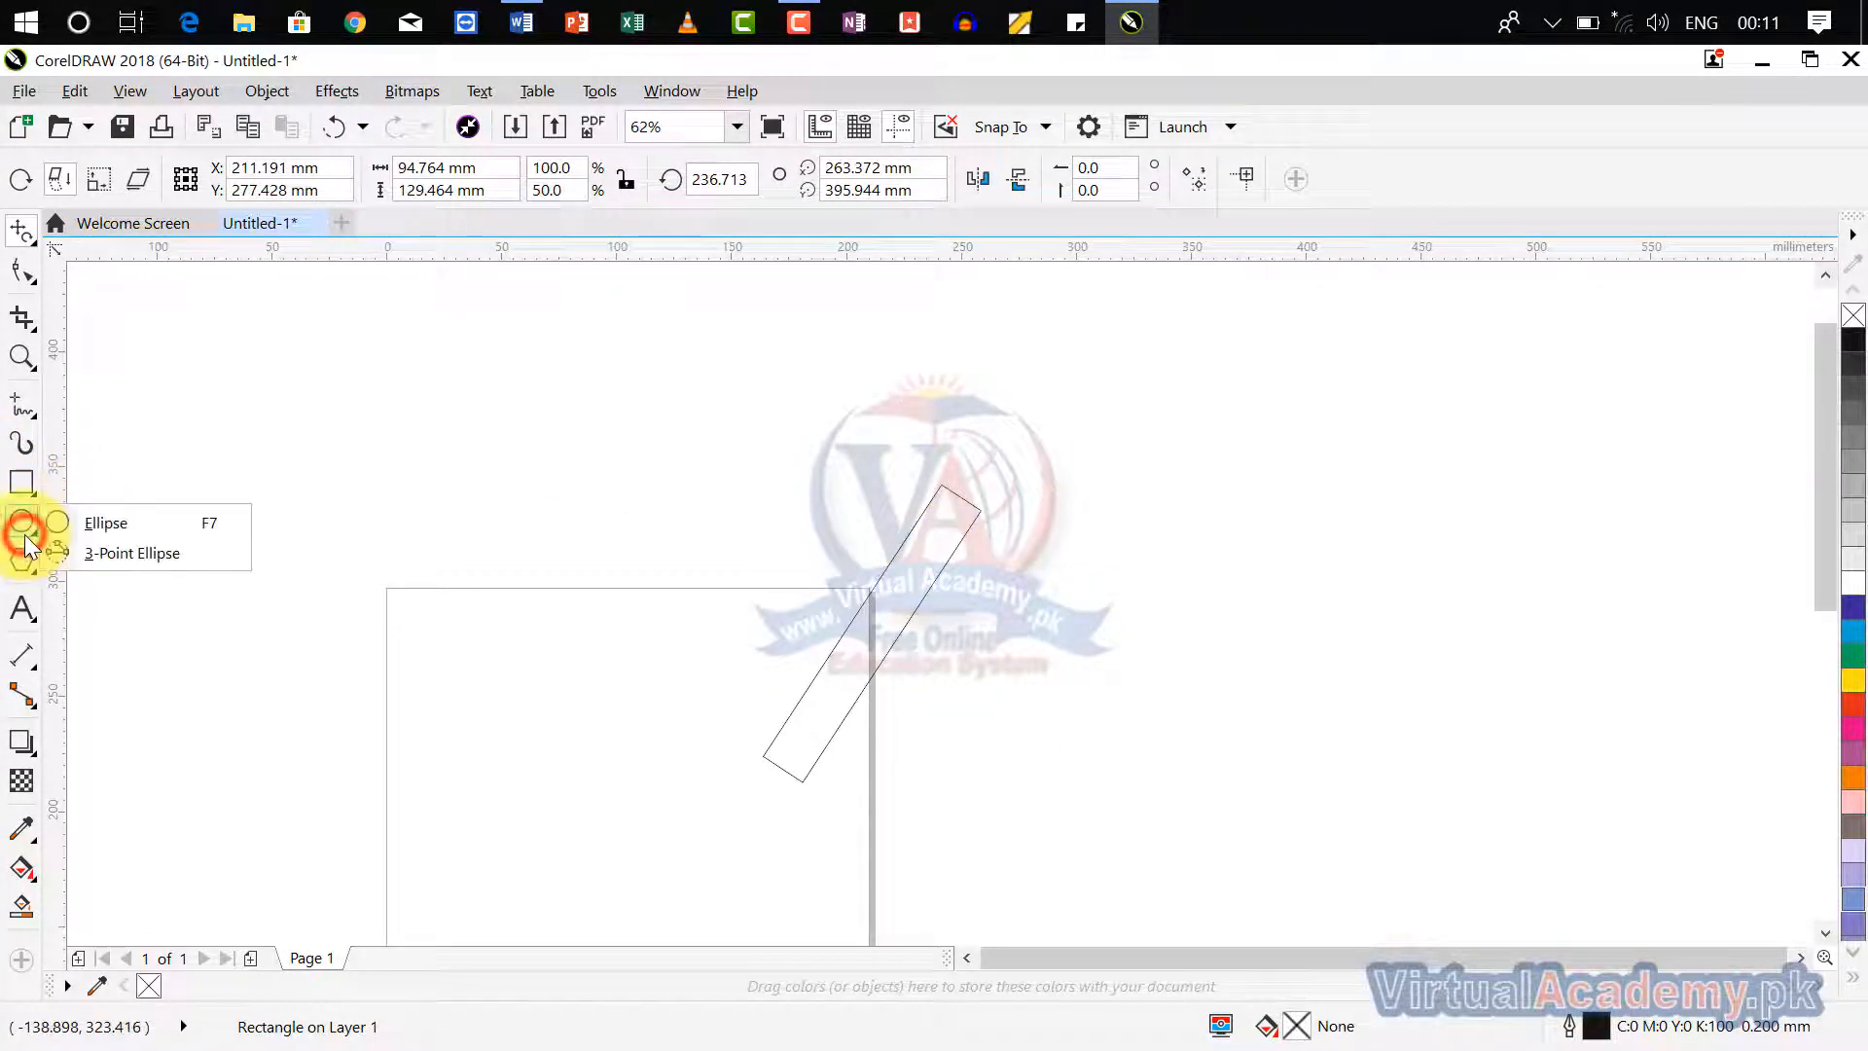
click(79, 529)
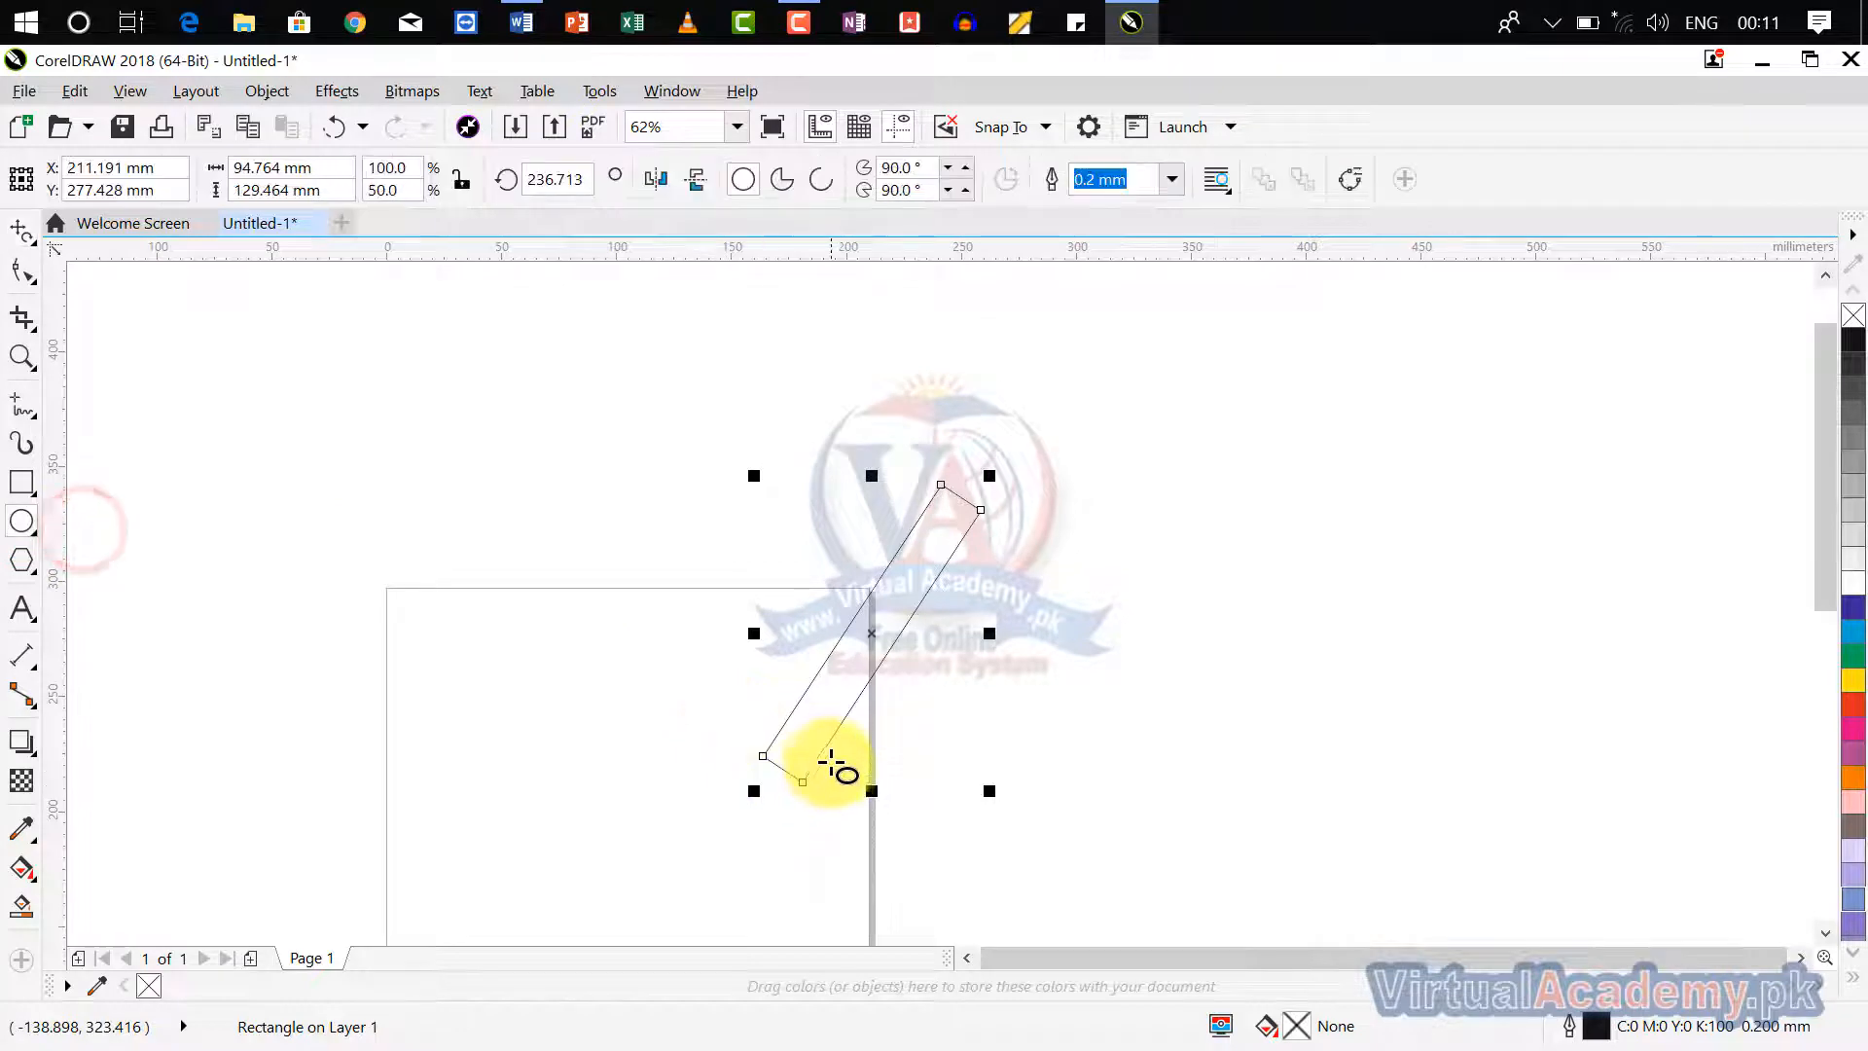
drag(823, 750, 875, 815)
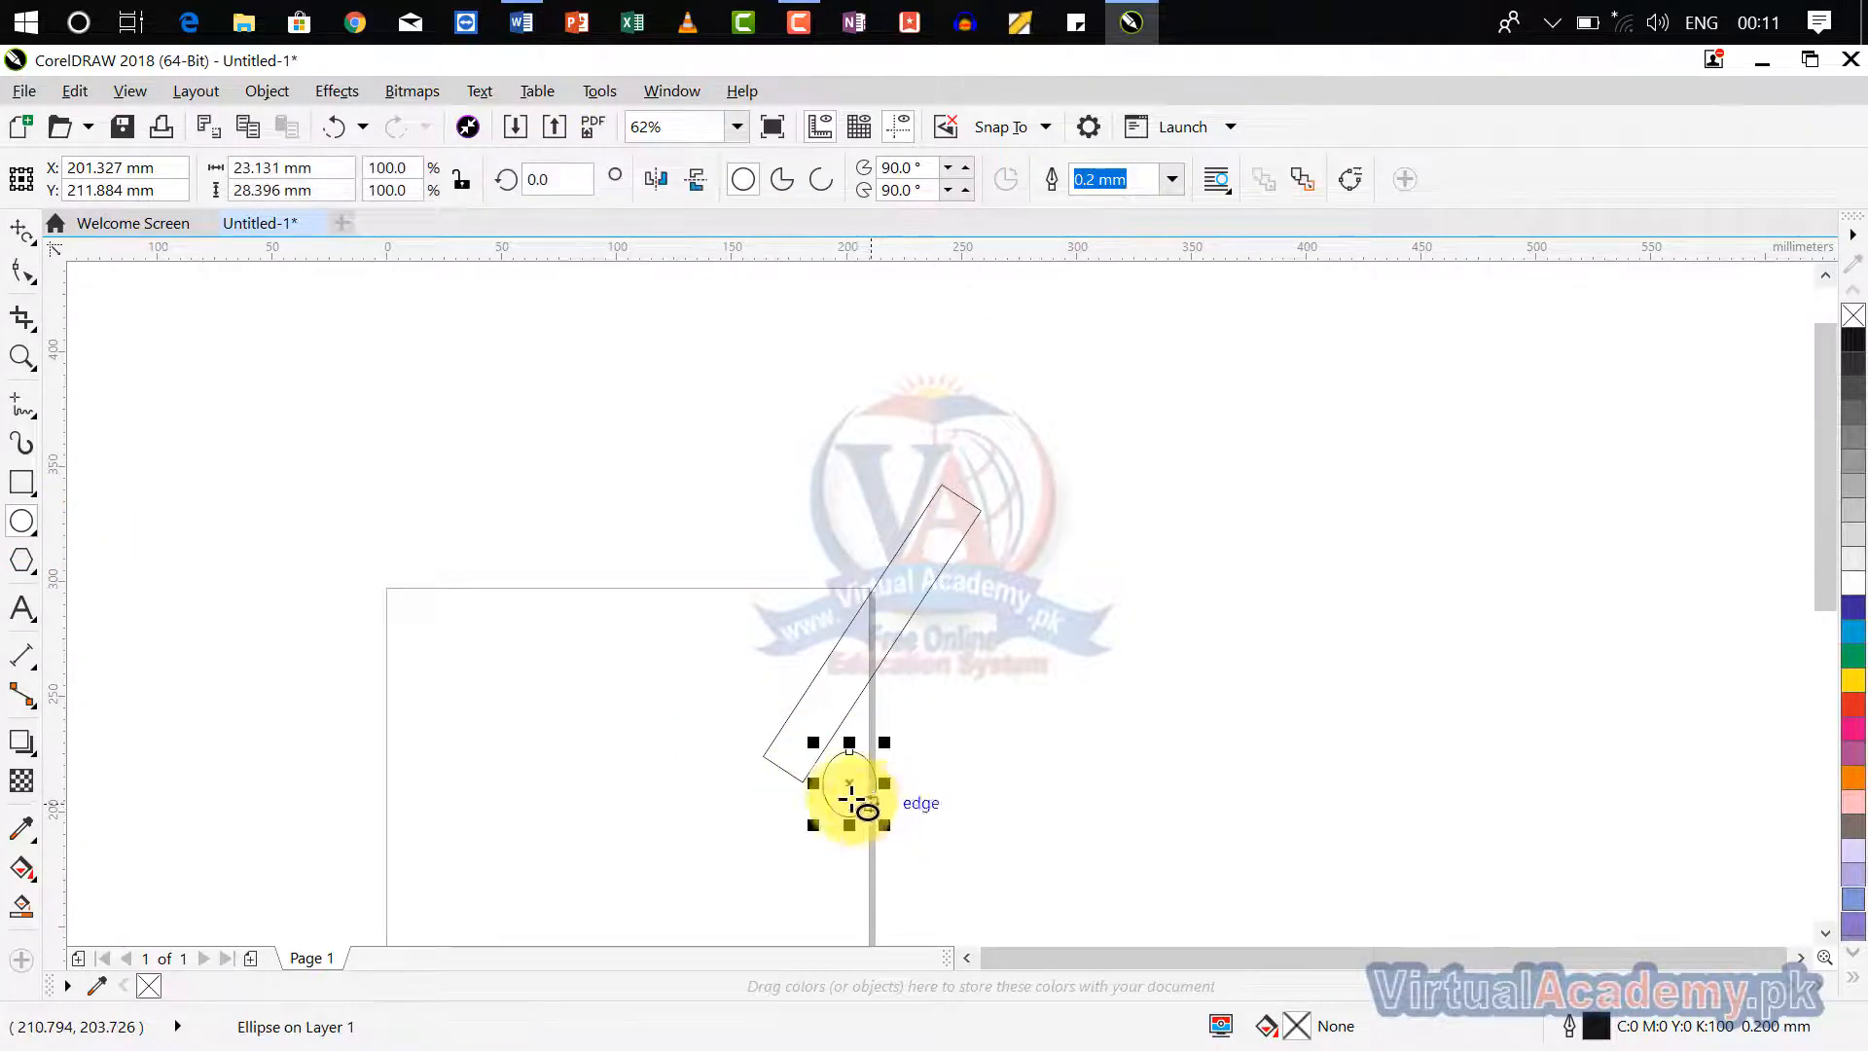
scroll(855, 804, up, 4)
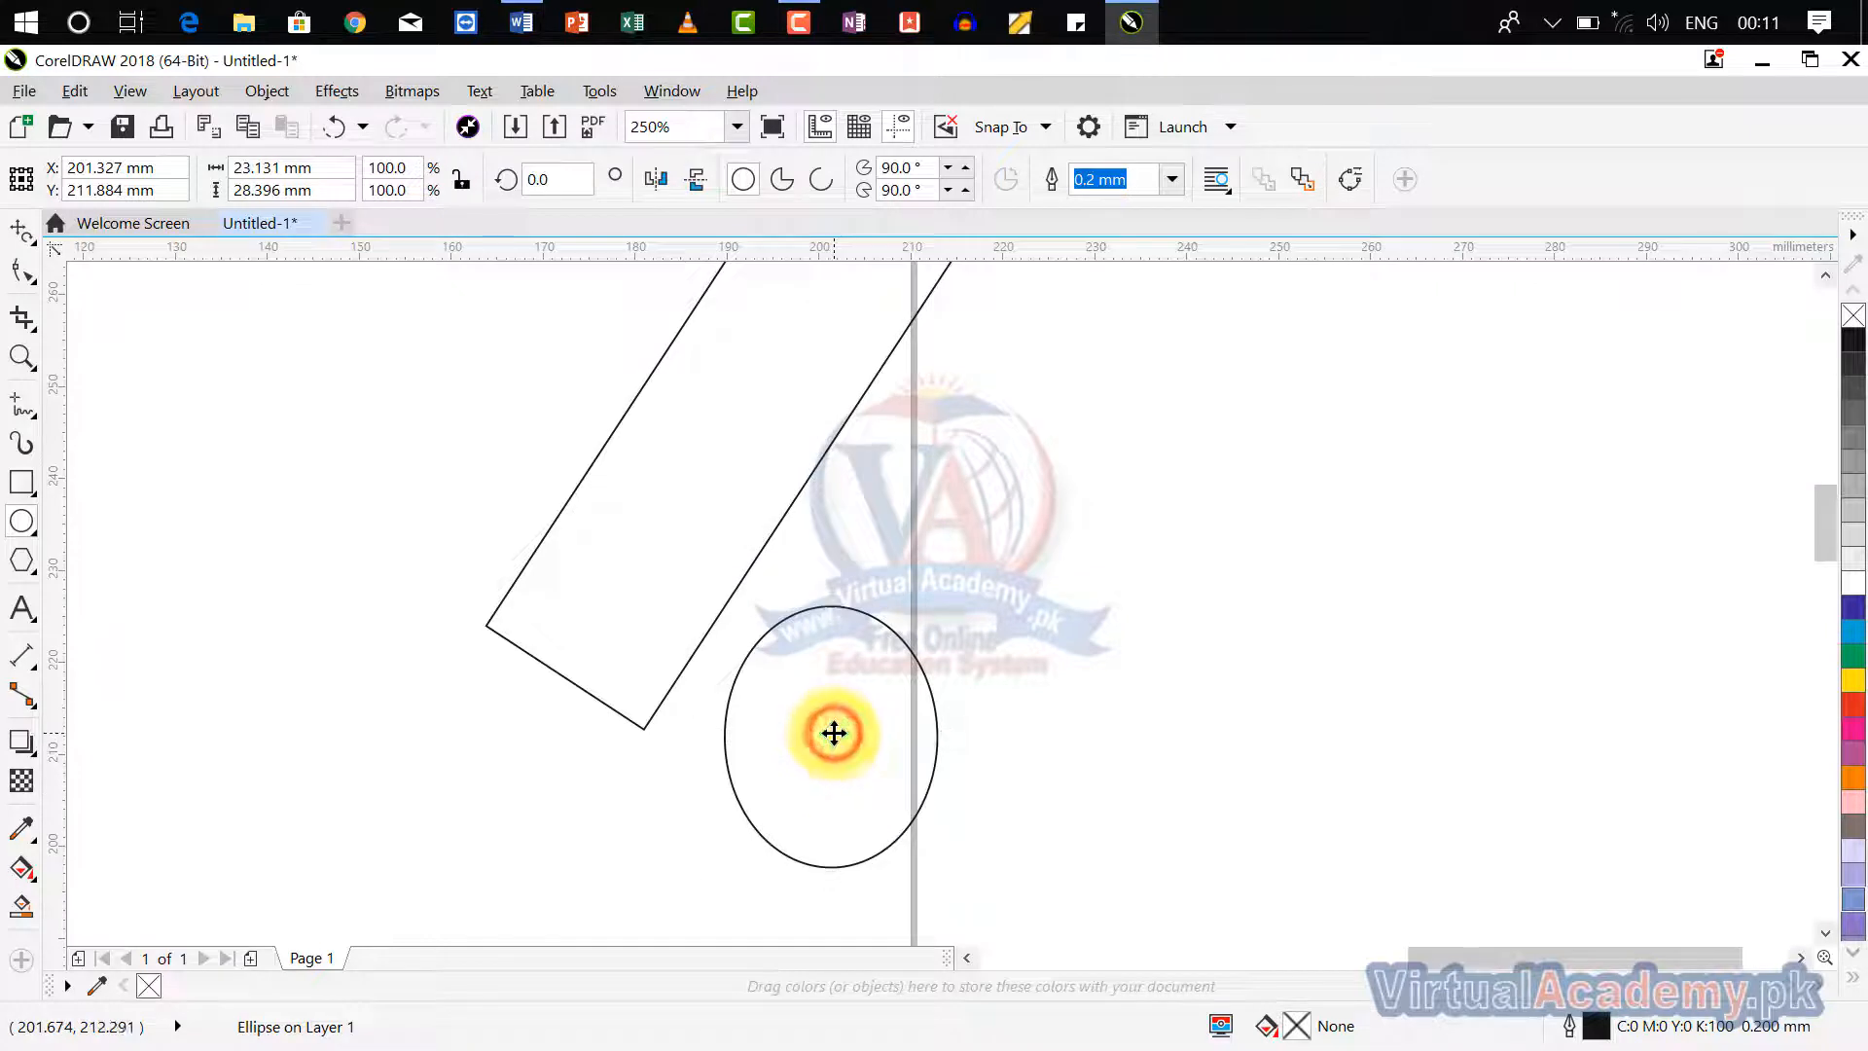
click(834, 732)
click(1005, 694)
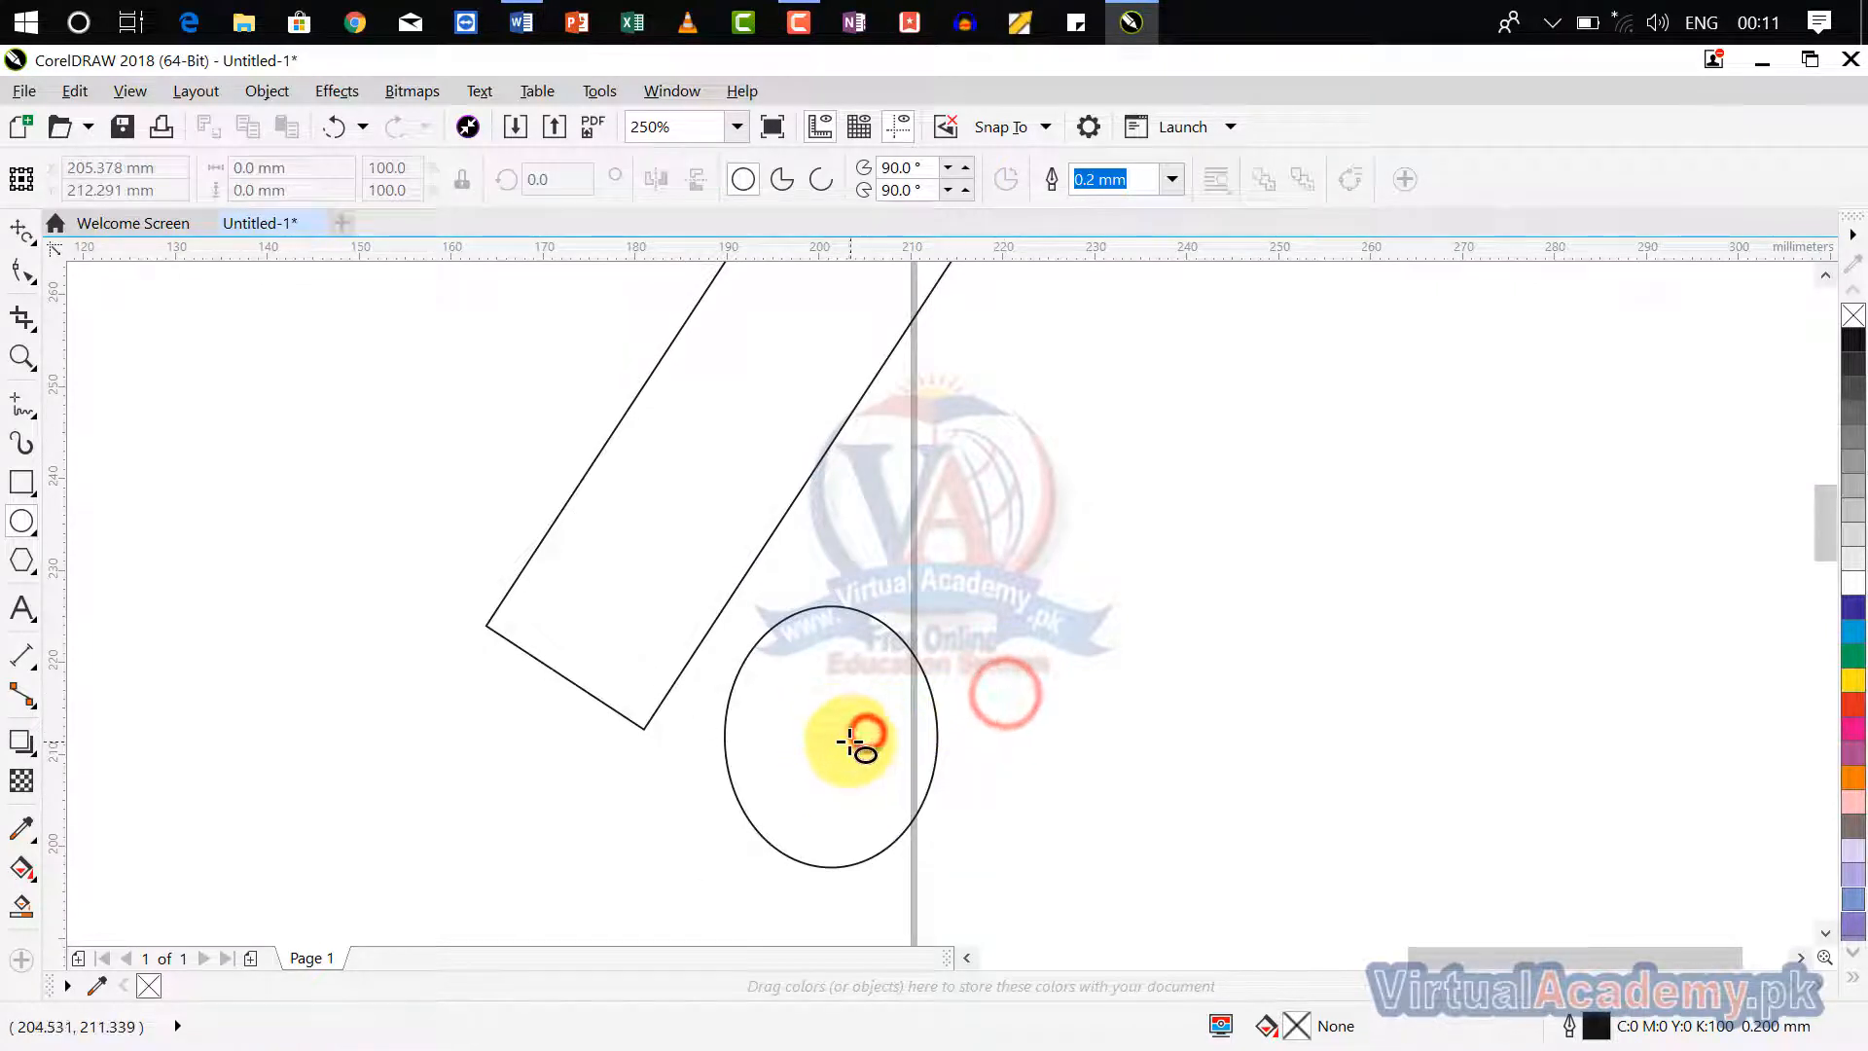
click(934, 718)
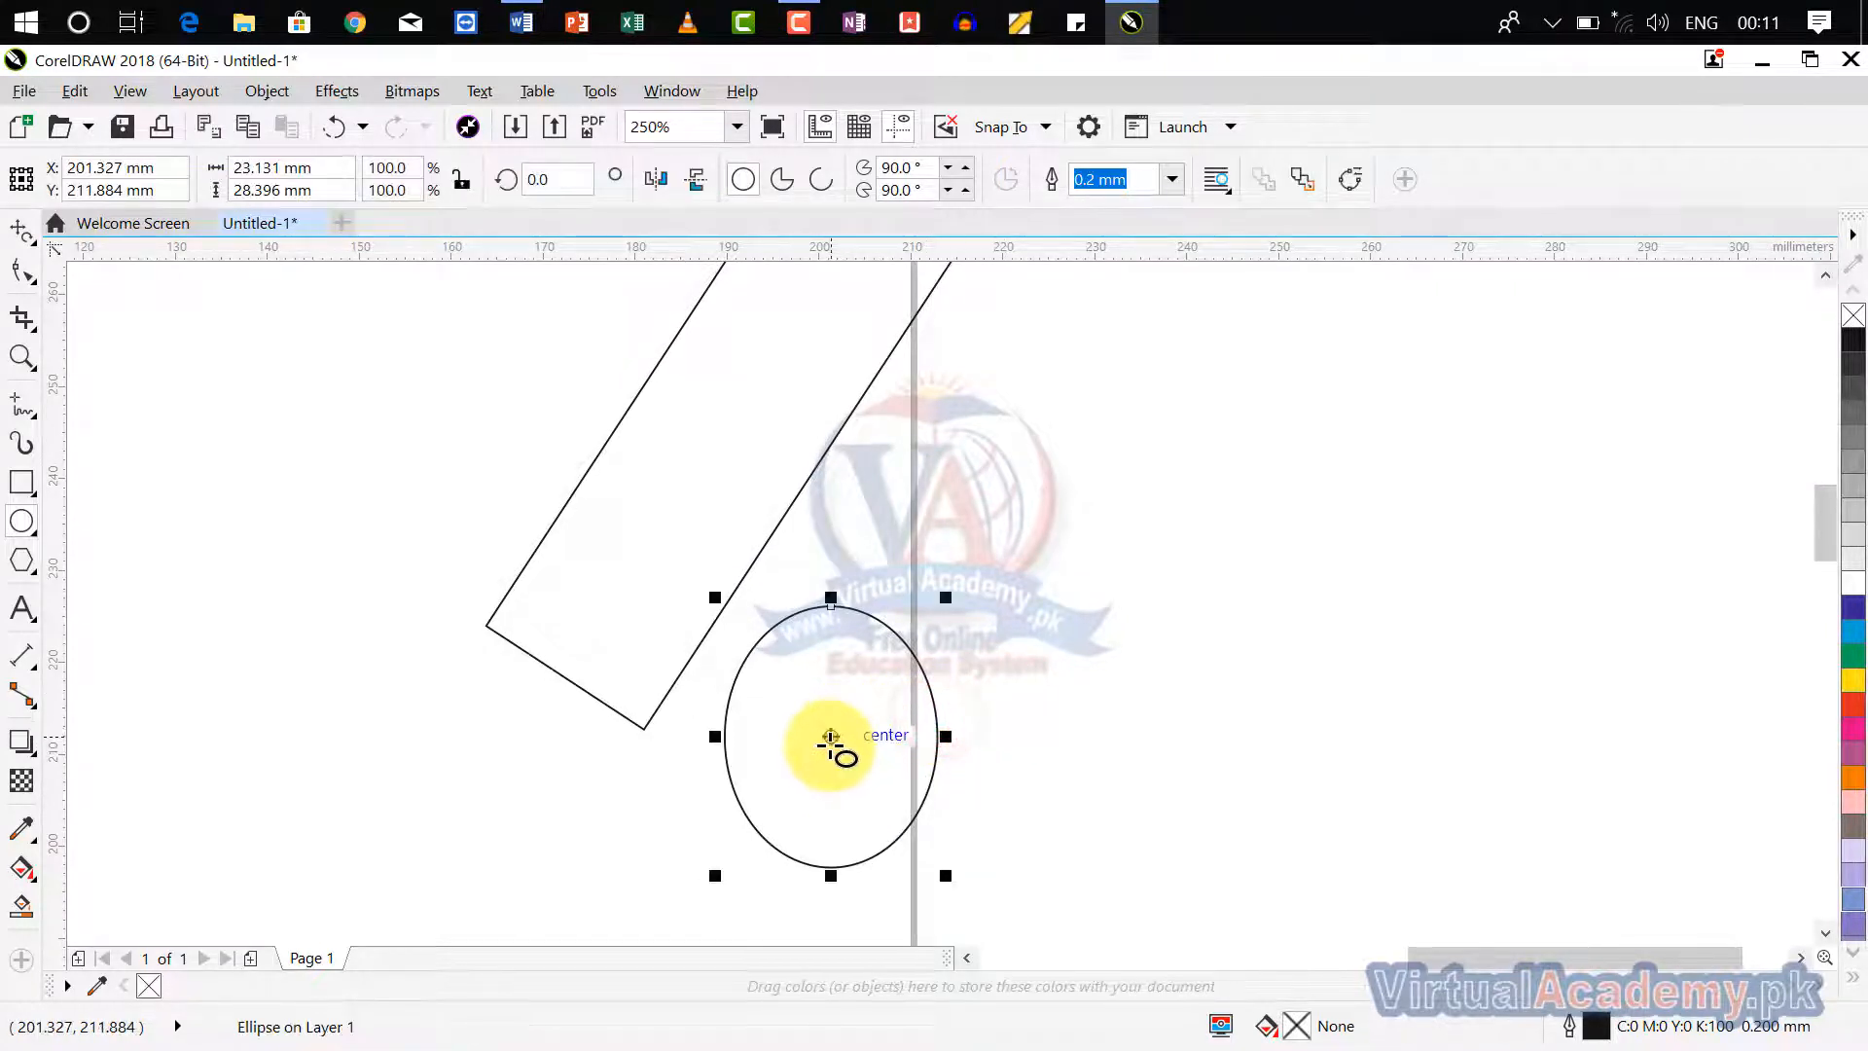
drag(832, 745, 806, 698)
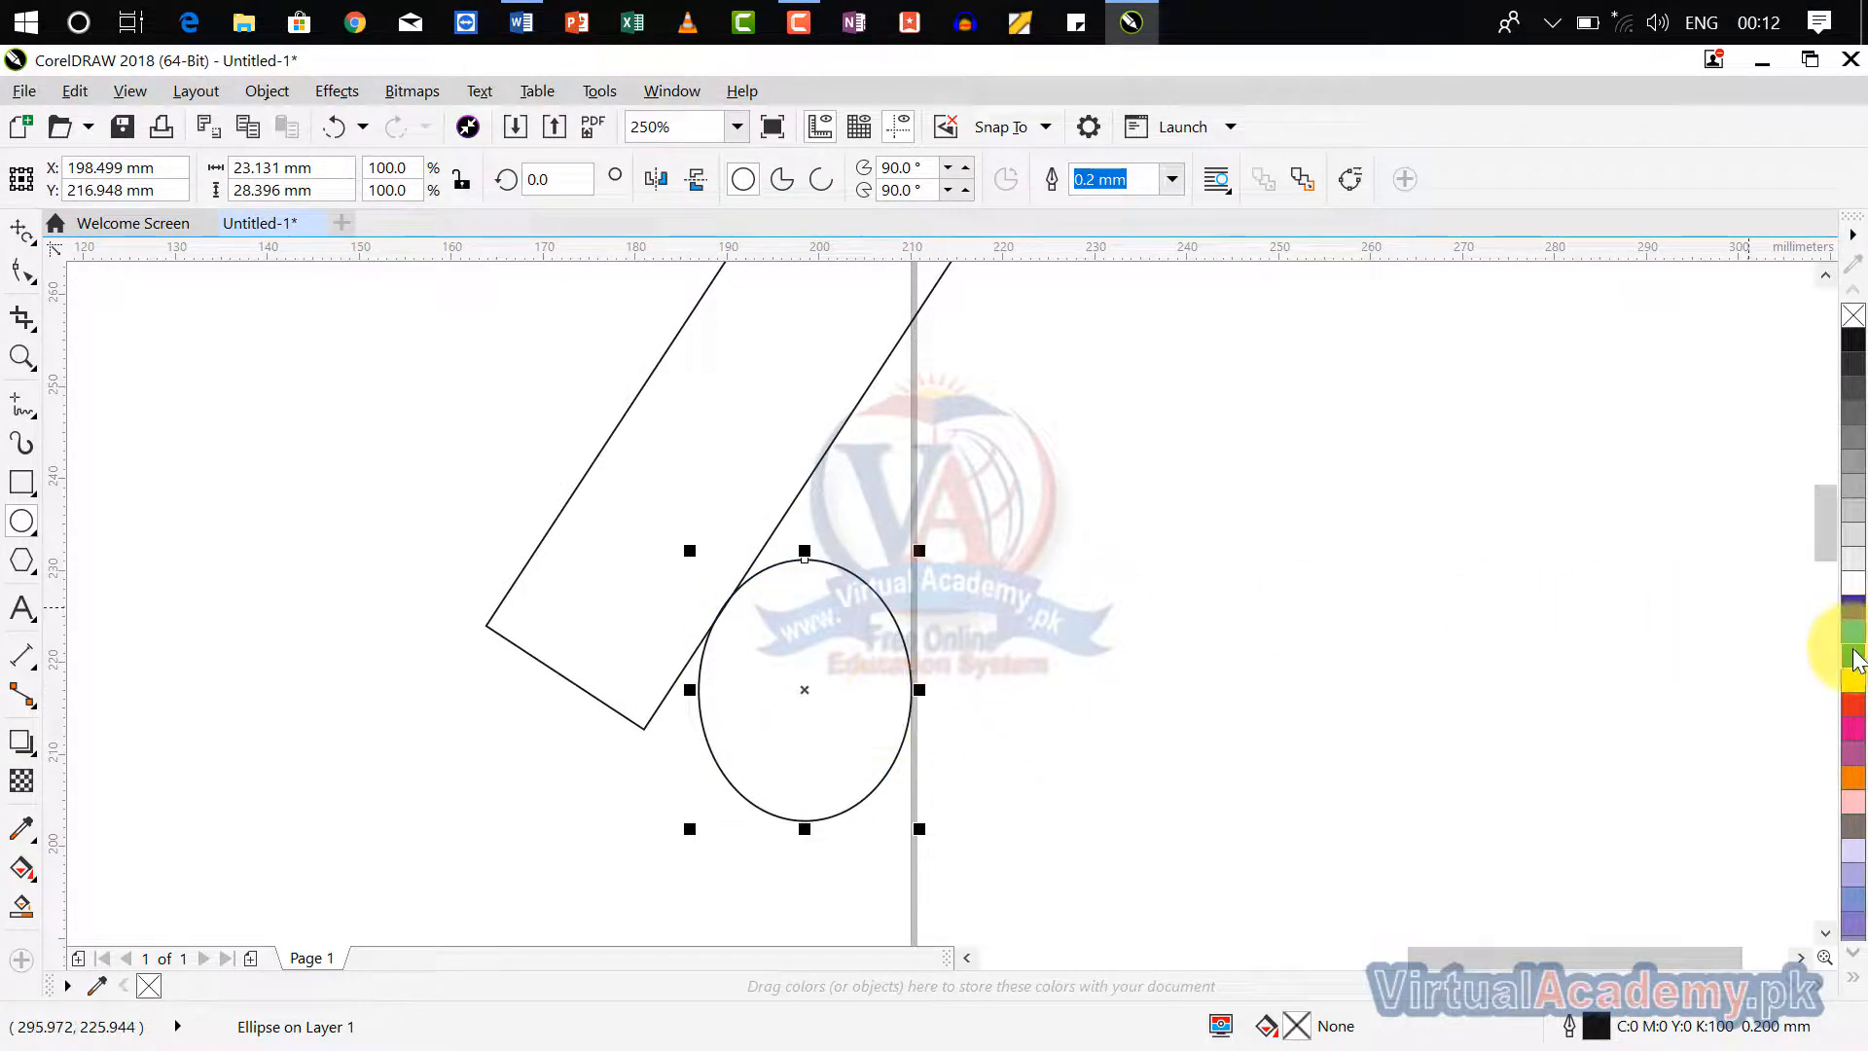
Fill the ellipse with green and the slanted rectangle with yellow.
click(1854, 657)
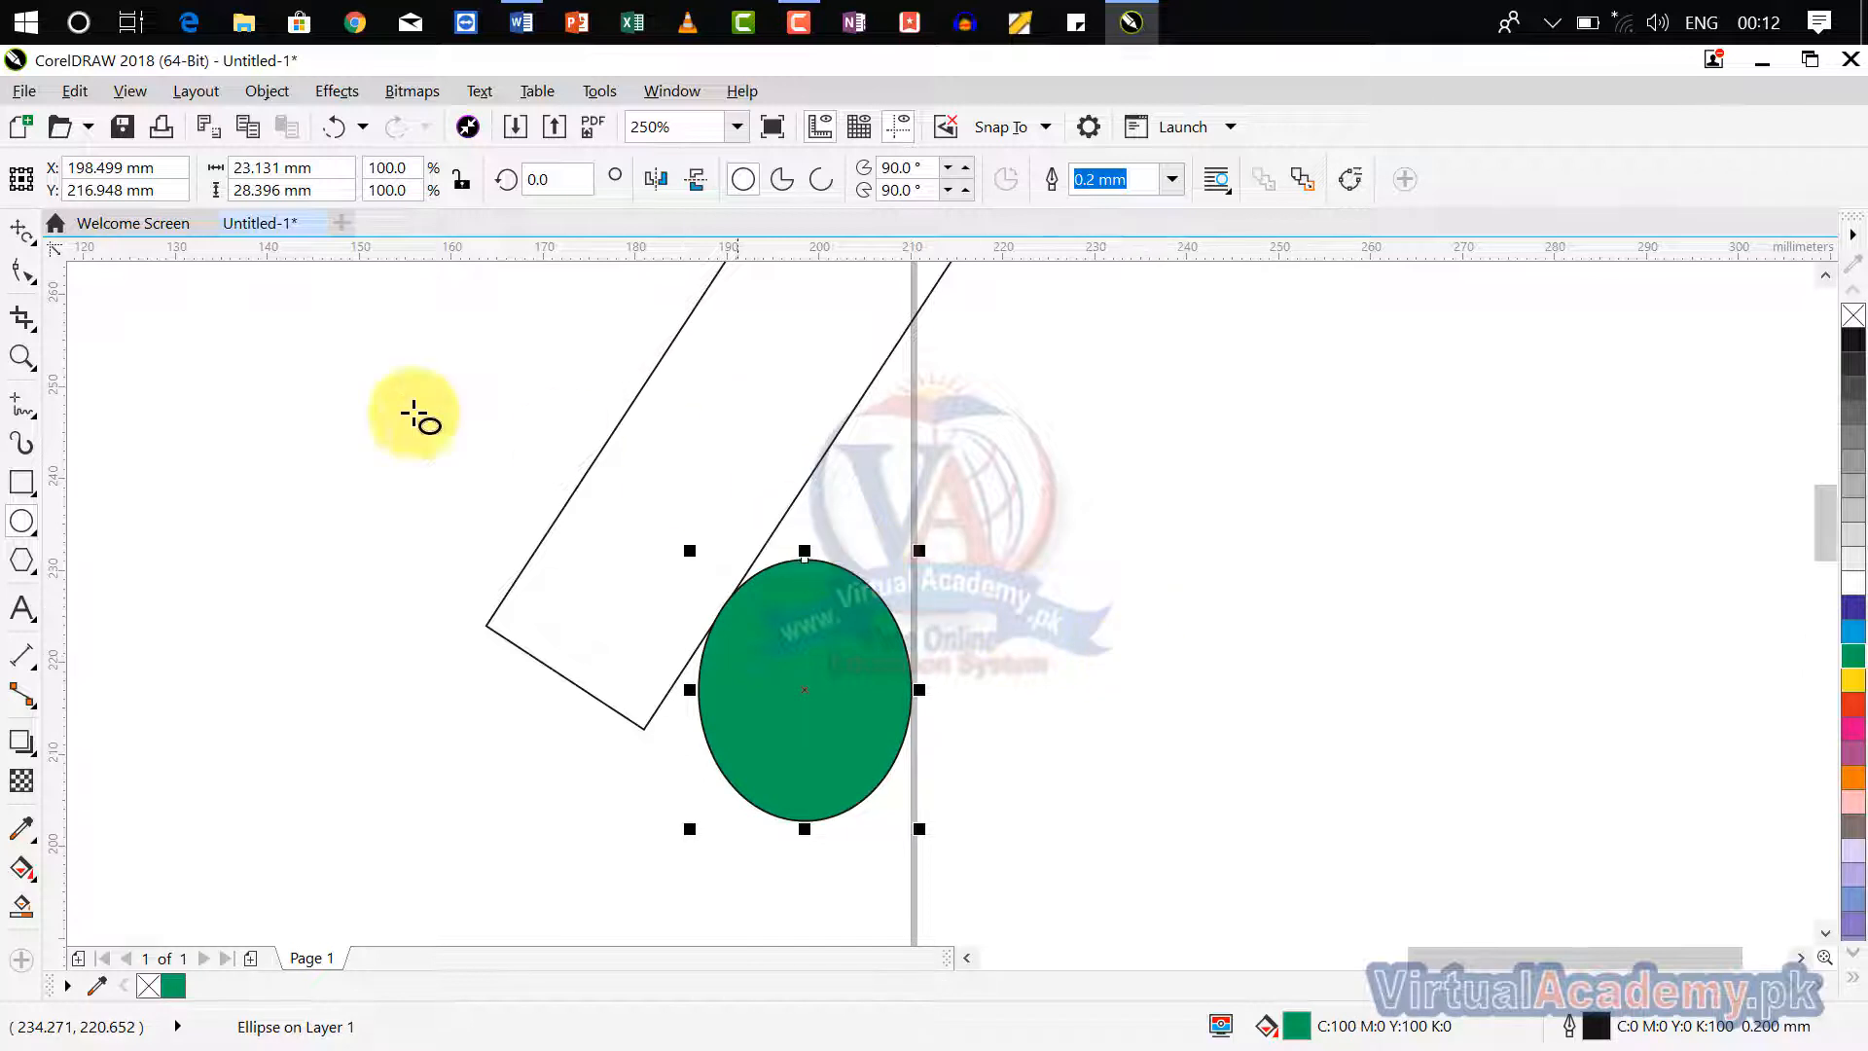
click(688, 465)
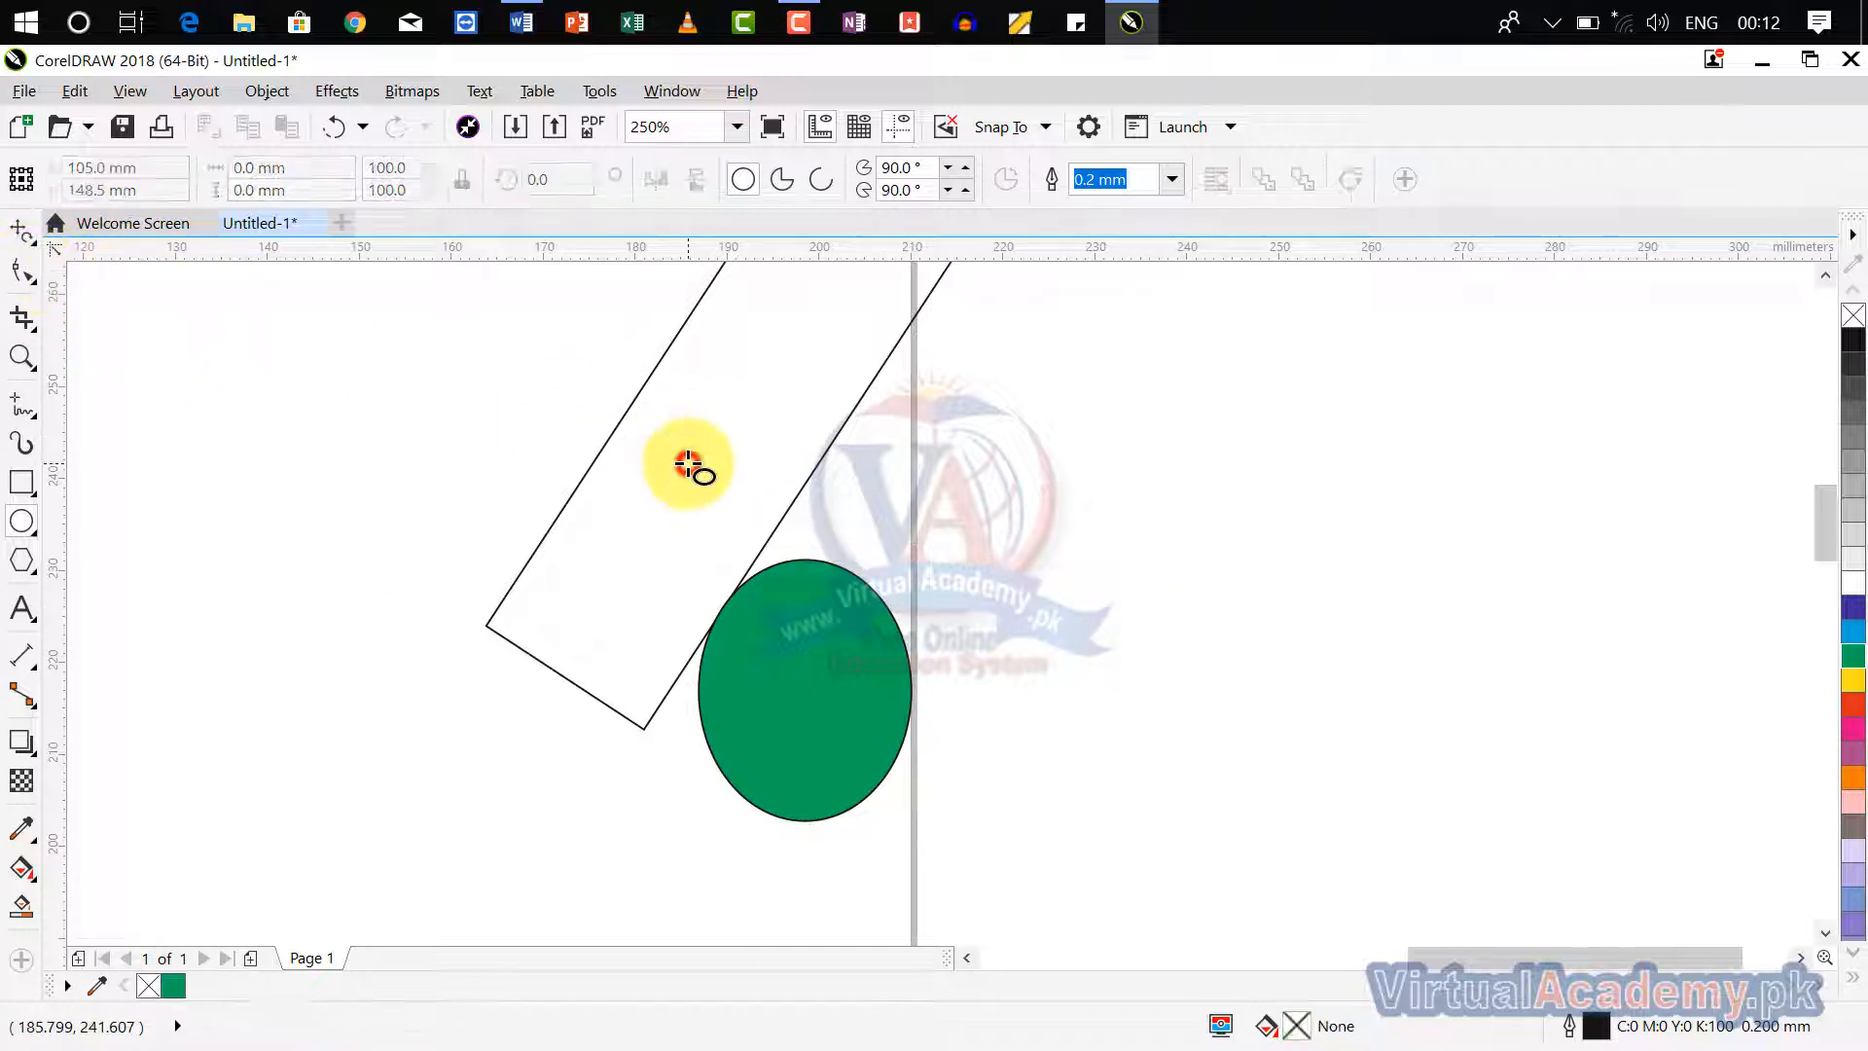
click(20, 230)
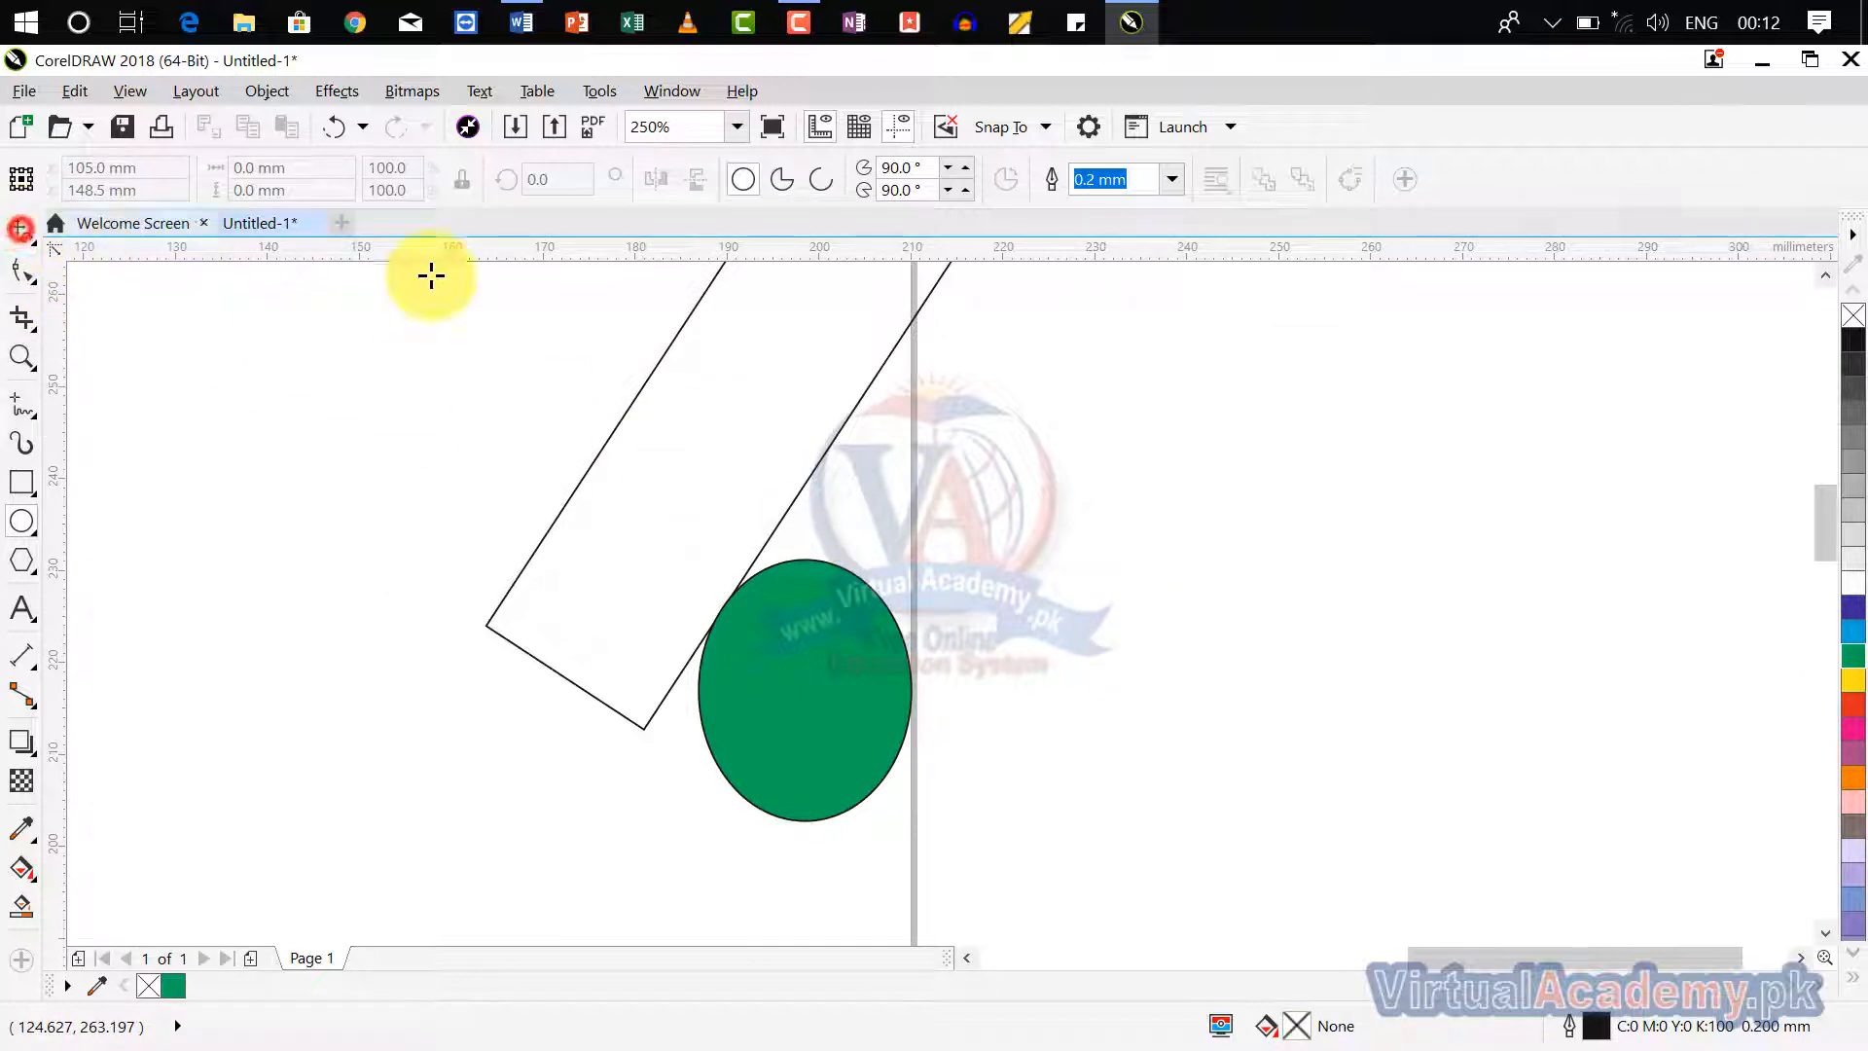
click(698, 413)
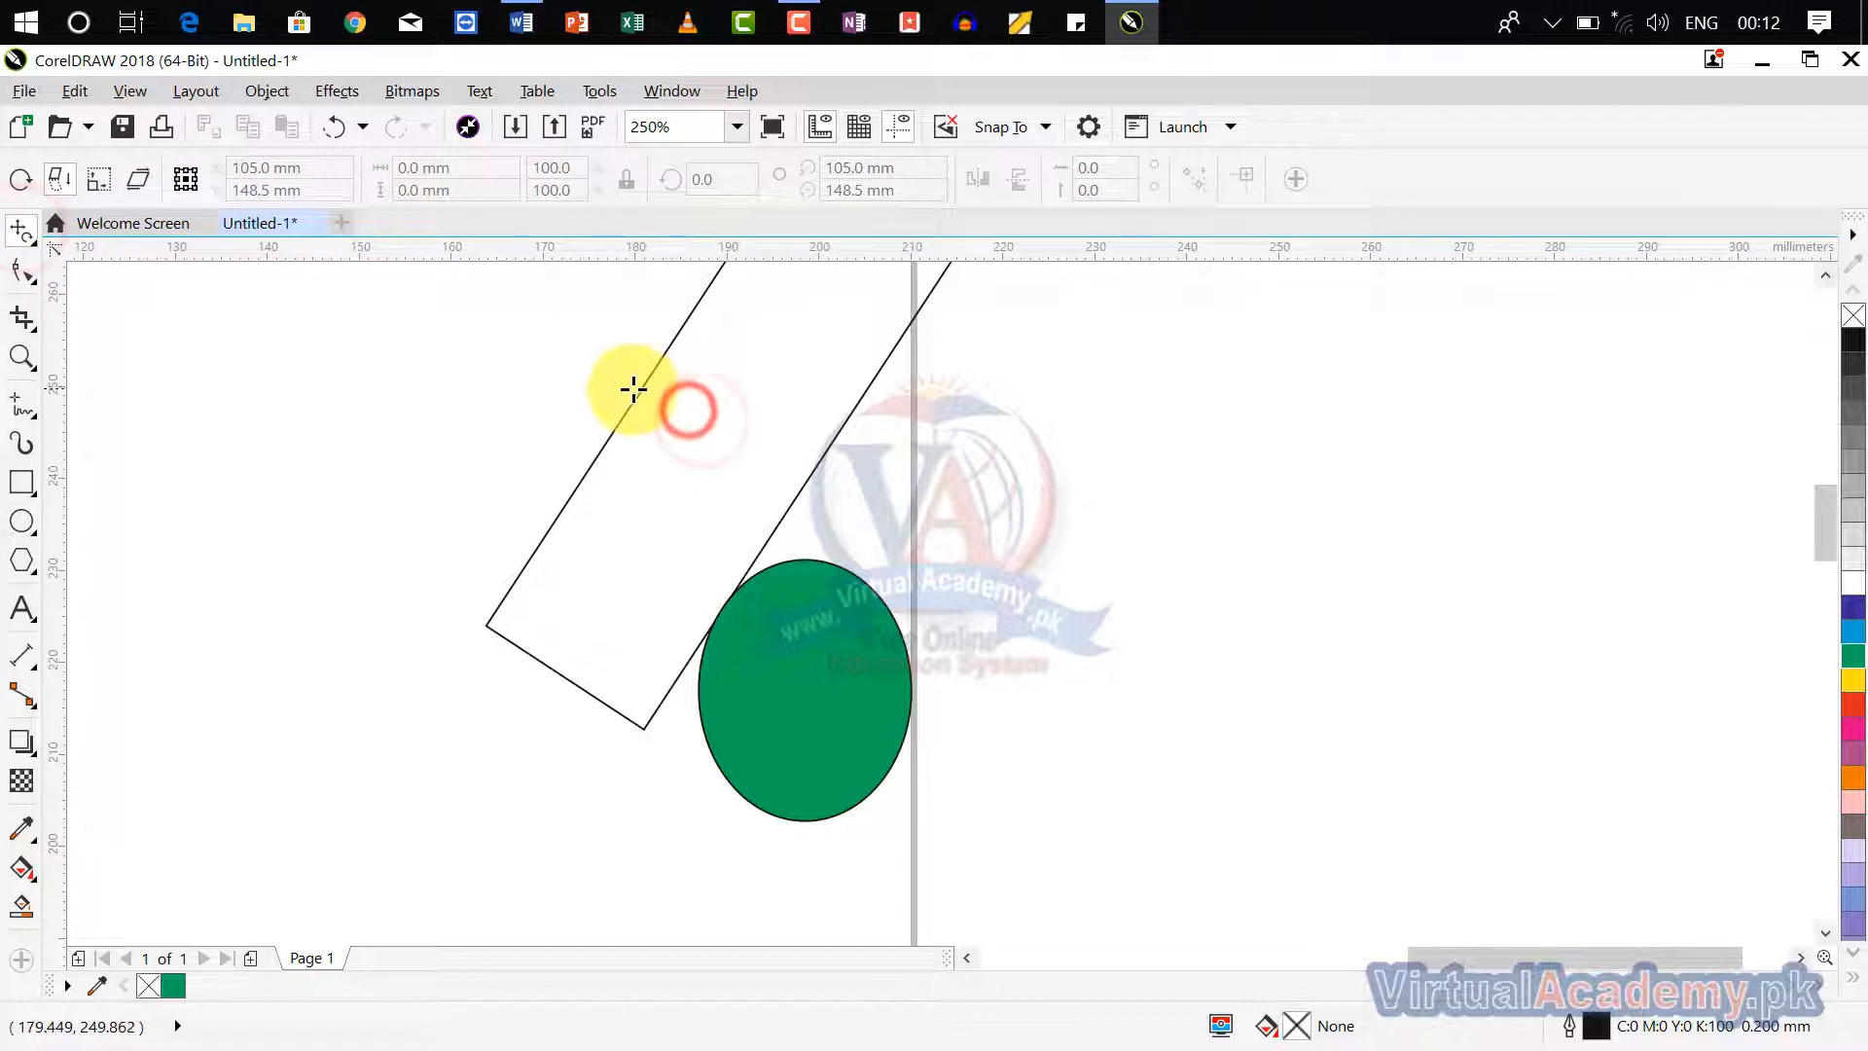
click(633, 389)
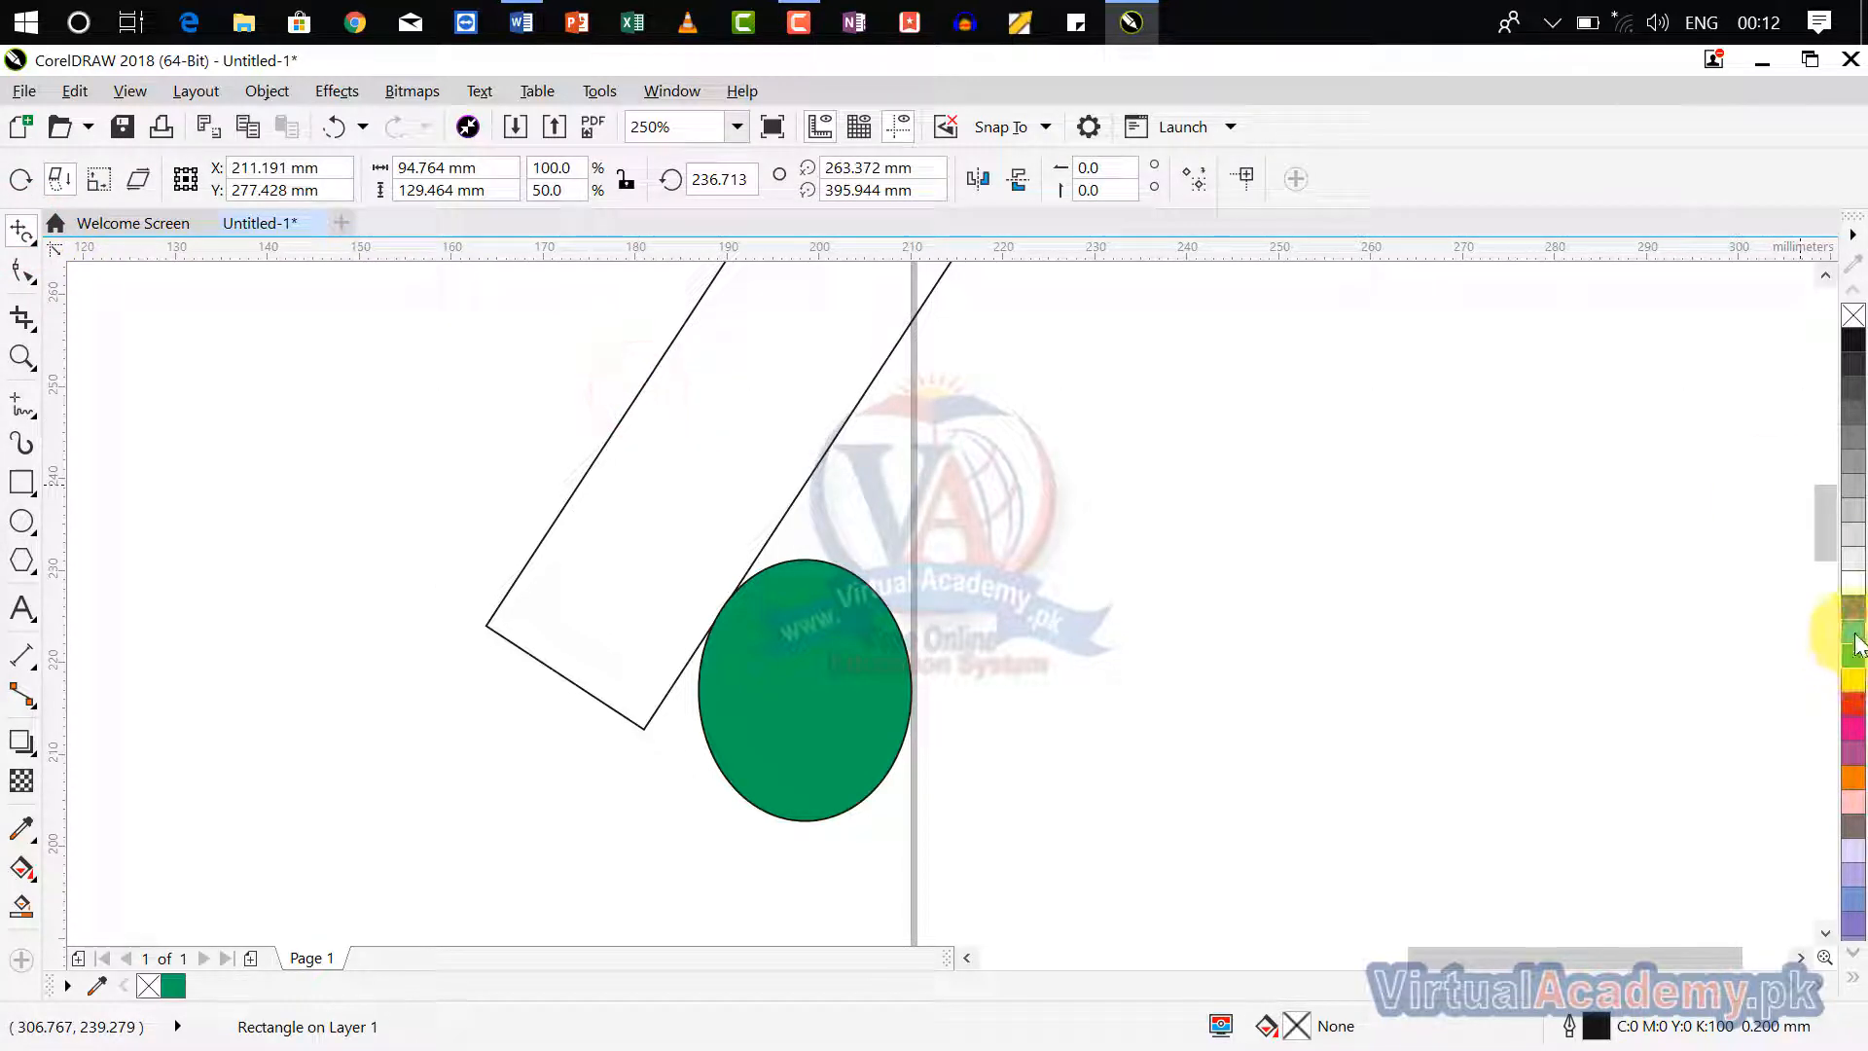
click(1854, 681)
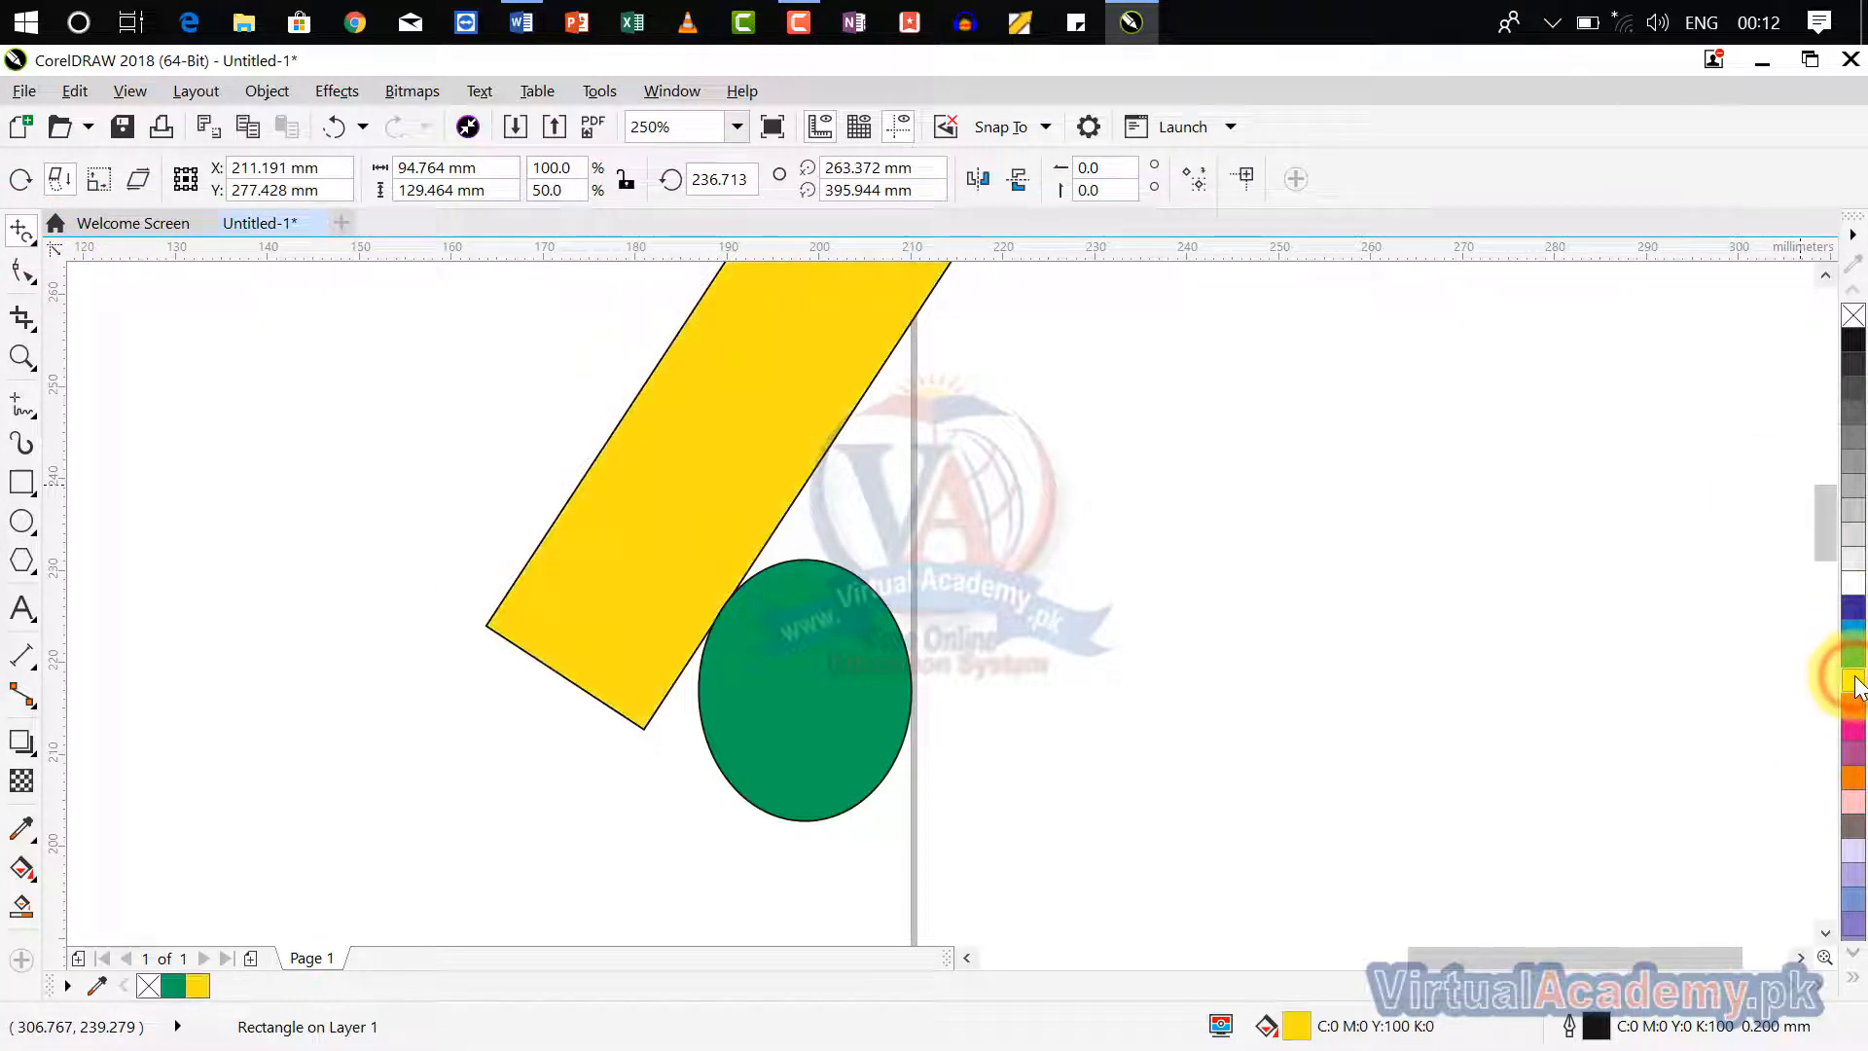
Group the green ellipse and the yellow rectangle, and select the group.
scroll(1167, 584, down, 2)
mouse_move(1167, 585)
mouse_down()
mouse_move(1036, 683)
mouse_move(1031, 667)
mouse_up()
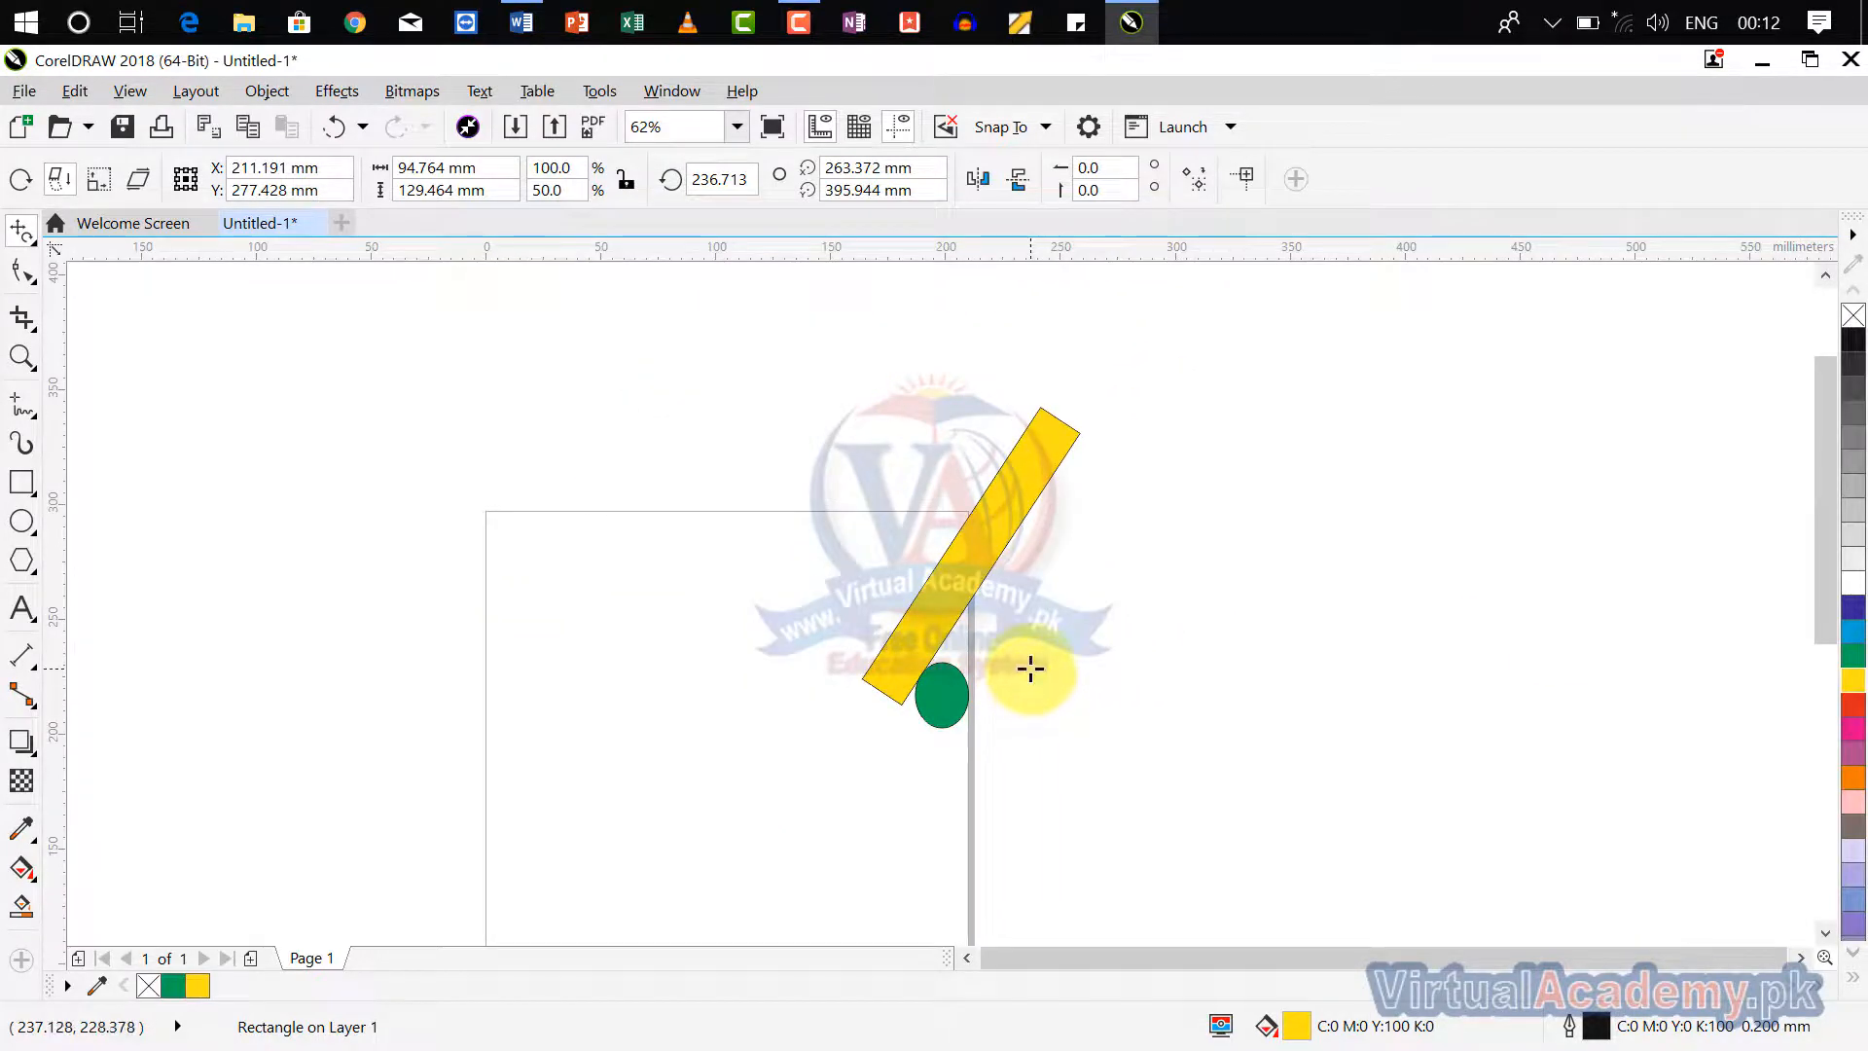
key(ctrl+a)
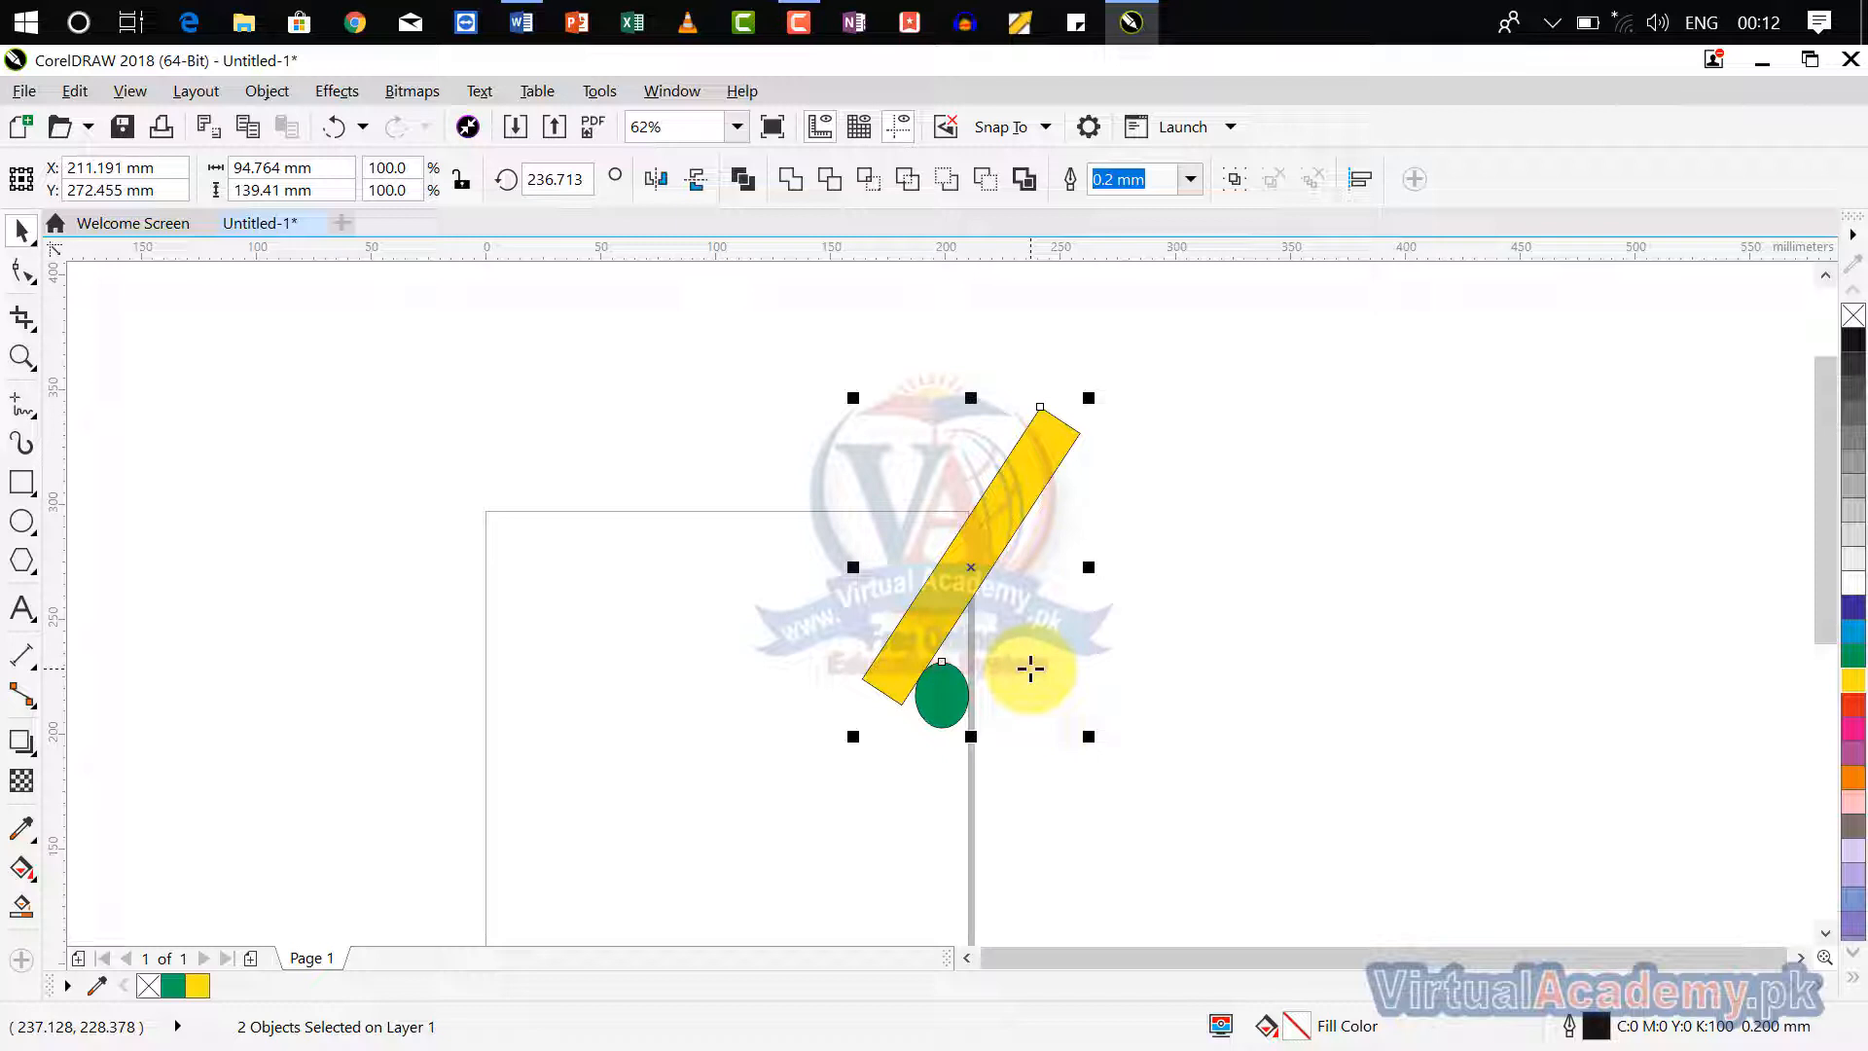
key(ctrl+g)
click(1253, 568)
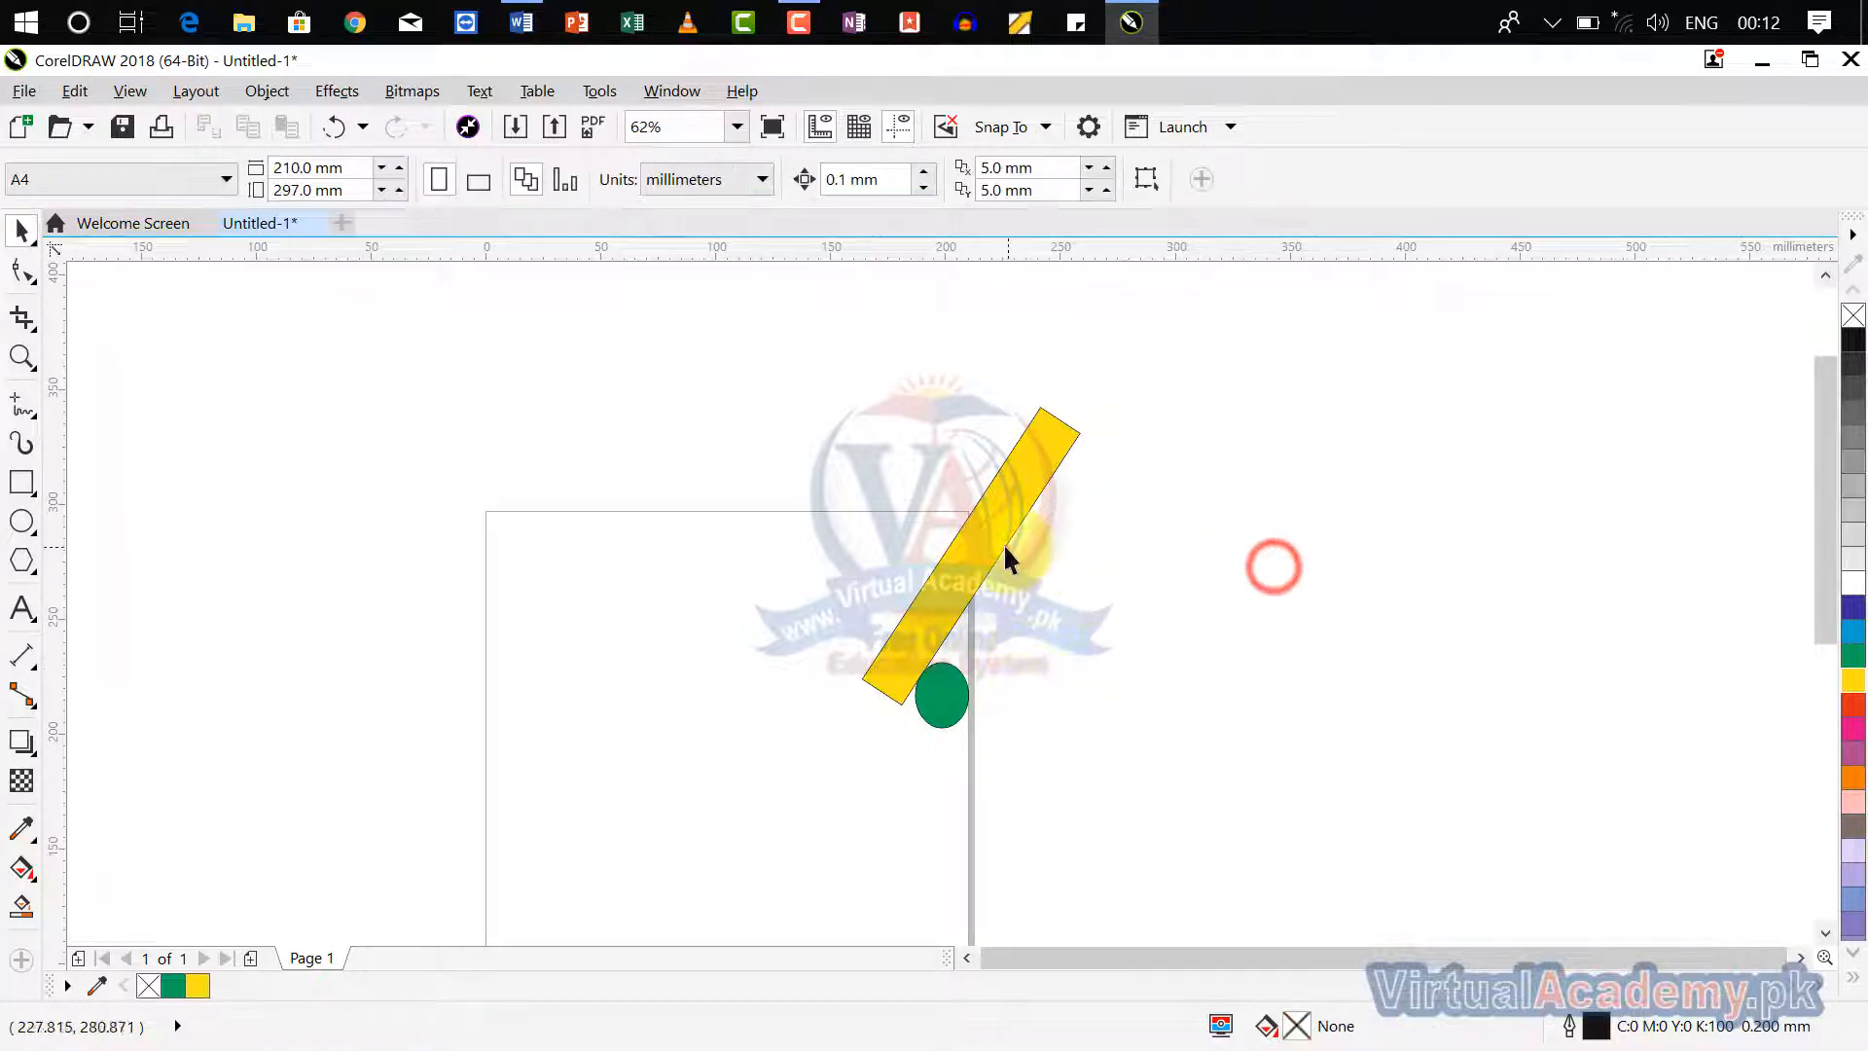
click(1002, 545)
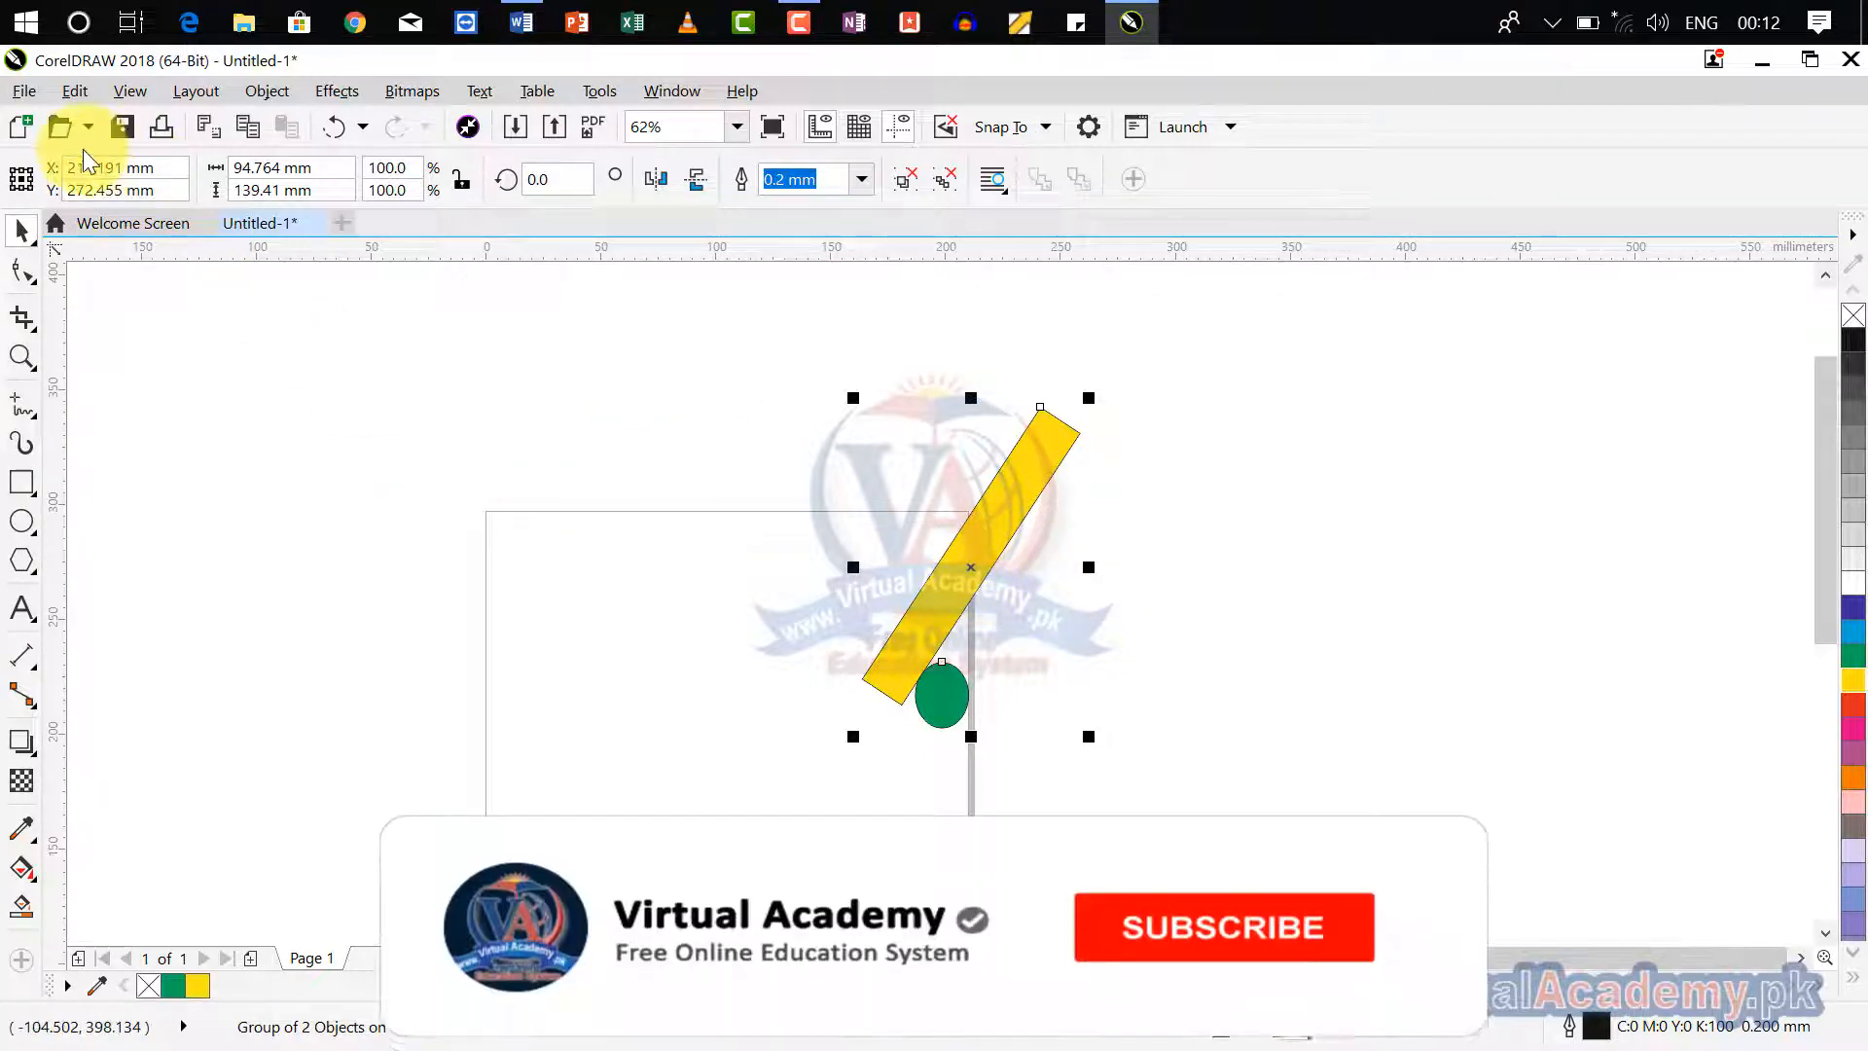
Mirror the group with free angle reflection about the yellow bar's lower corner, and again about its upper corner.
click(27, 249)
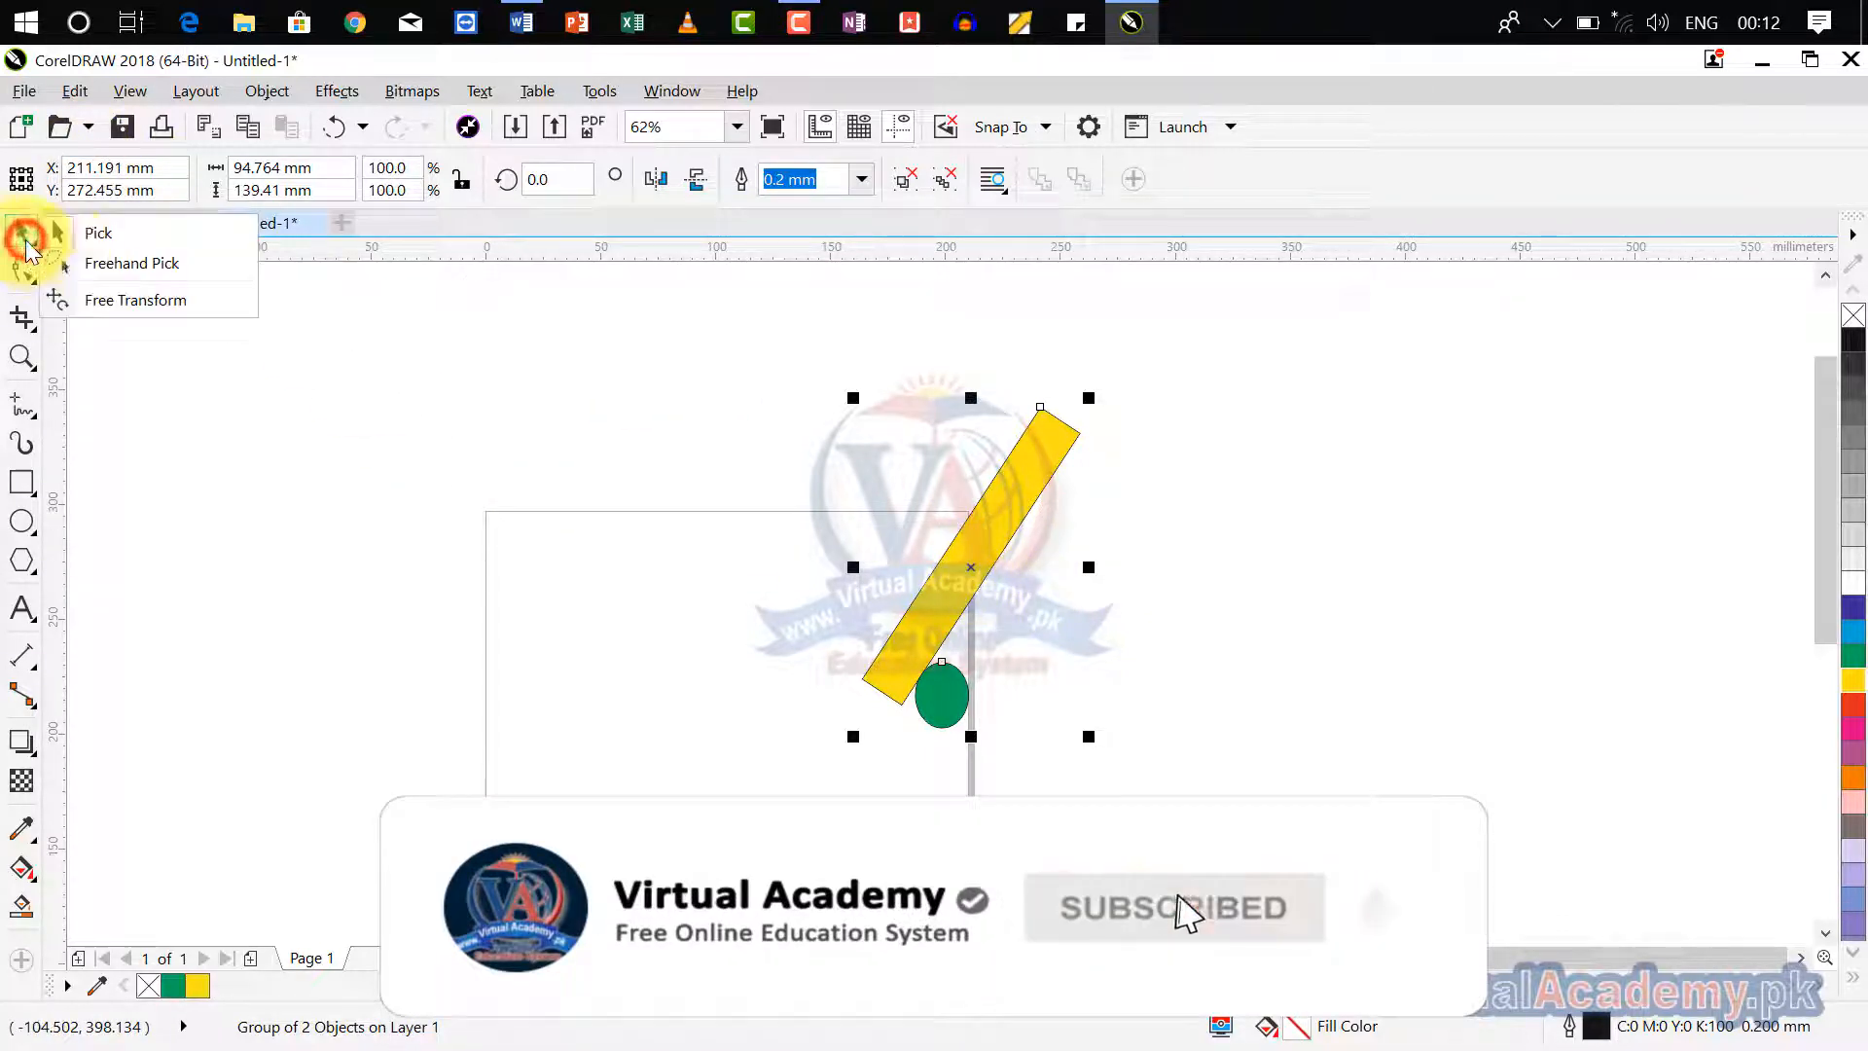
click(150, 294)
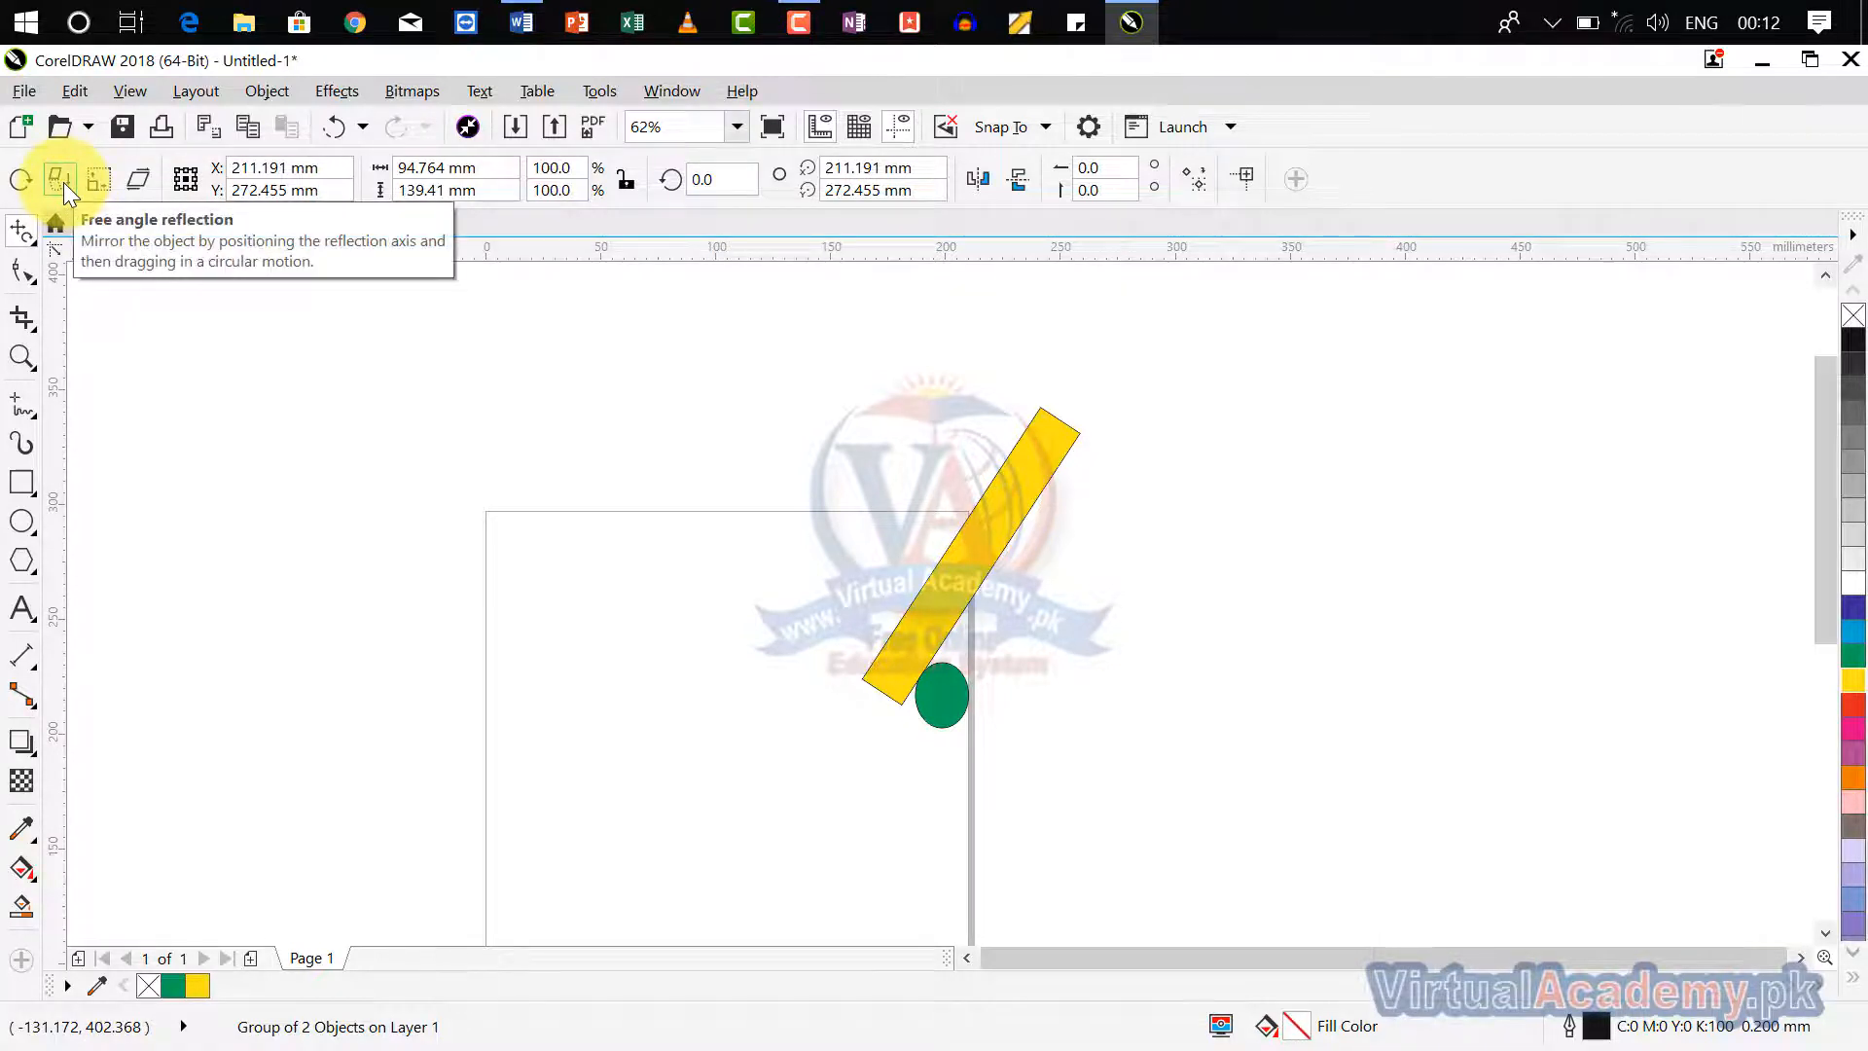
click(60, 181)
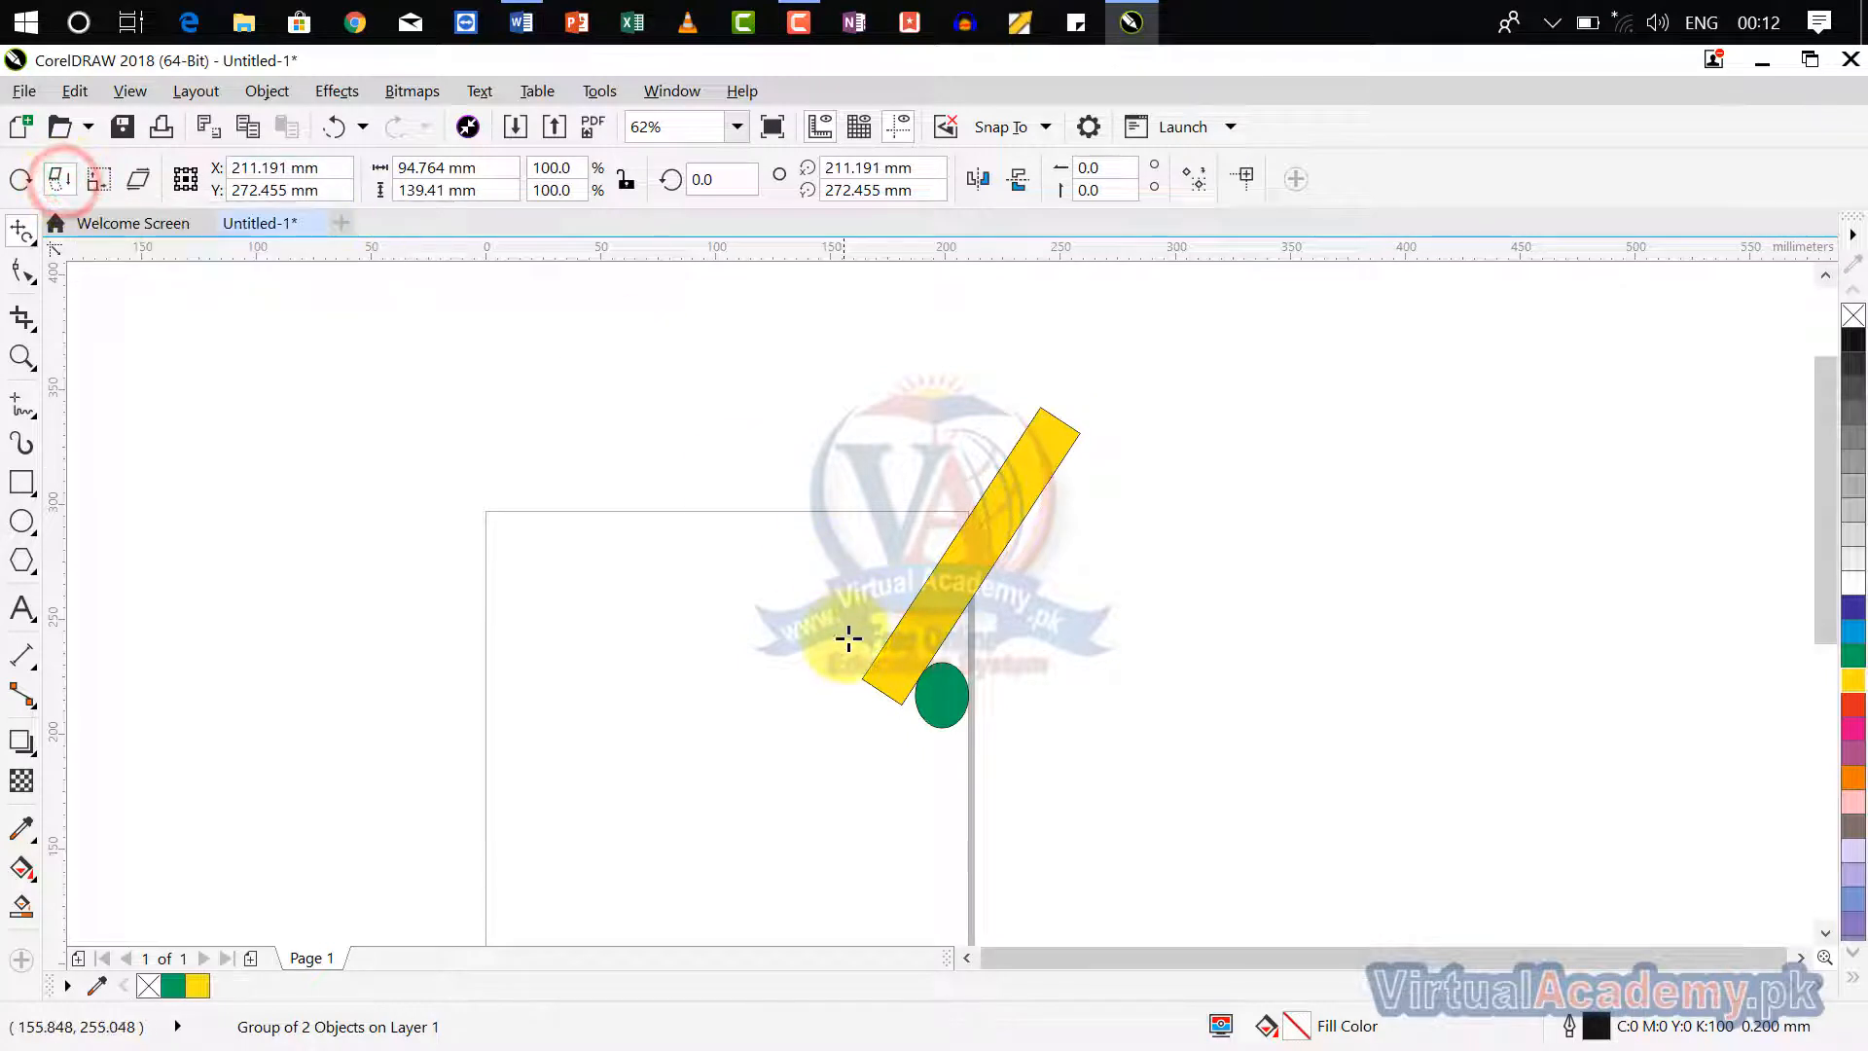
drag(864, 679, 904, 708)
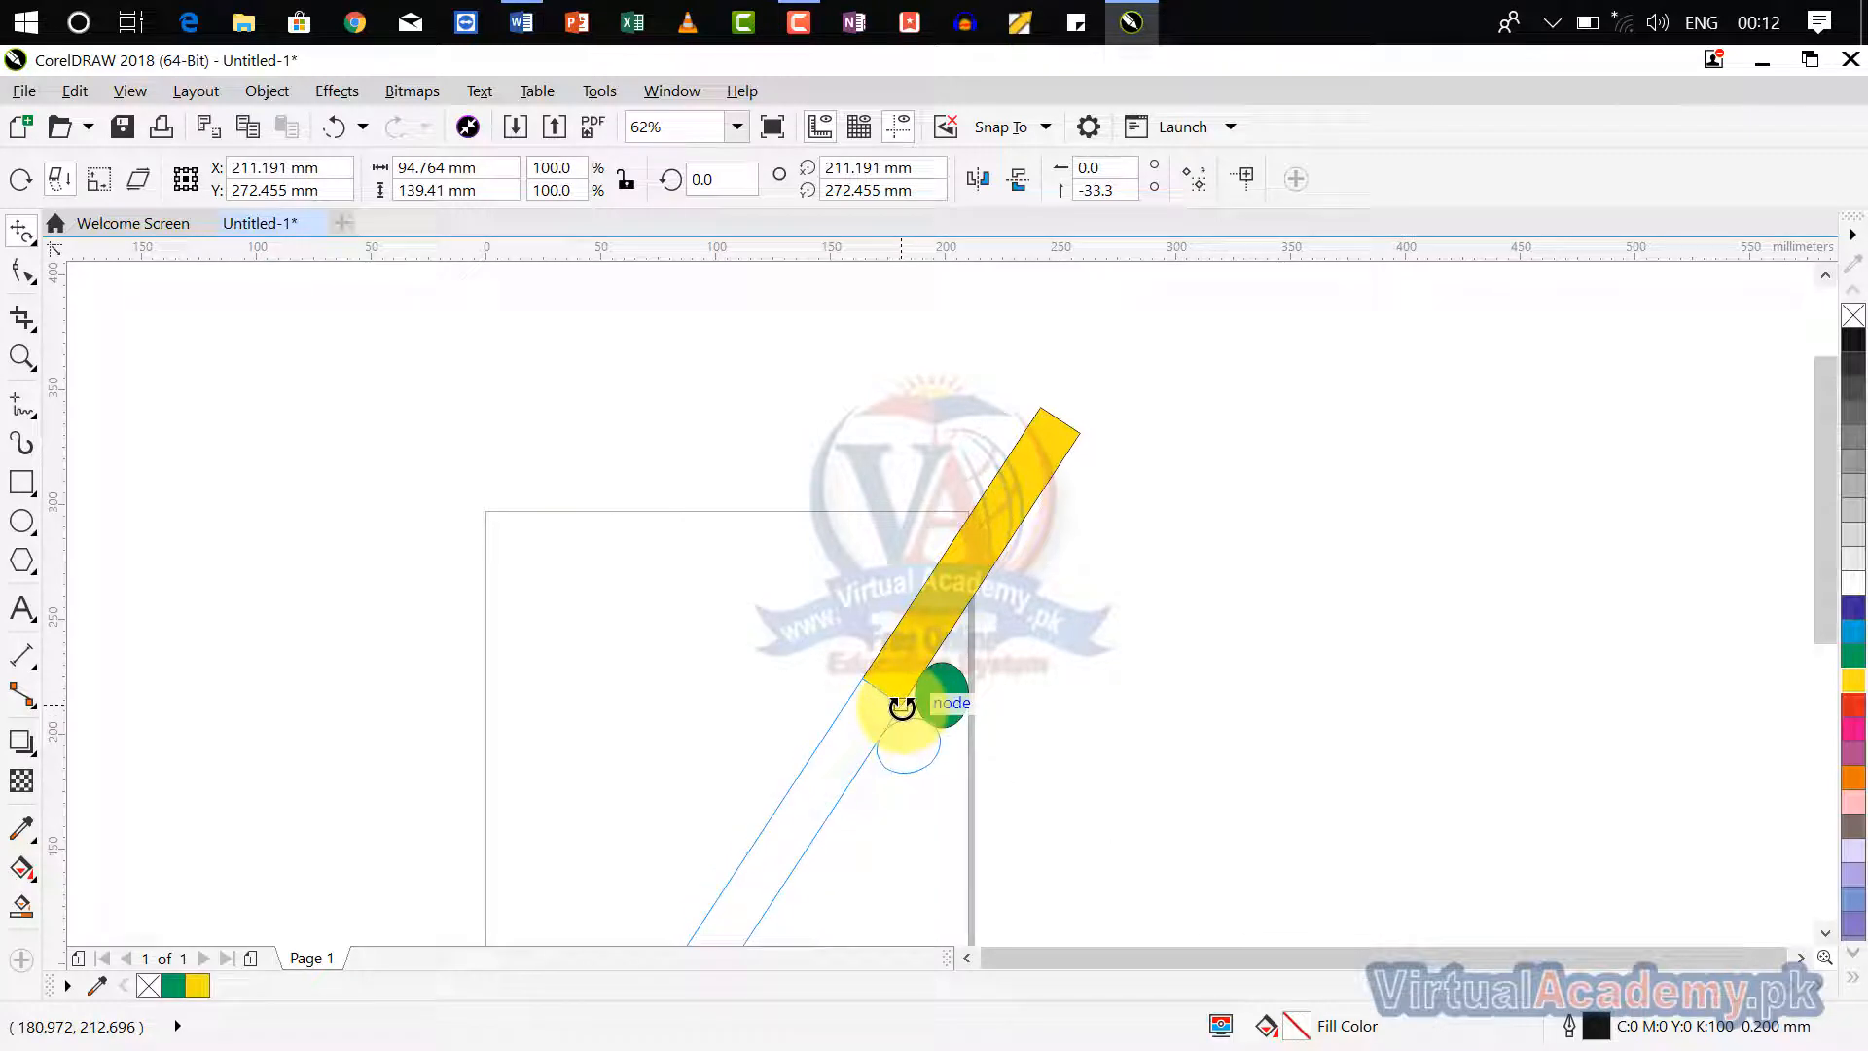
drag(901, 704, 916, 535)
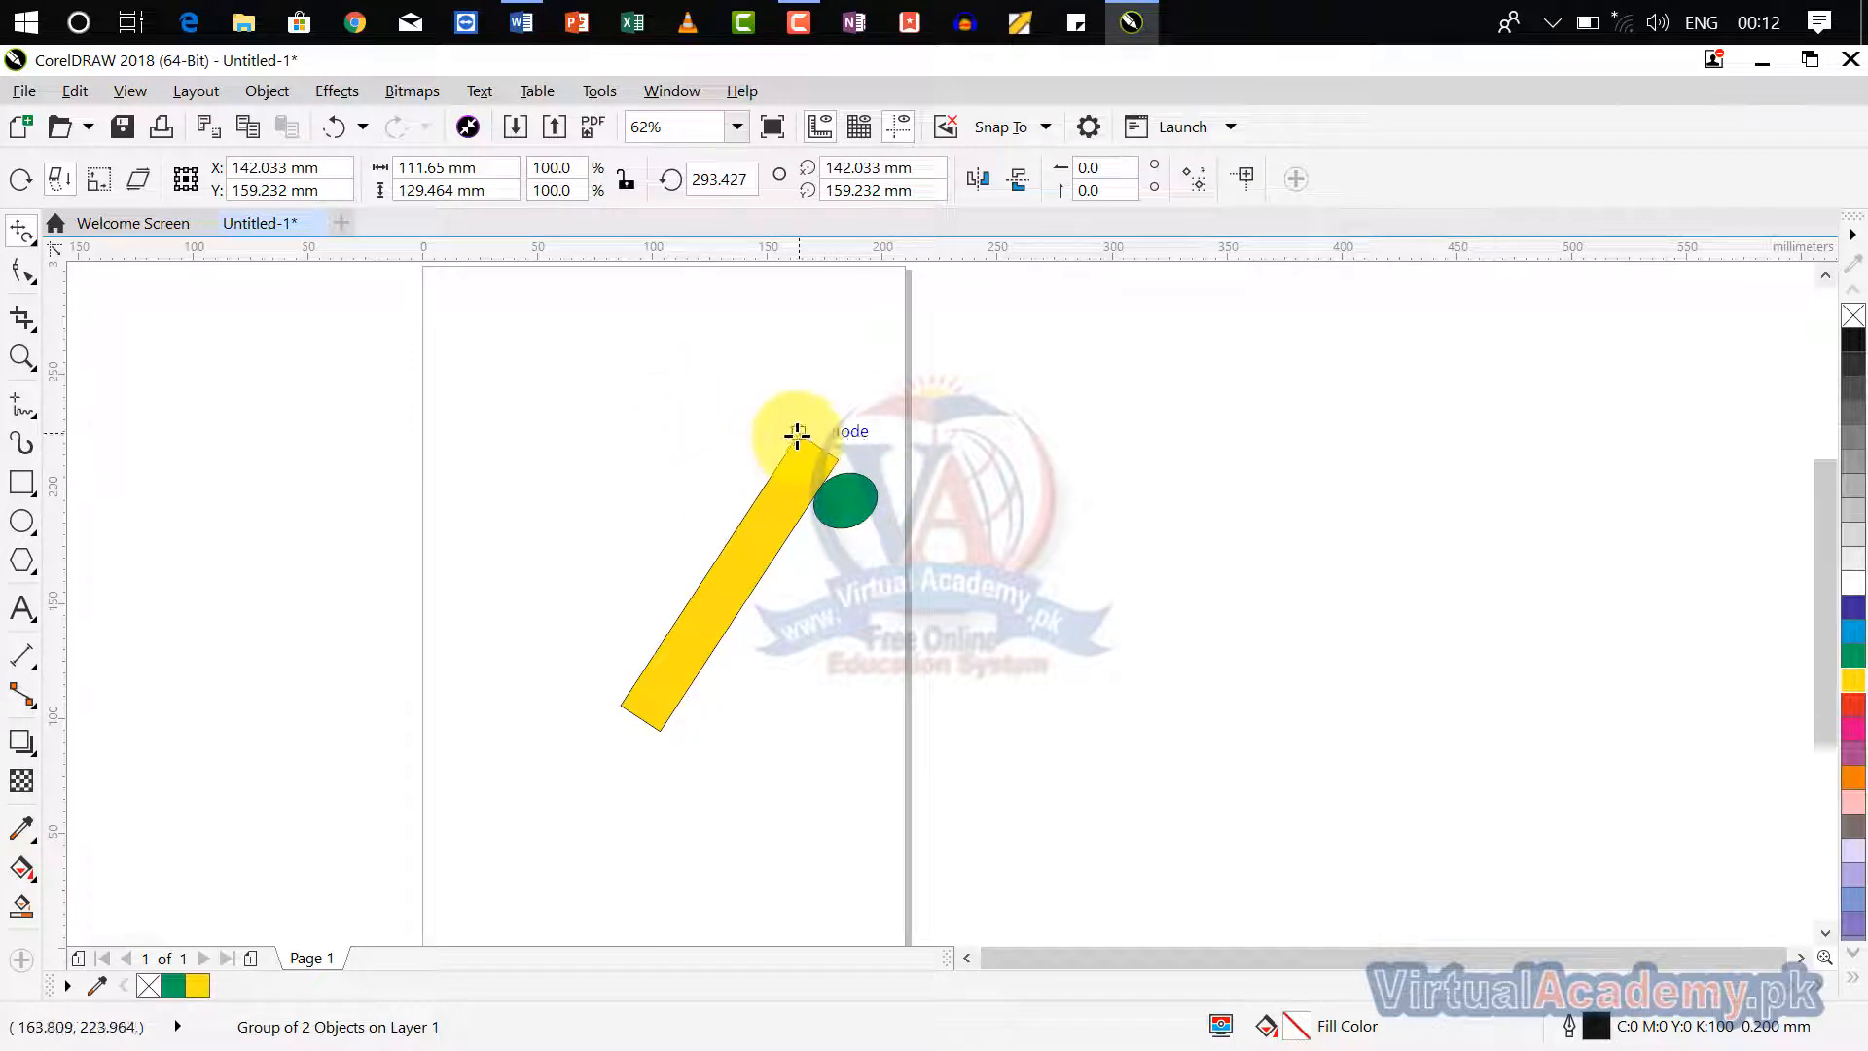
drag(797, 434, 737, 398)
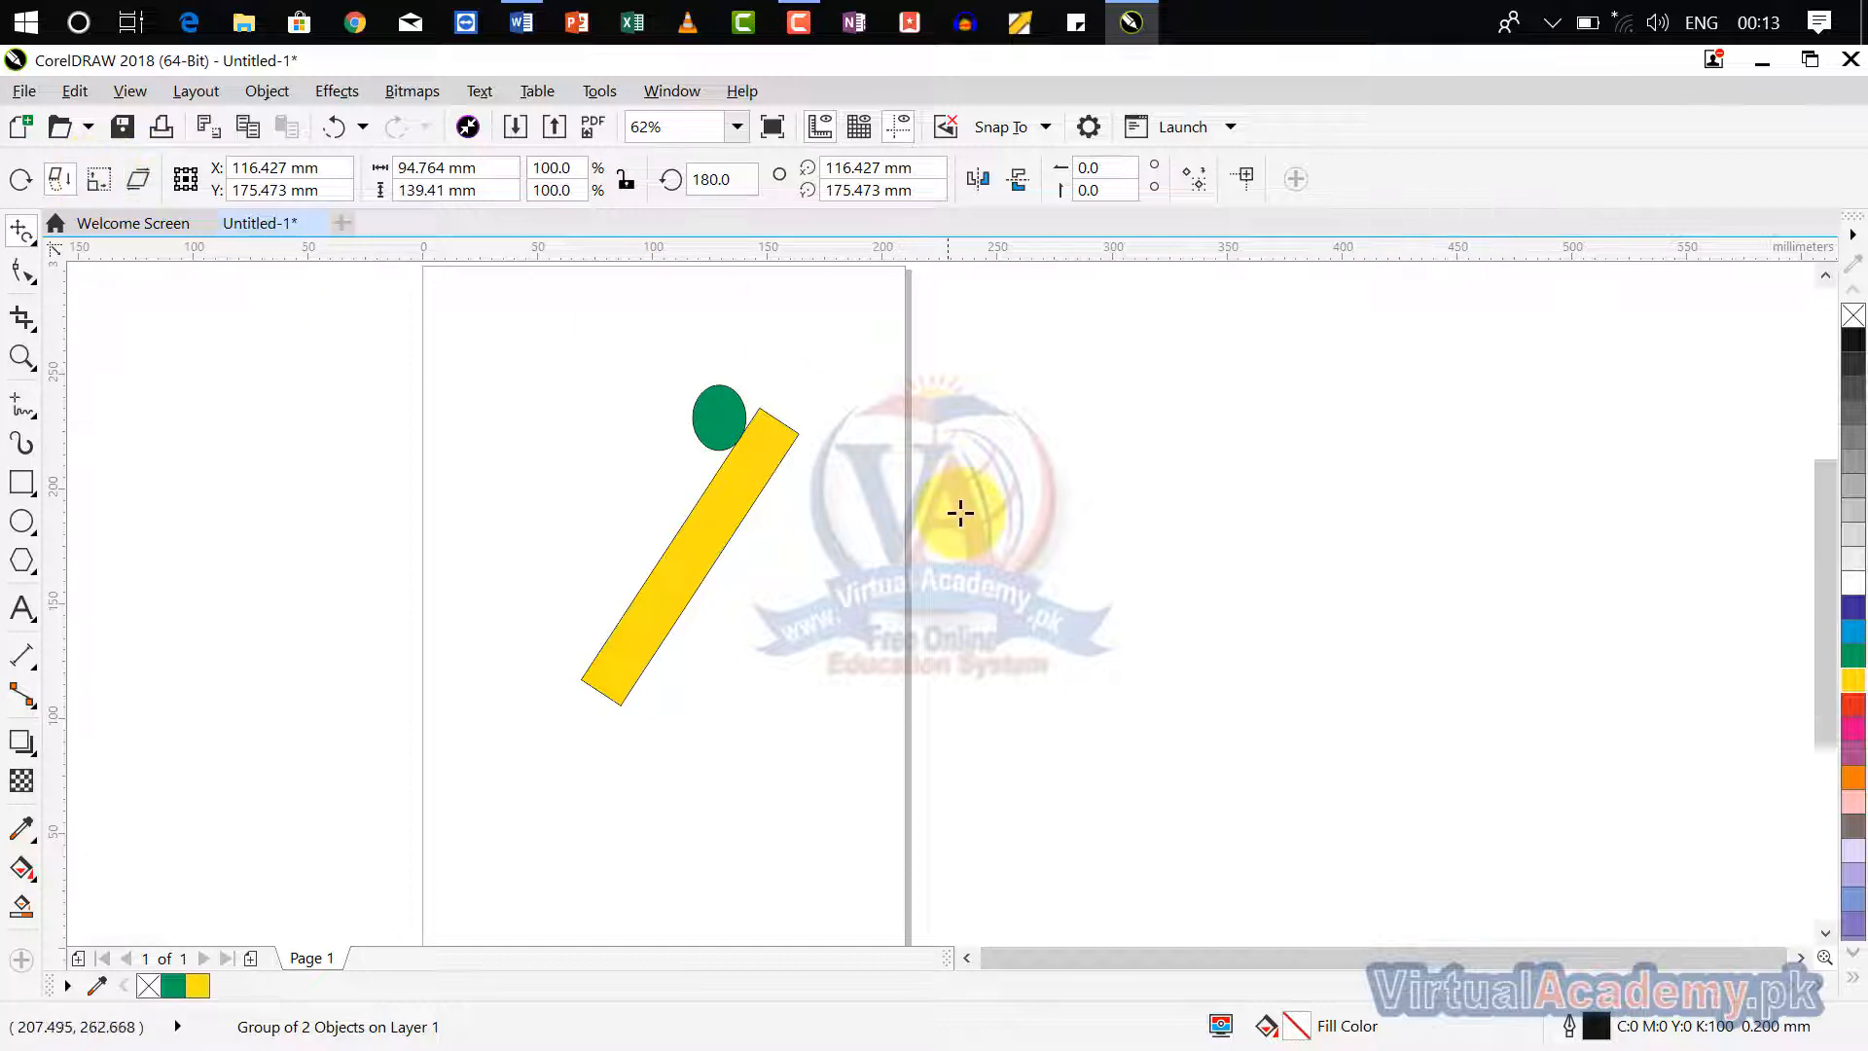
Freely scale the group from the yellow bar's lower corners, flipping it horizontally and stretching it to about 398 by 139 mm.
click(94, 179)
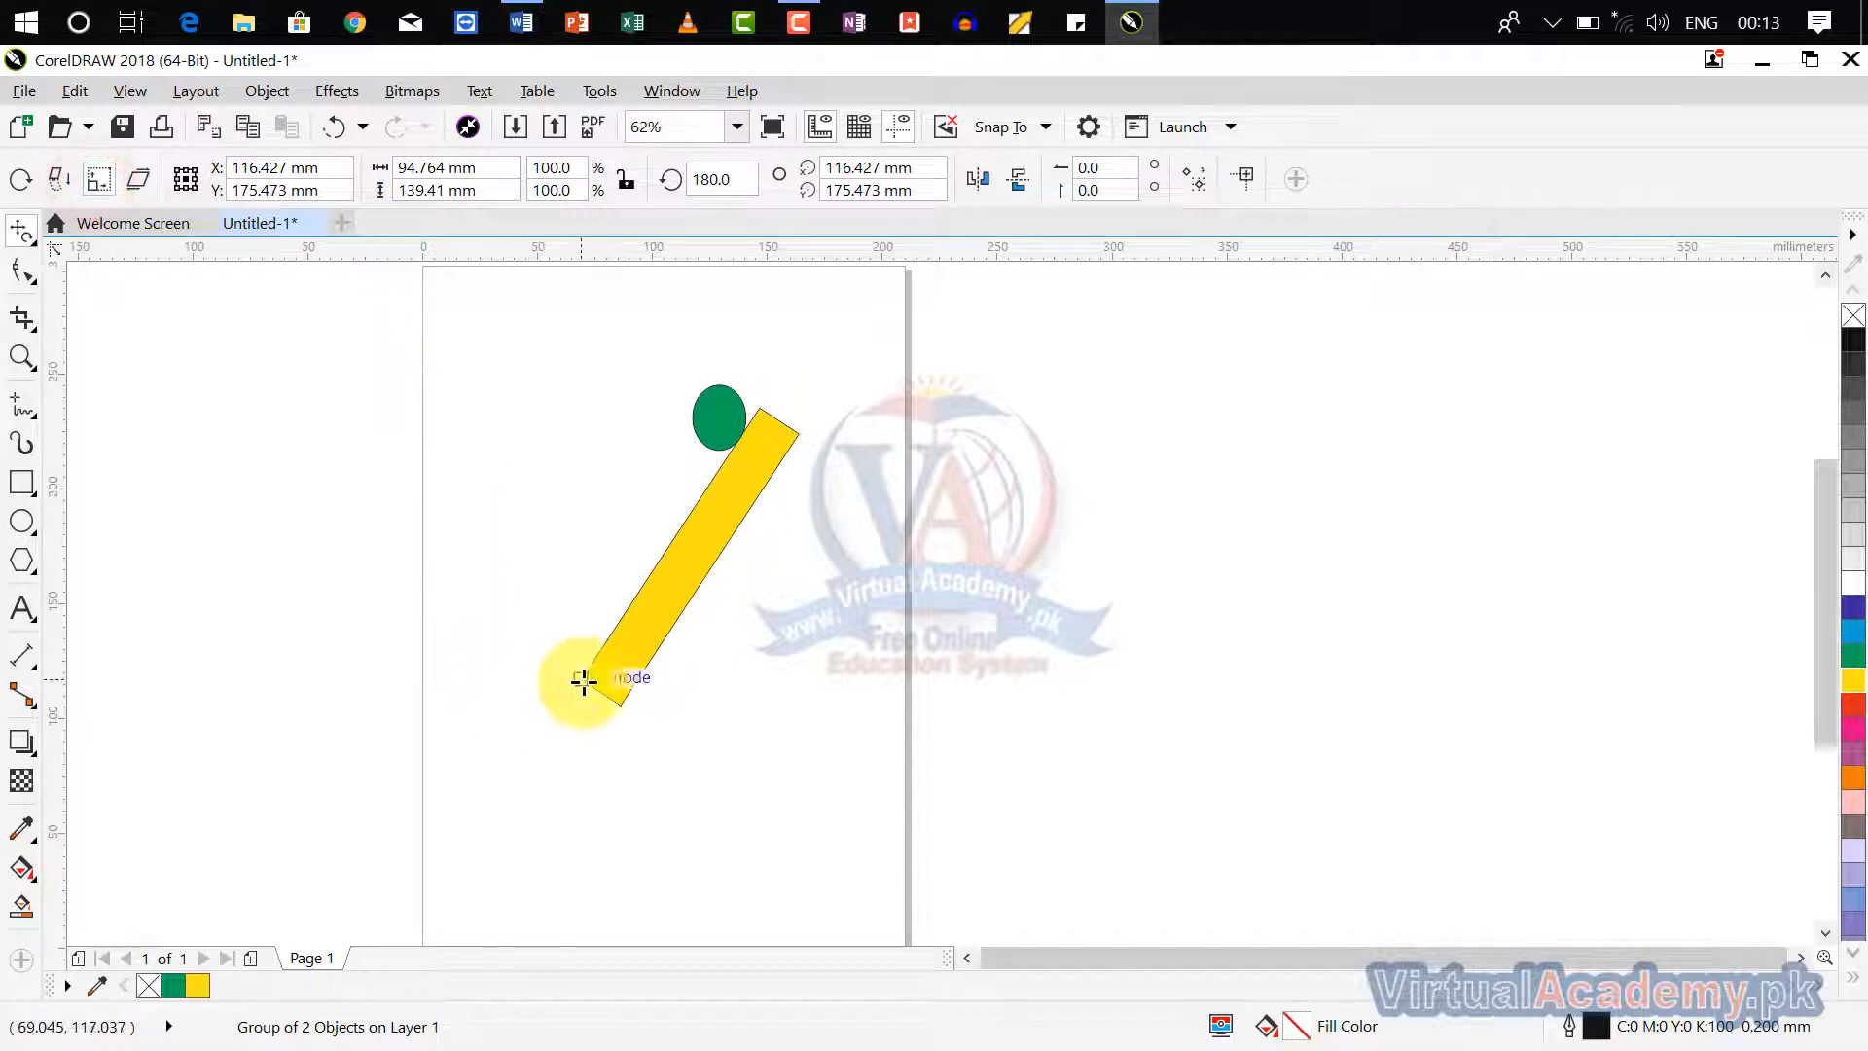
drag(584, 680, 744, 724)
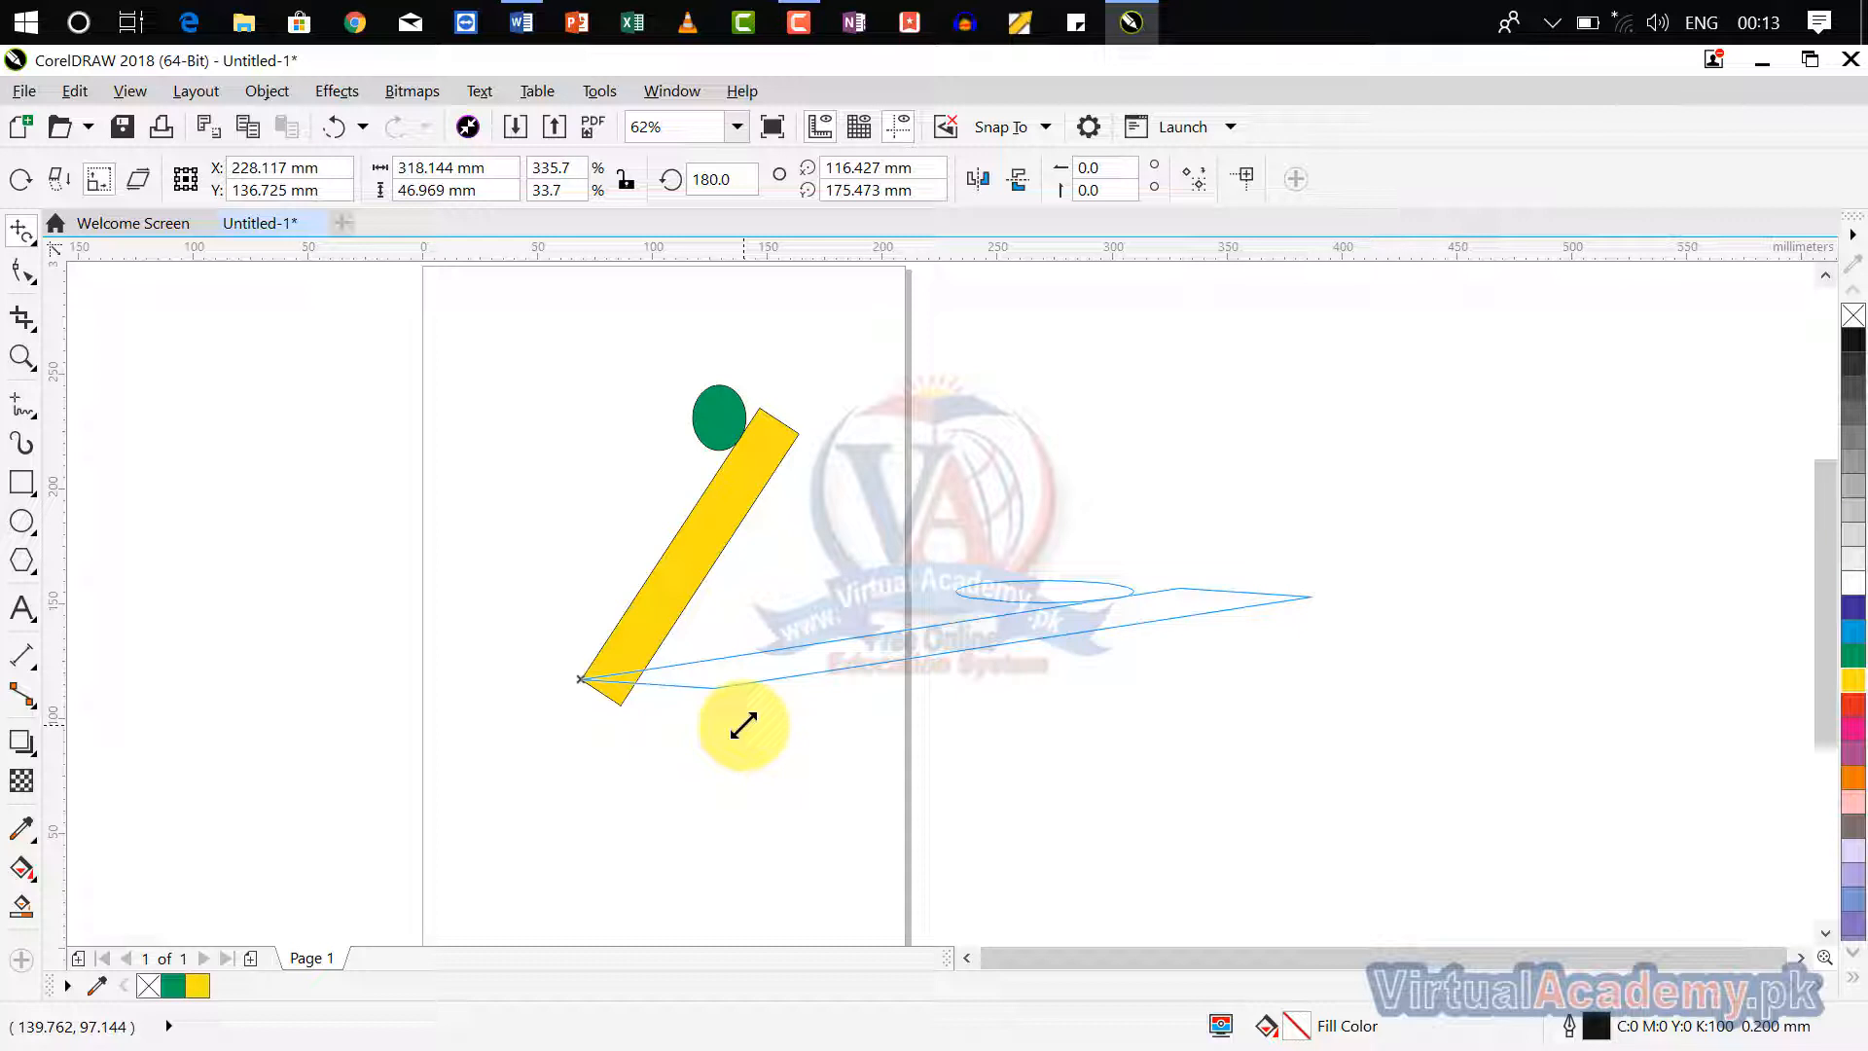
drag(743, 725, 440, 717)
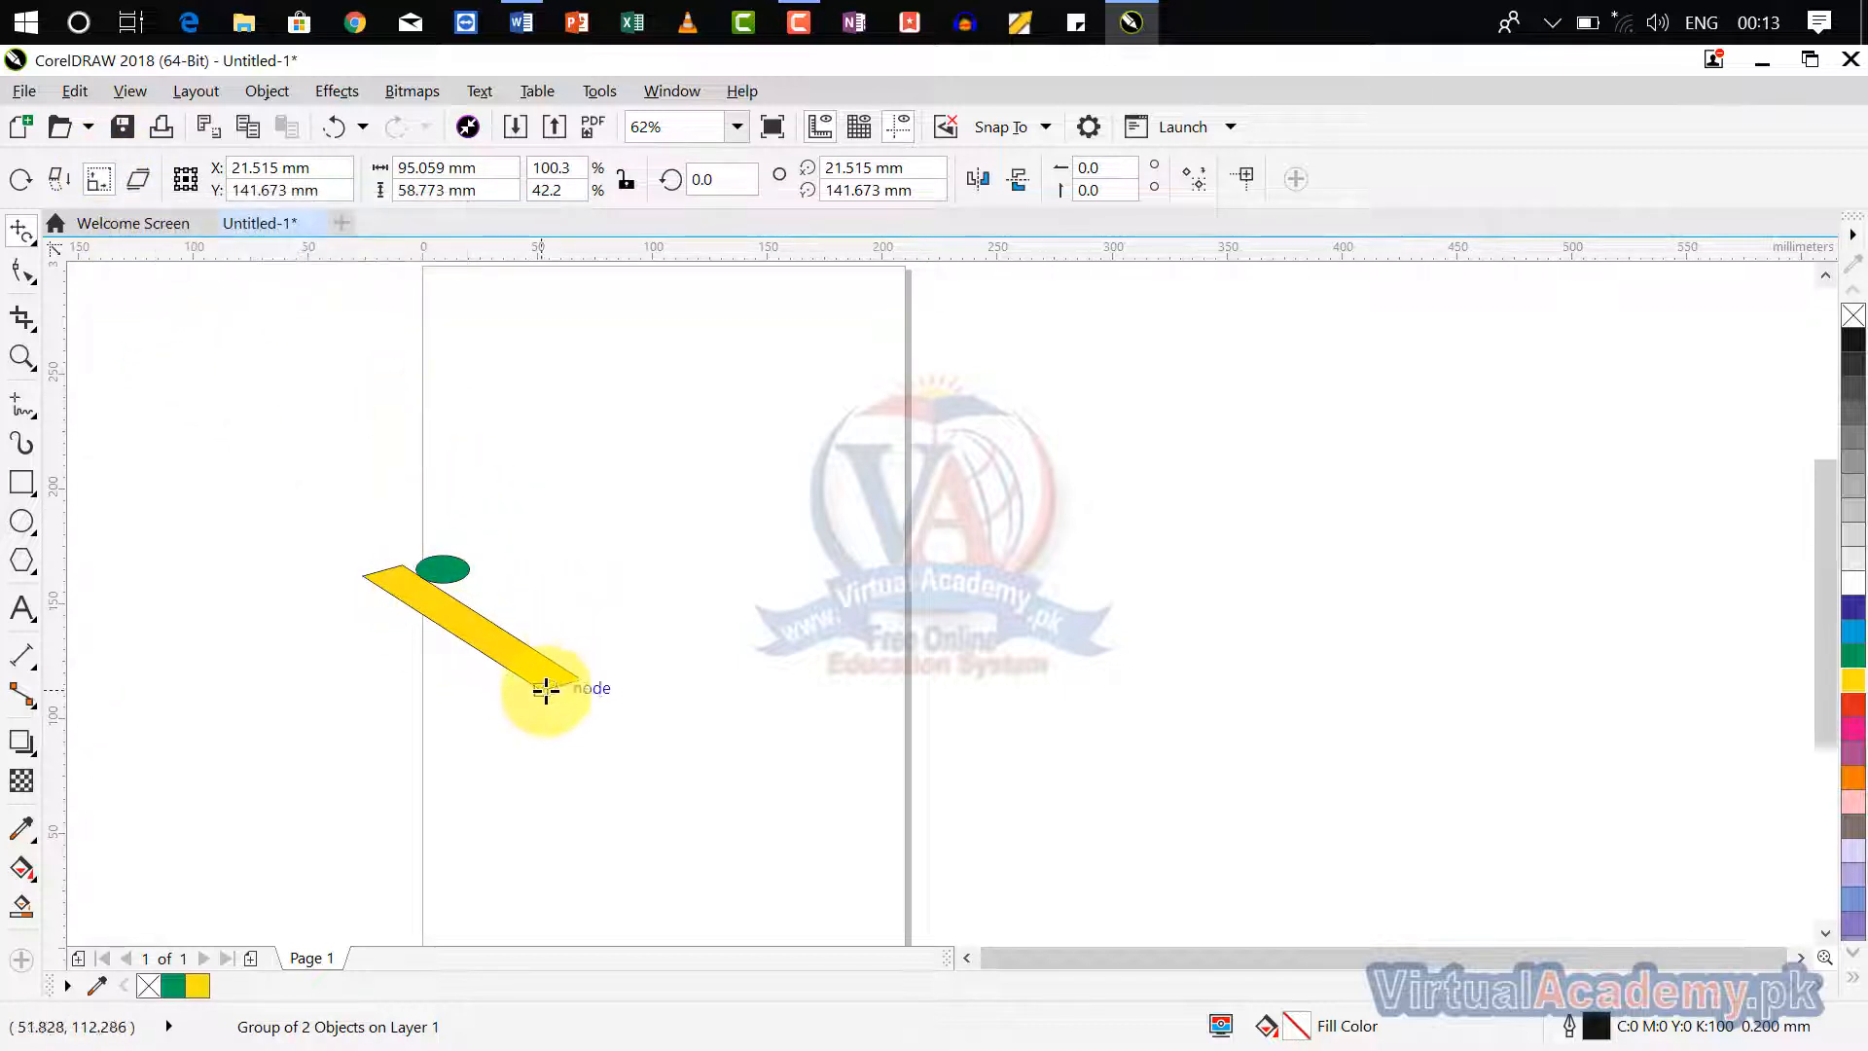
drag(540, 691, 701, 659)
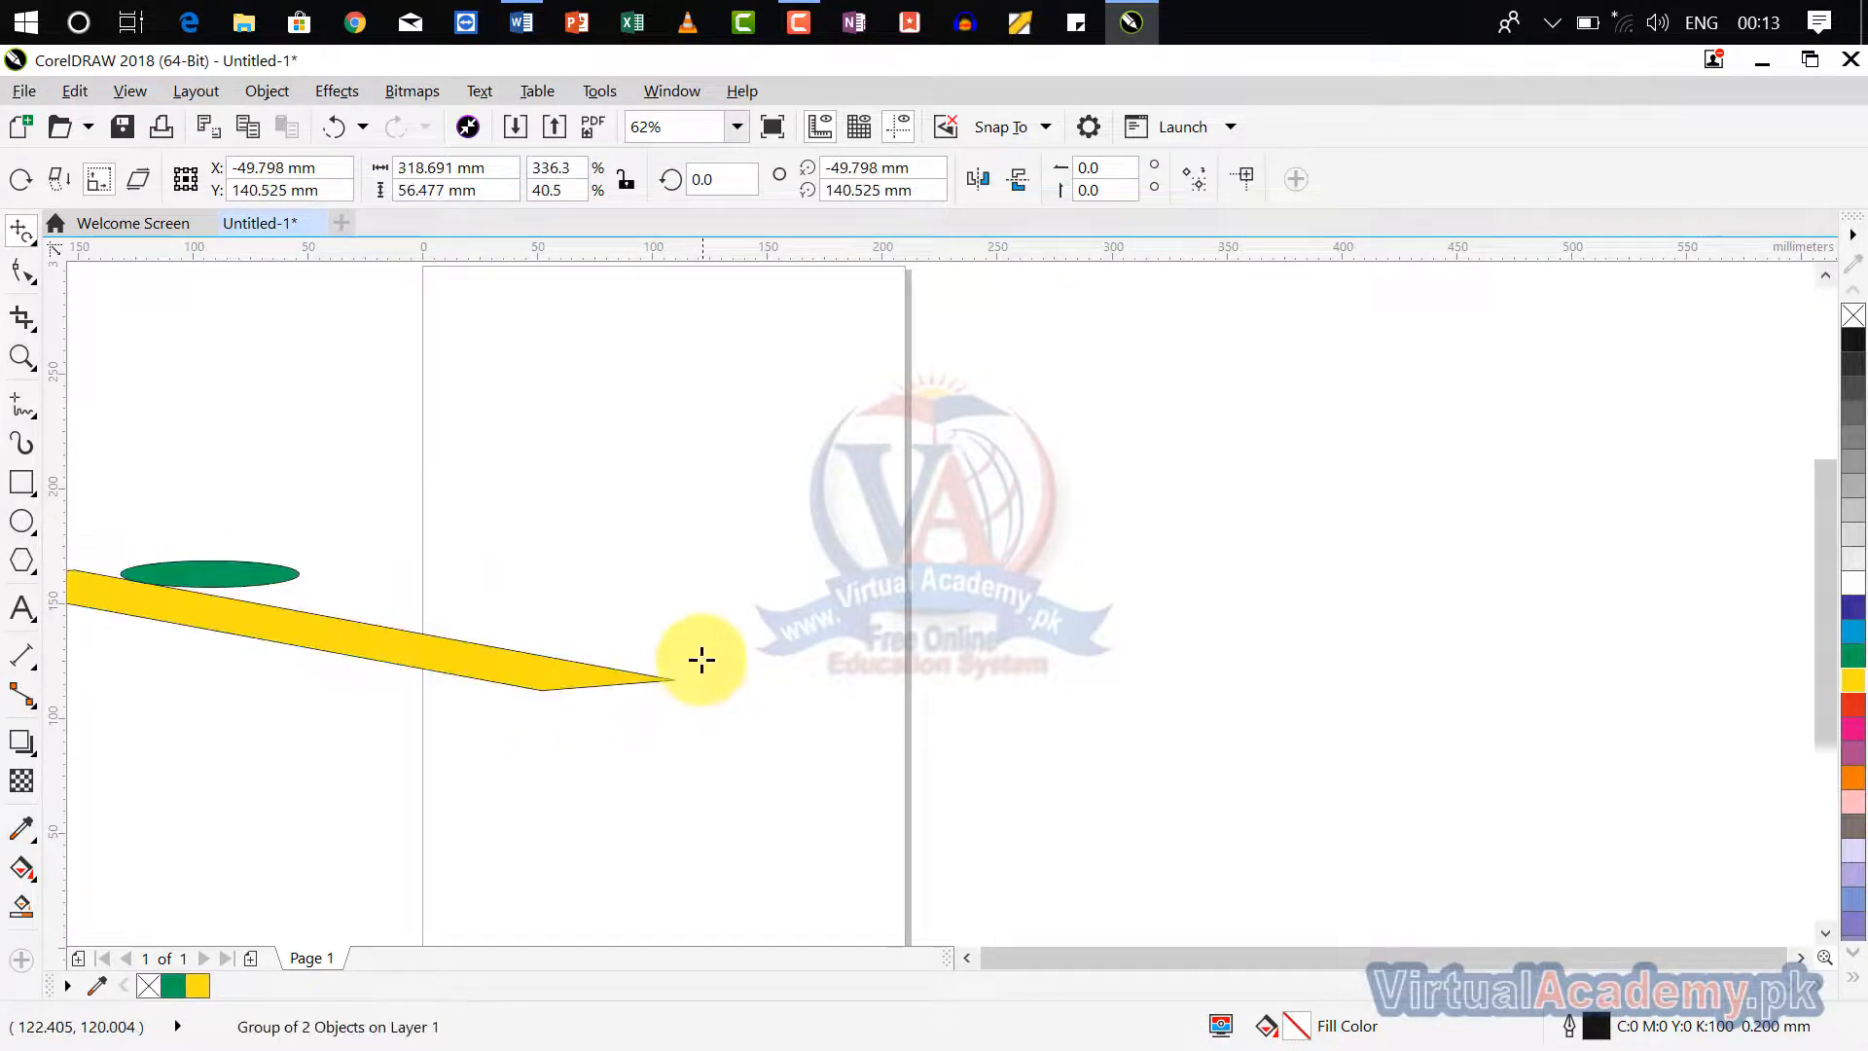
scroll(701, 659, down, 3)
scroll(705, 652, up, 3)
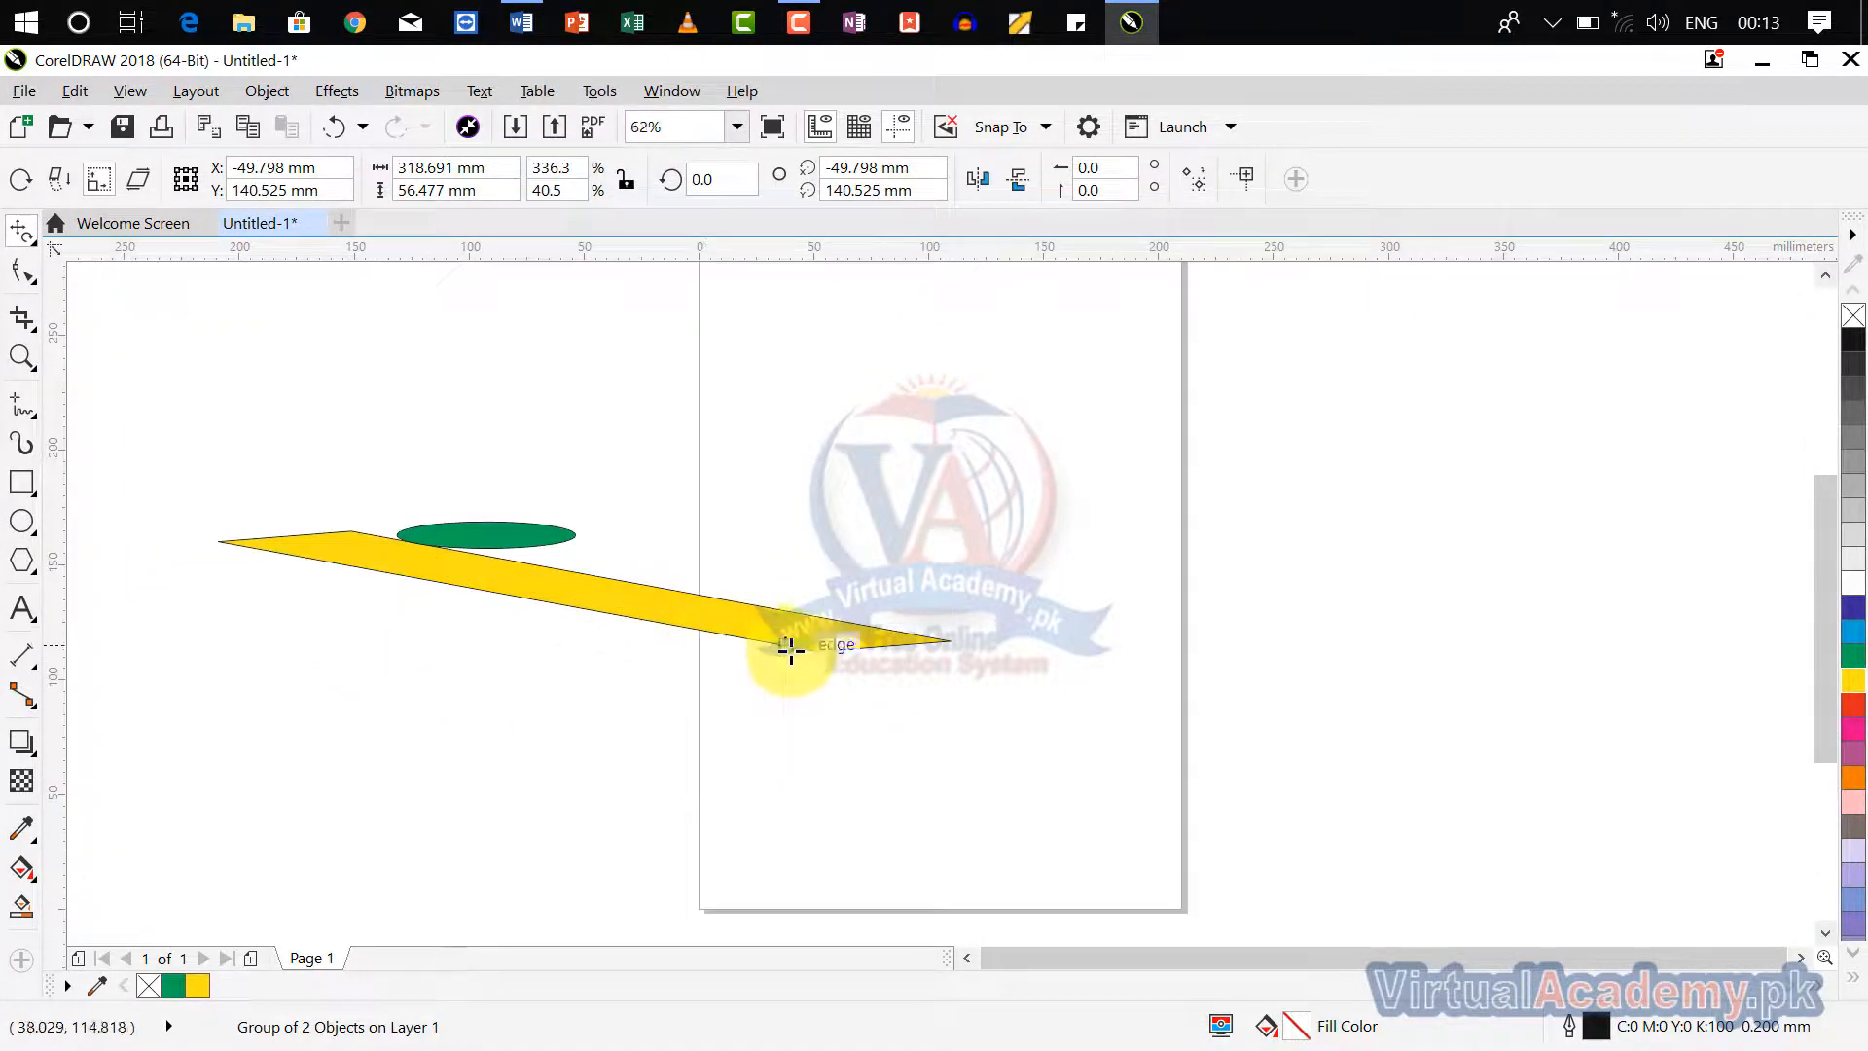
drag(814, 648, 835, 541)
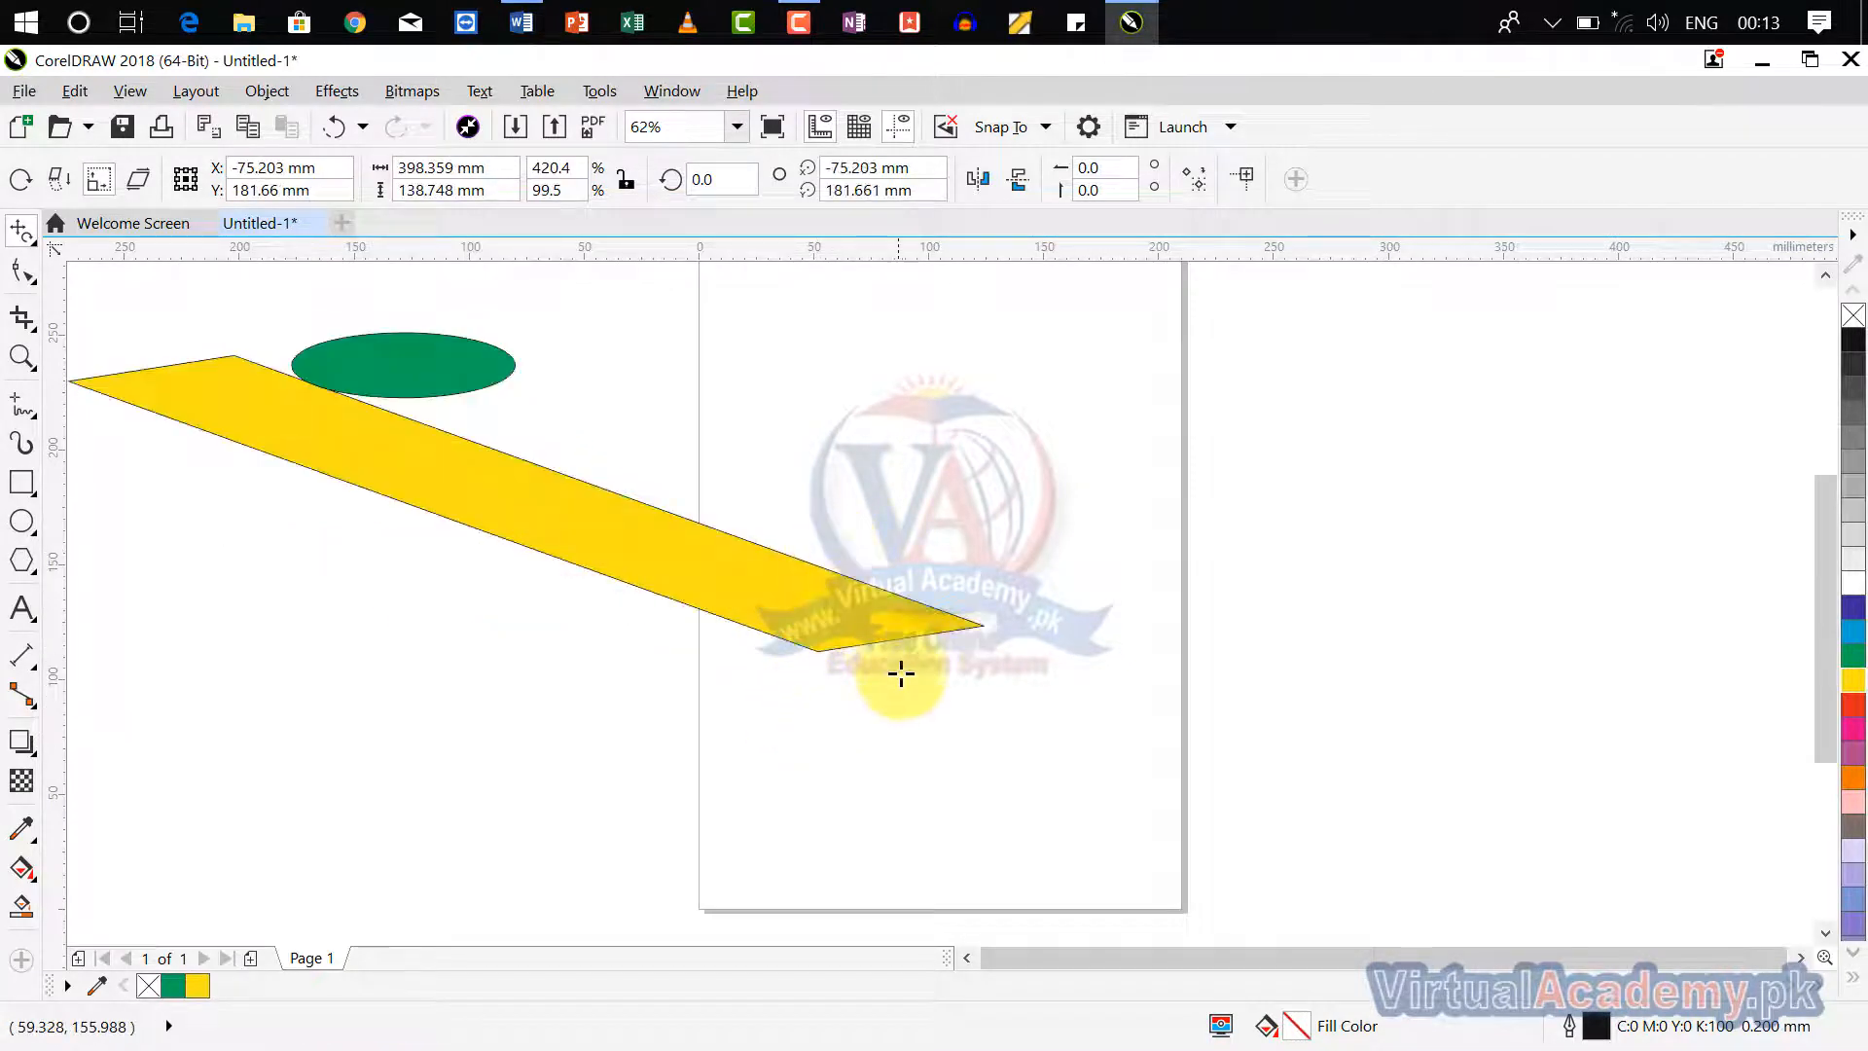
scroll(900, 678, down, 1)
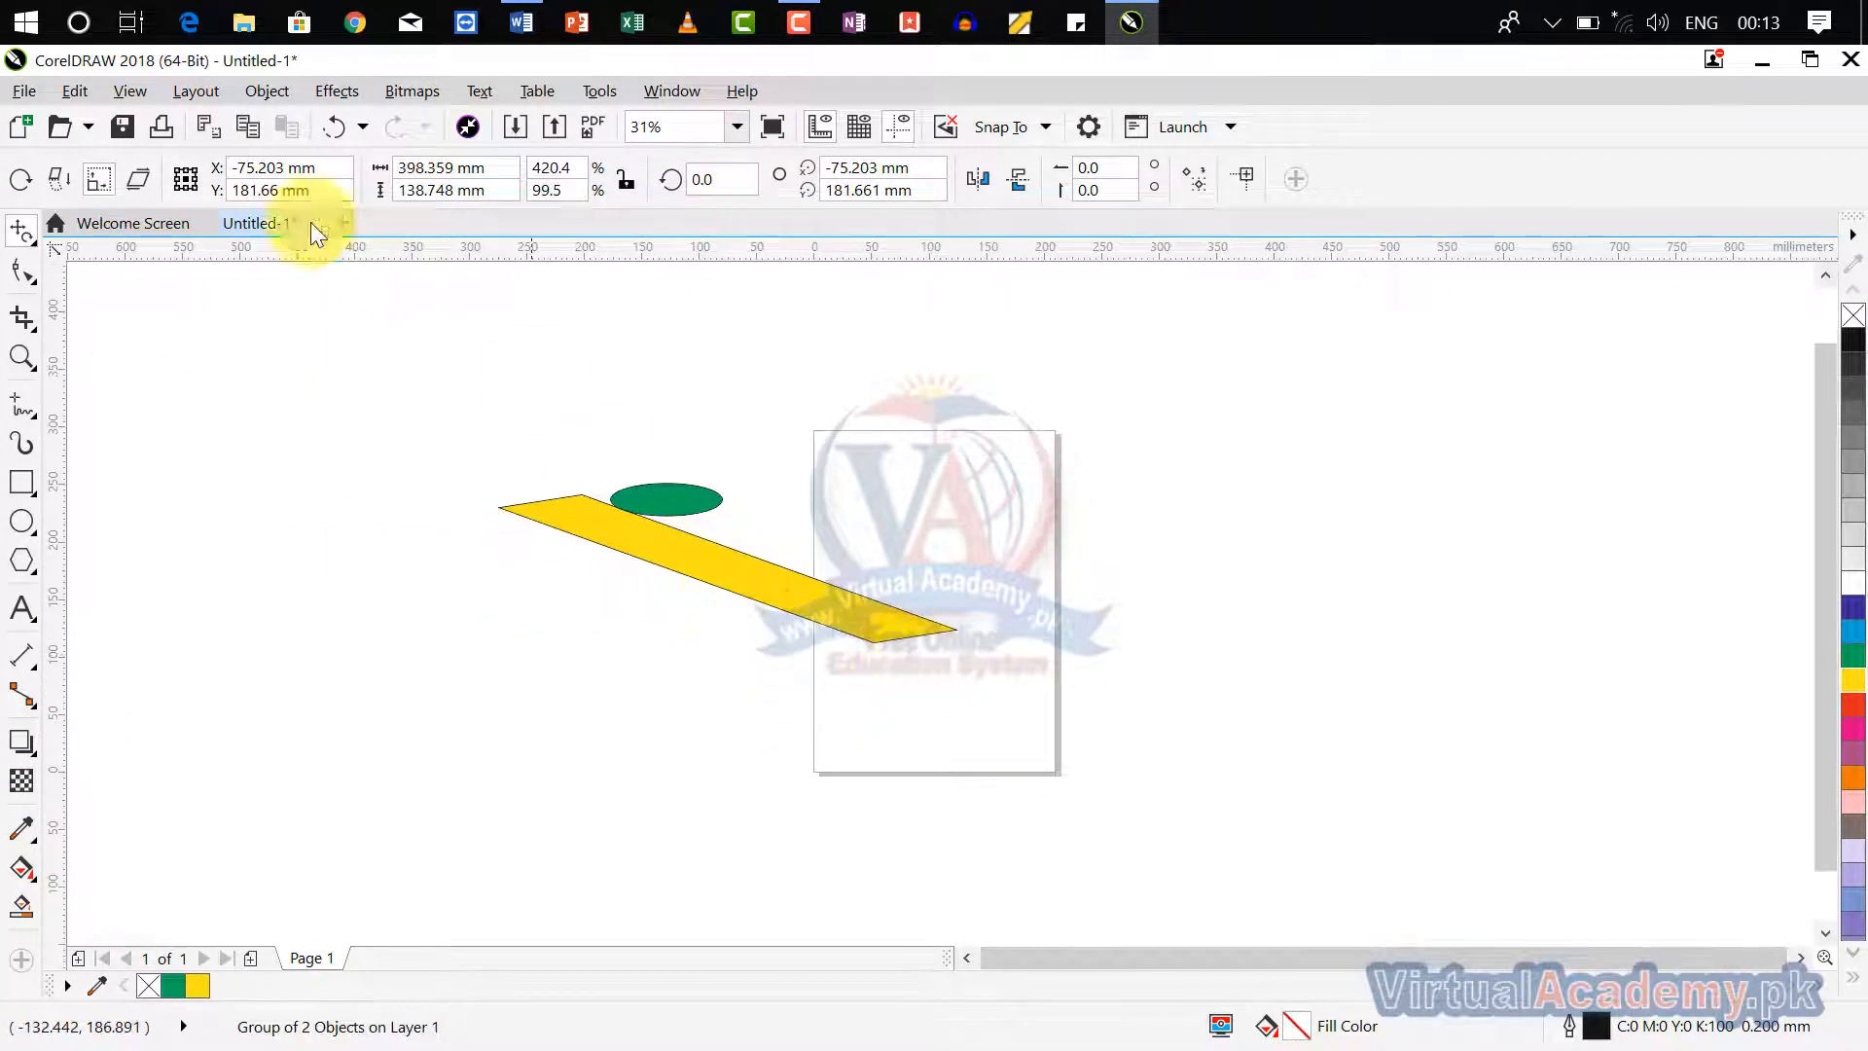
Freely skew the group about the yellow bar's lower corners, ending with it upright at about 181 by 266 mm.
click(140, 183)
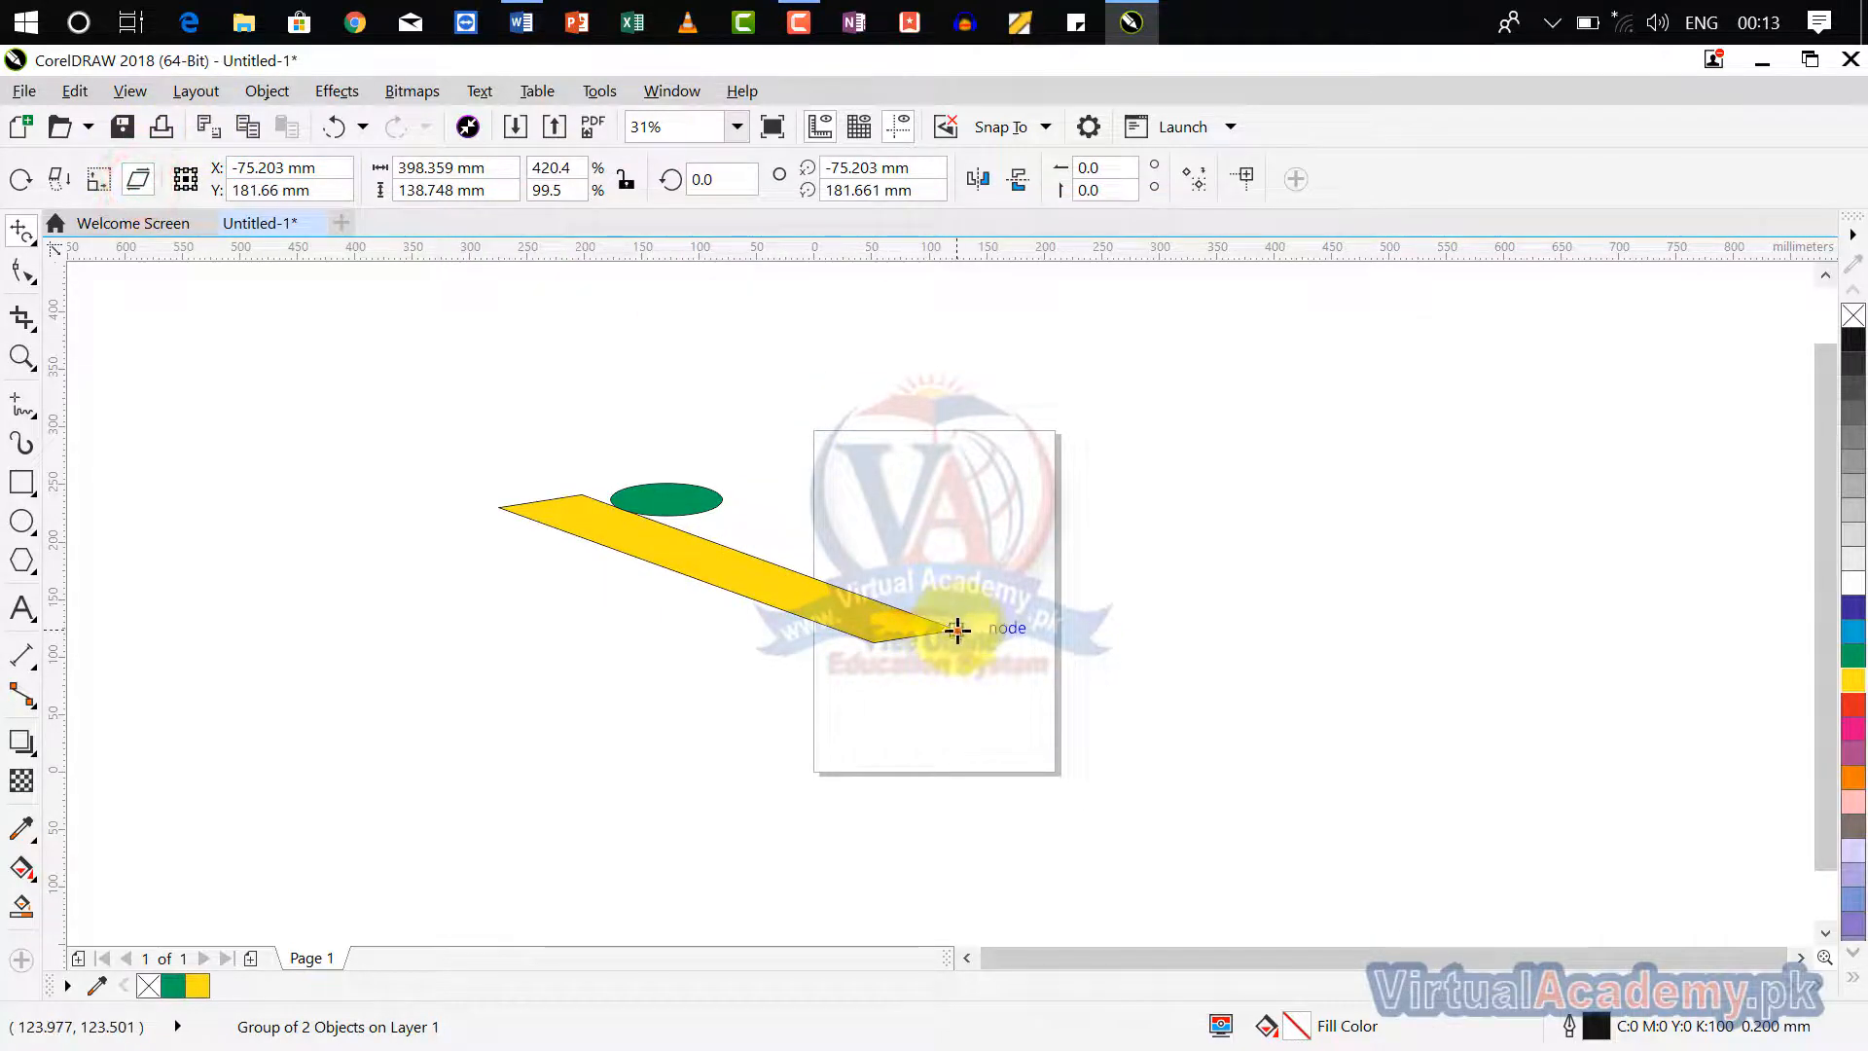
drag(957, 631, 831, 749)
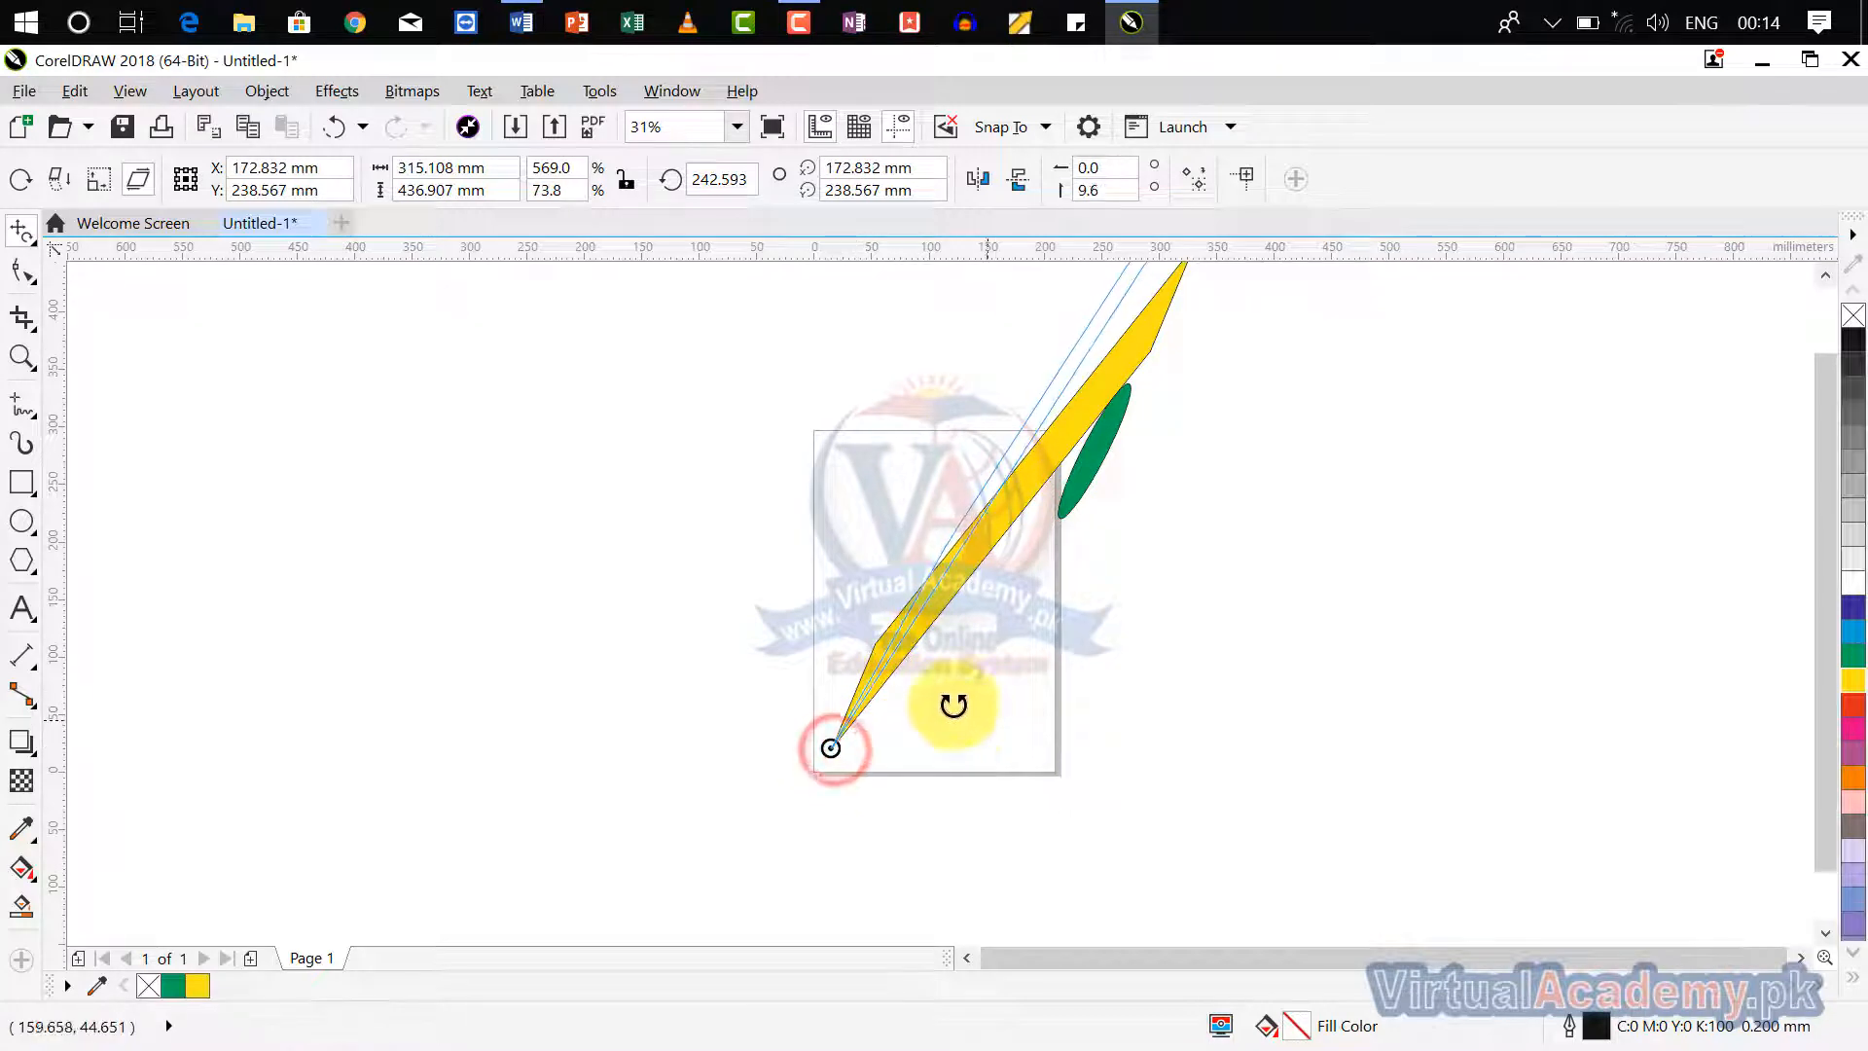
drag(951, 704, 826, 618)
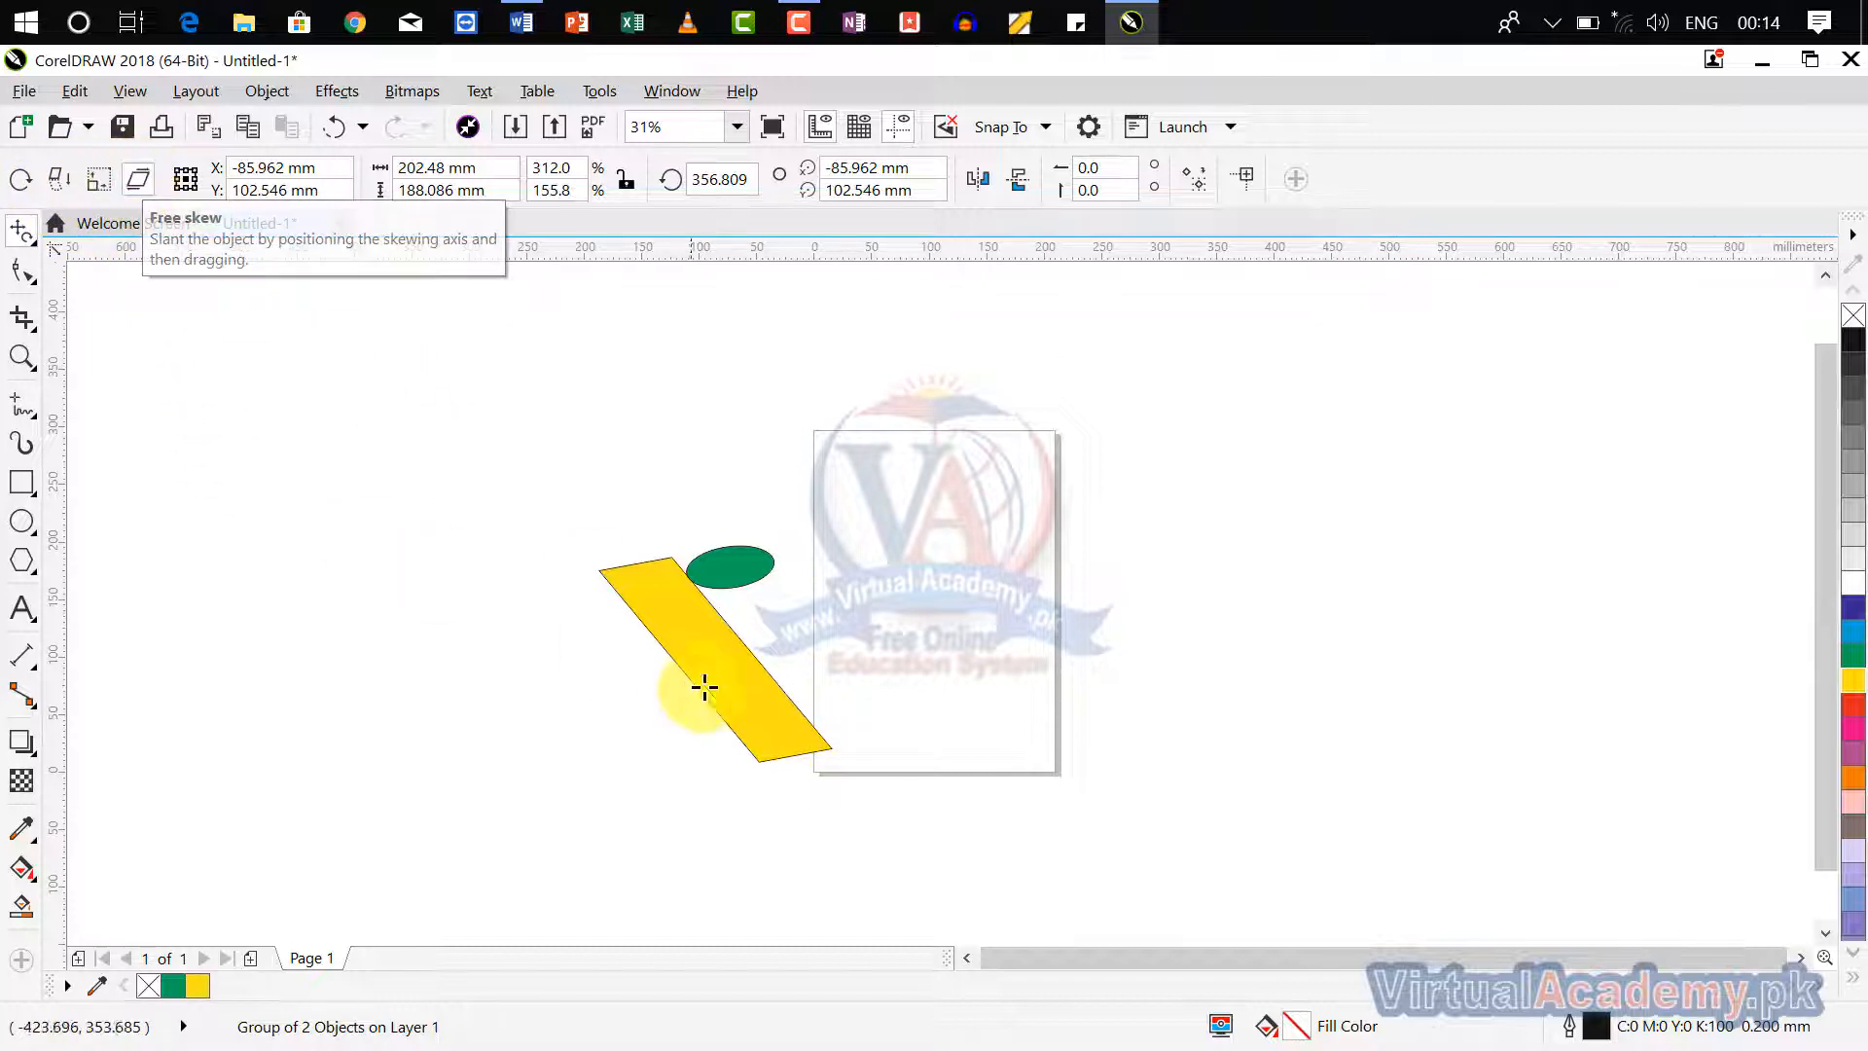
drag(760, 762, 846, 788)
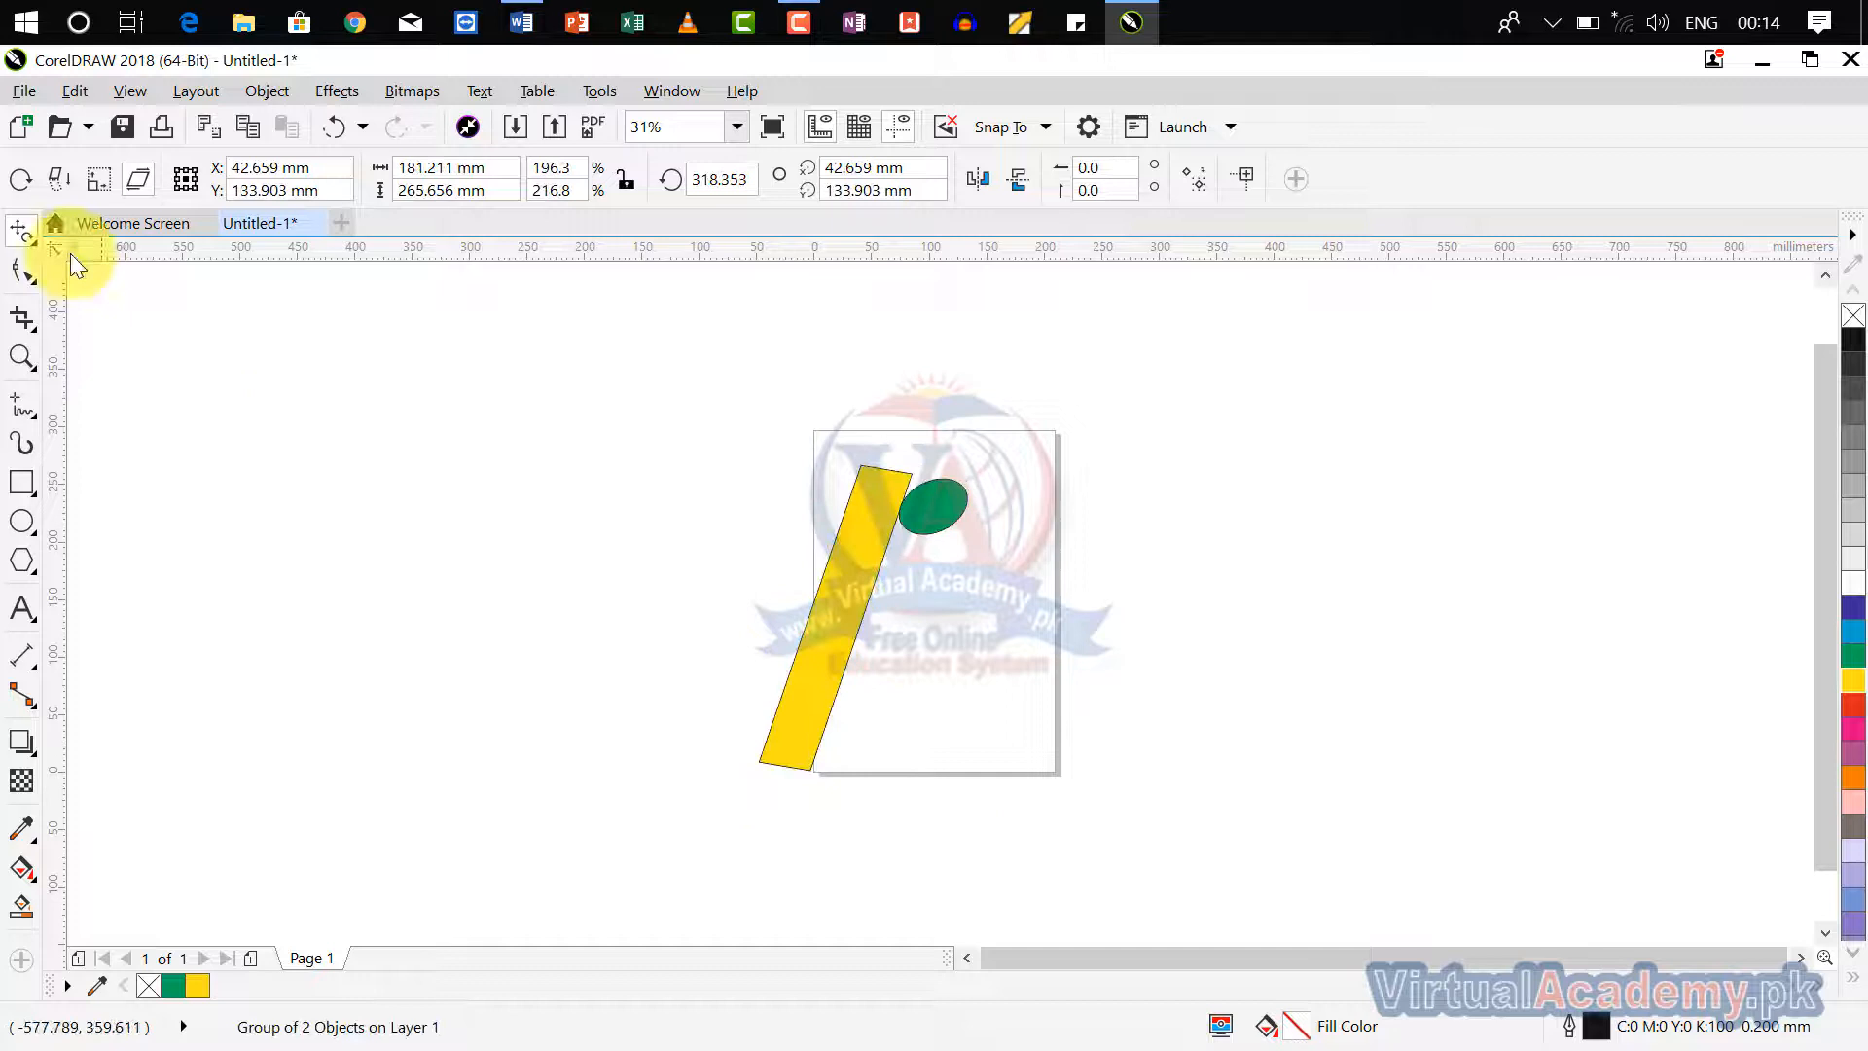
Freely scale the group from the yellow bar's lower corner to about 217 by 274 mm.
click(94, 178)
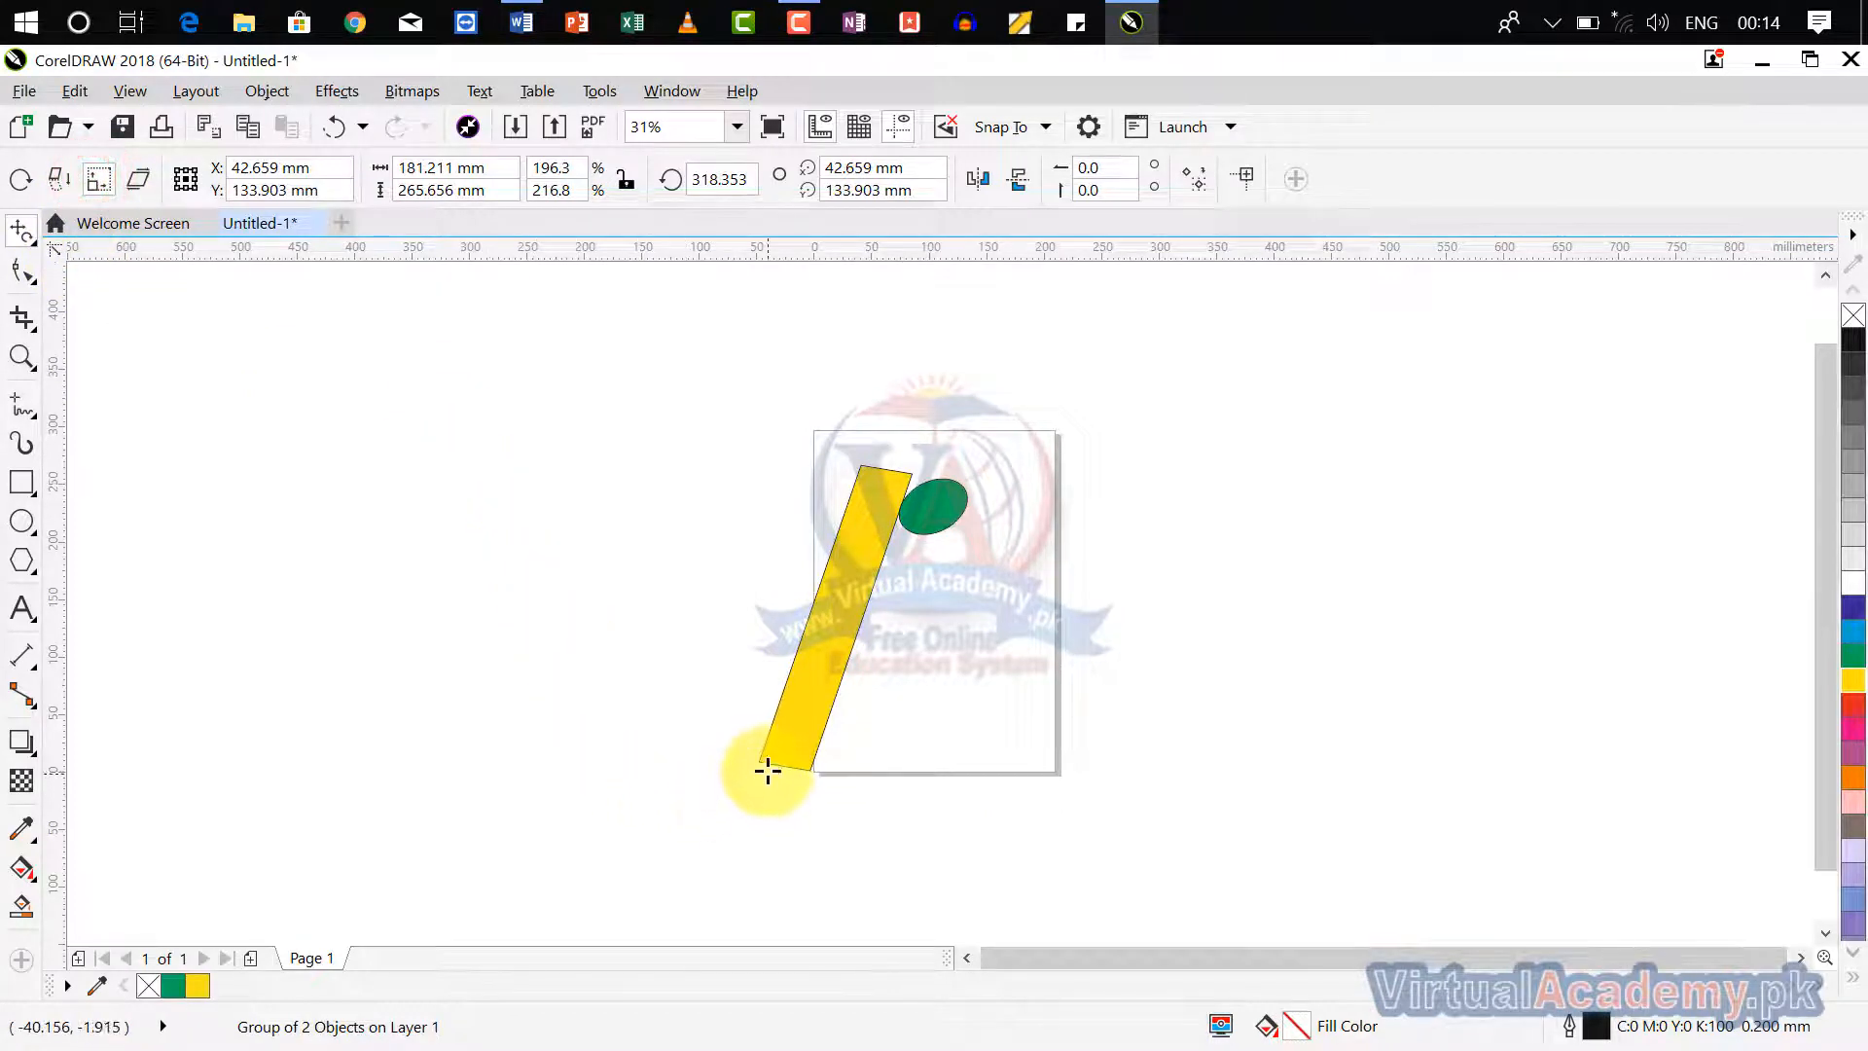
drag(762, 763, 800, 763)
scroll(784, 681, down, 2)
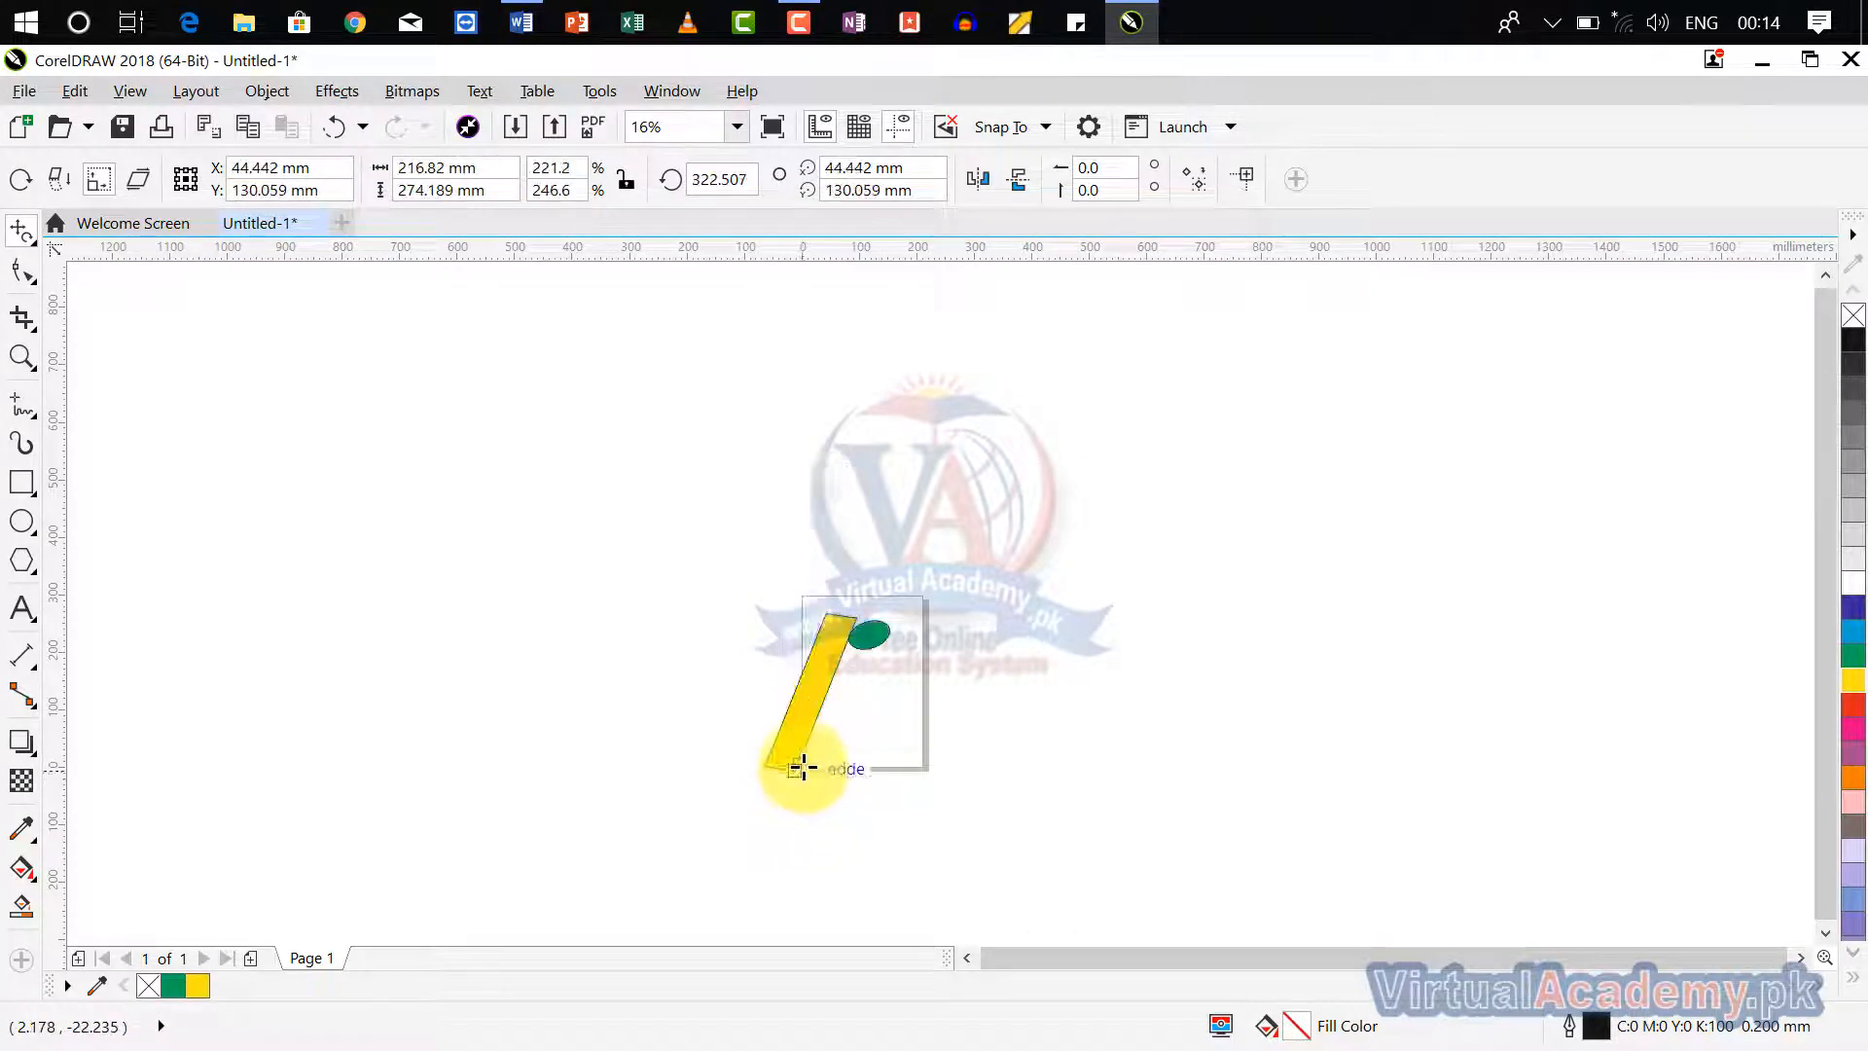
scroll(798, 759, up, 2)
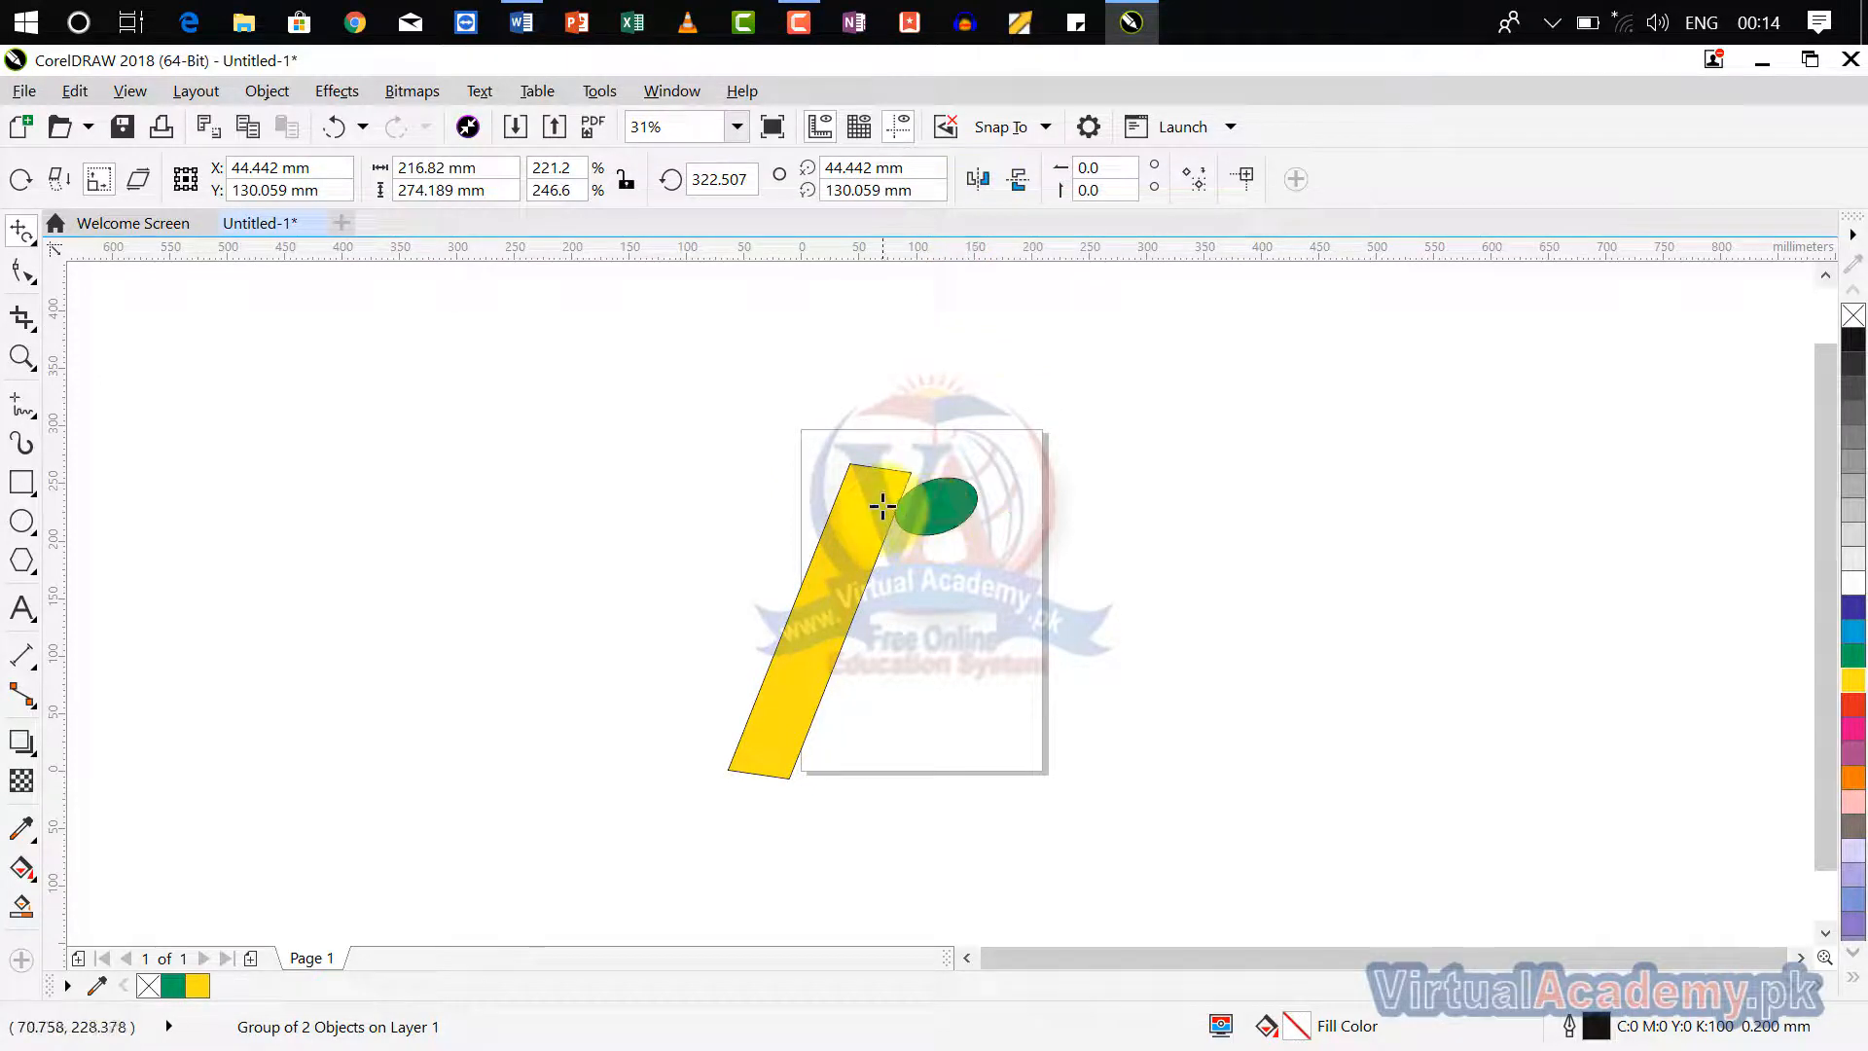
Mirror the group horizontally several times and vertically once, ending with the ellipse beside the yellow bar's lower end.
click(978, 178)
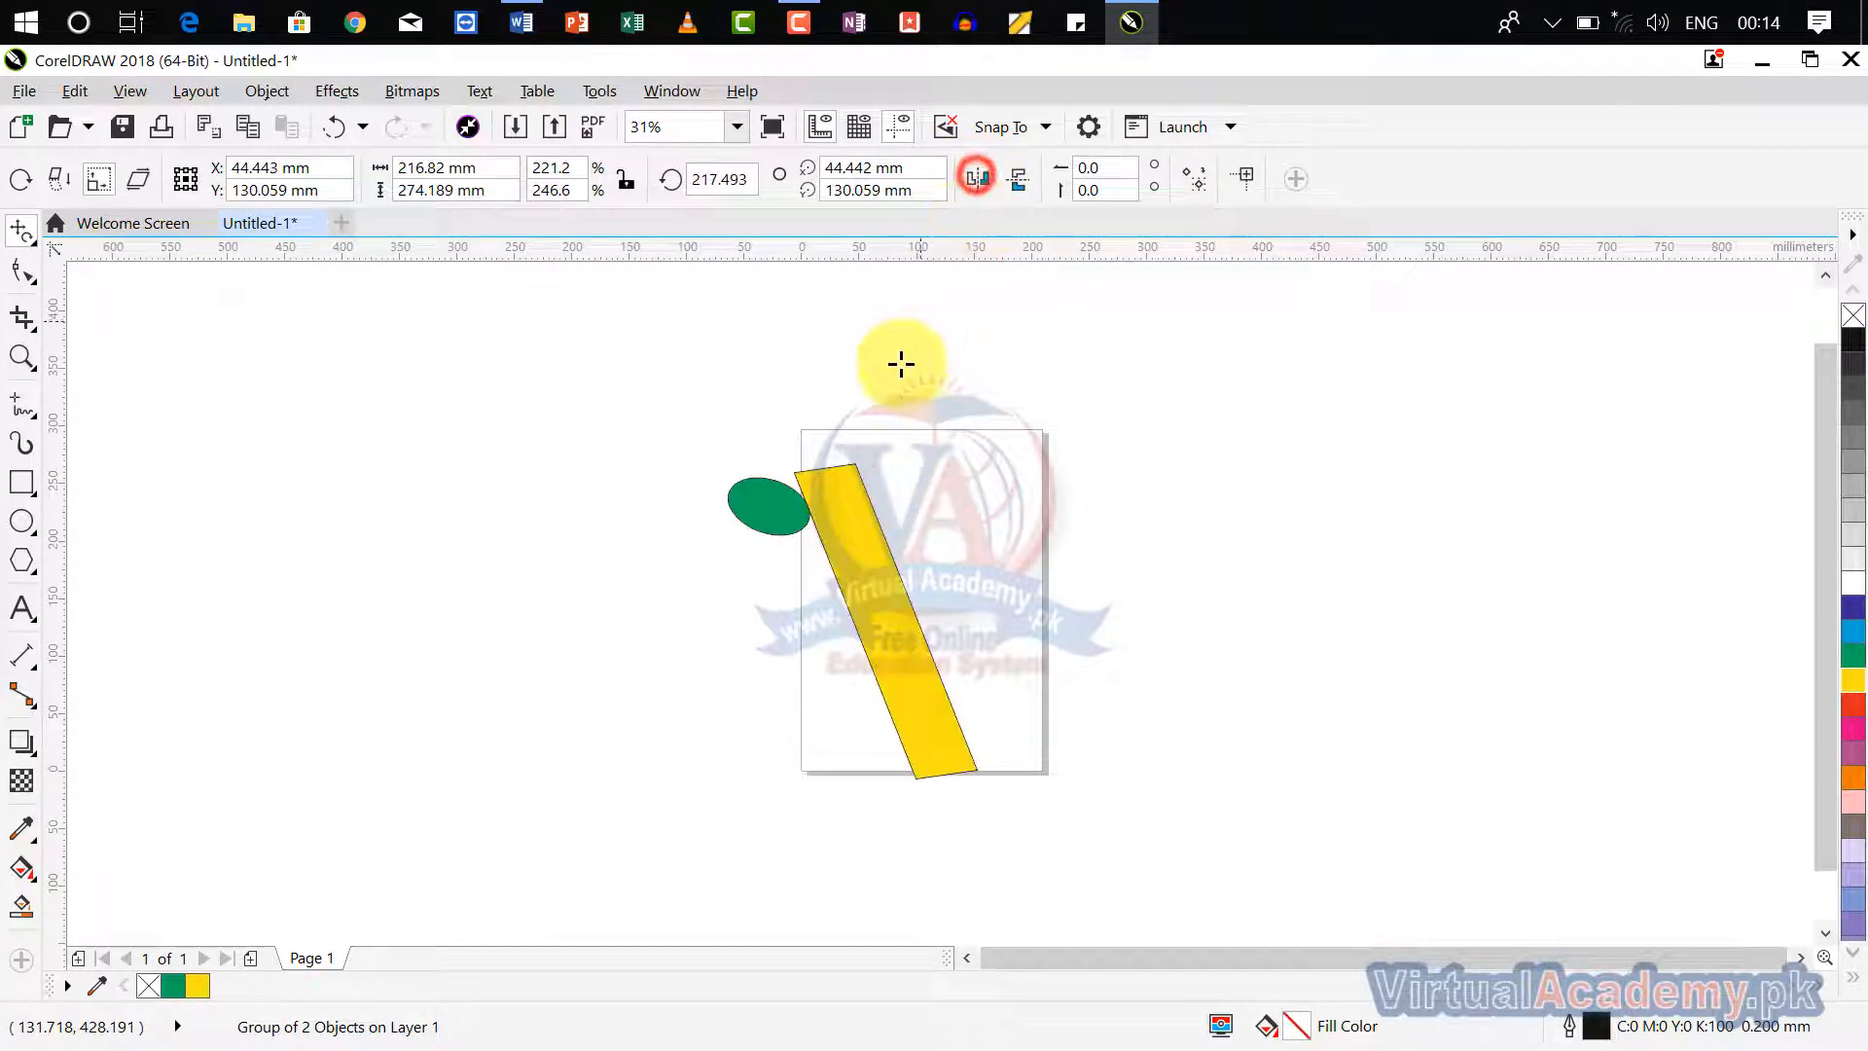
click(984, 179)
click(984, 179)
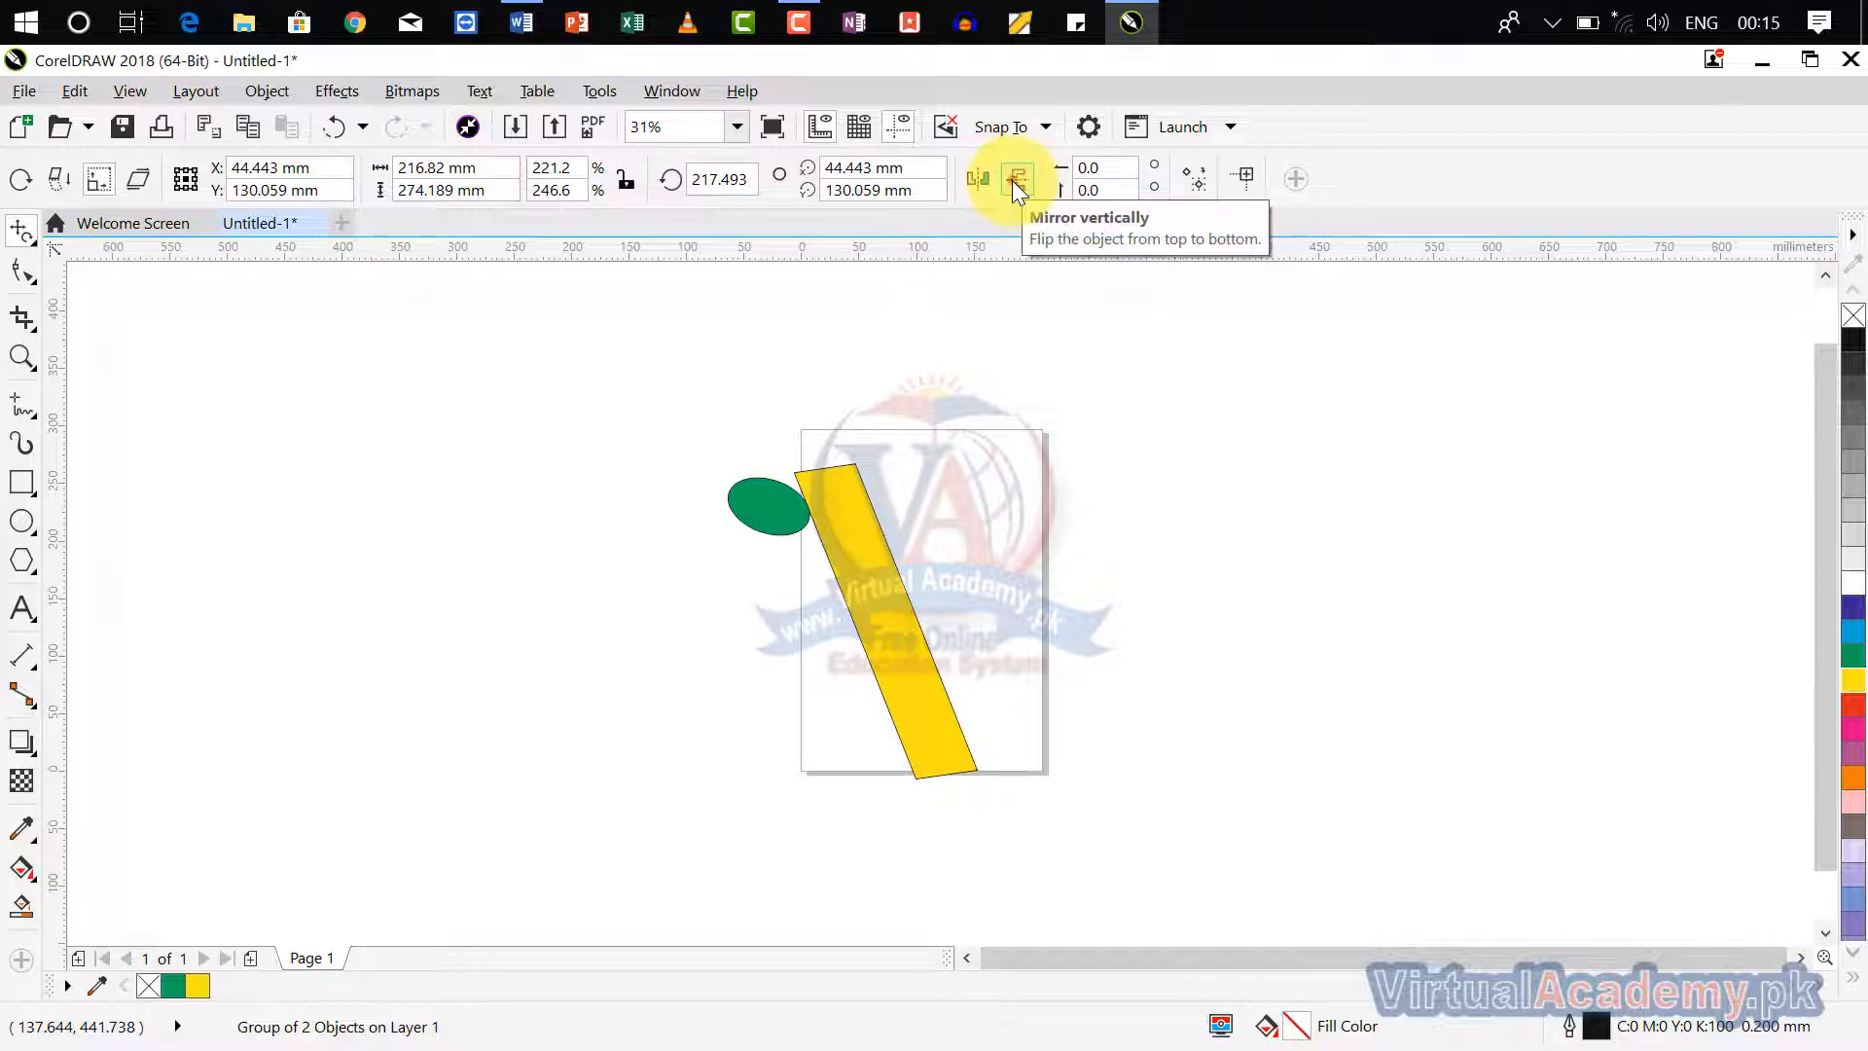
click(1012, 179)
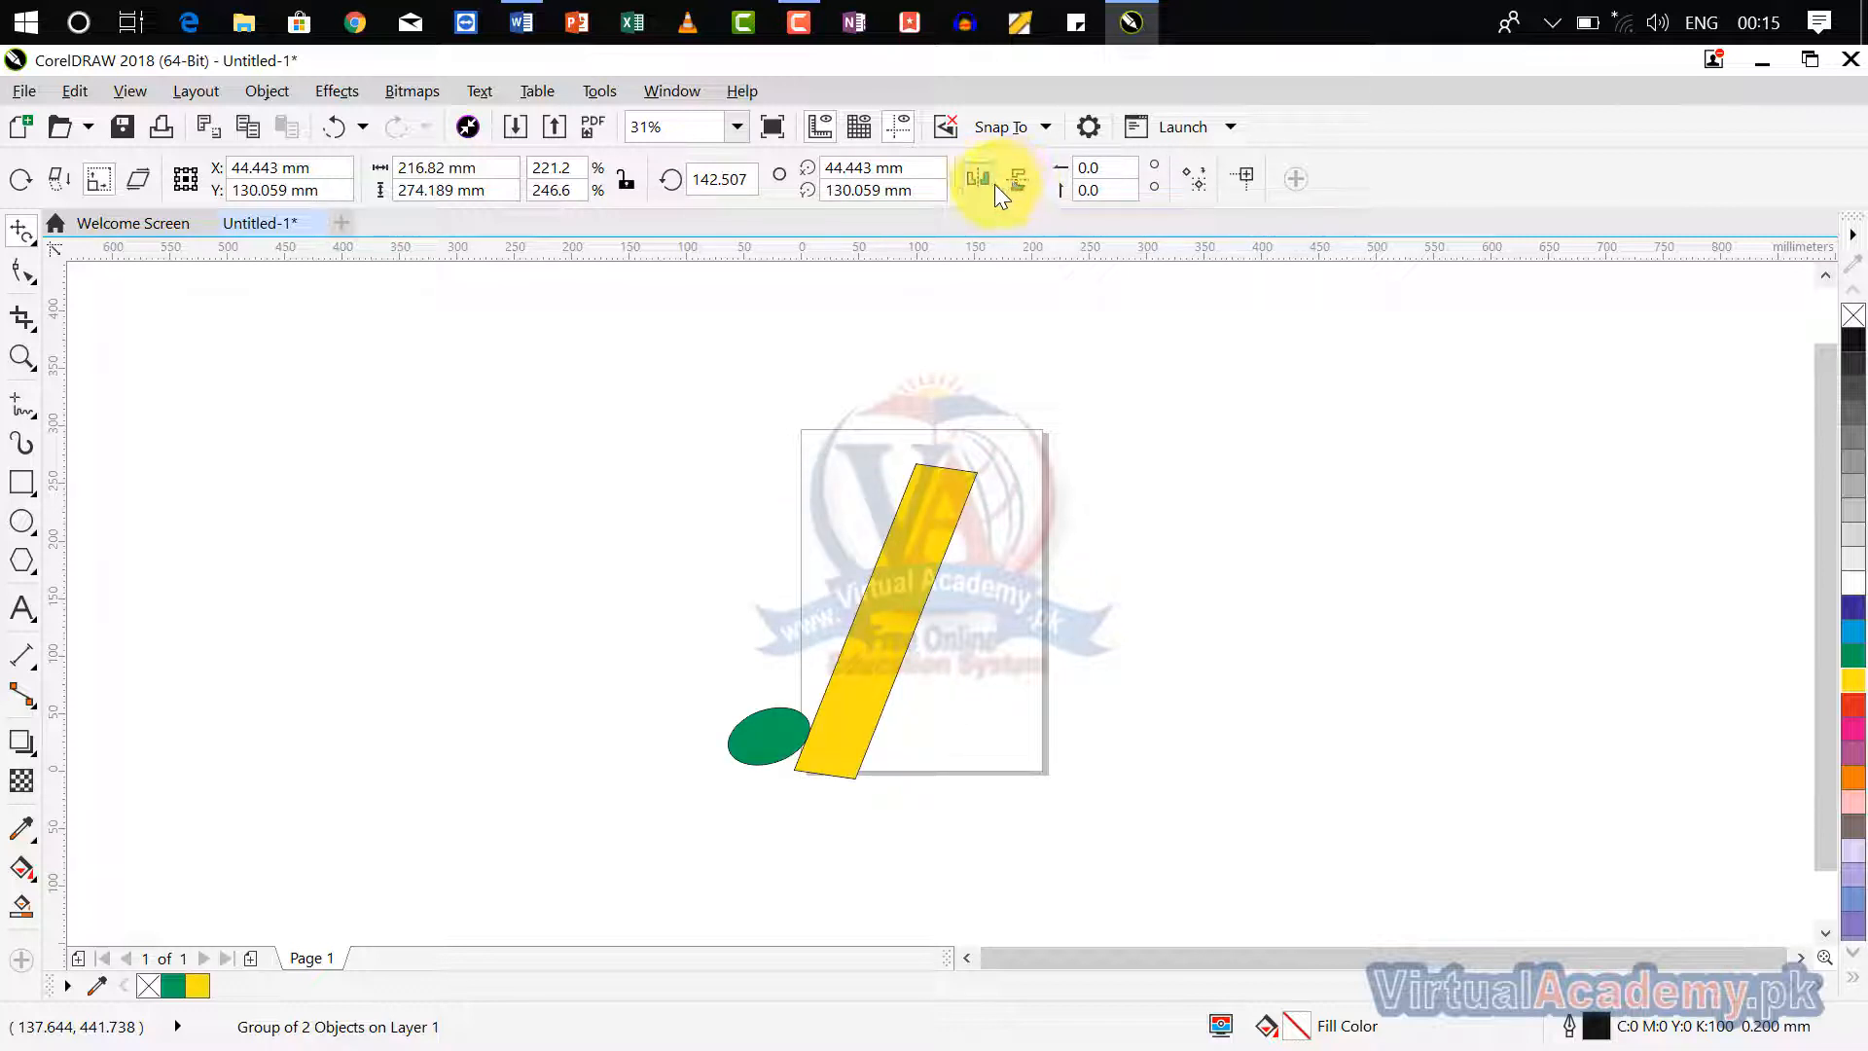
click(990, 184)
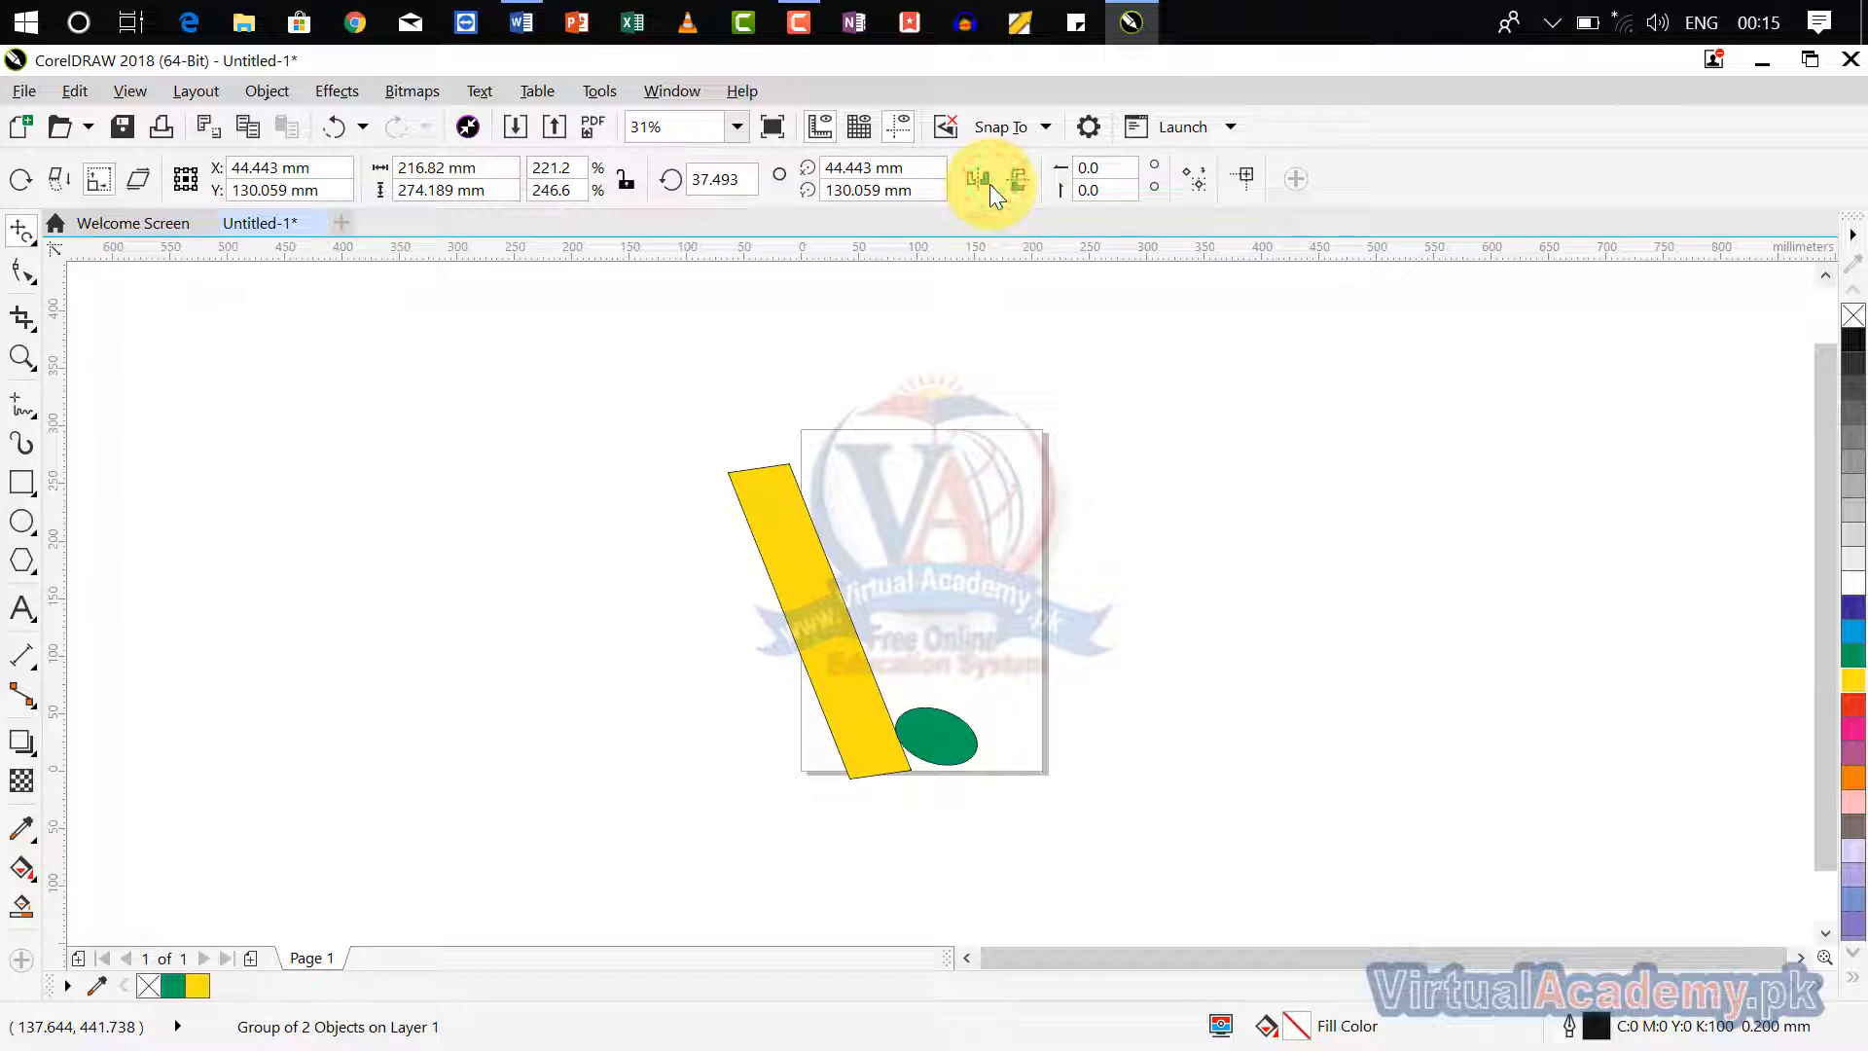
Skew the group horizontally by 45 degrees, and vertically by 45 degrees.
click(1099, 167)
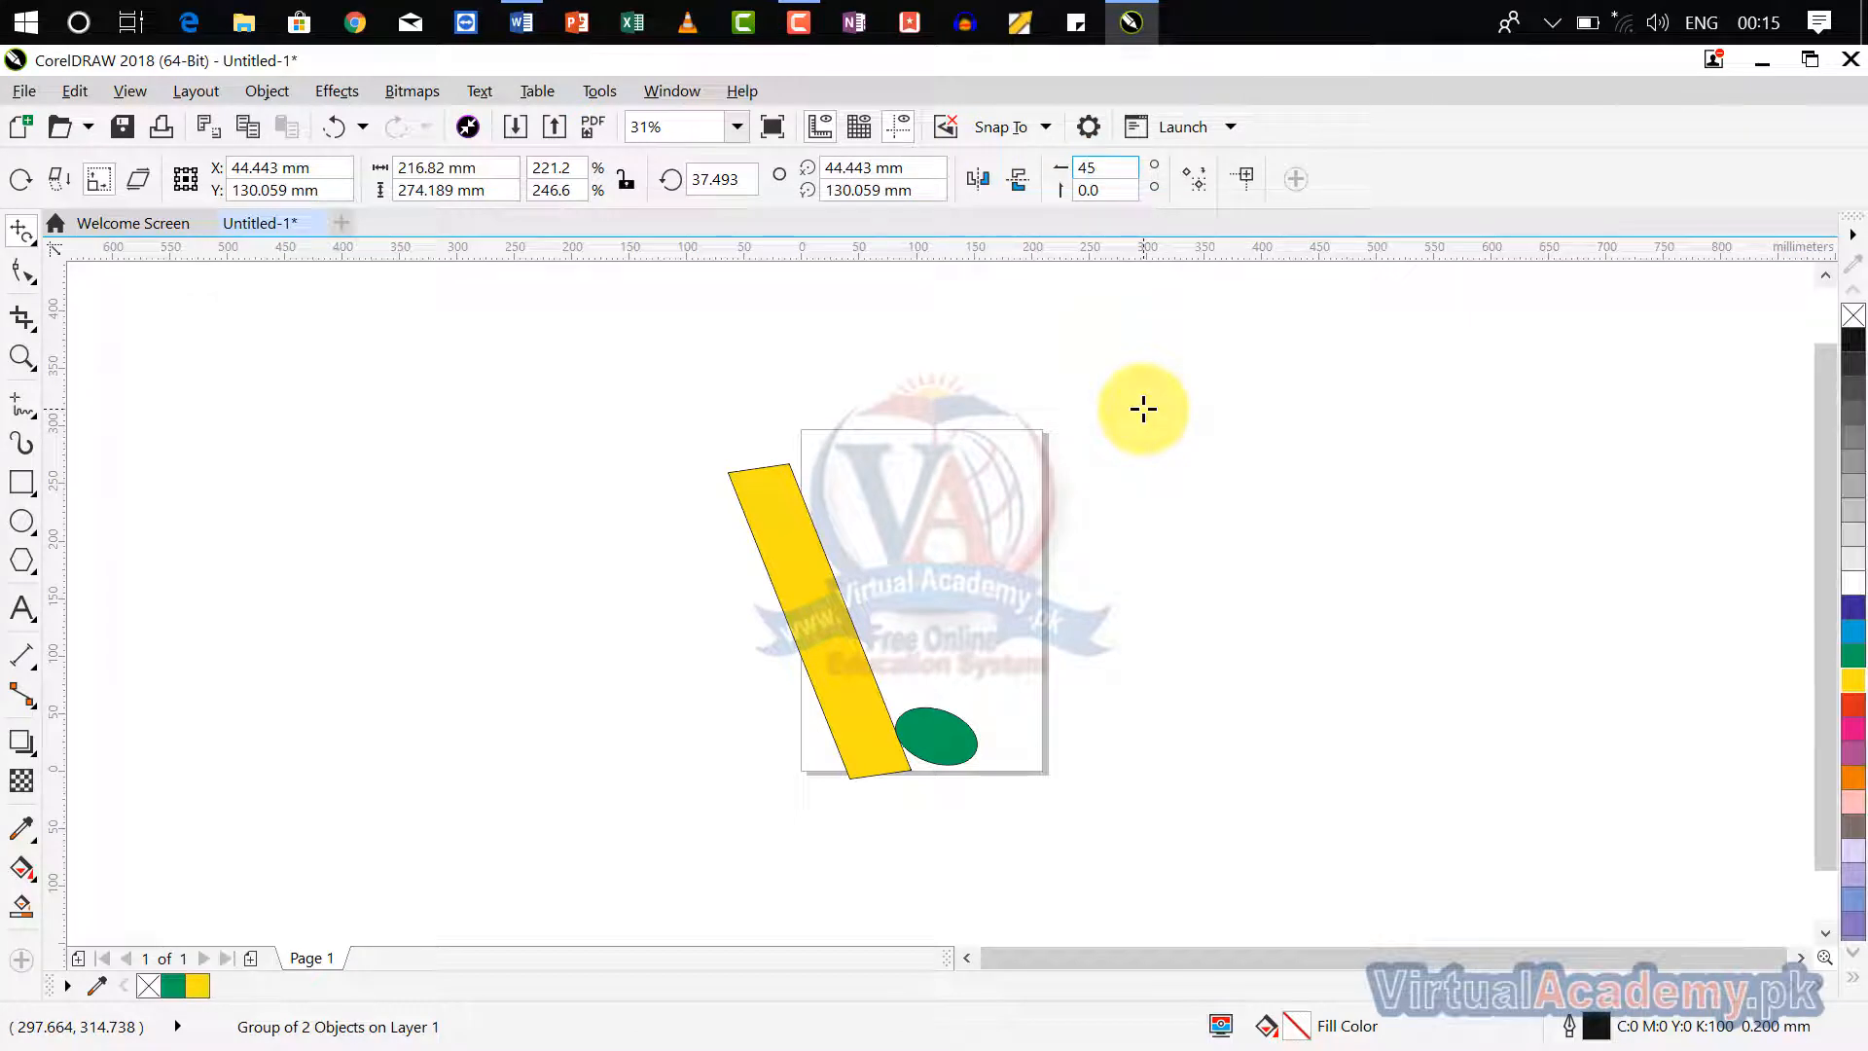
text(45)
key(Return)
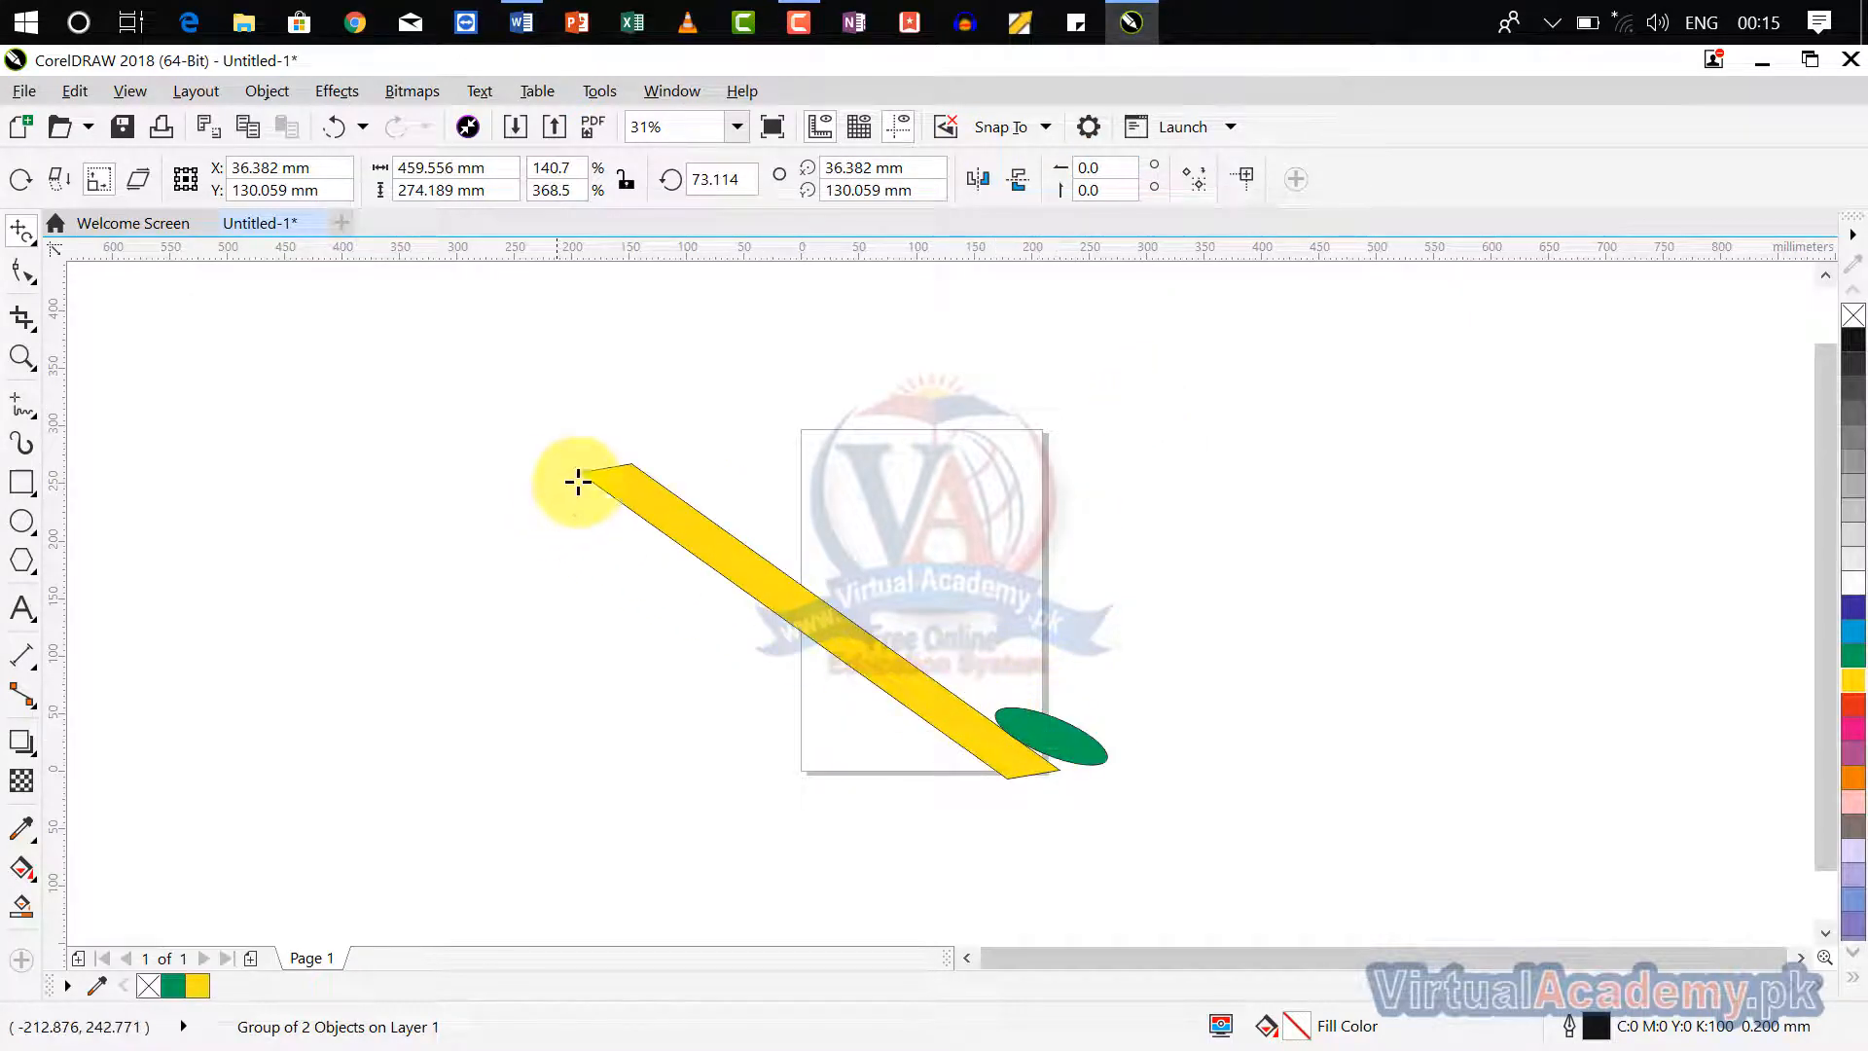
click(1102, 189)
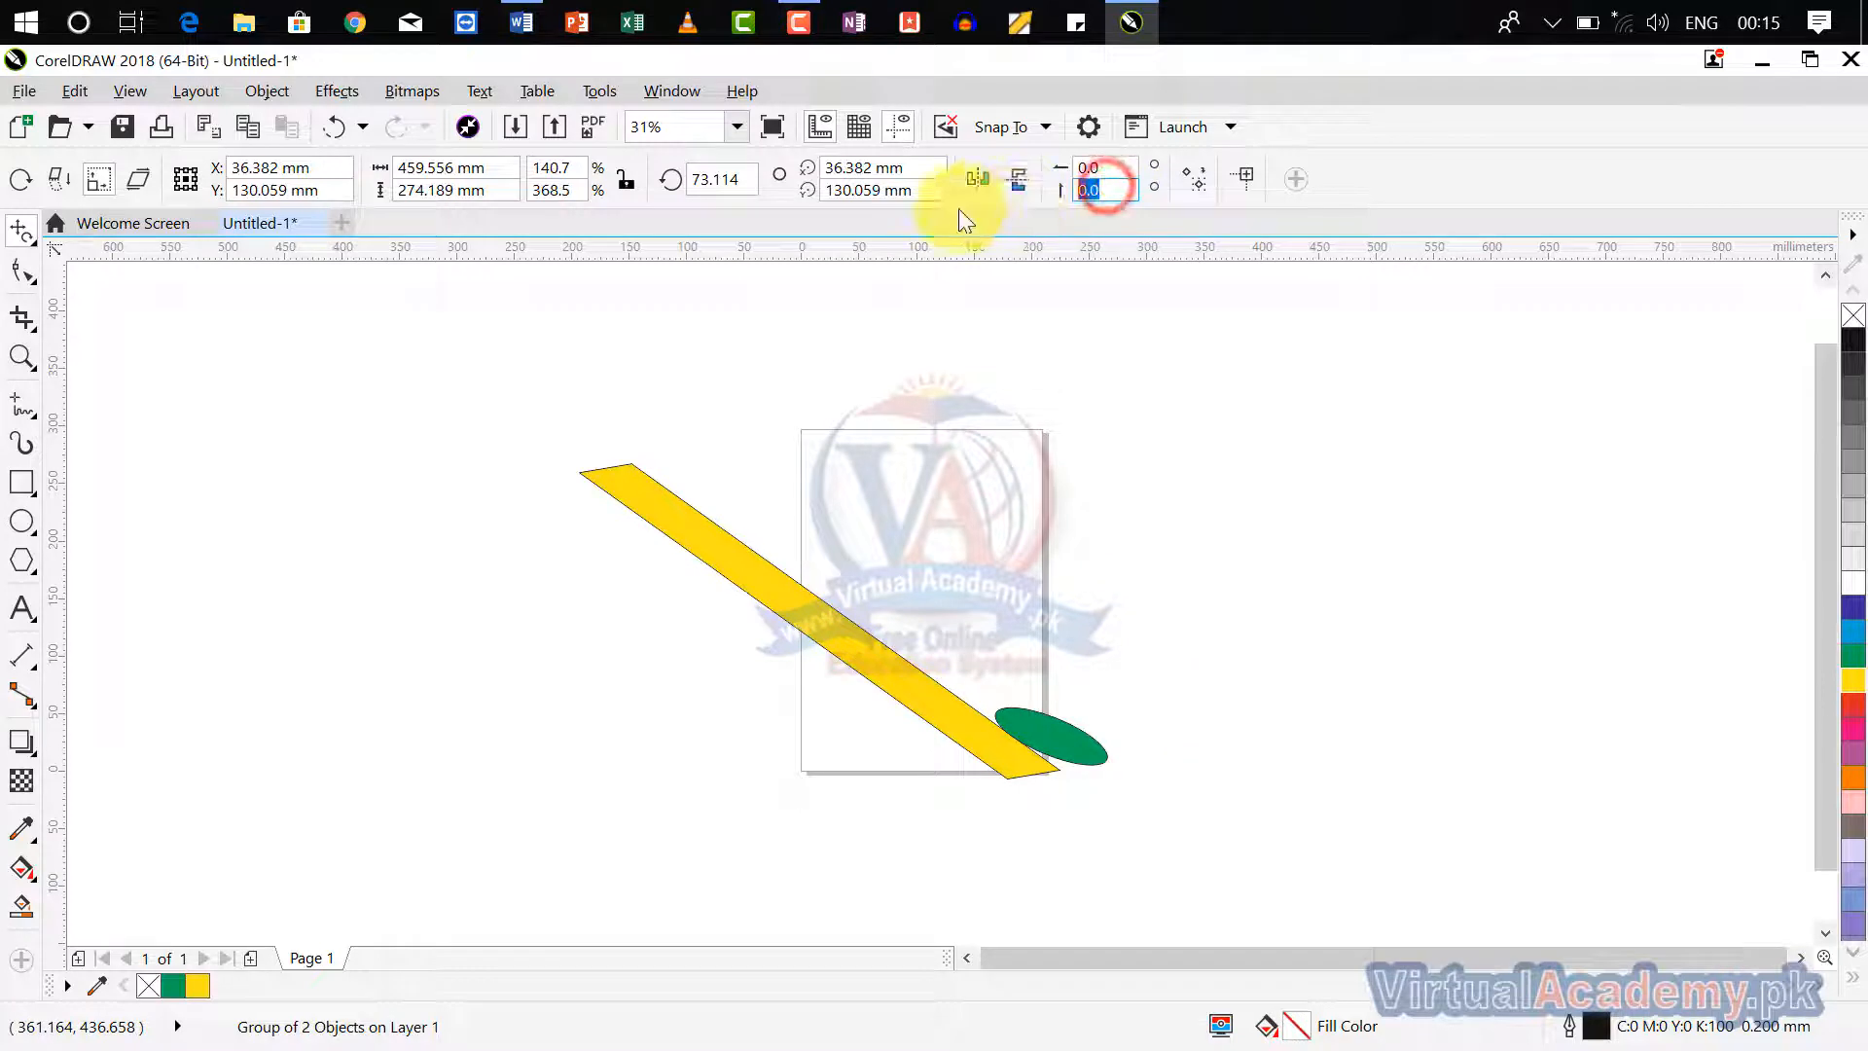
text(45)
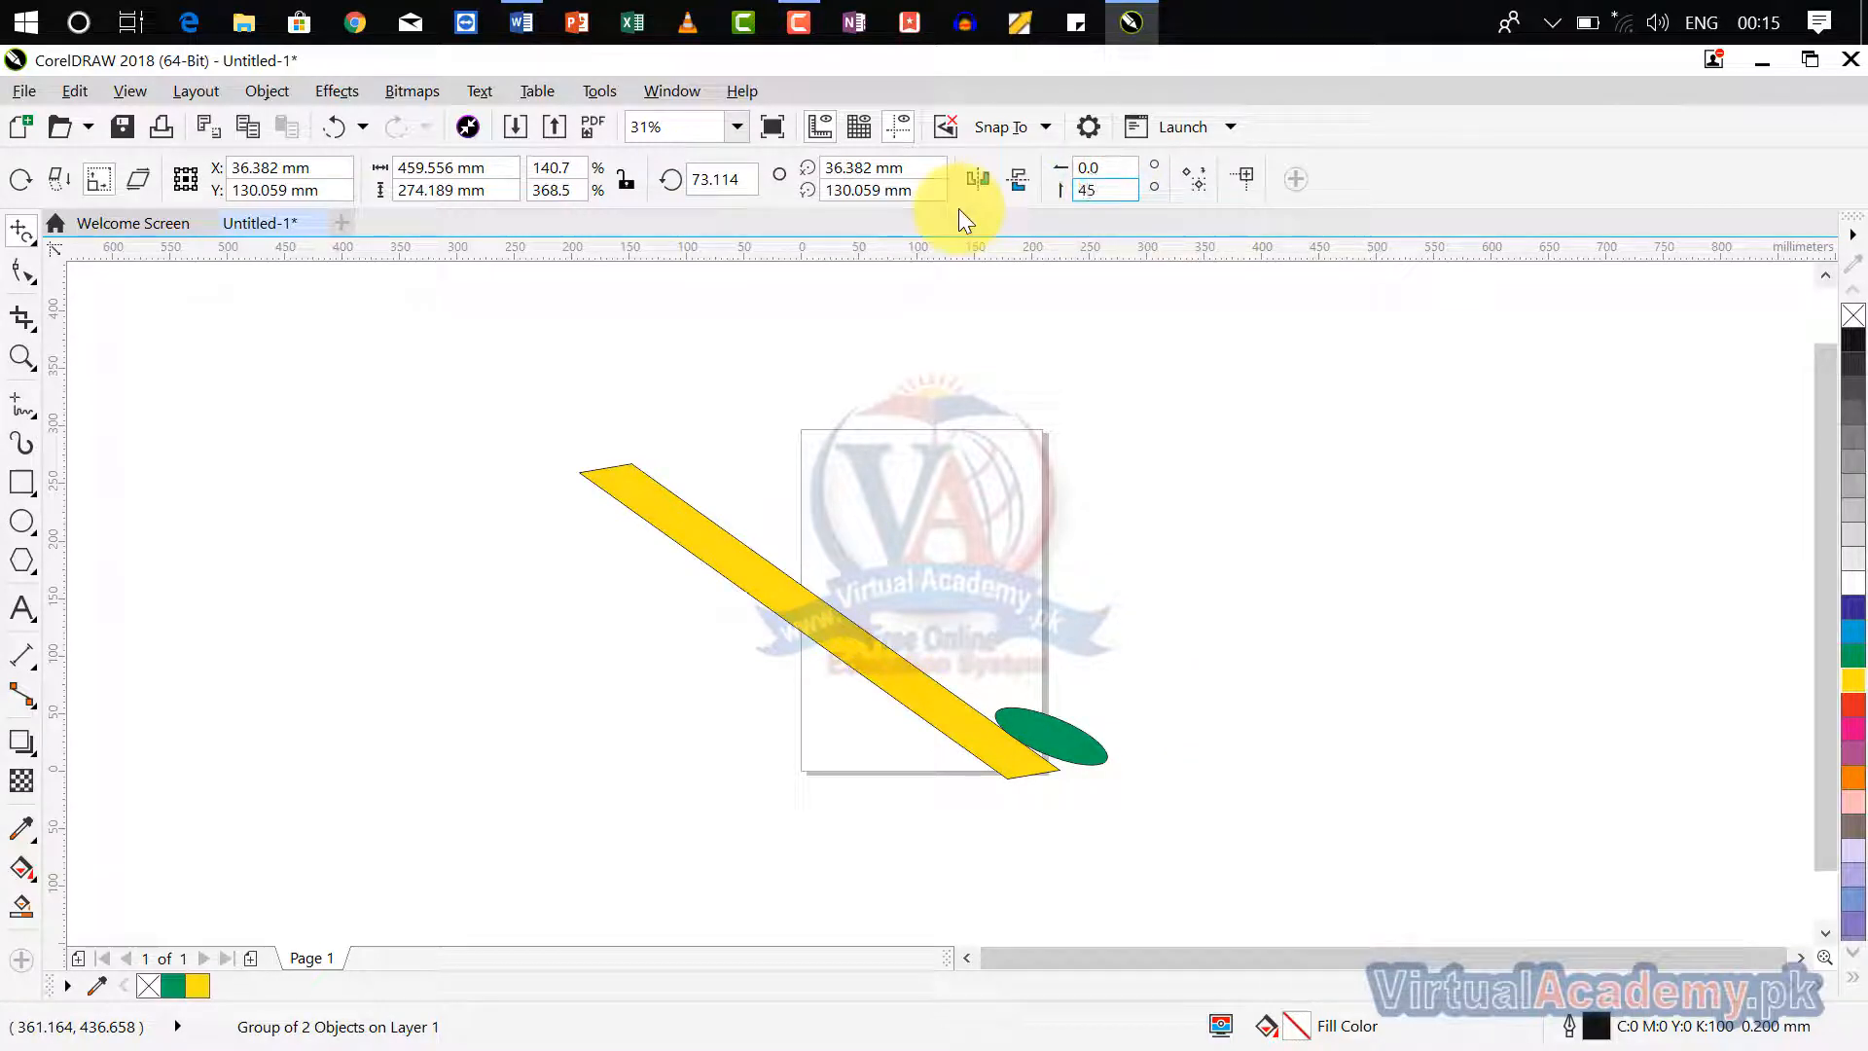
key(Return)
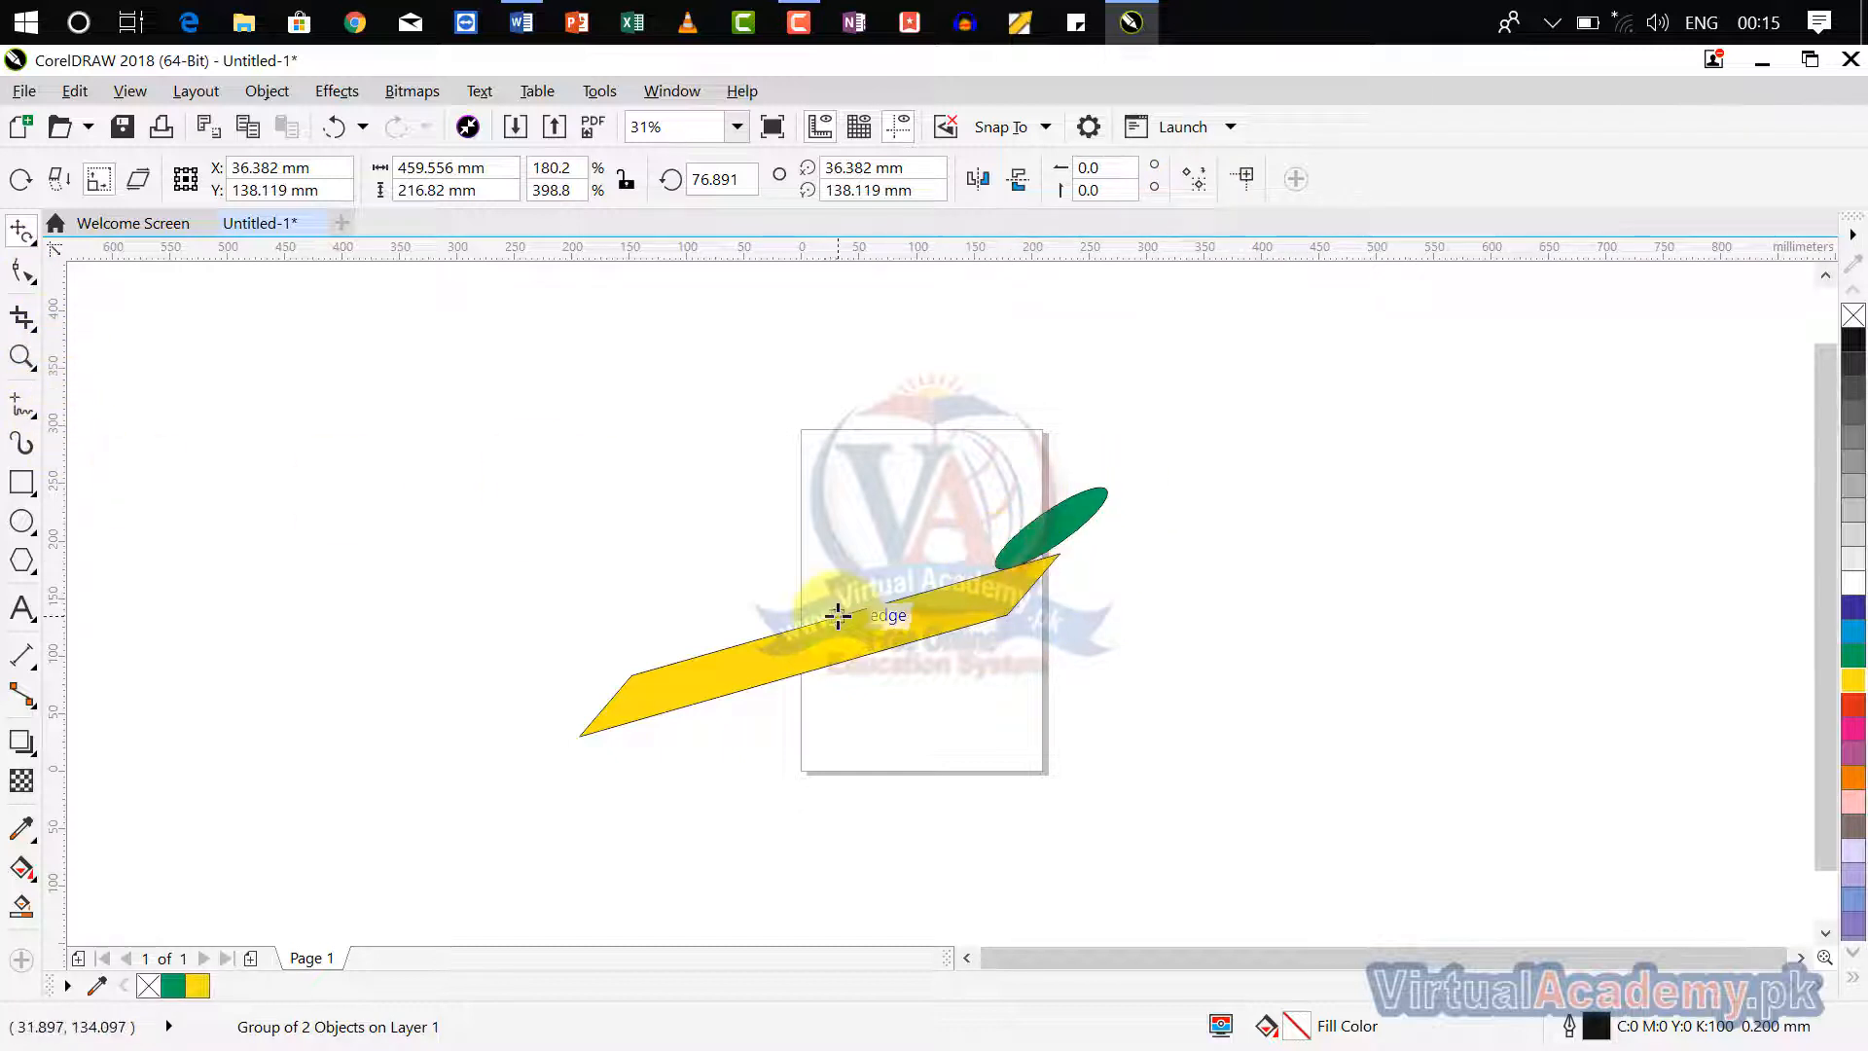
Switch to the Pick tool and delete the skewed group from the page.
click(904, 652)
click(905, 635)
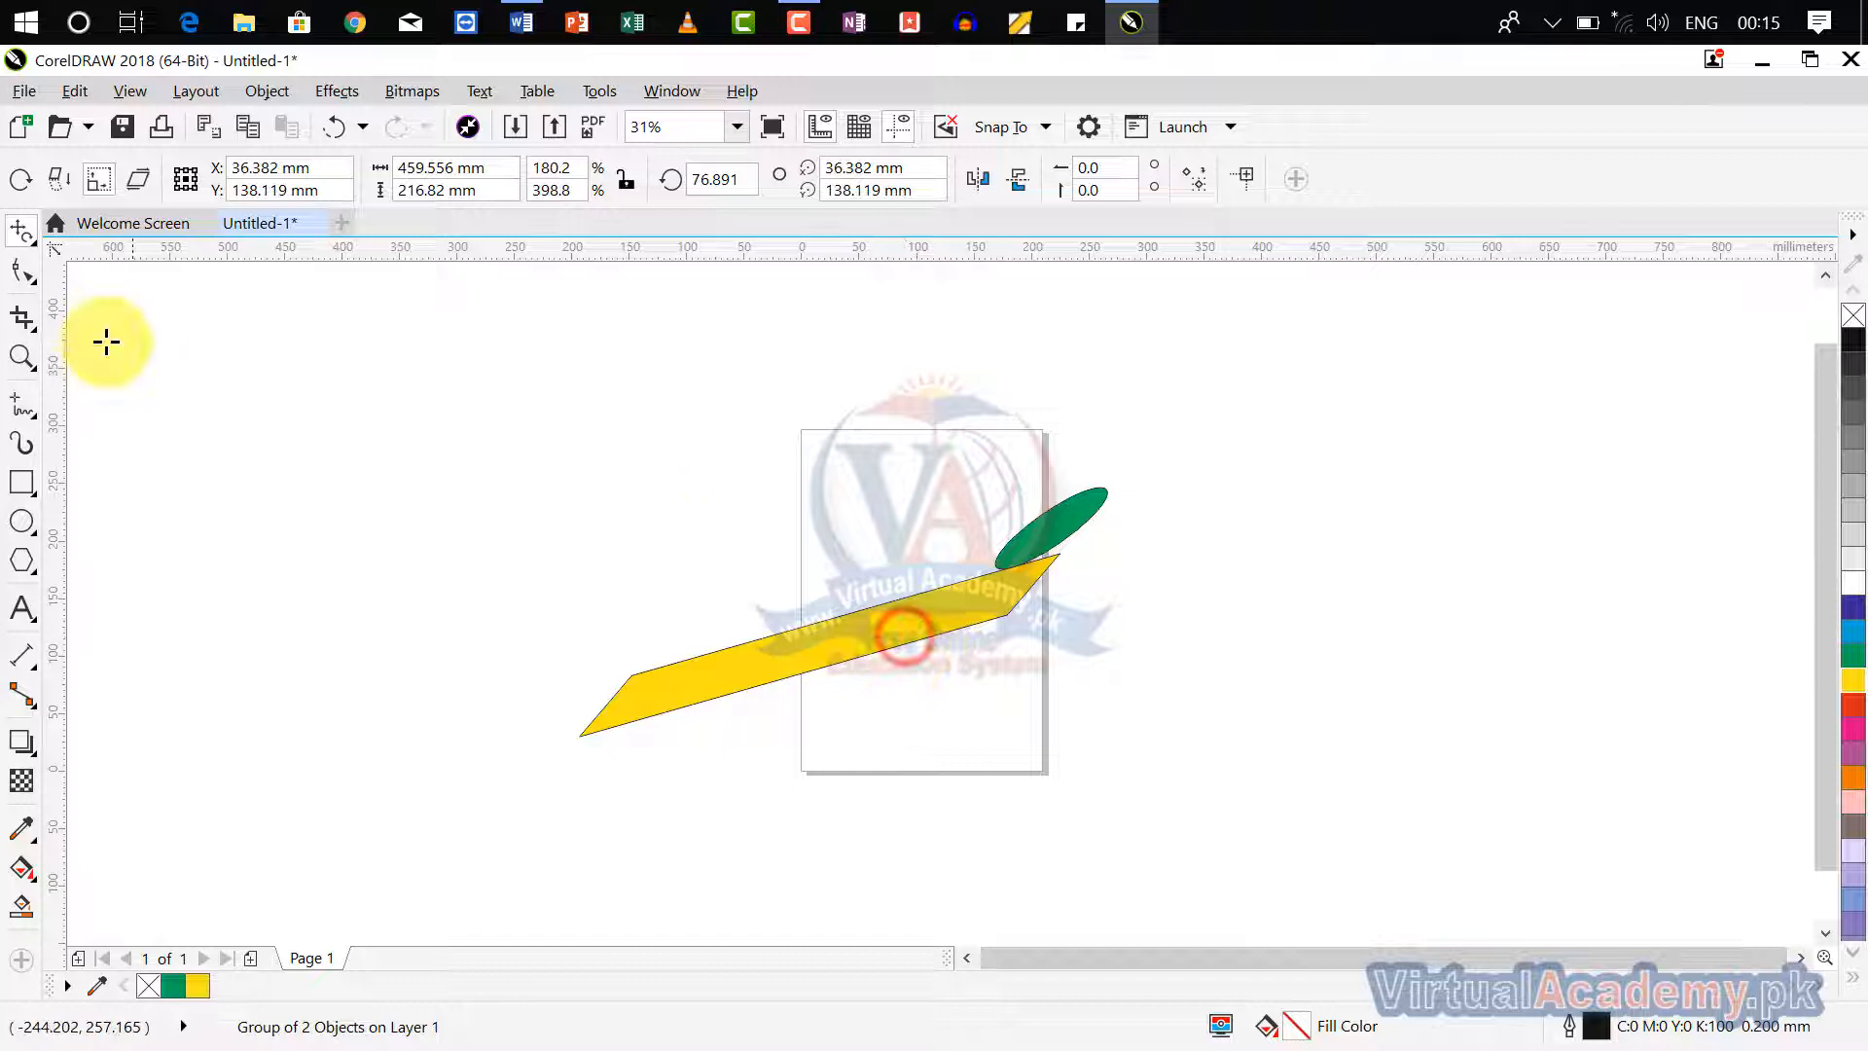
click(19, 237)
click(101, 238)
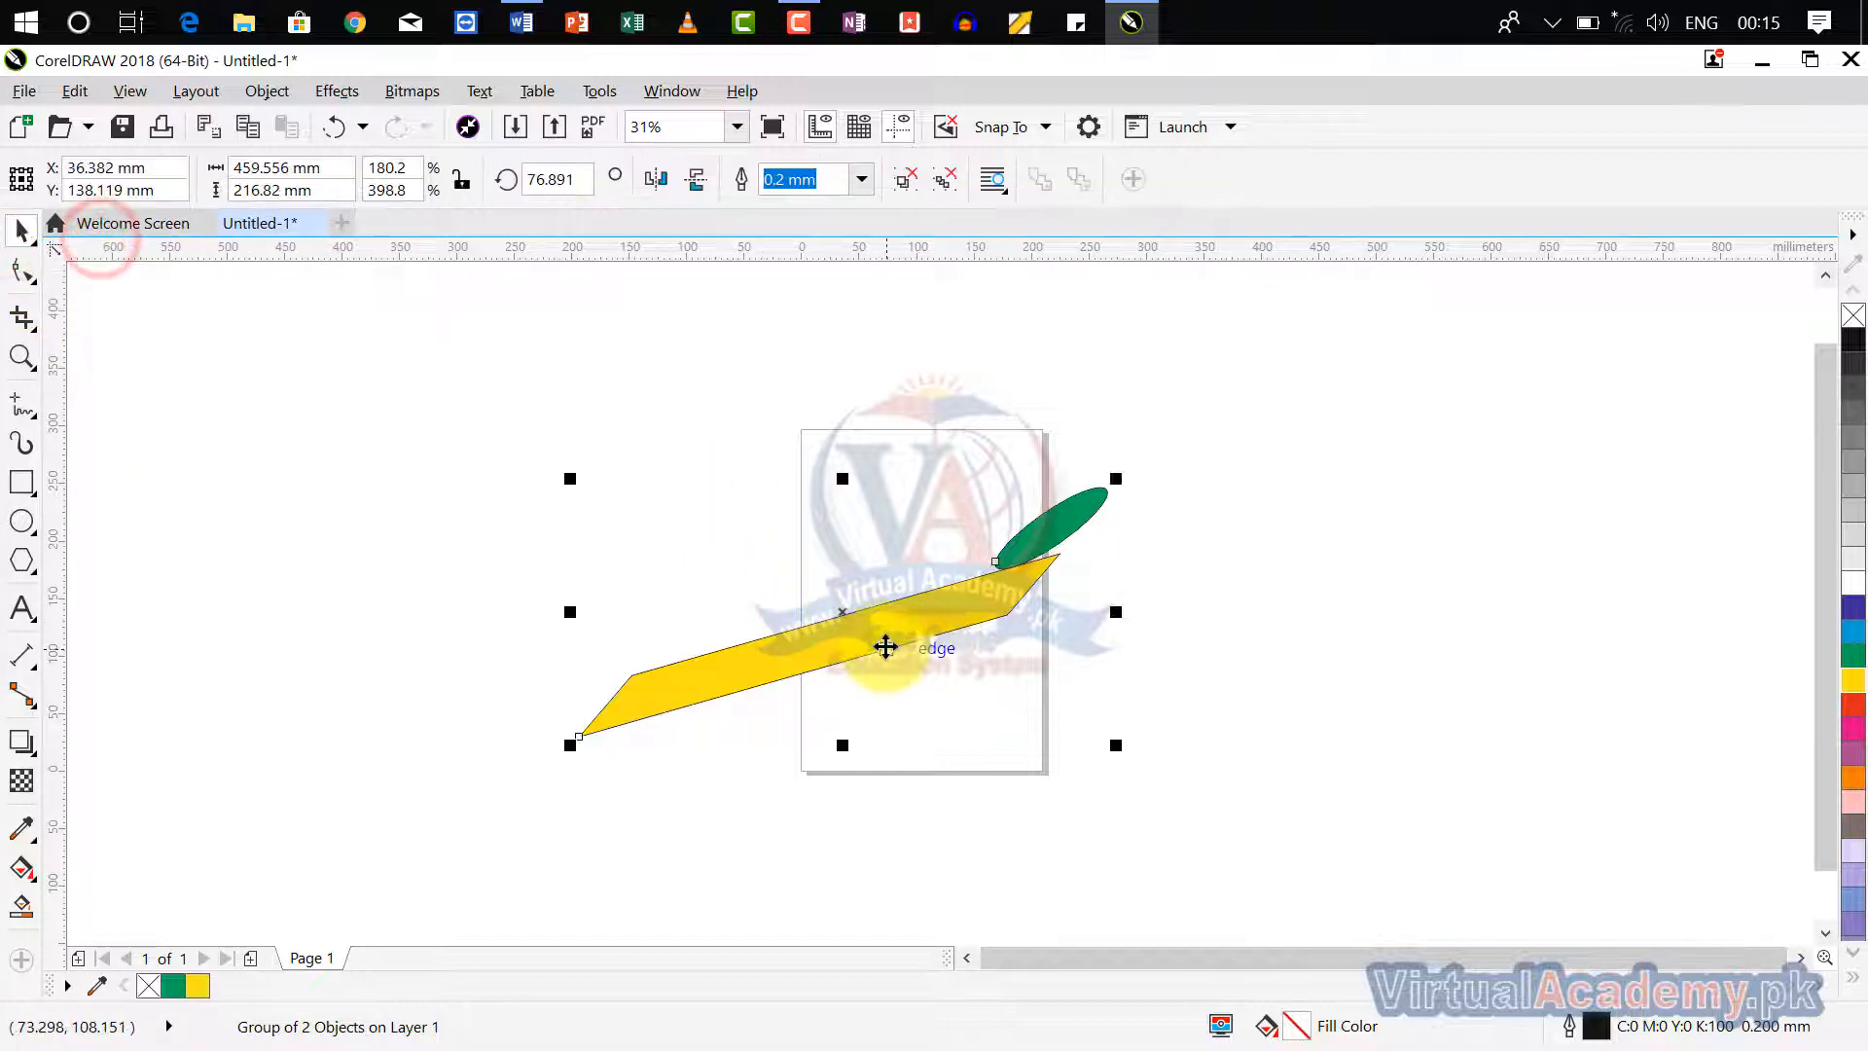
key(Delete)
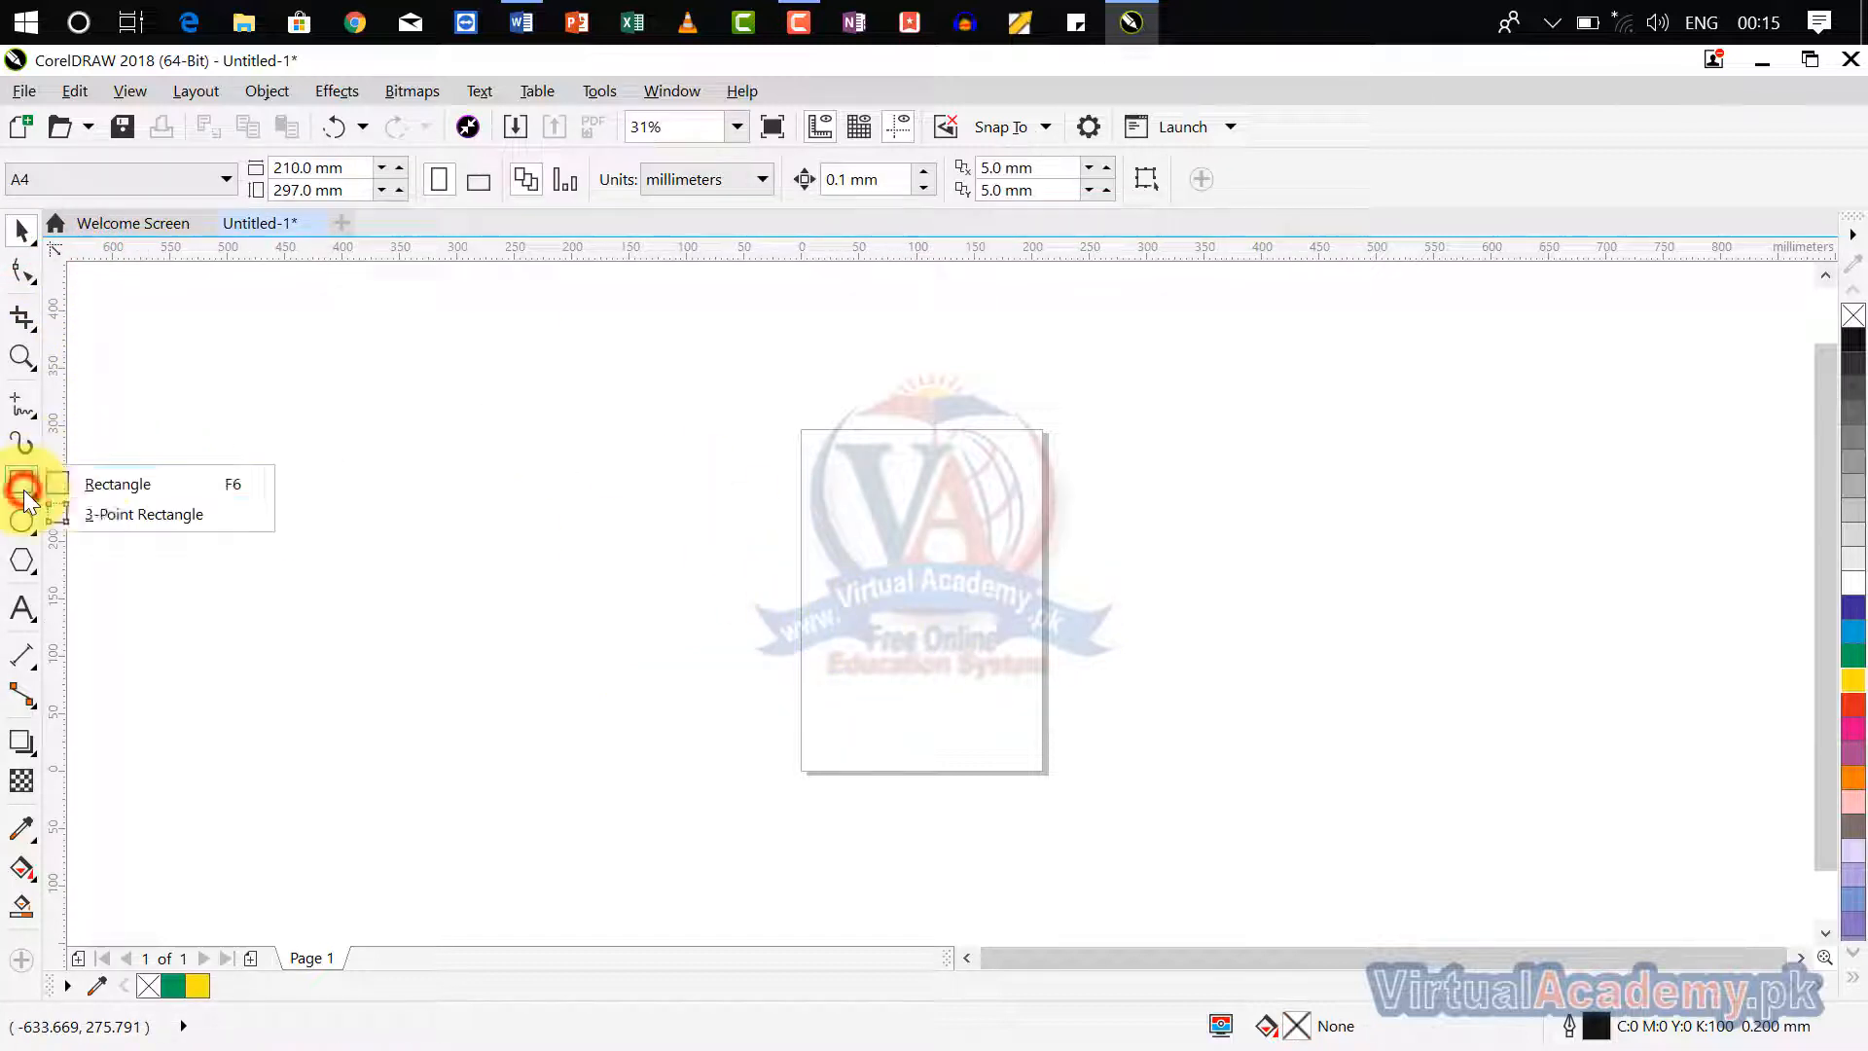
Draw a narrow upright rectangle about 11 by 94 mm on the page and fill it red.
click(97, 488)
drag(831, 518, 842, 628)
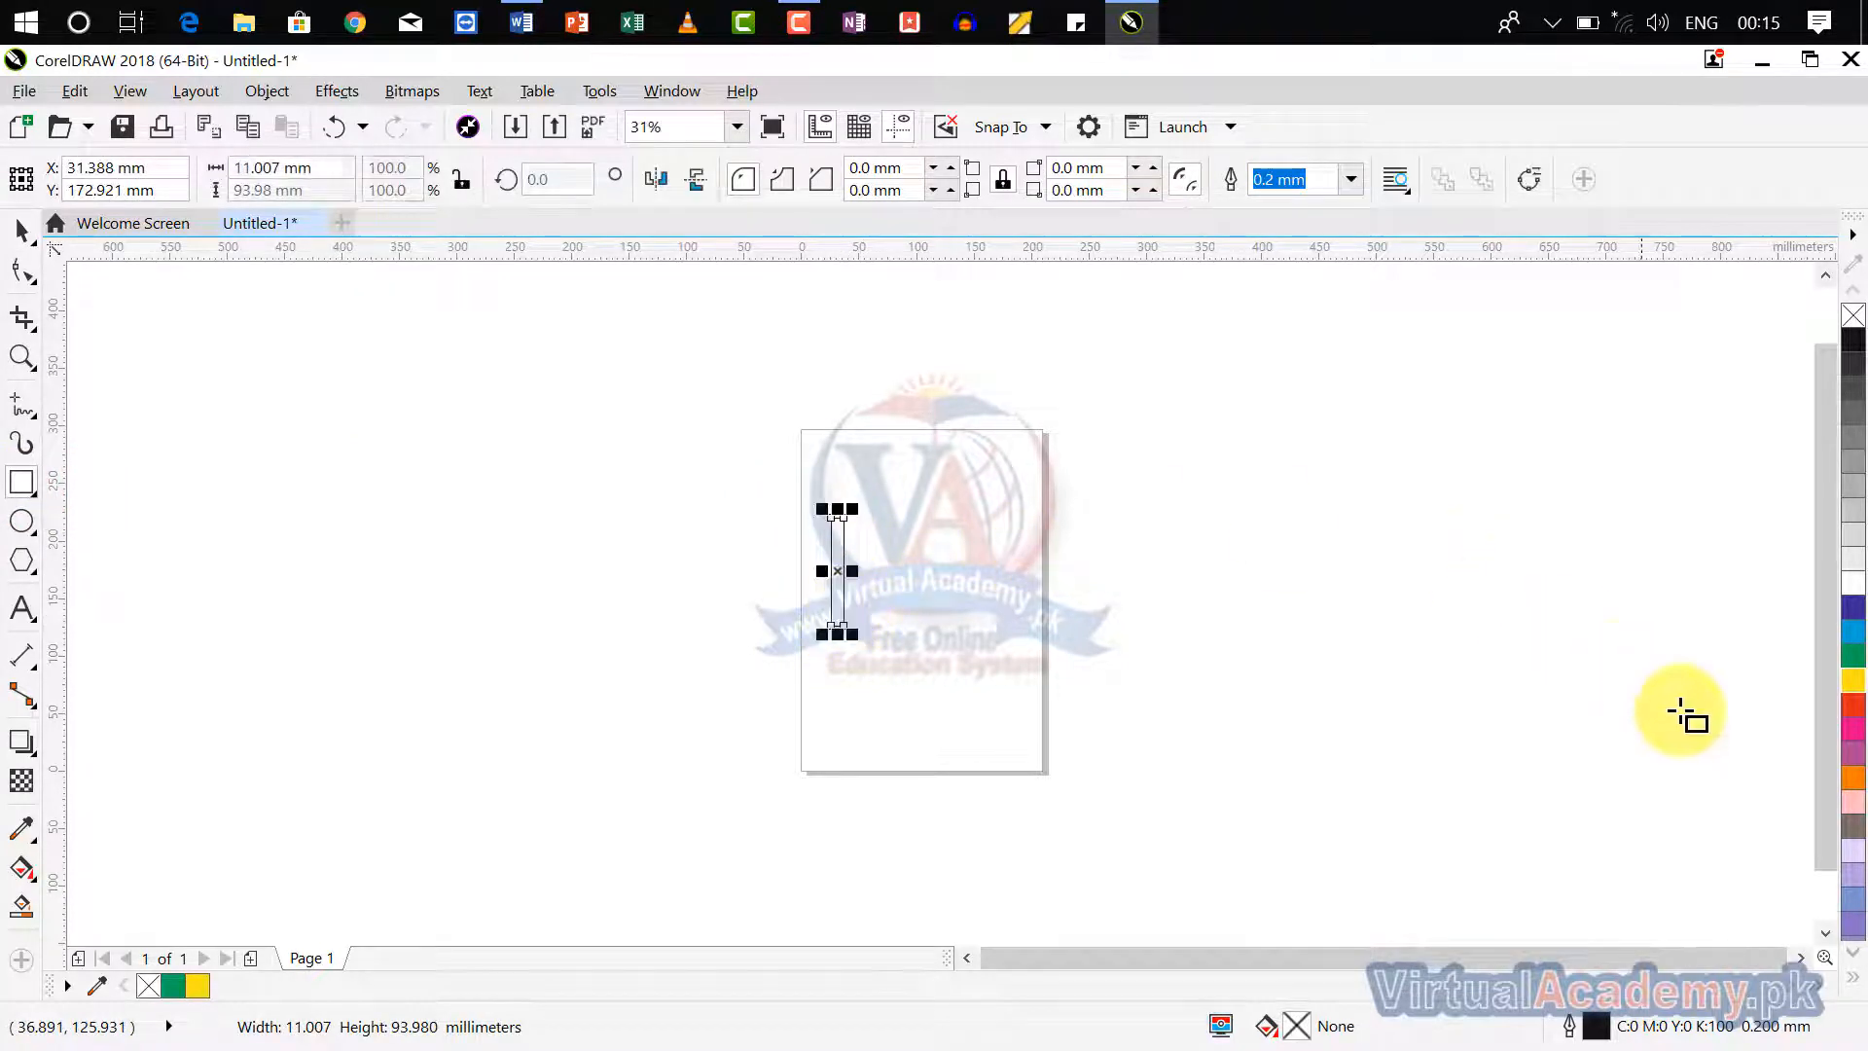
click(1854, 705)
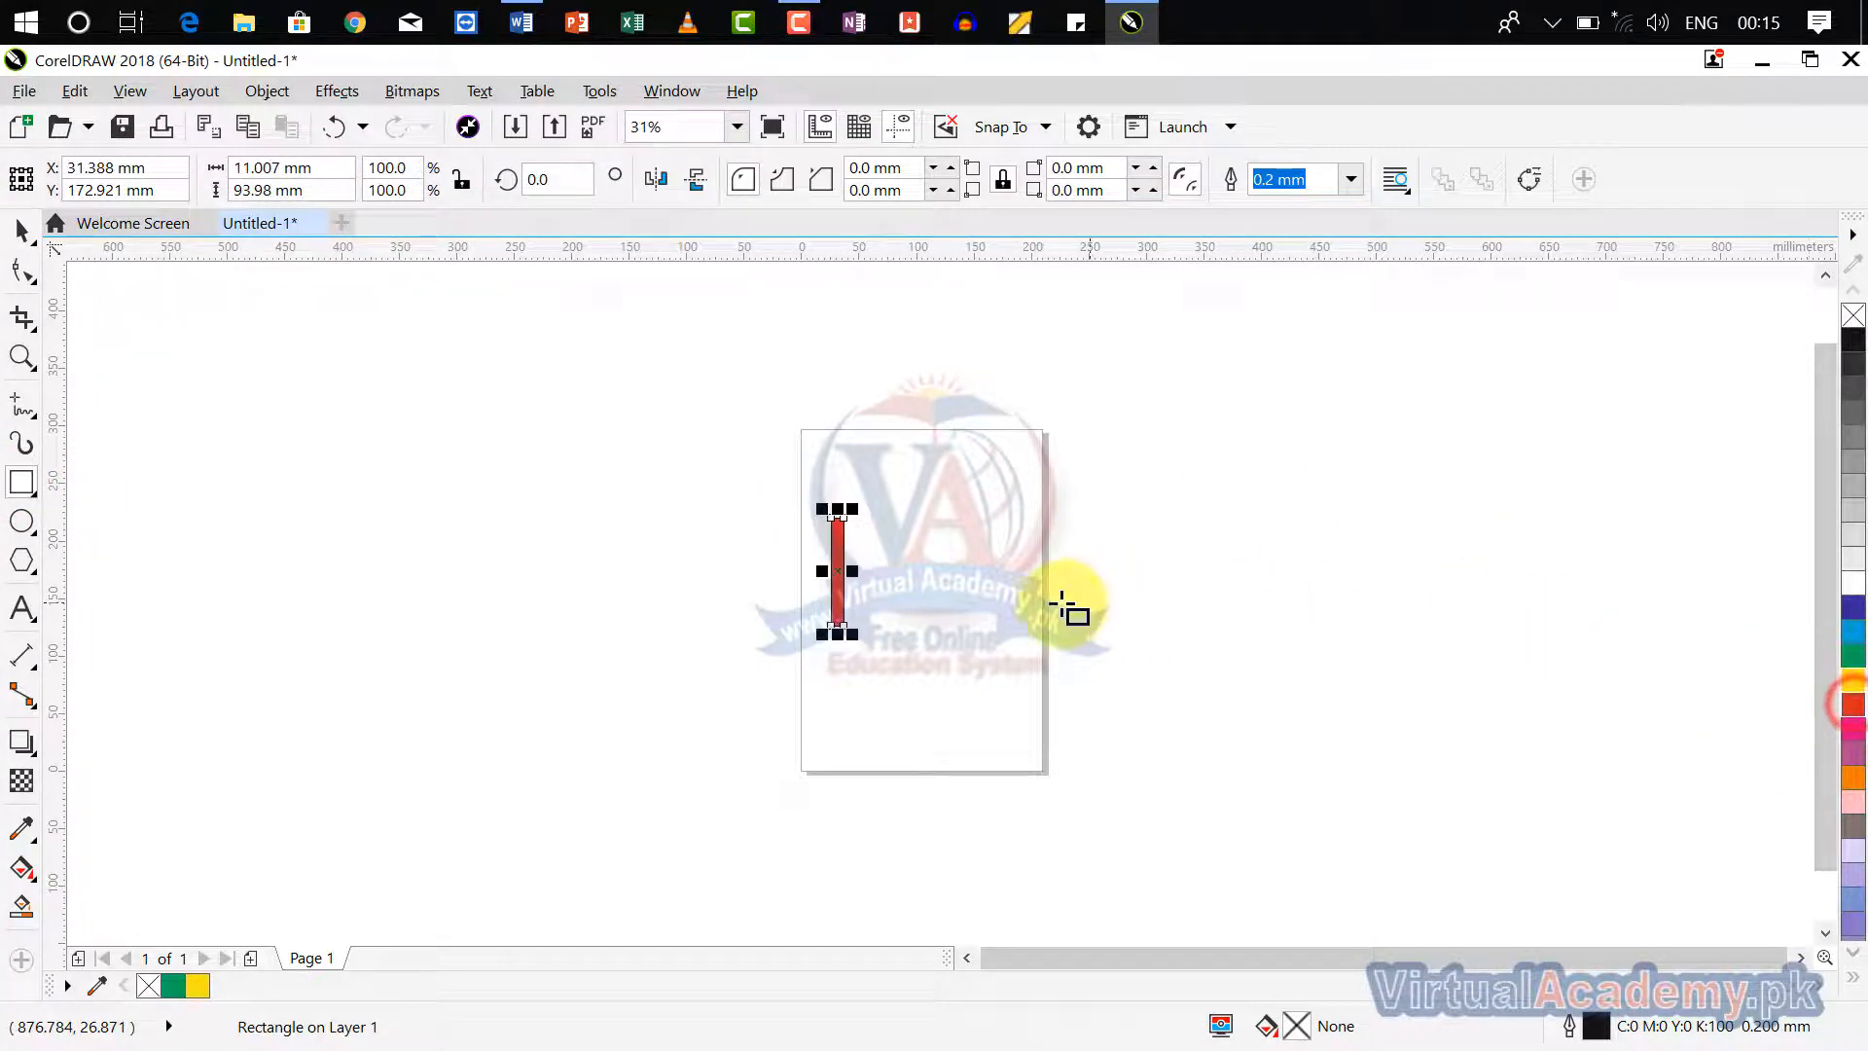
Draw an ellipse about 9 by 10 mm, centre it over the red bar's upper edge and fill it cyan.
scroll(873, 537, up, 2)
scroll(834, 533, up, 5)
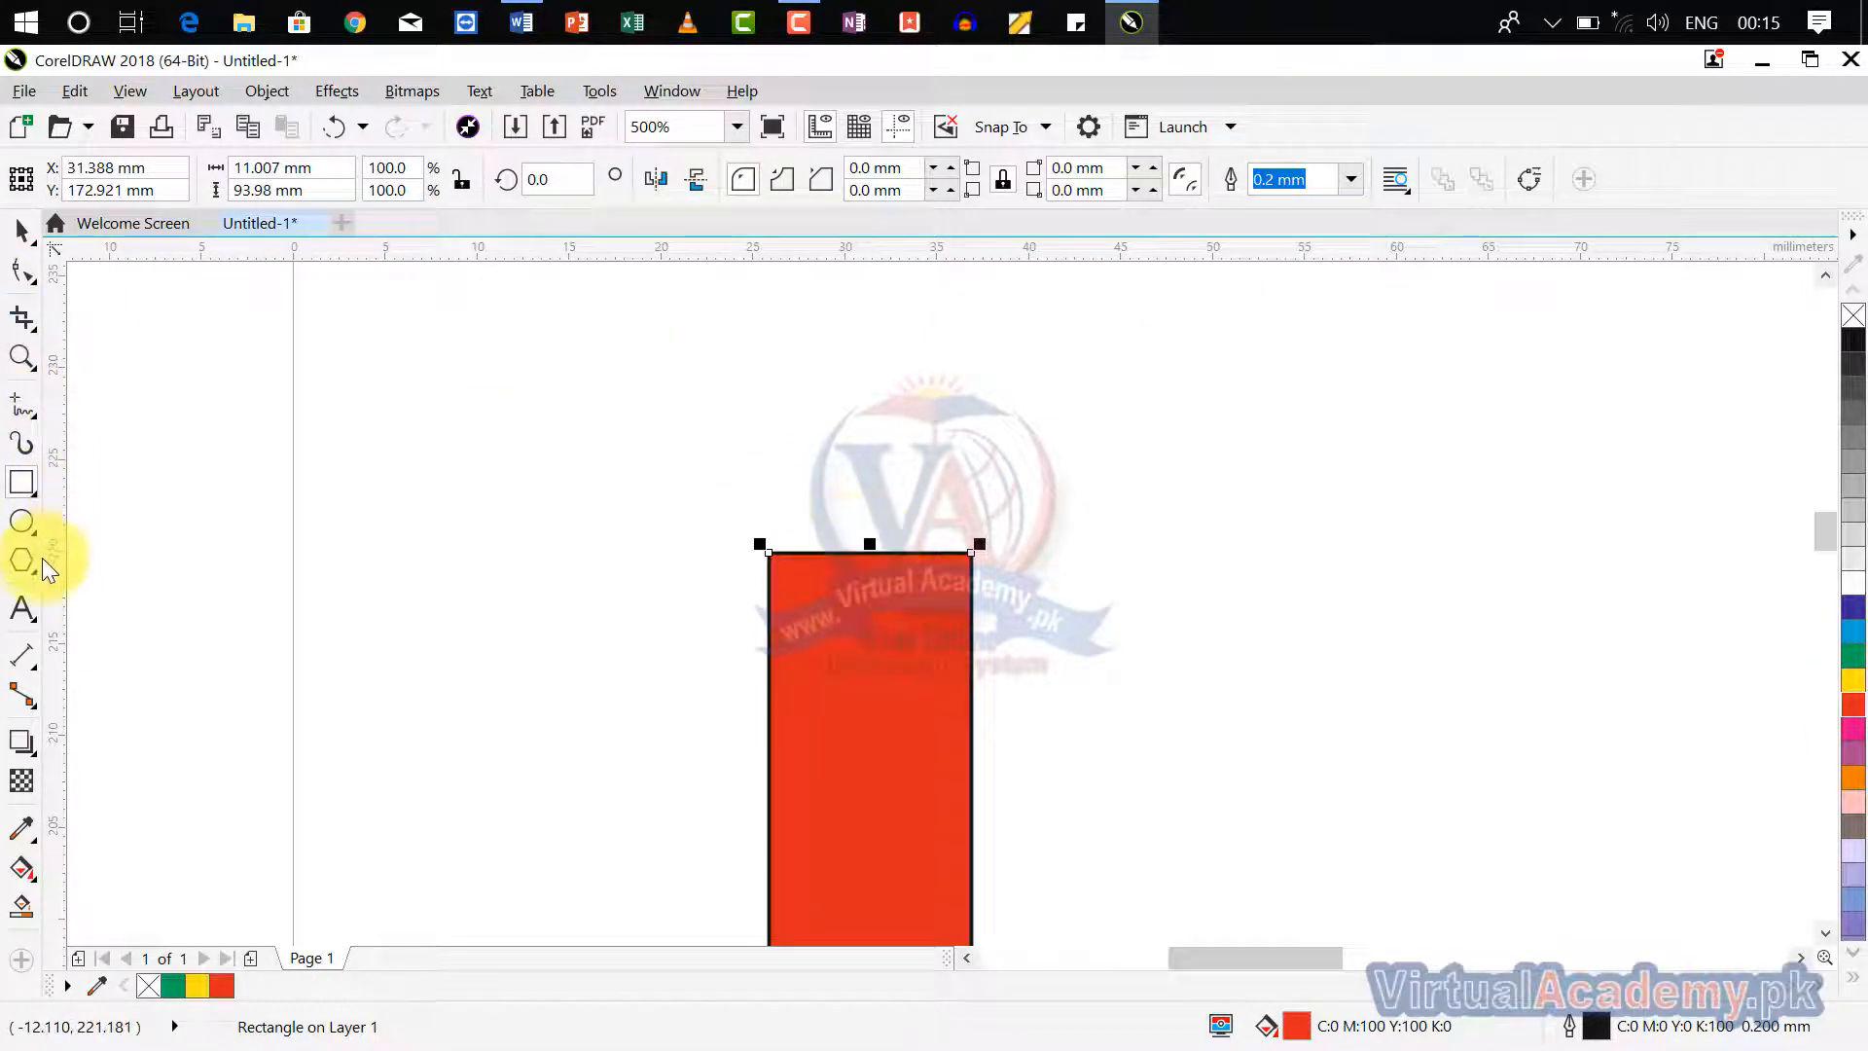
click(23, 523)
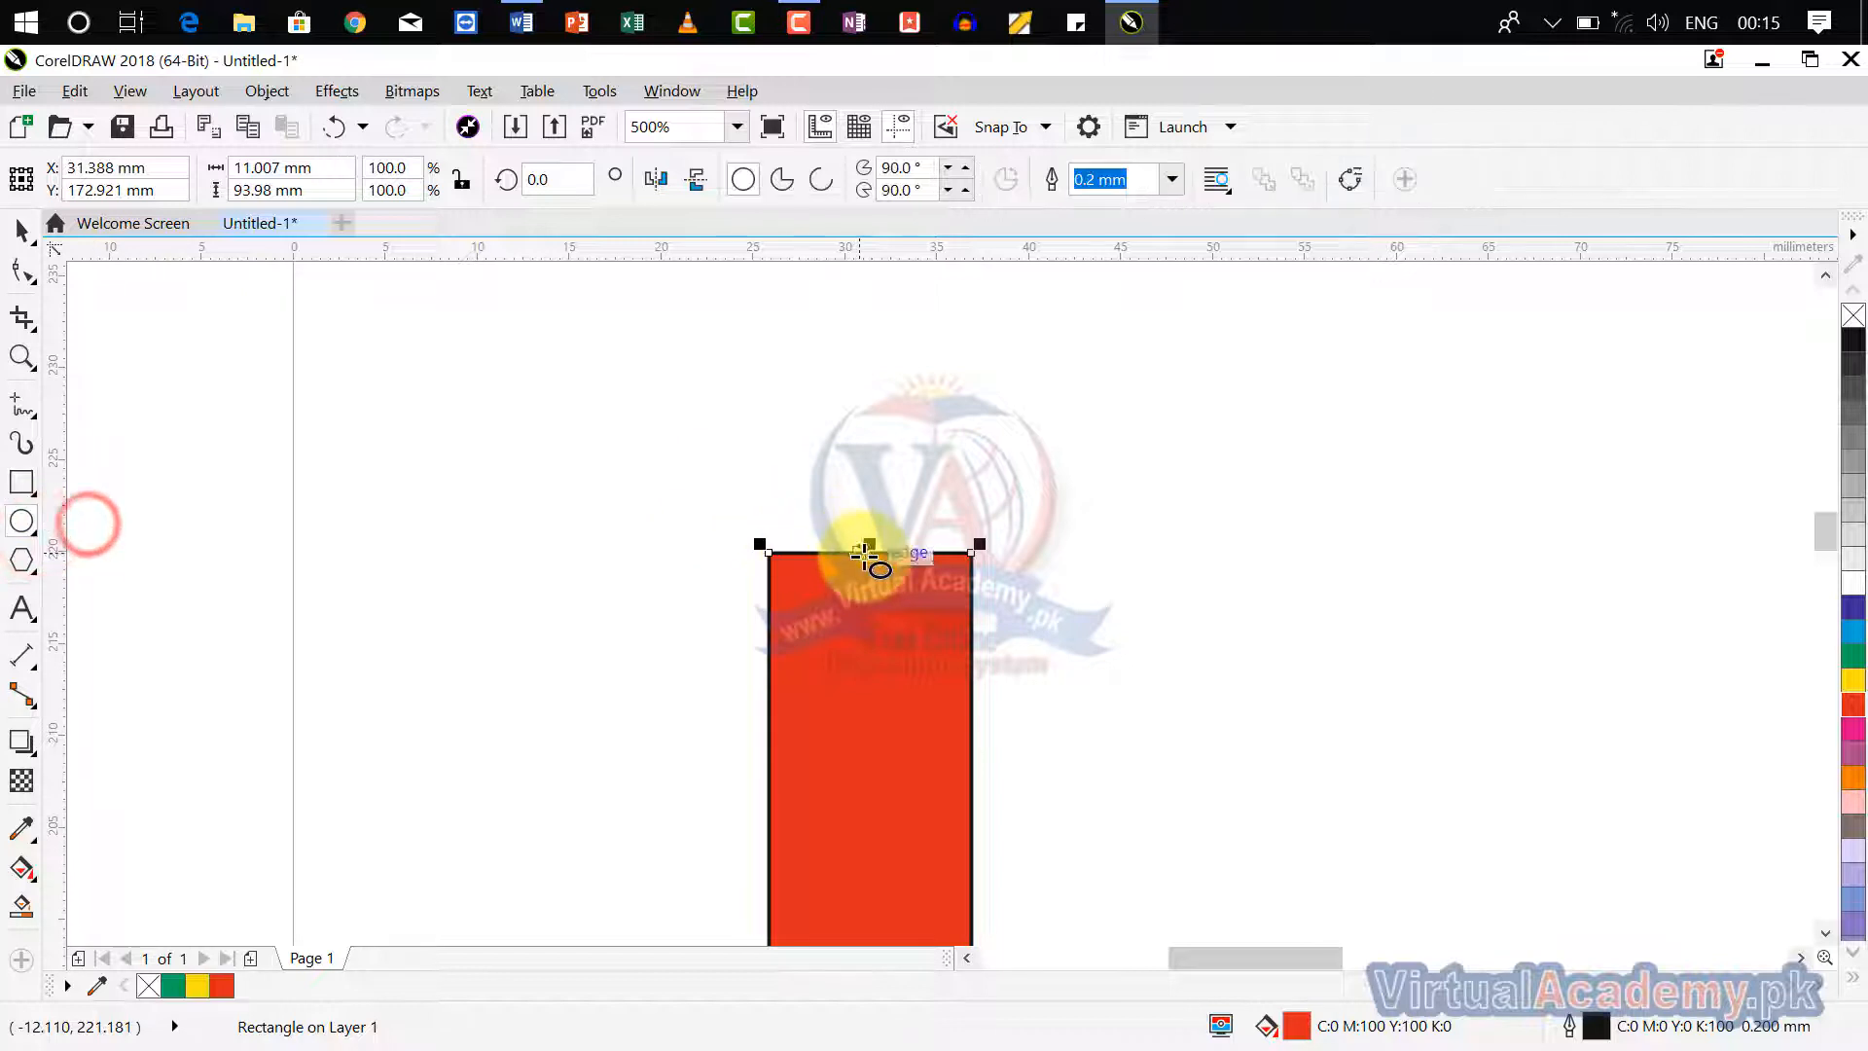
mouse_move(866, 555)
mouse_down()
mouse_move(901, 463)
mouse_move(1042, 450)
mouse_move(1017, 394)
mouse_move(1033, 372)
mouse_up()
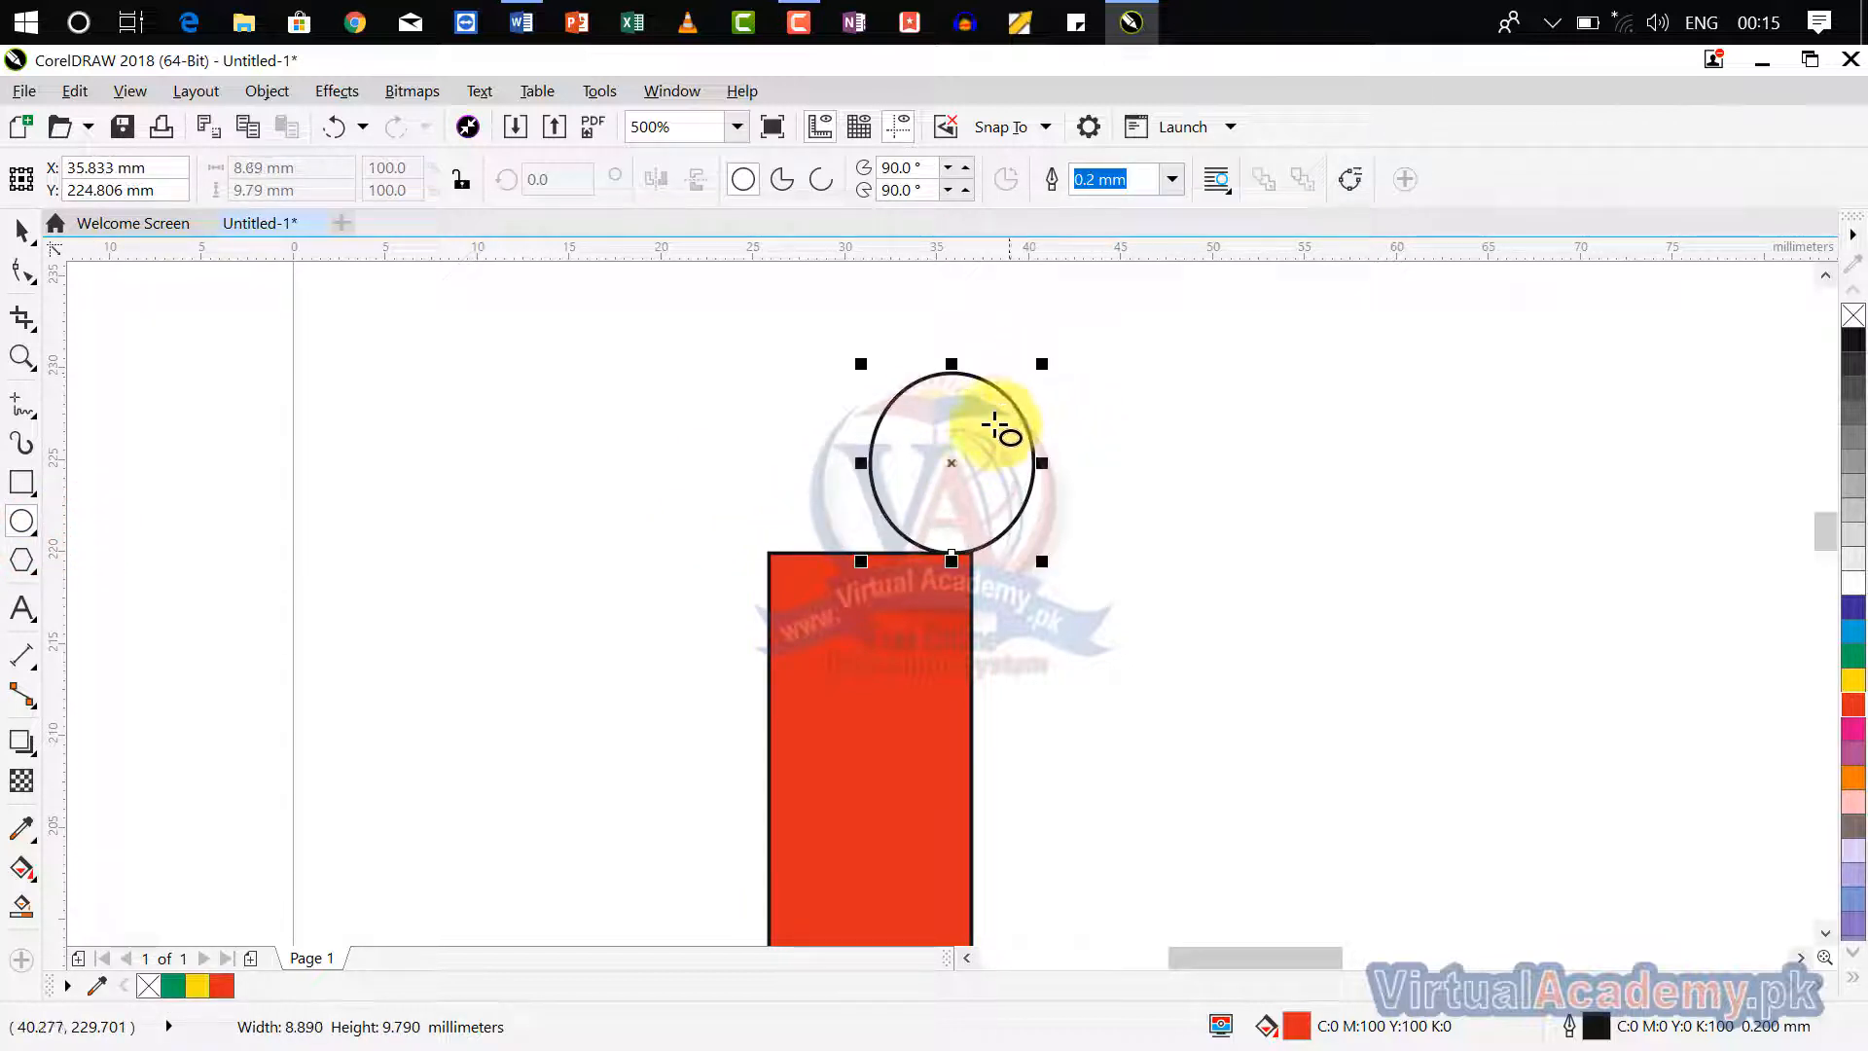
drag(950, 457, 872, 535)
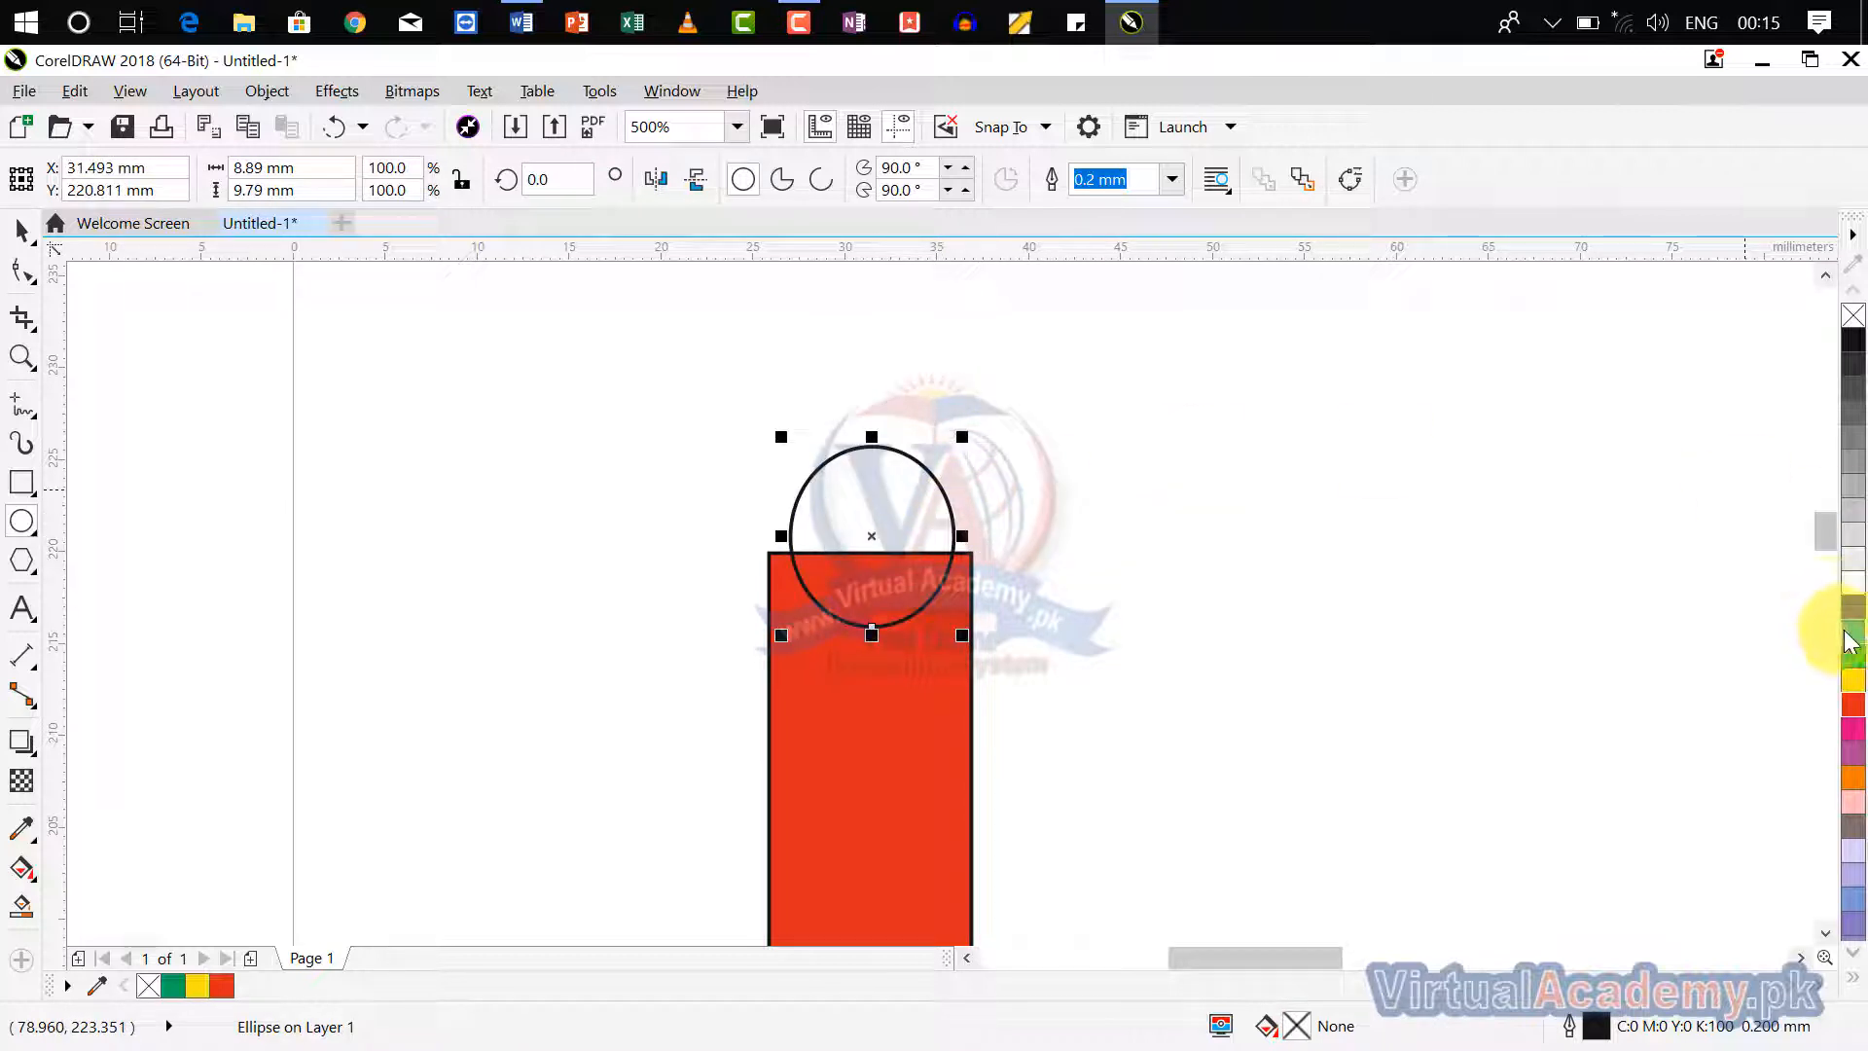
click(1848, 634)
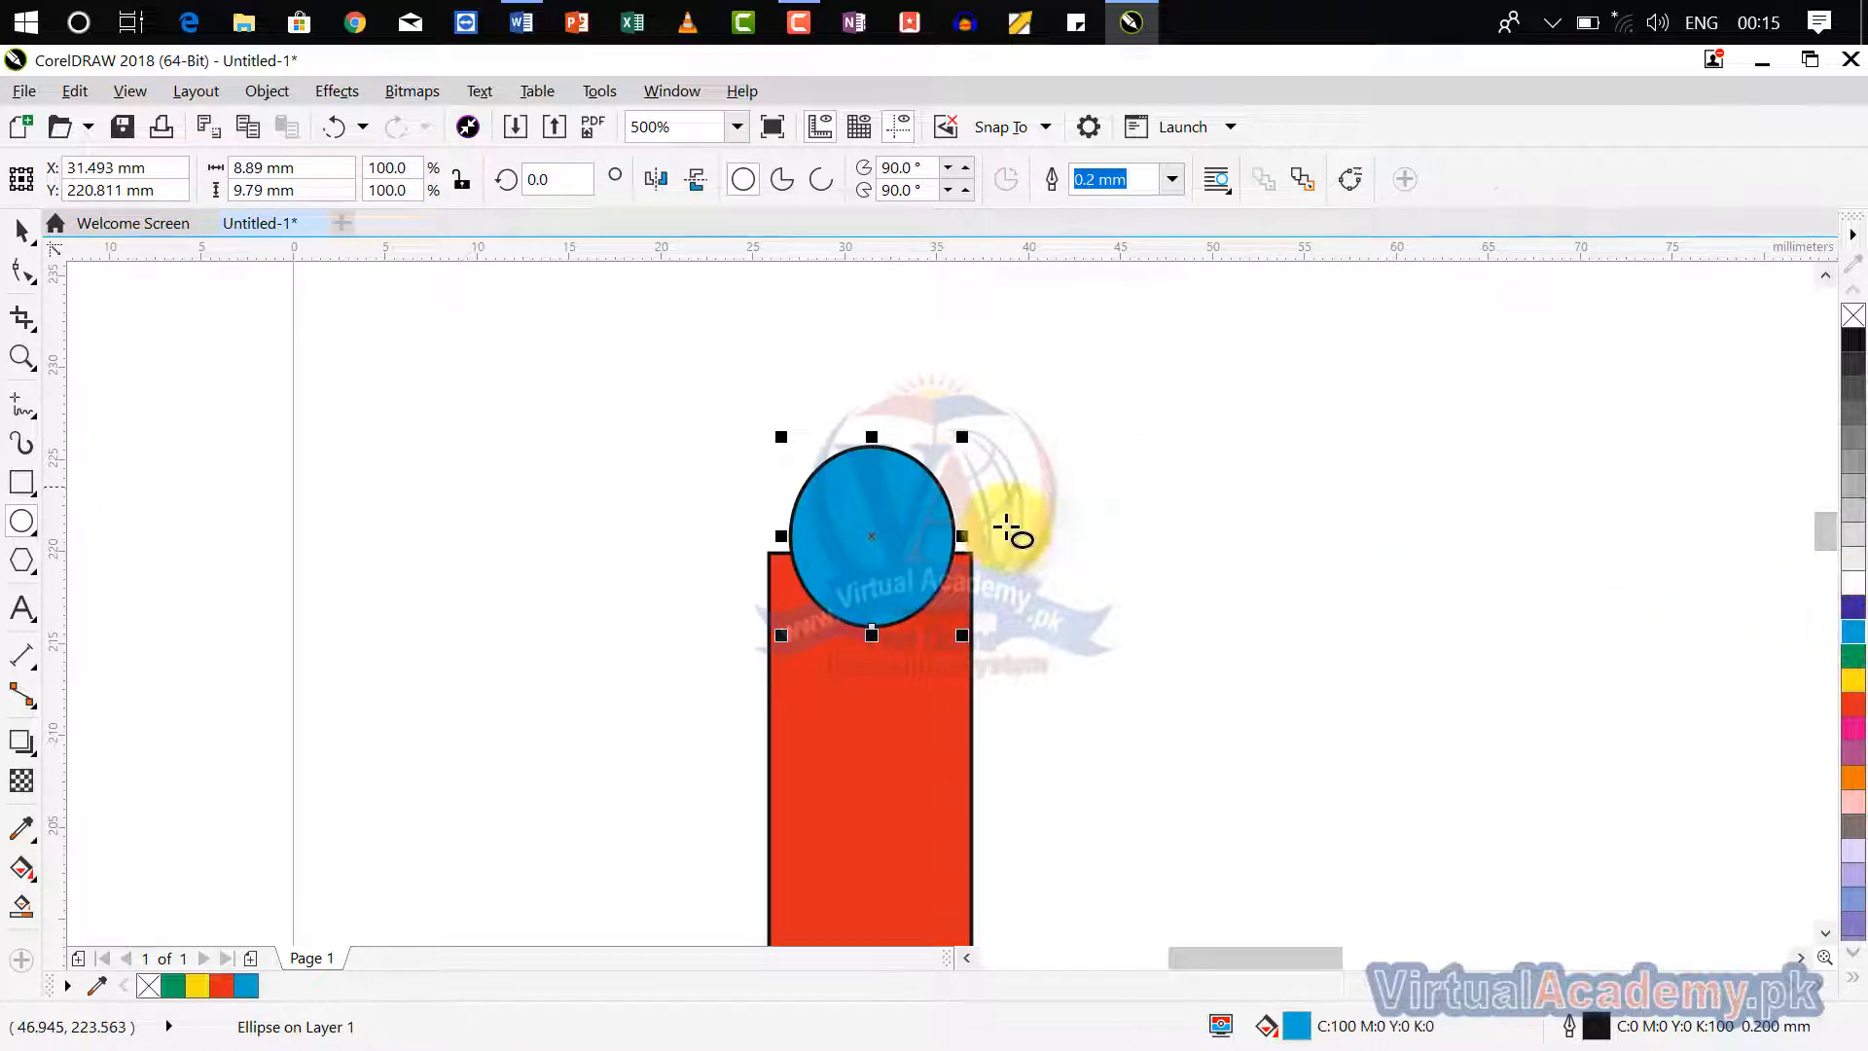
Select the cyan ellipse and the red bar together and group them.
click(1053, 519)
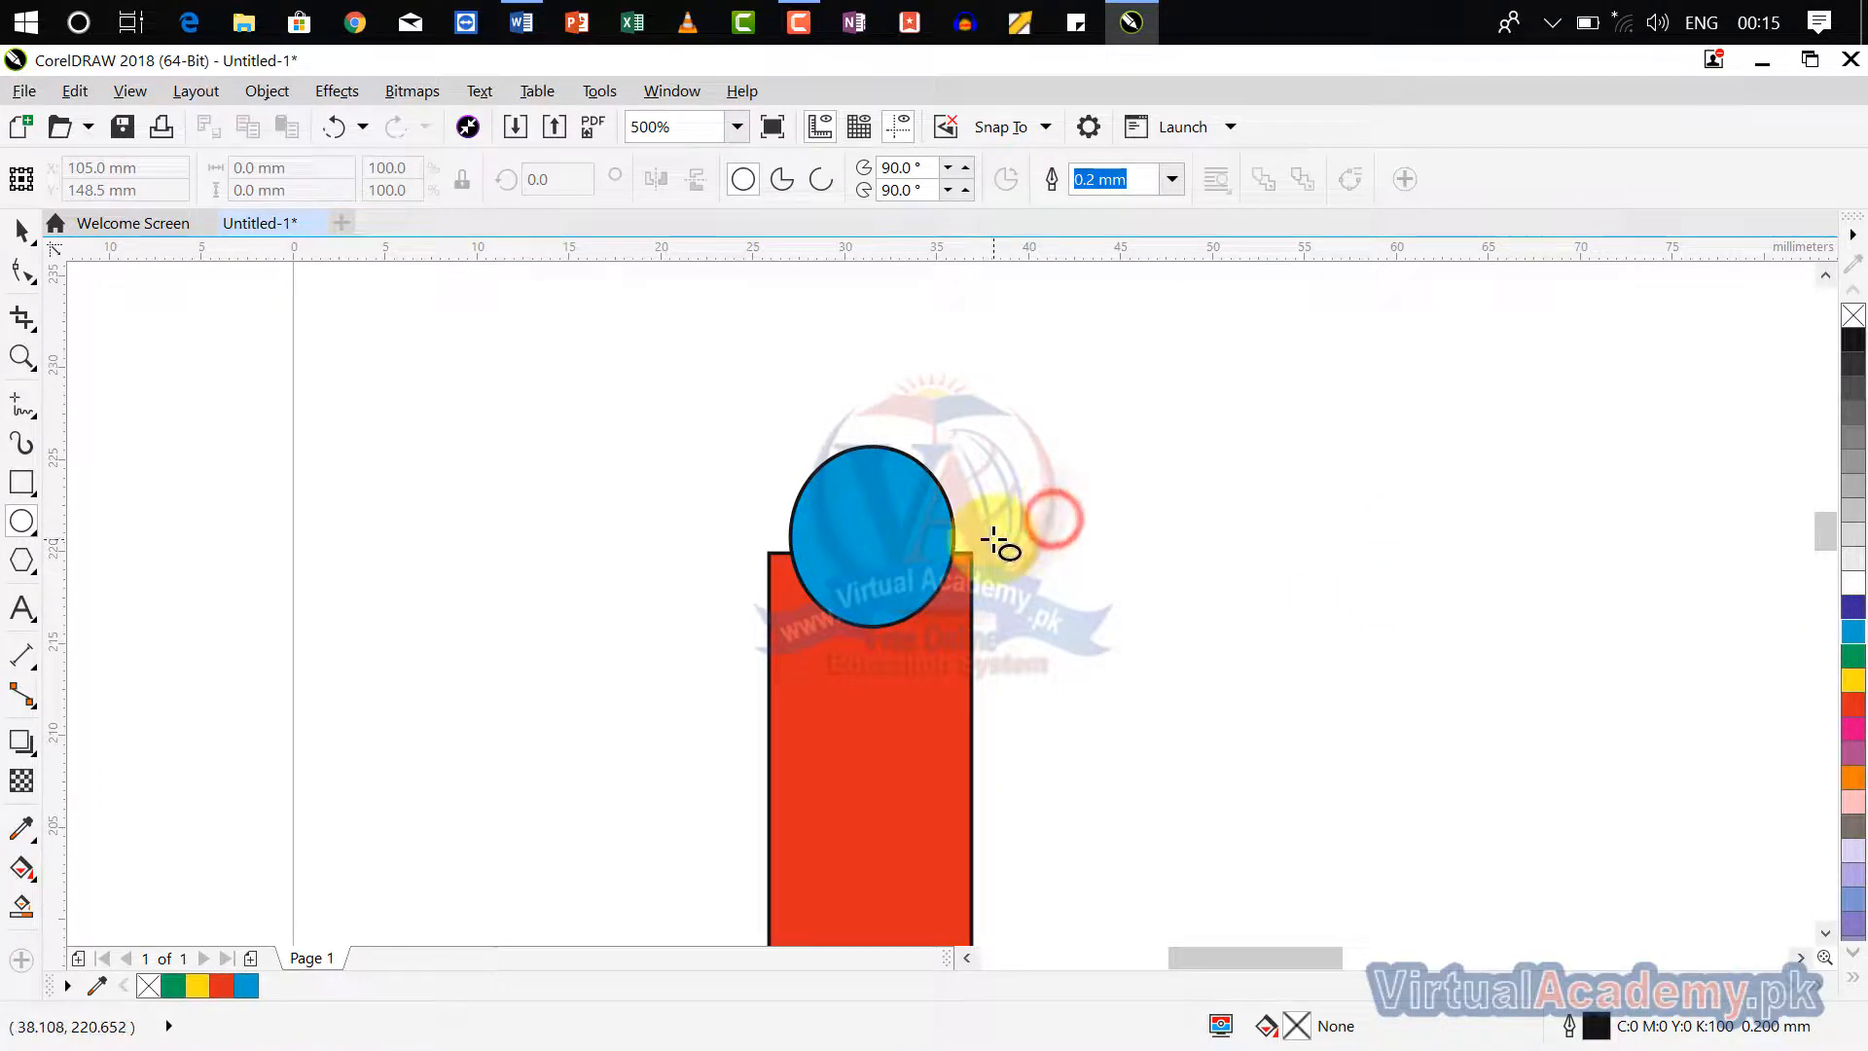
key(ctrl+a)
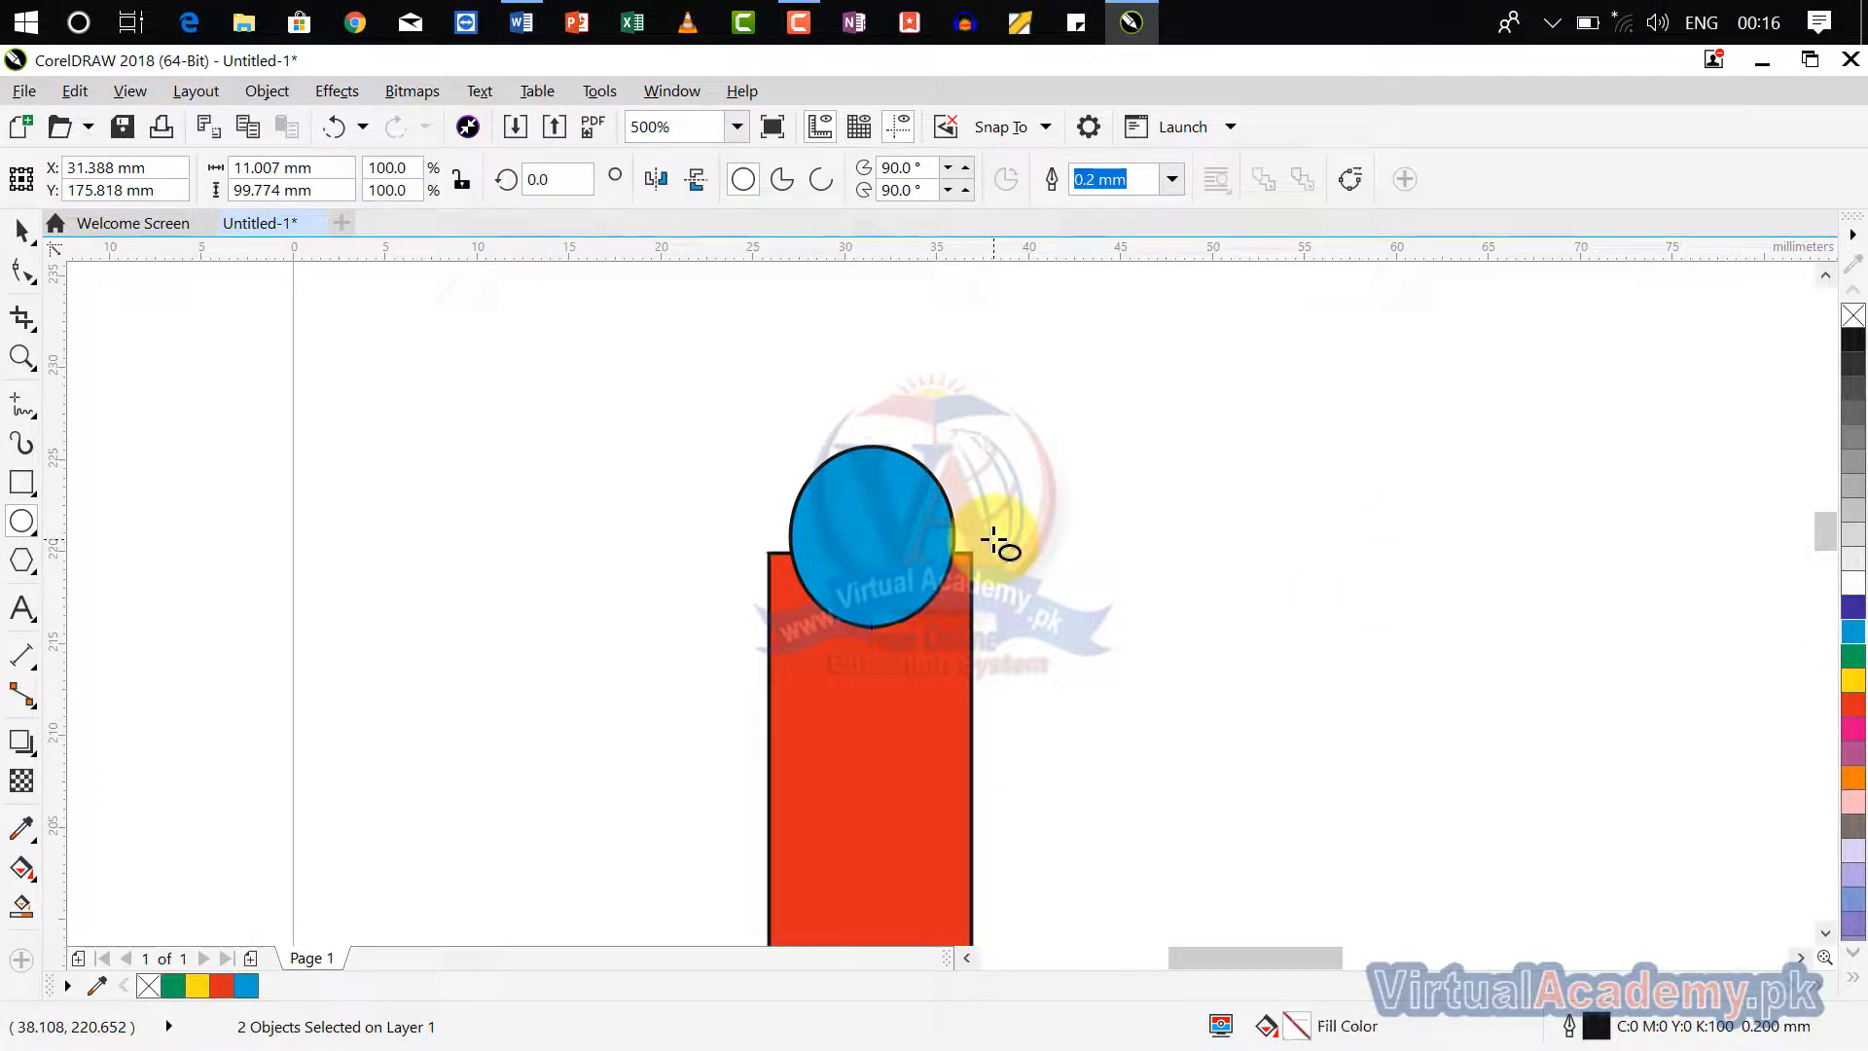
key(ctrl+g)
scroll(992, 541, down, 5)
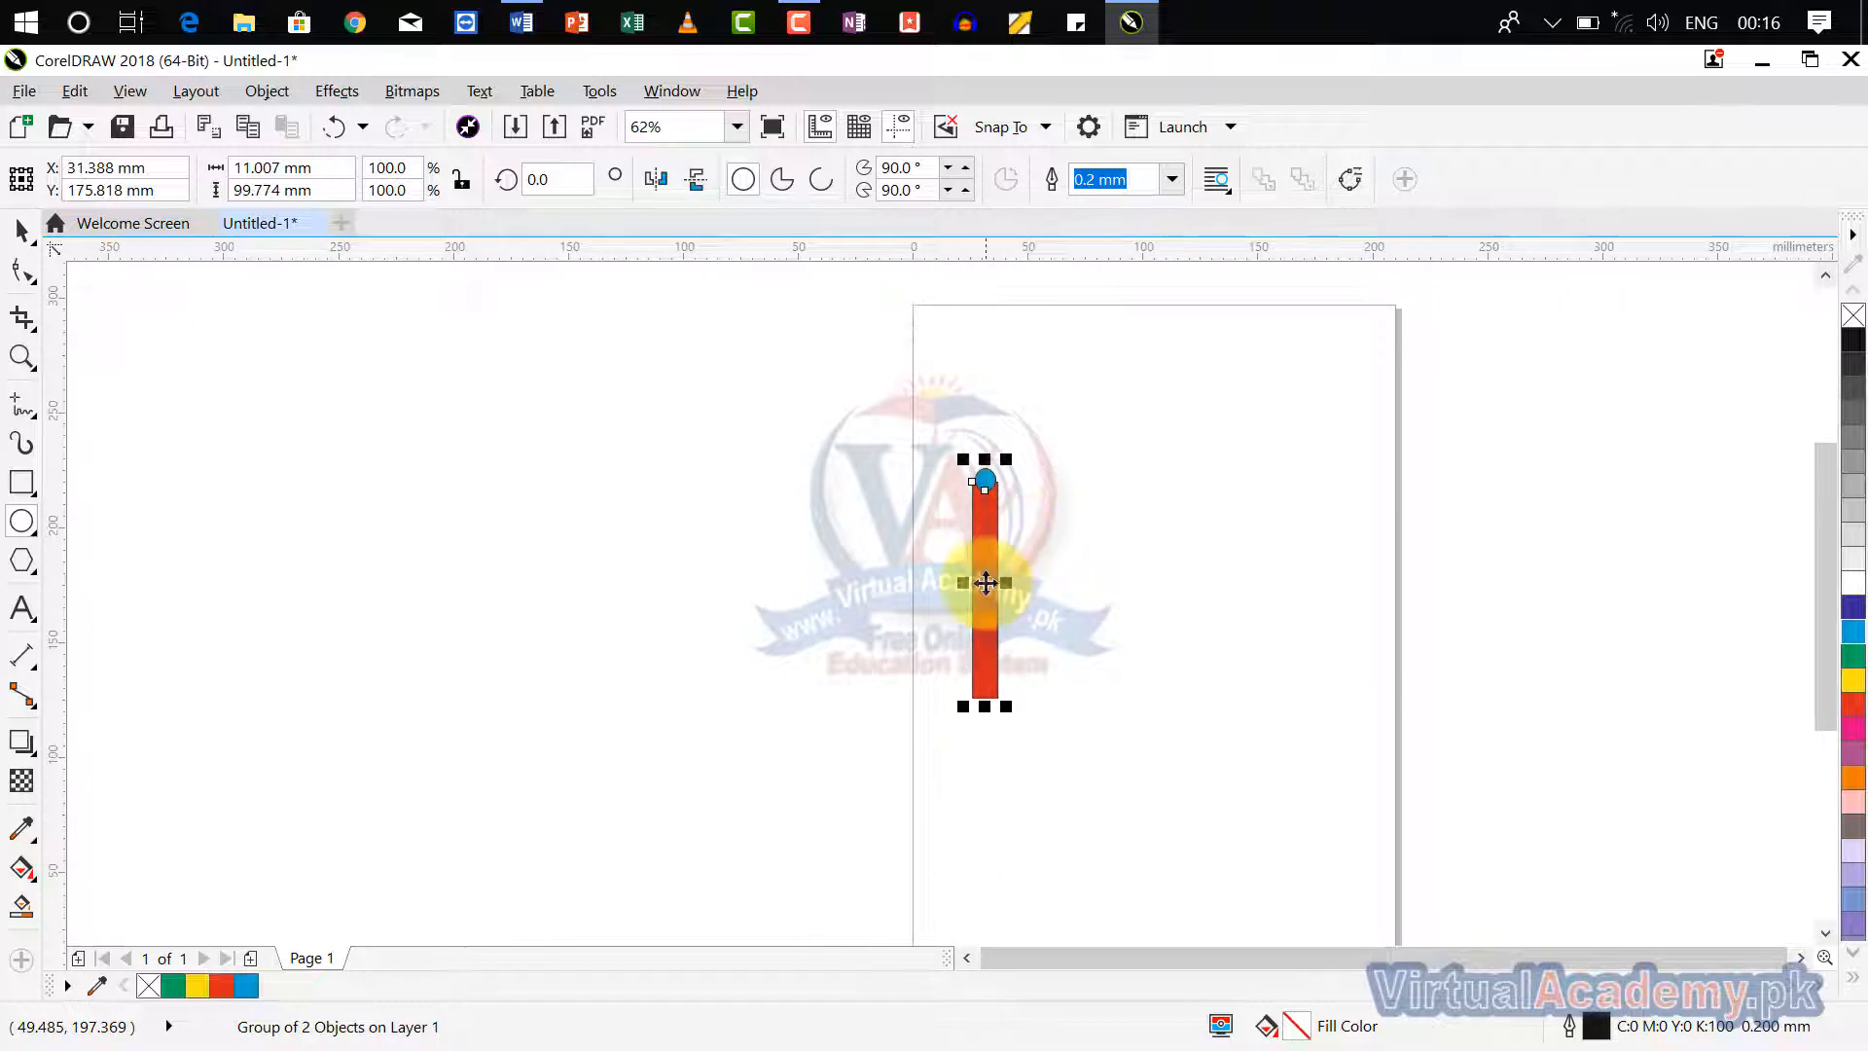
scroll(985, 582, up, 2)
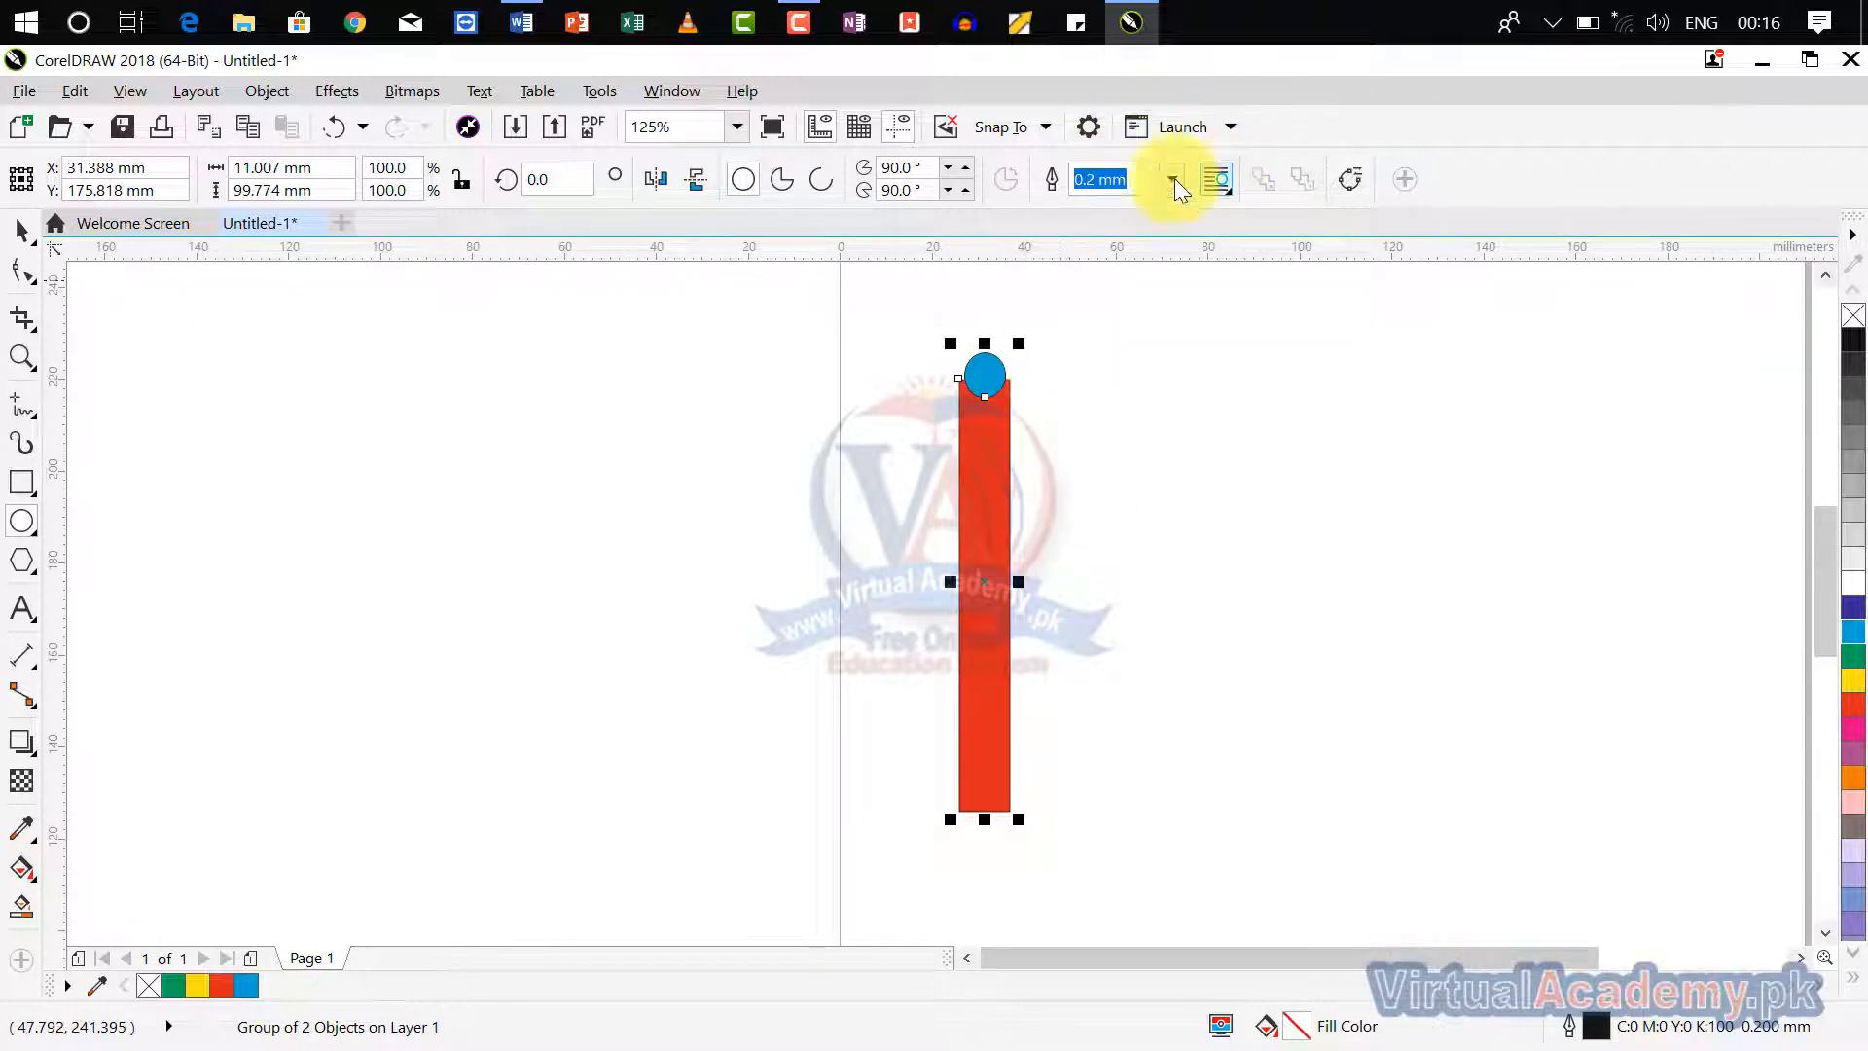
With Free Transform applied to duplicates, freely rotate two copies of the group about the bar's lower end, to about 22 and 44 degrees.
click(20, 243)
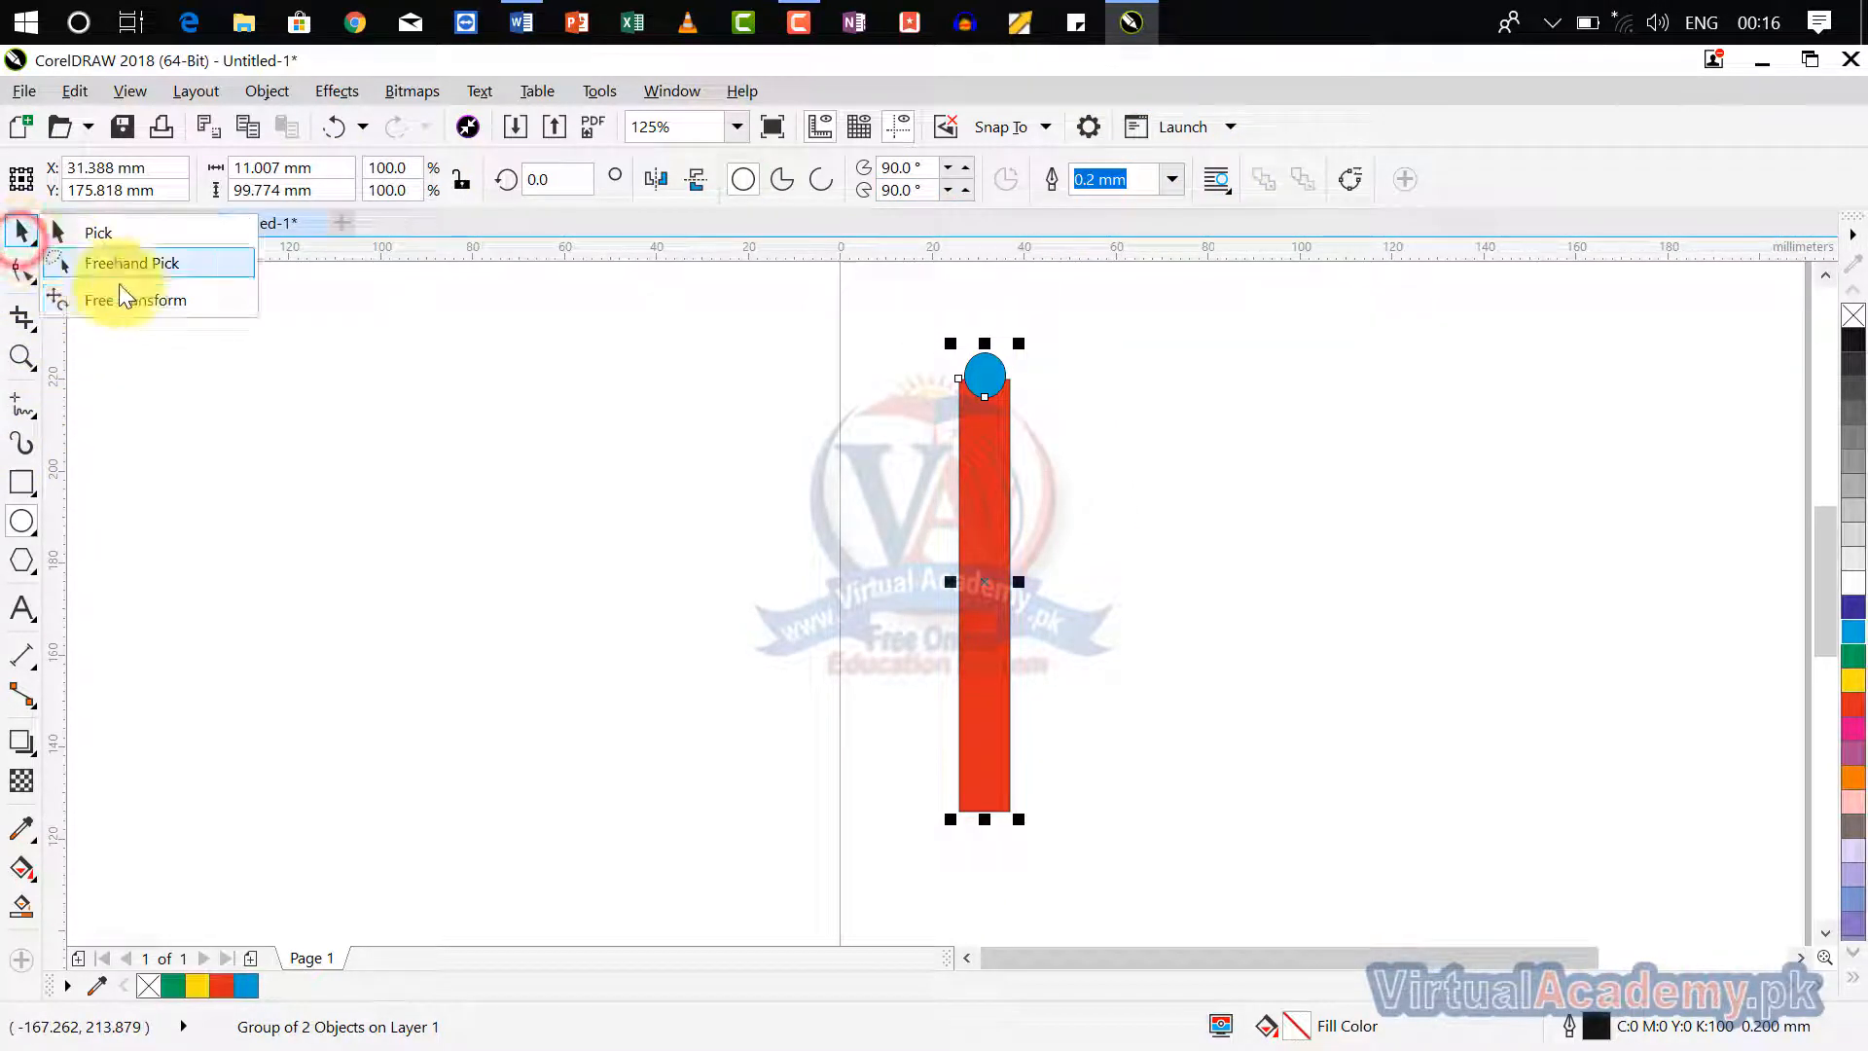
click(131, 297)
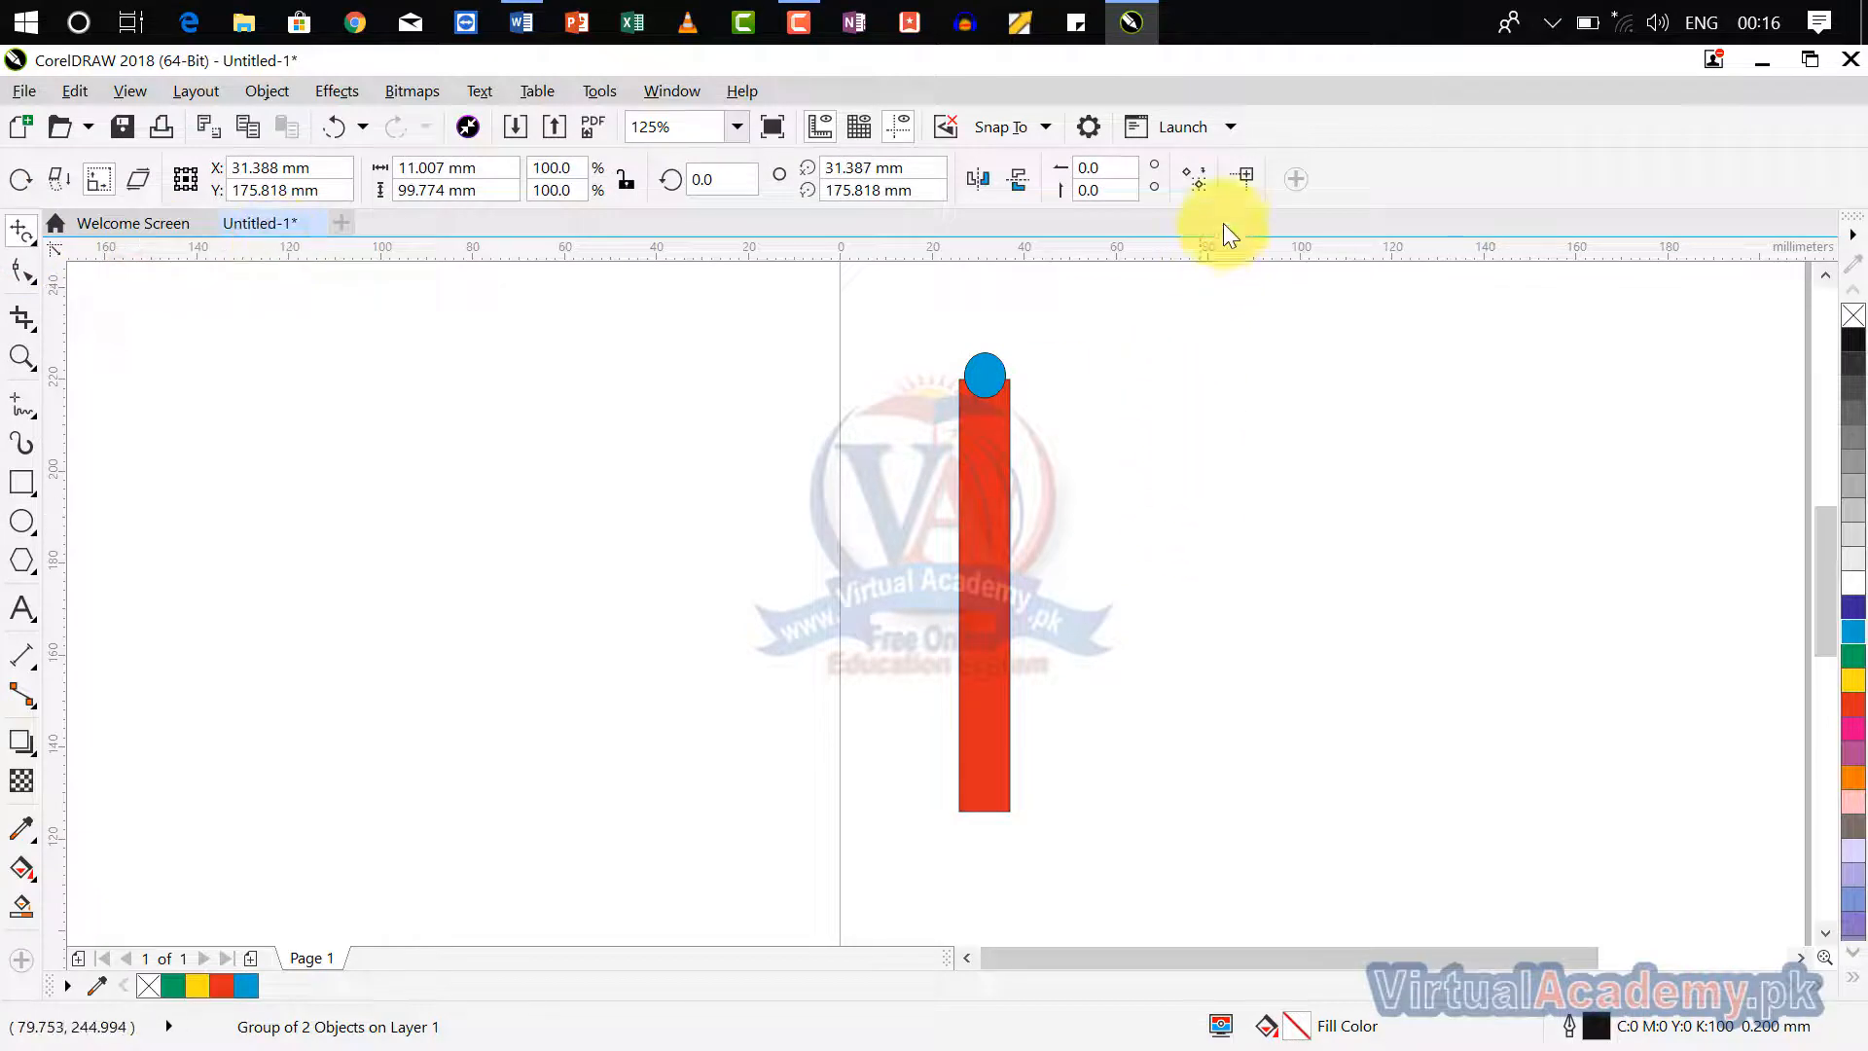
click(1193, 179)
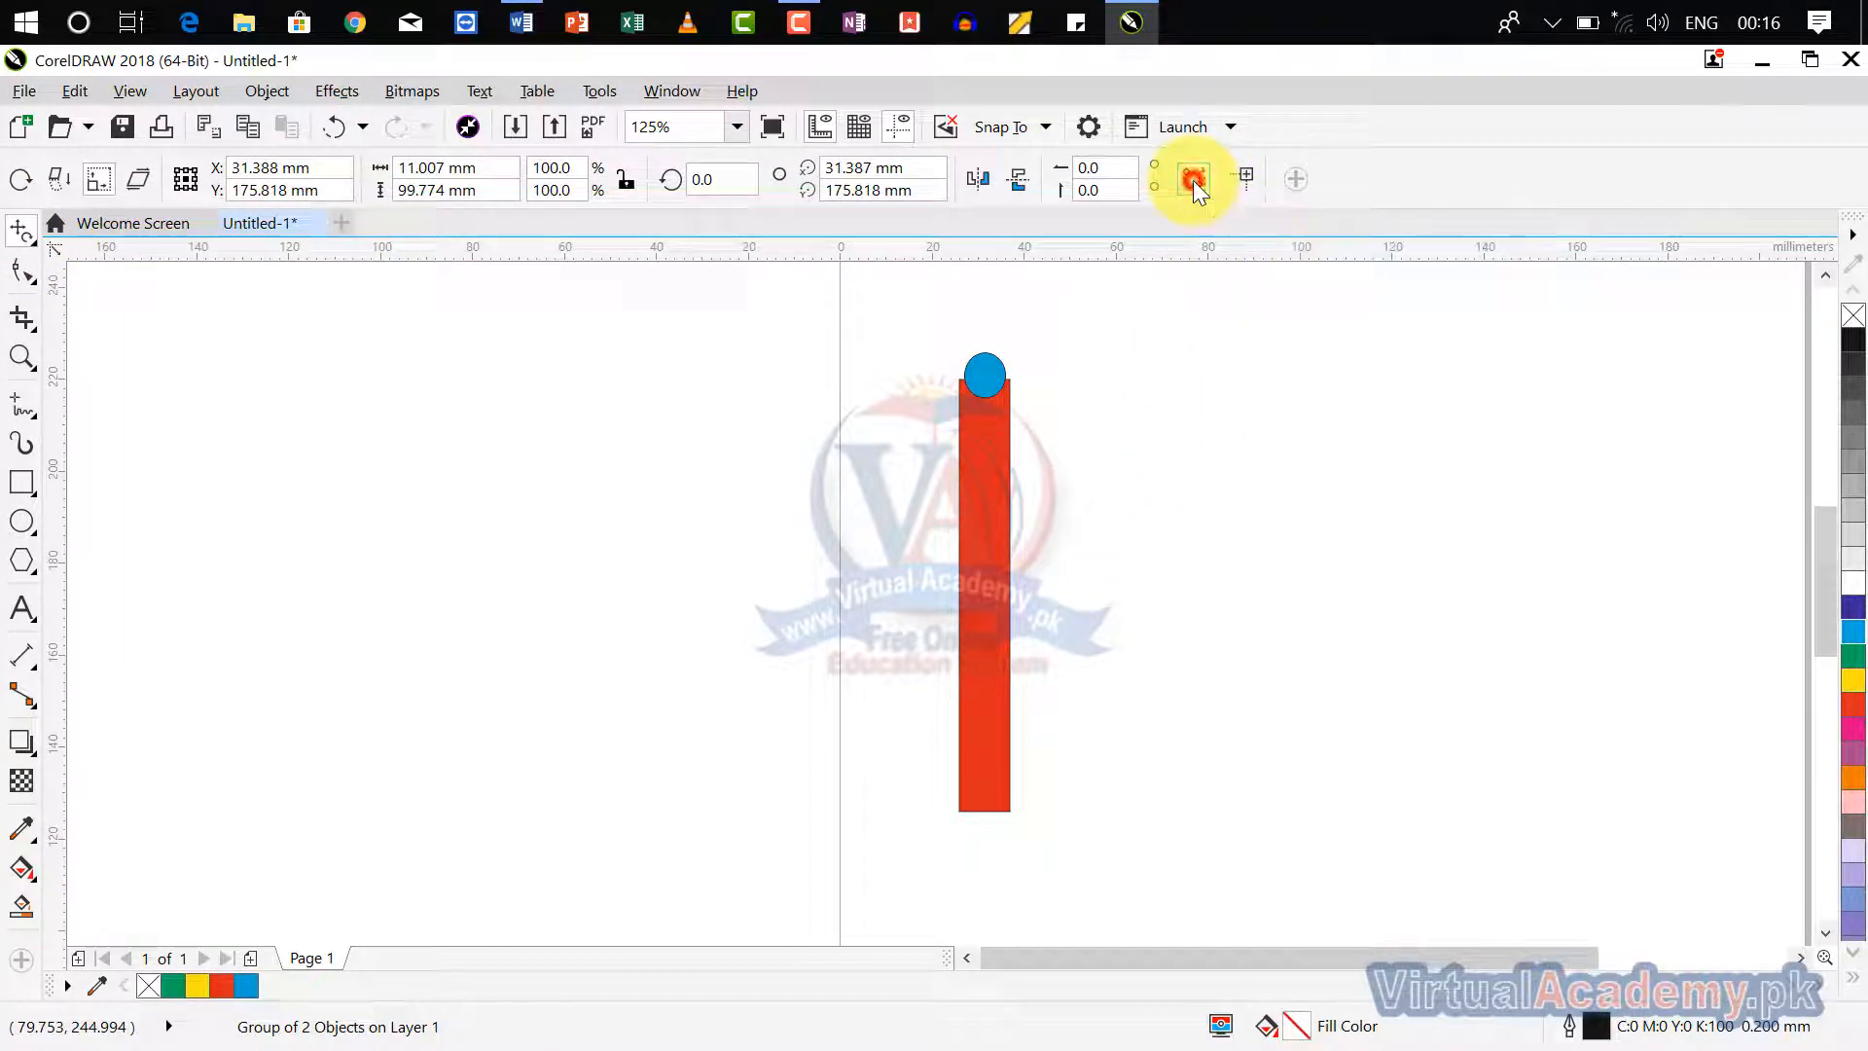
click(24, 183)
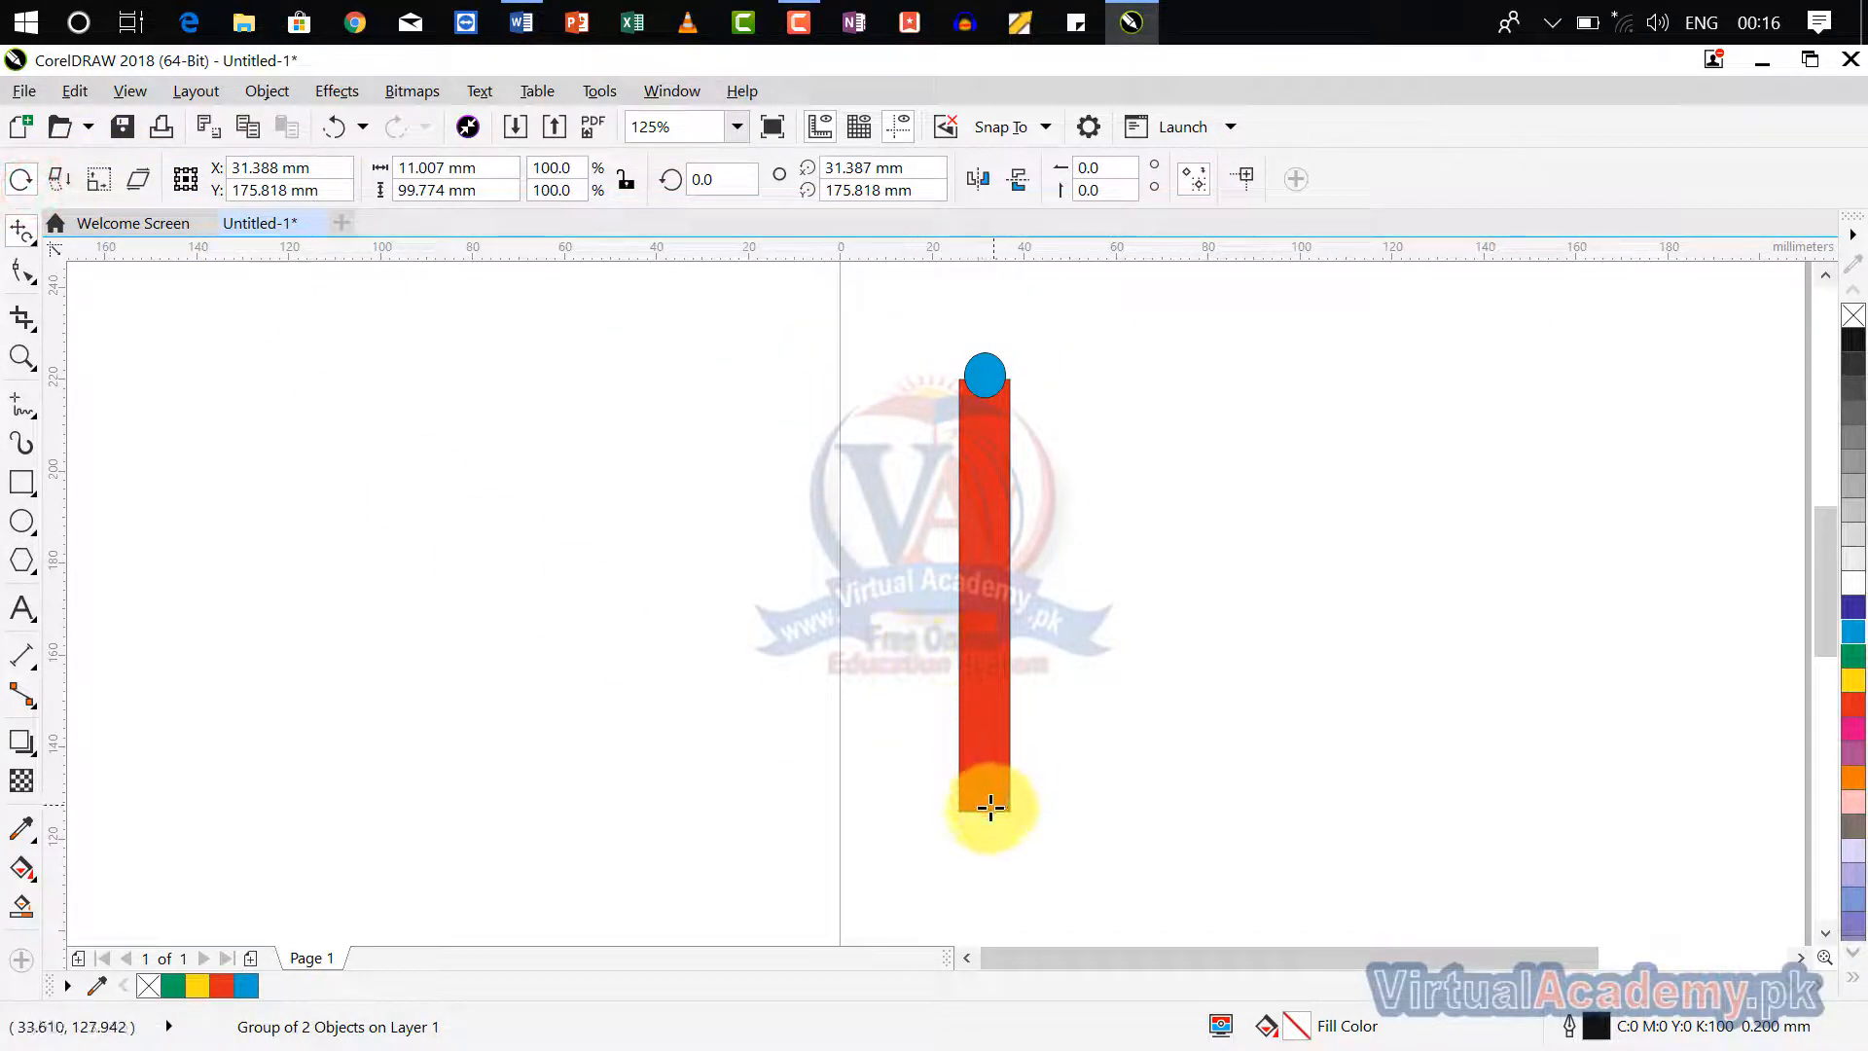
mouse_move(989, 808)
mouse_down()
mouse_move(1014, 784)
mouse_move(998, 808)
mouse_up()
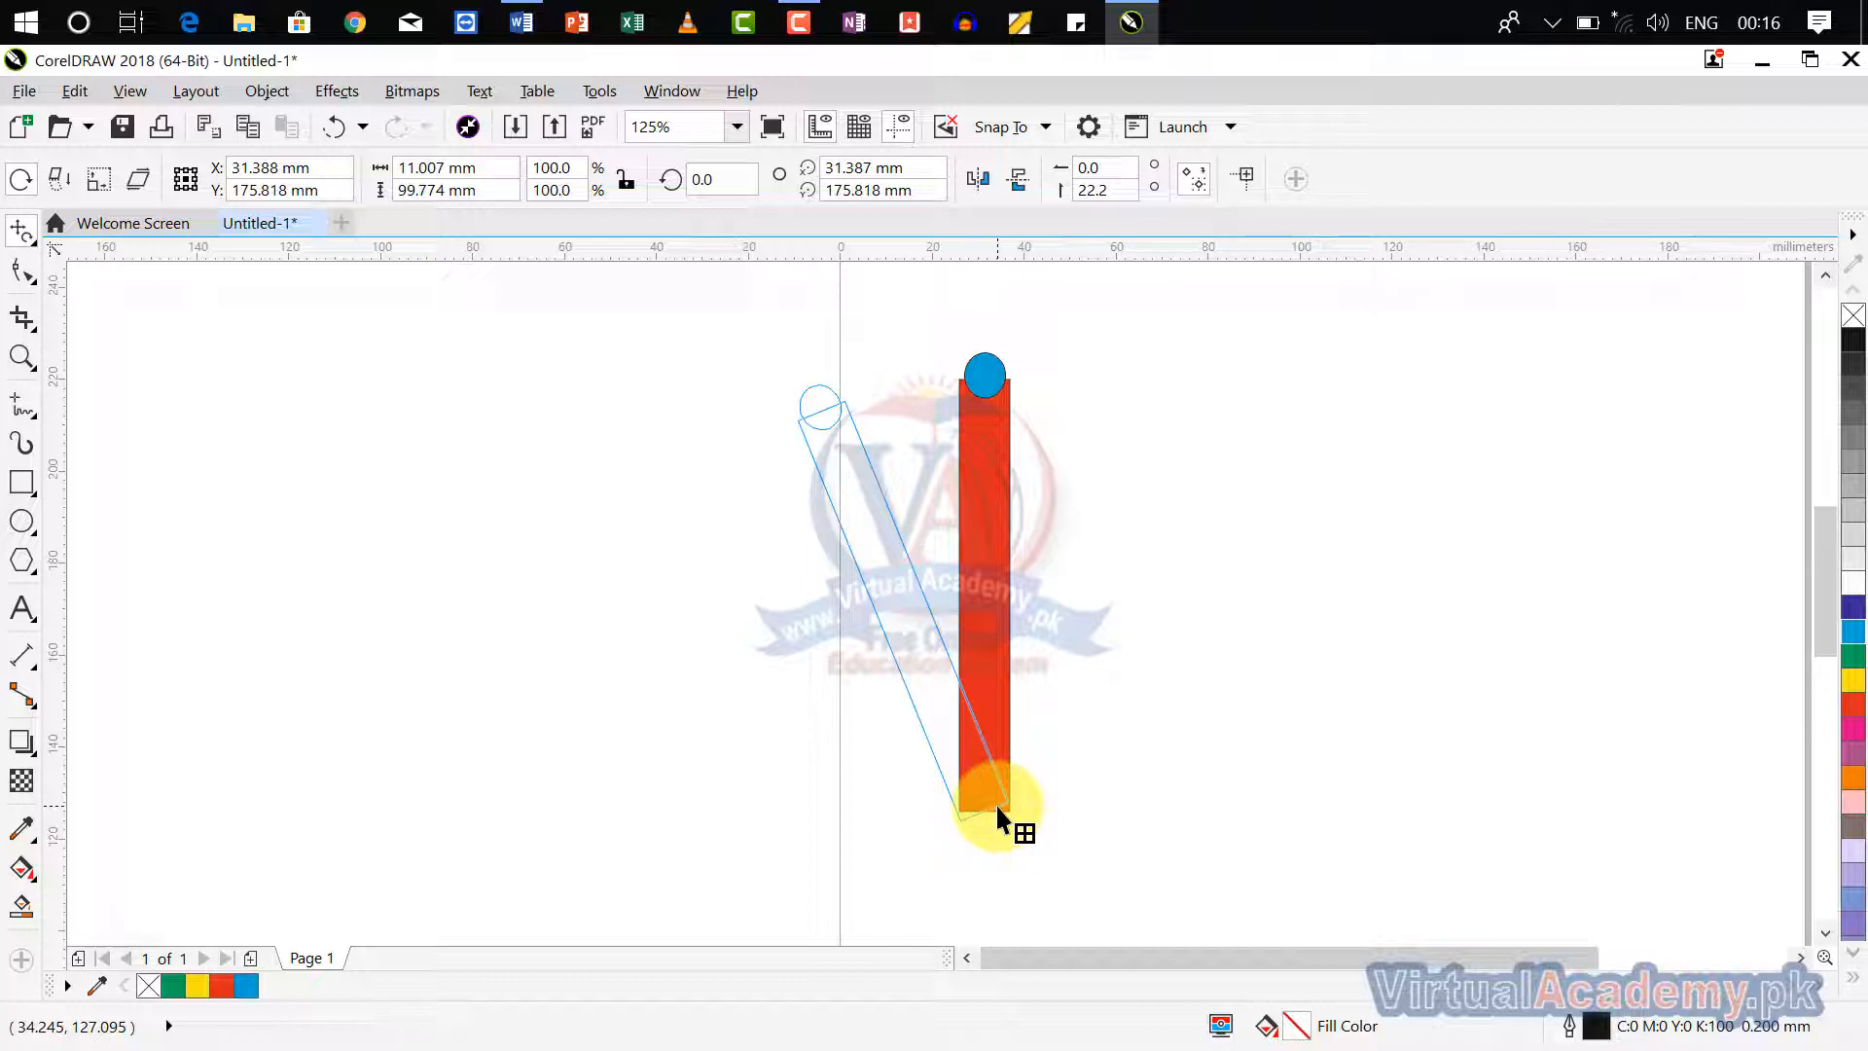
drag(995, 803, 995, 803)
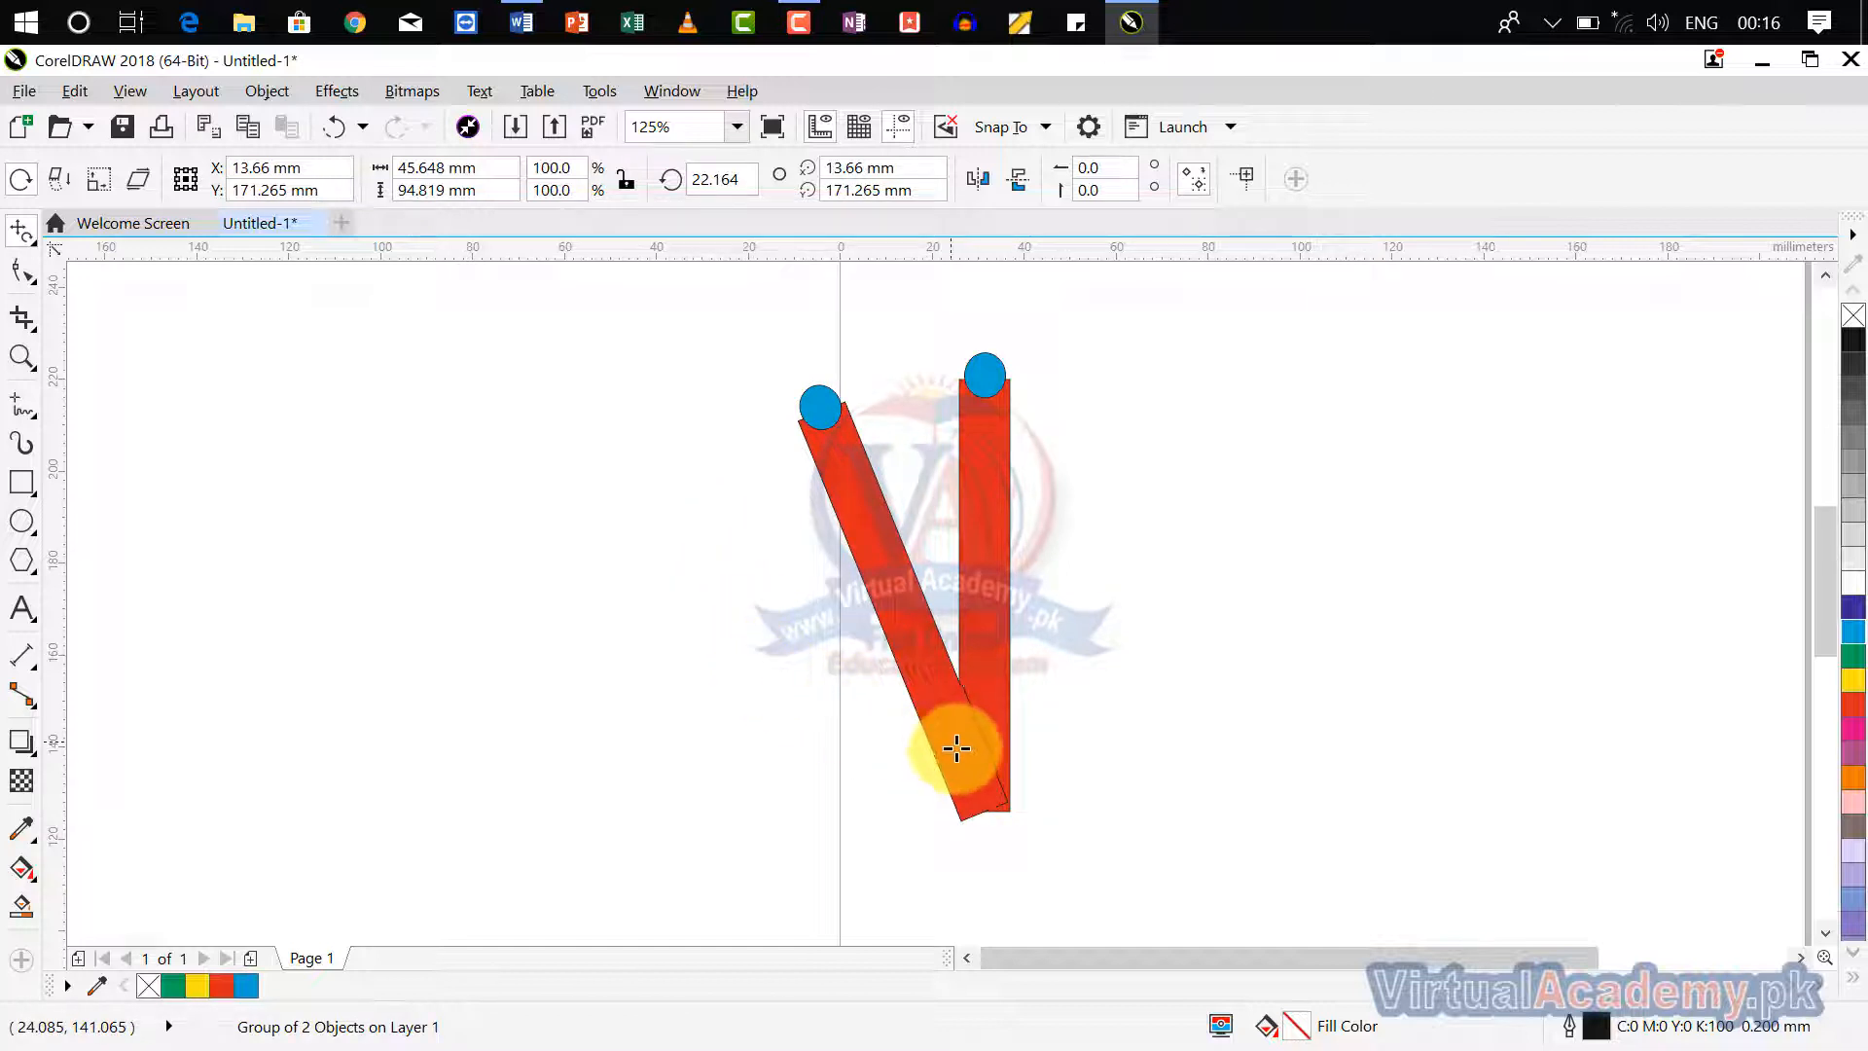
mouse_move(989, 805)
mouse_down()
mouse_move(1010, 789)
mouse_move(997, 778)
mouse_move(1027, 787)
mouse_move(959, 831)
mouse_move(1003, 798)
mouse_up()
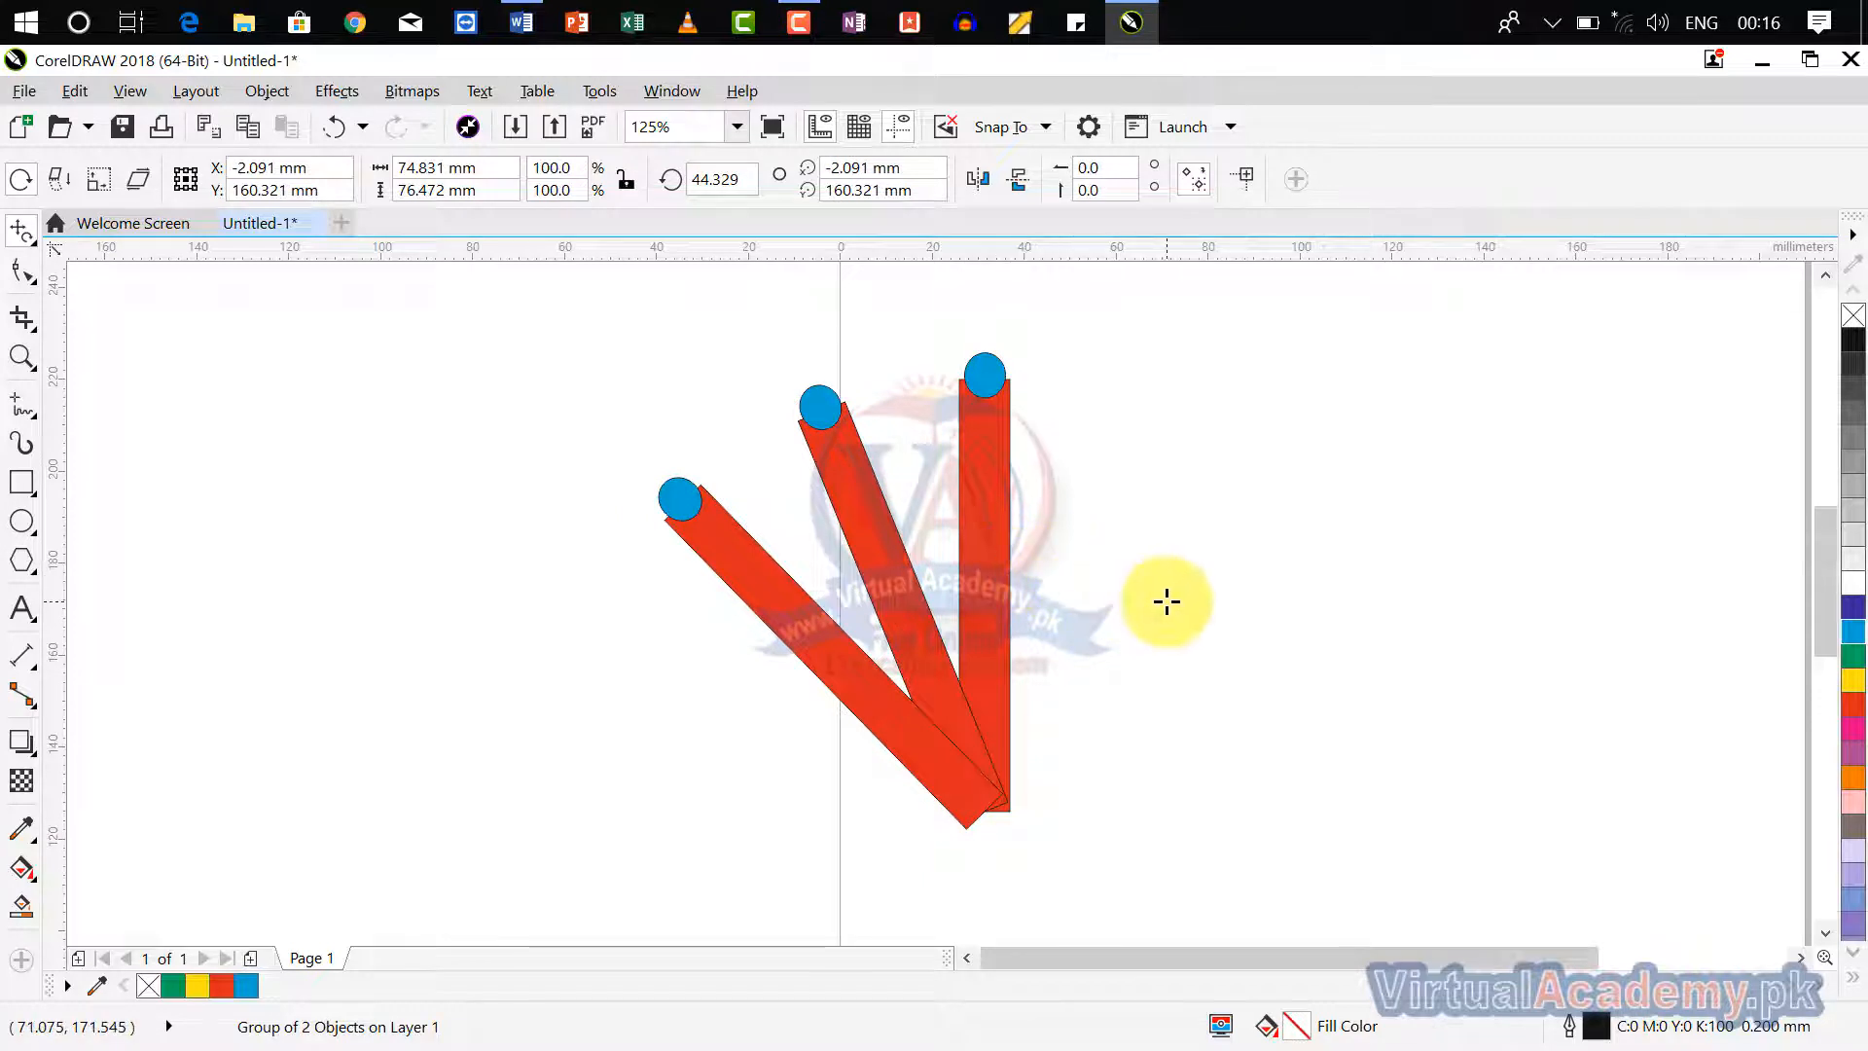
Duplicate the last rotated group with a horizontal and vertical offset of 5 mm.
key(ctrl+d)
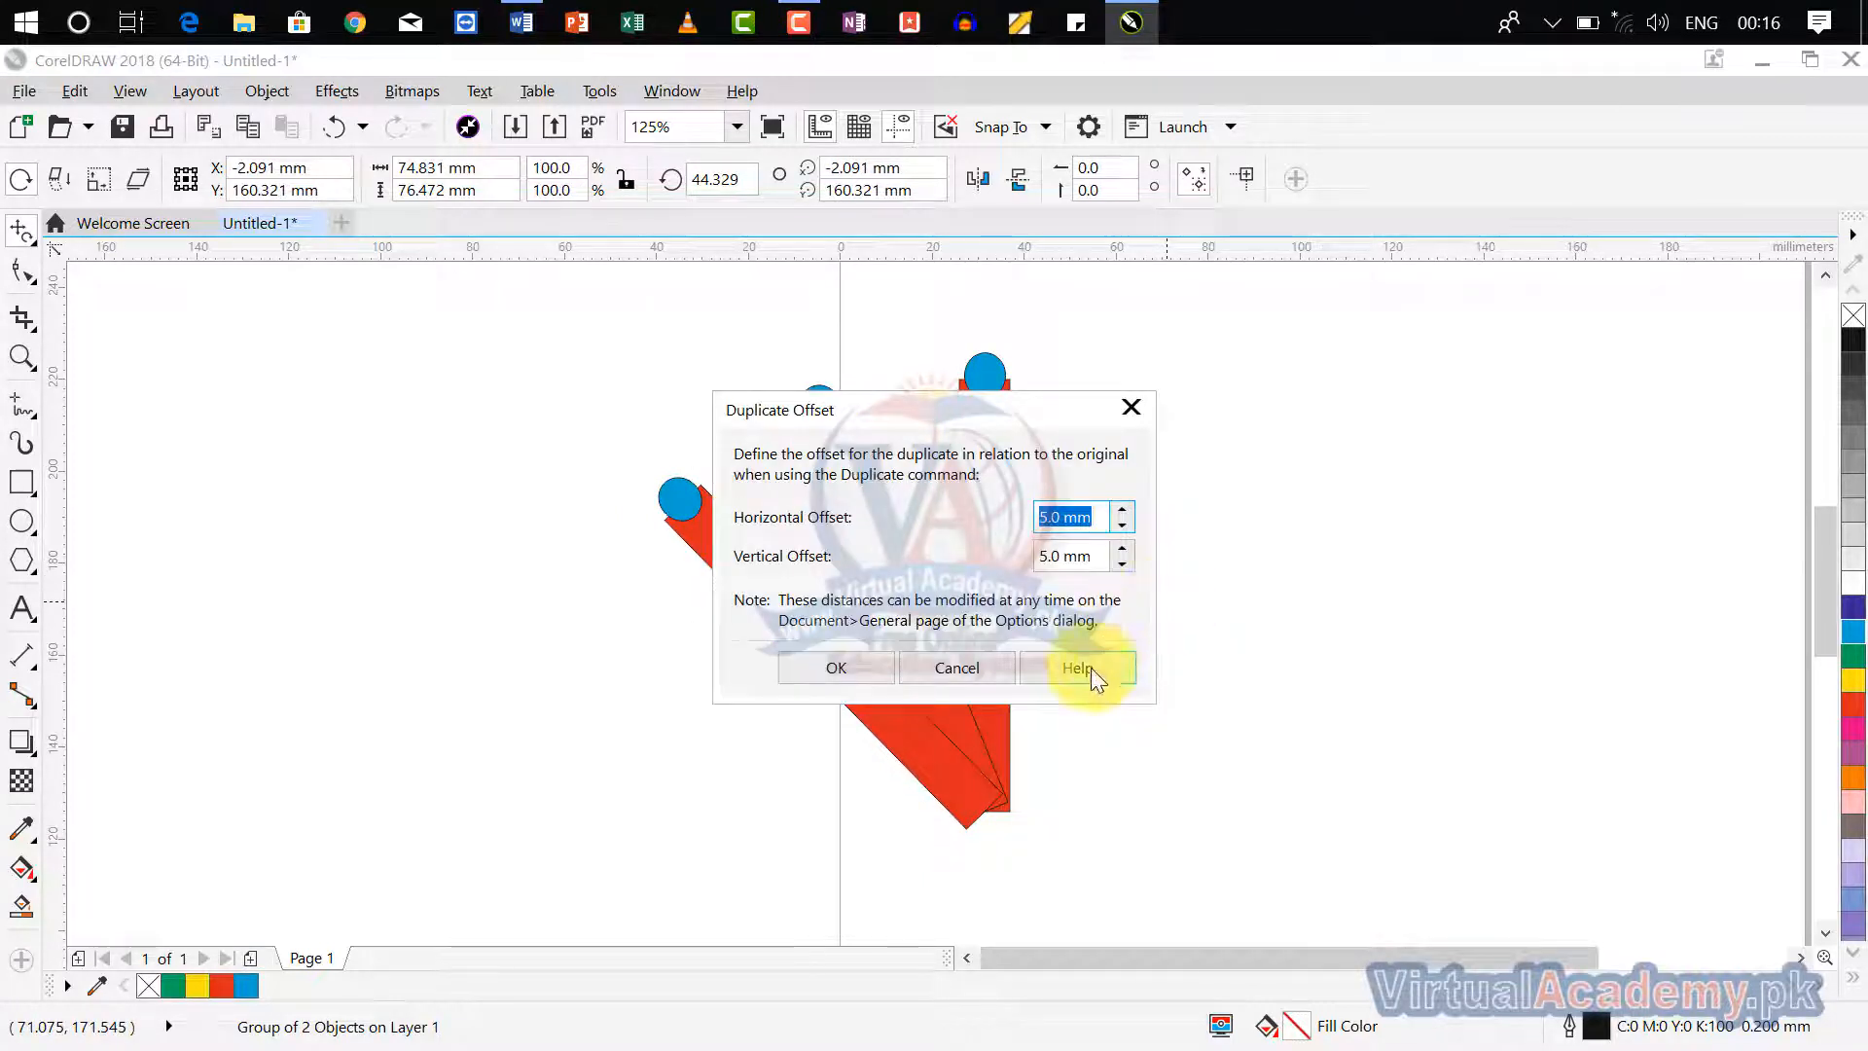
click(852, 667)
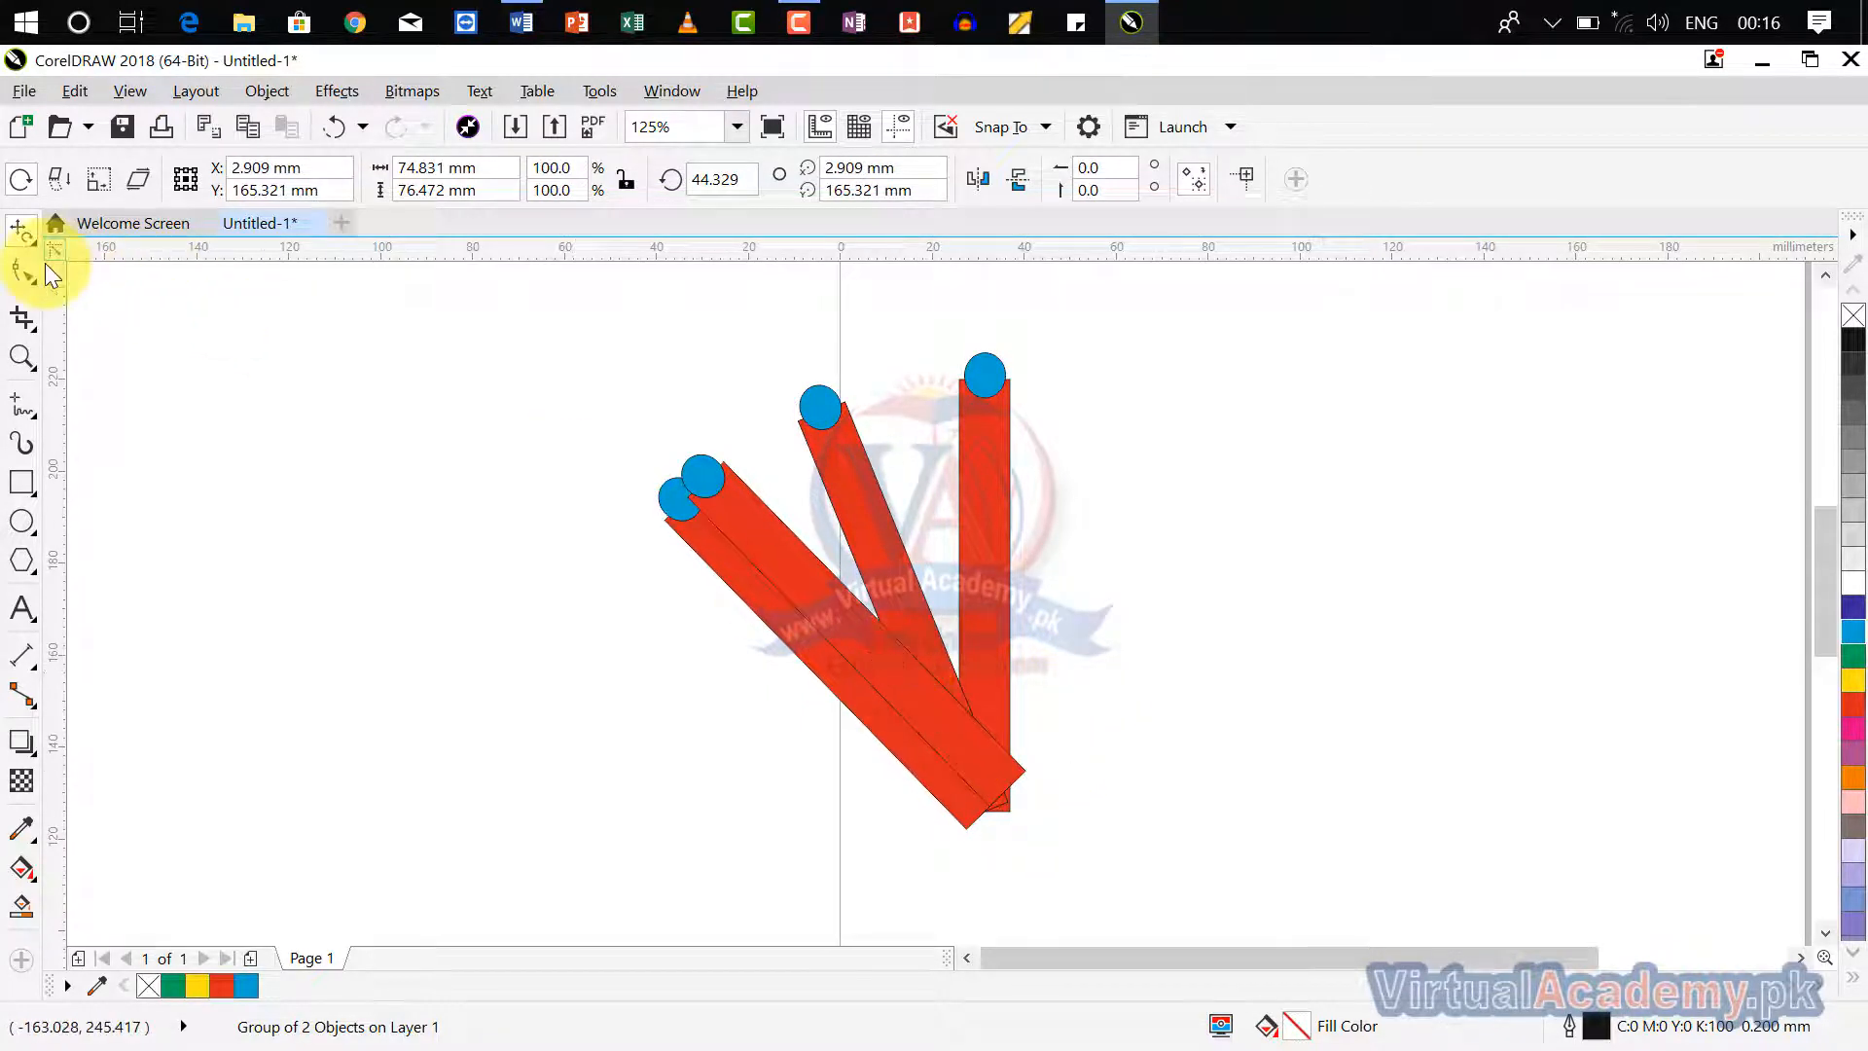
Delete the offset duplicate of the rotated bar-and-circle group, leaving the three fanned groups.
click(26, 243)
click(58, 236)
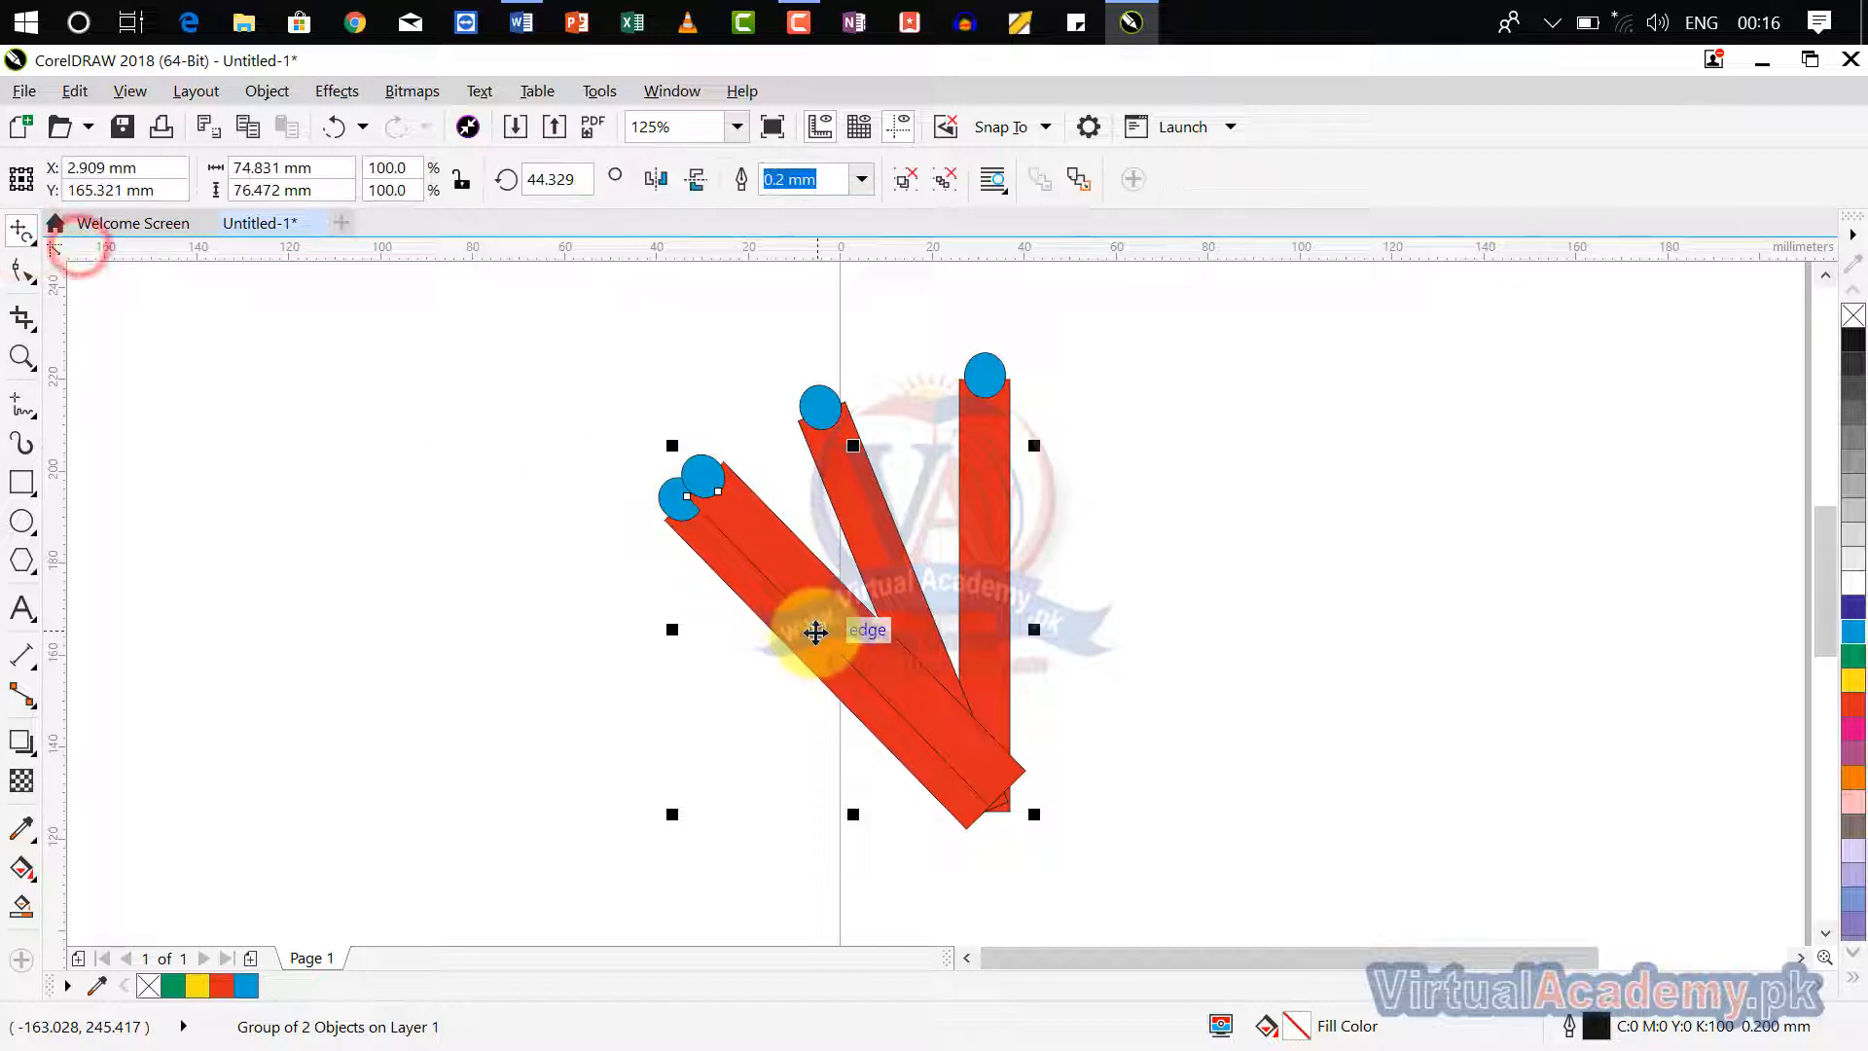
click(857, 623)
click(1255, 597)
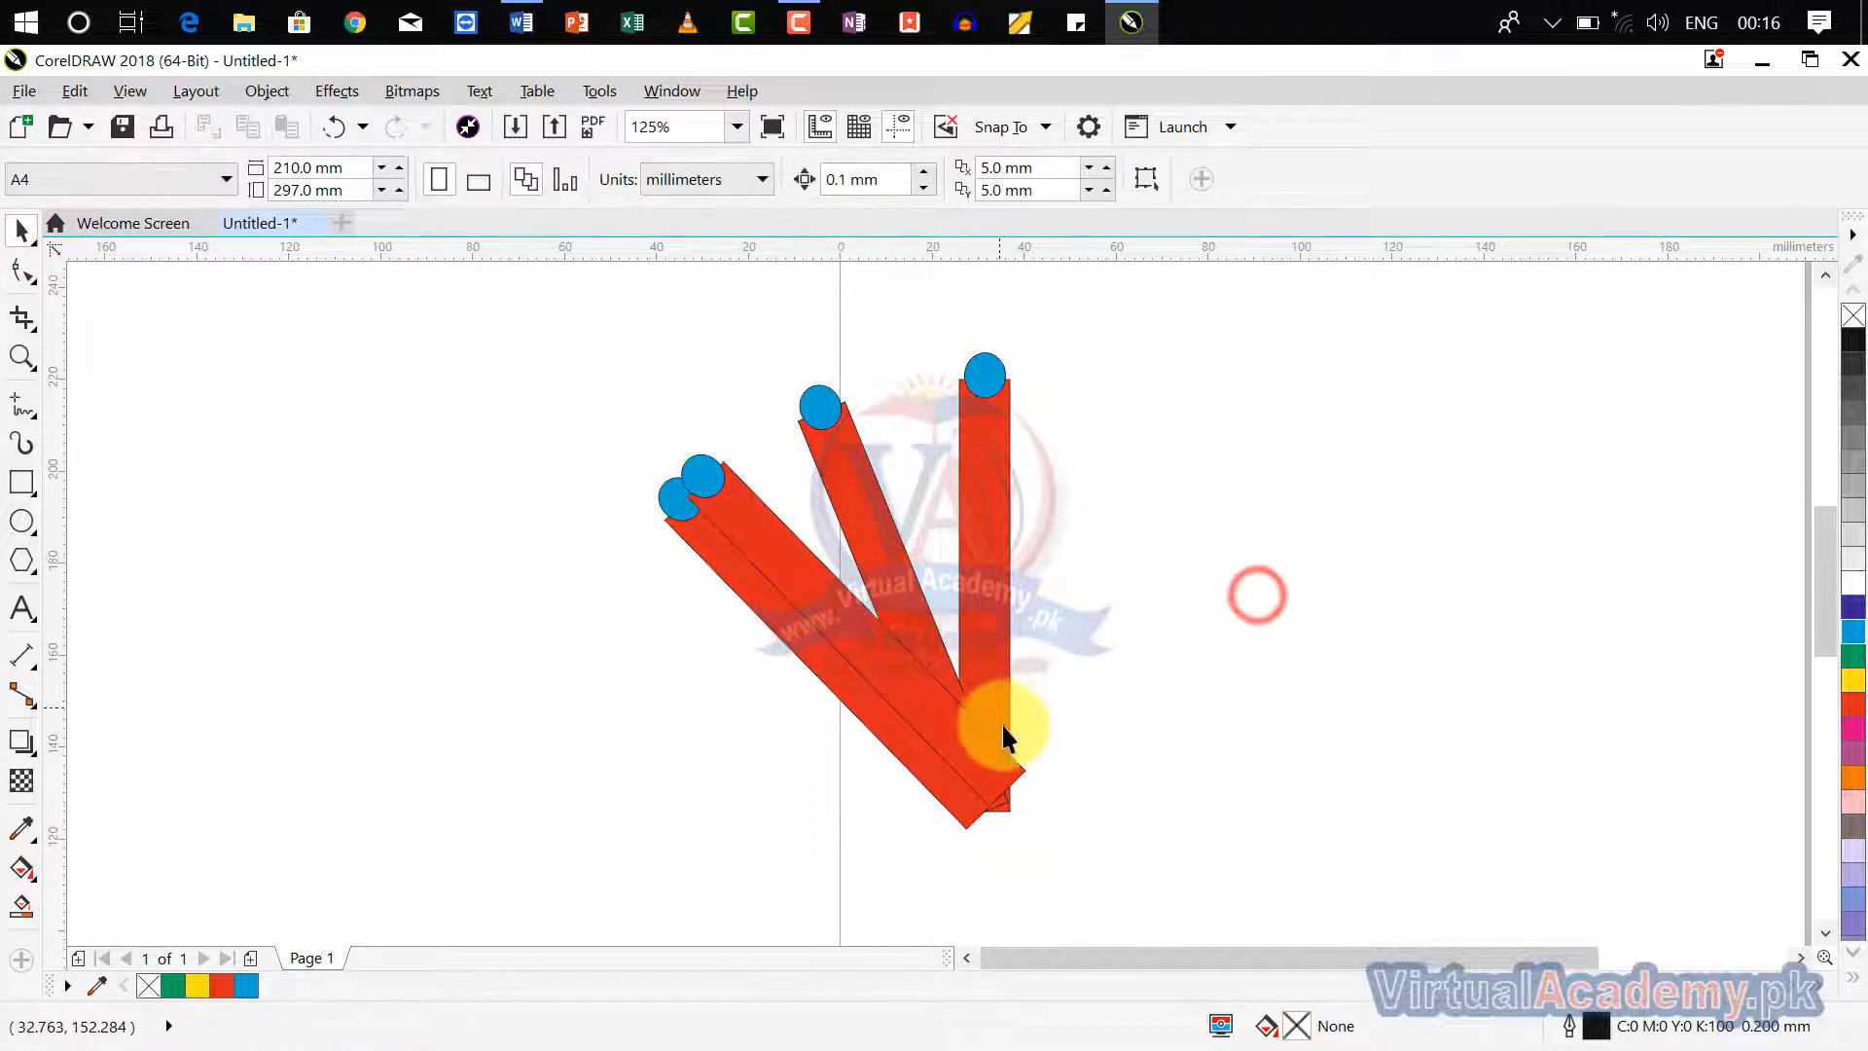
click(1005, 768)
key(Delete)
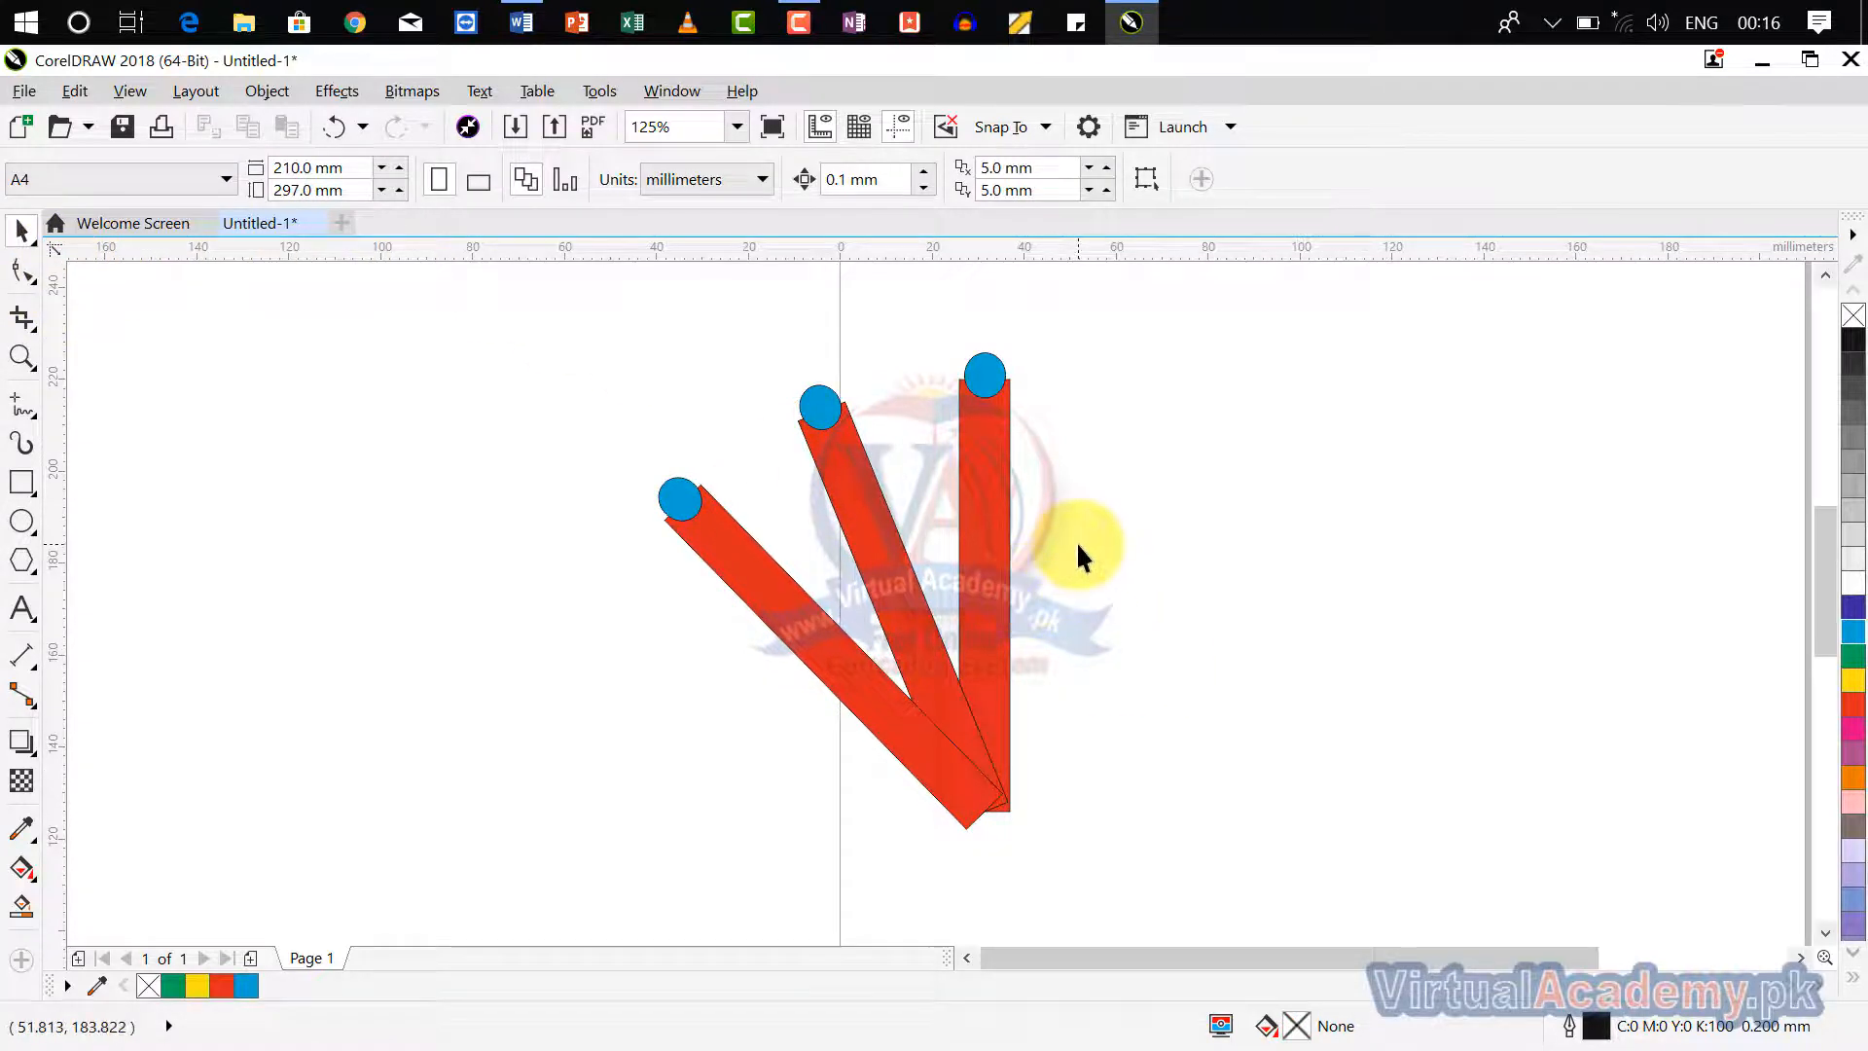
Select the three fanned bar-and-circle groups together and group them into one fan.
scroll(1075, 541, down, 2)
drag(999, 473, 892, 377)
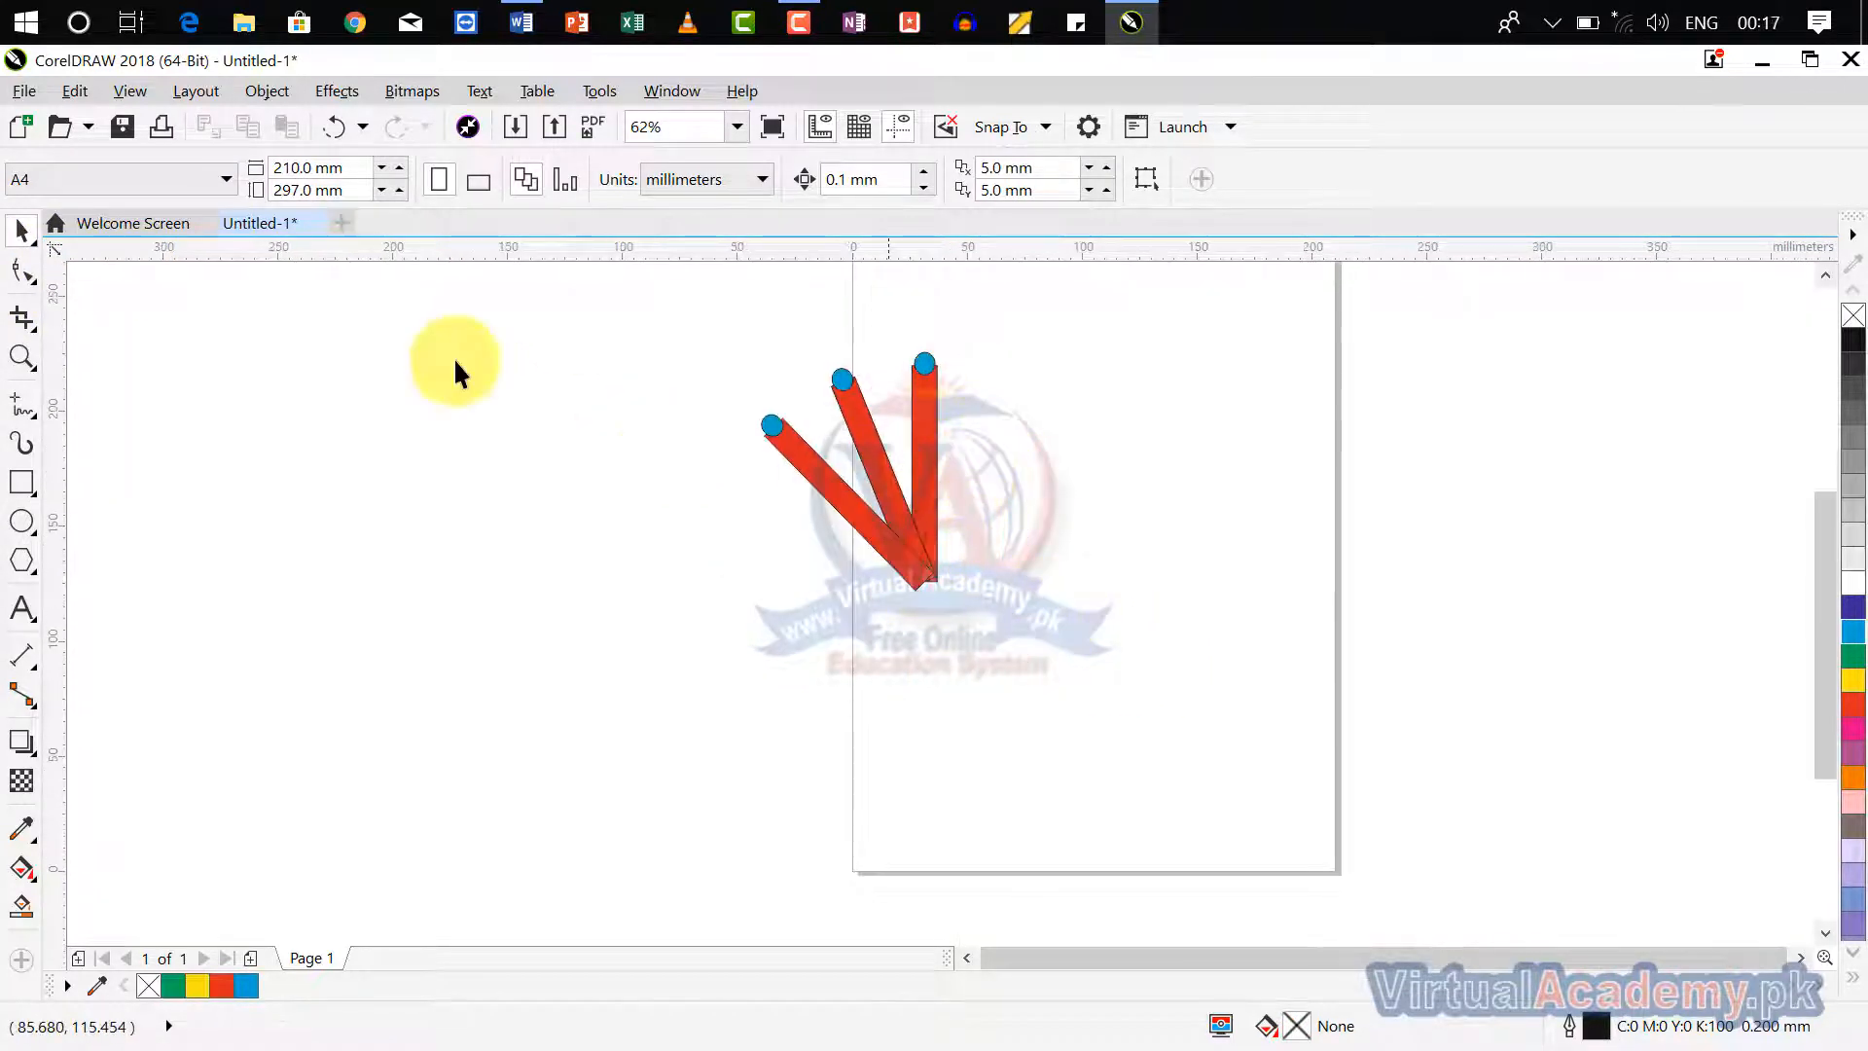
click(25, 244)
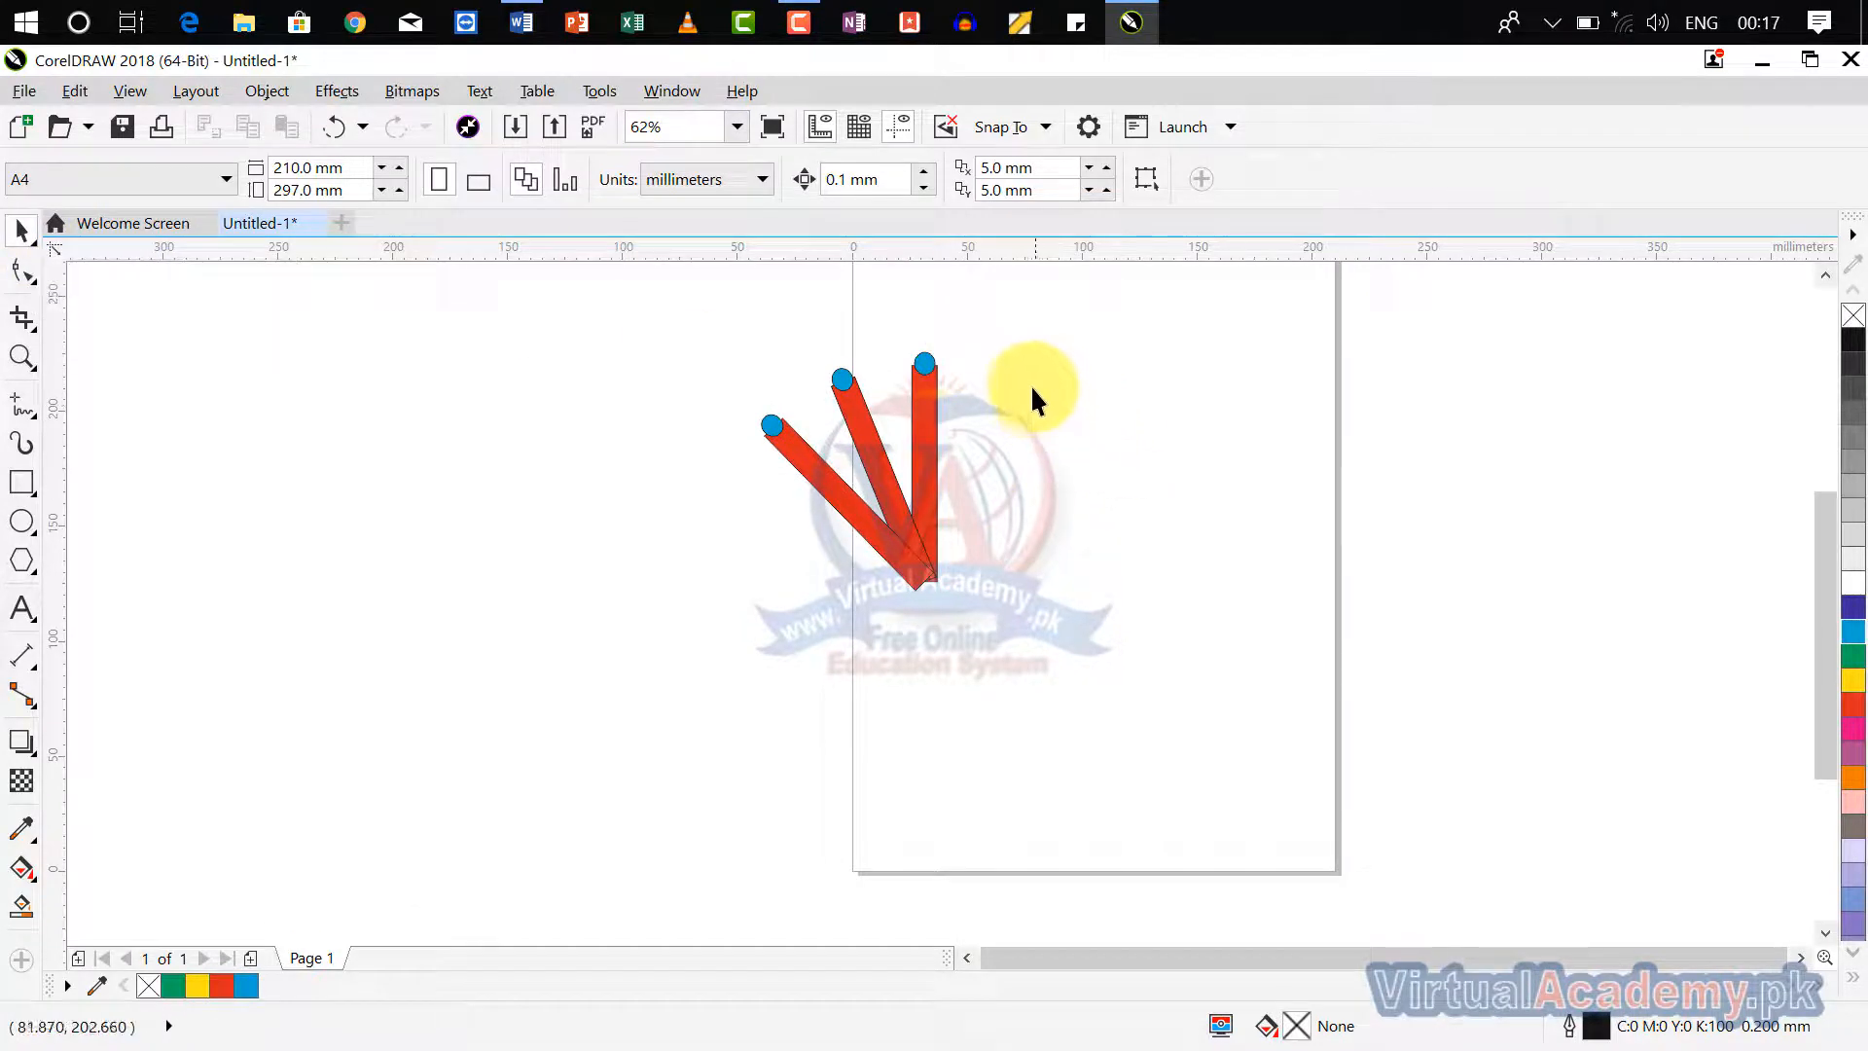
drag(1030, 378, 905, 486)
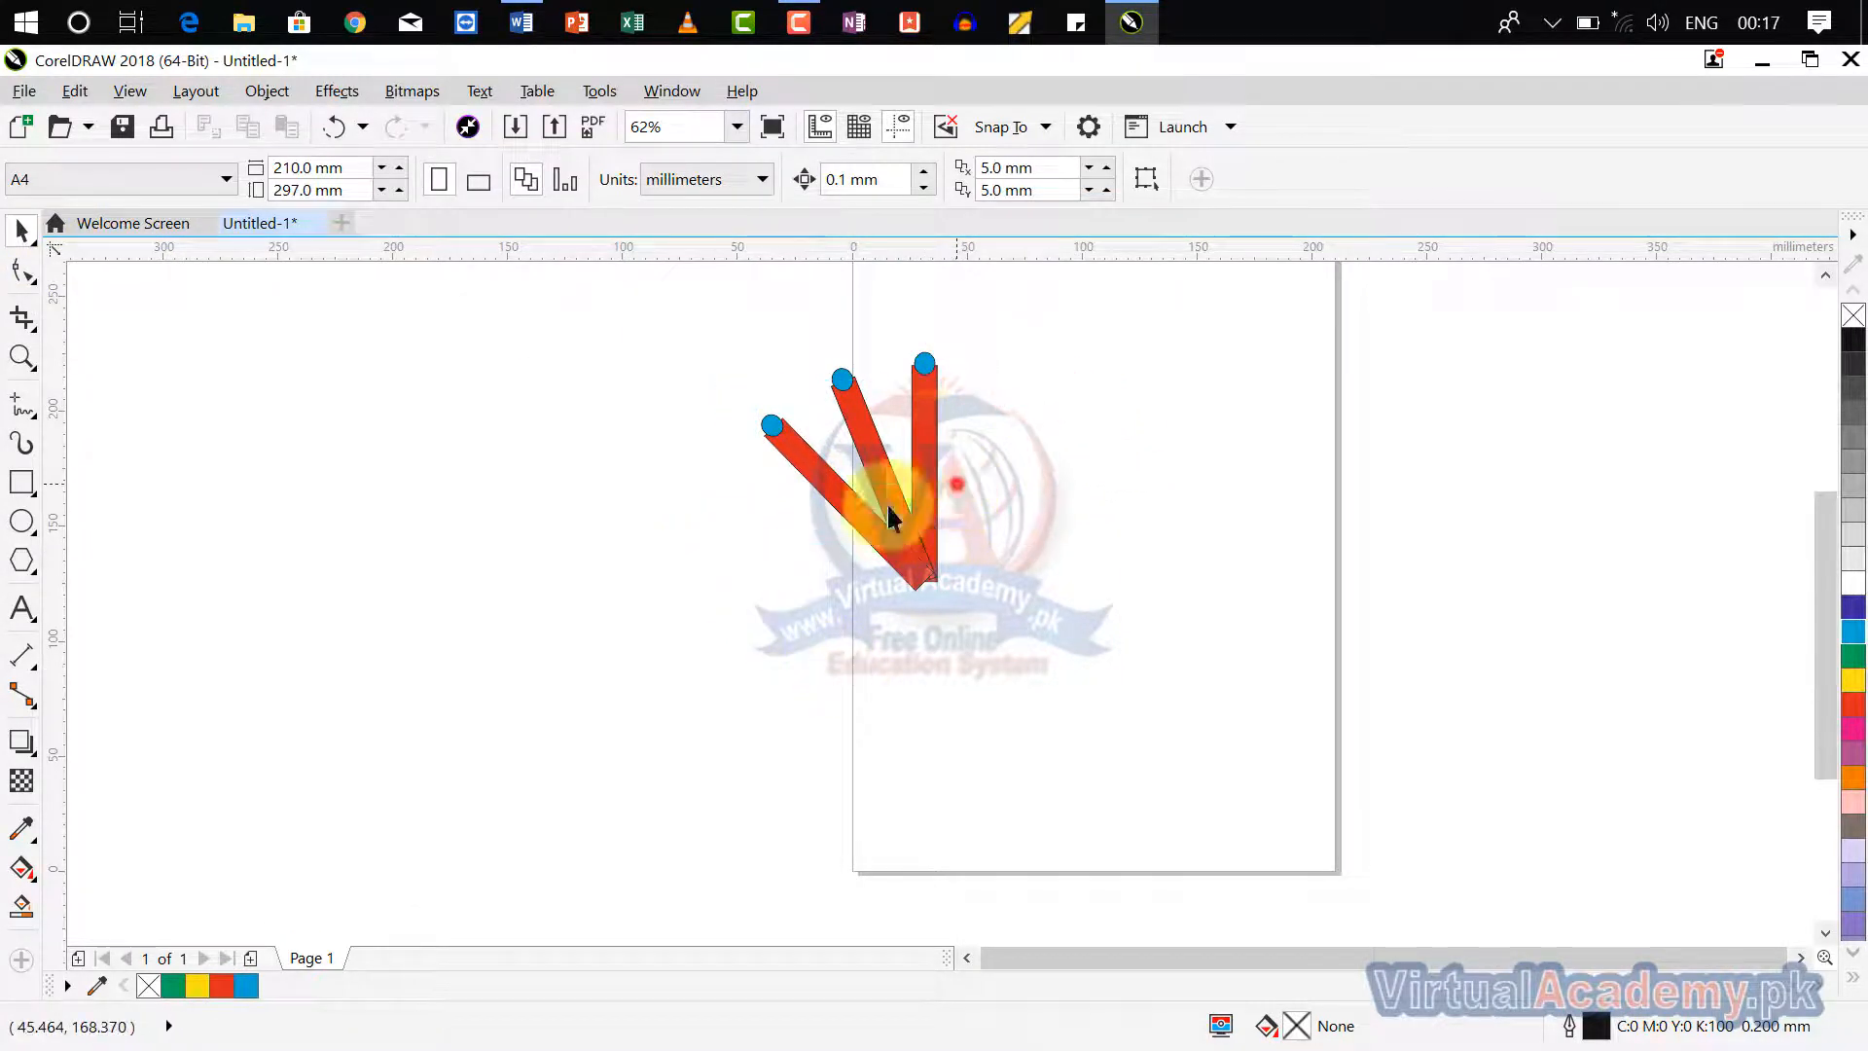
drag(1156, 302, 683, 628)
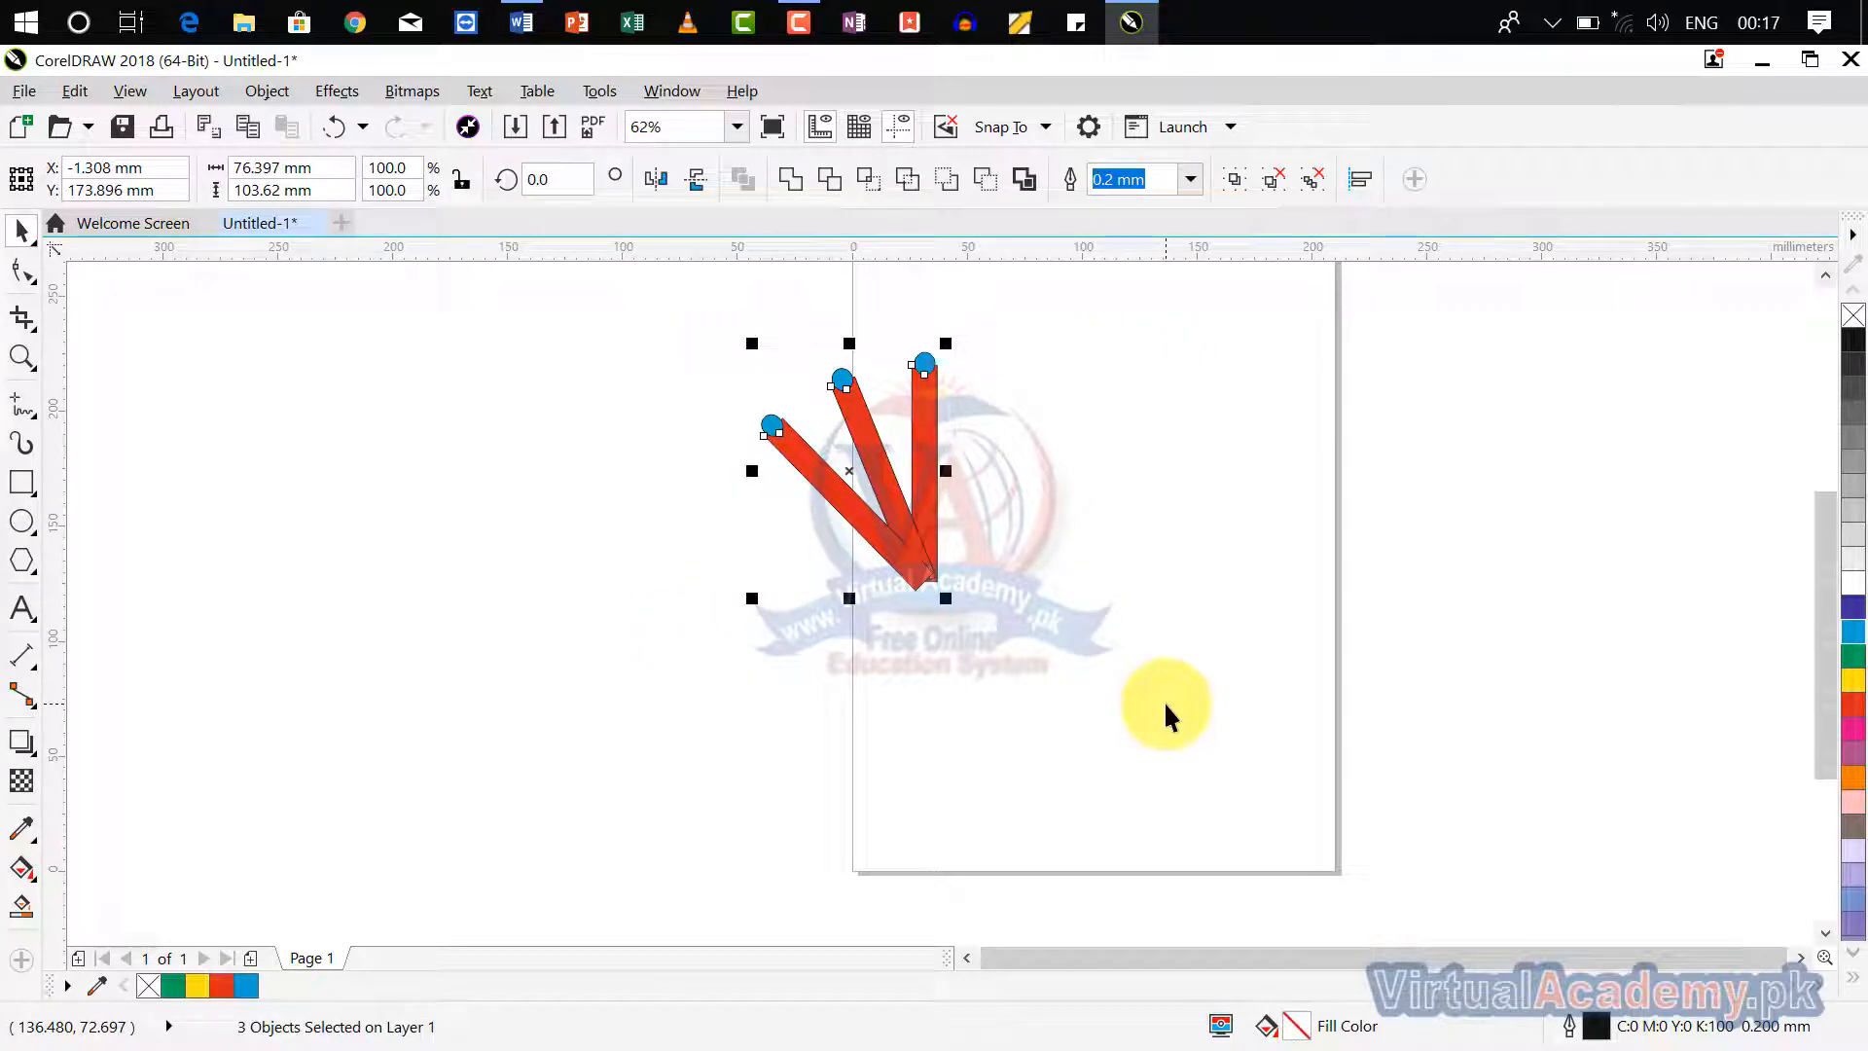
key(ctrl+g)
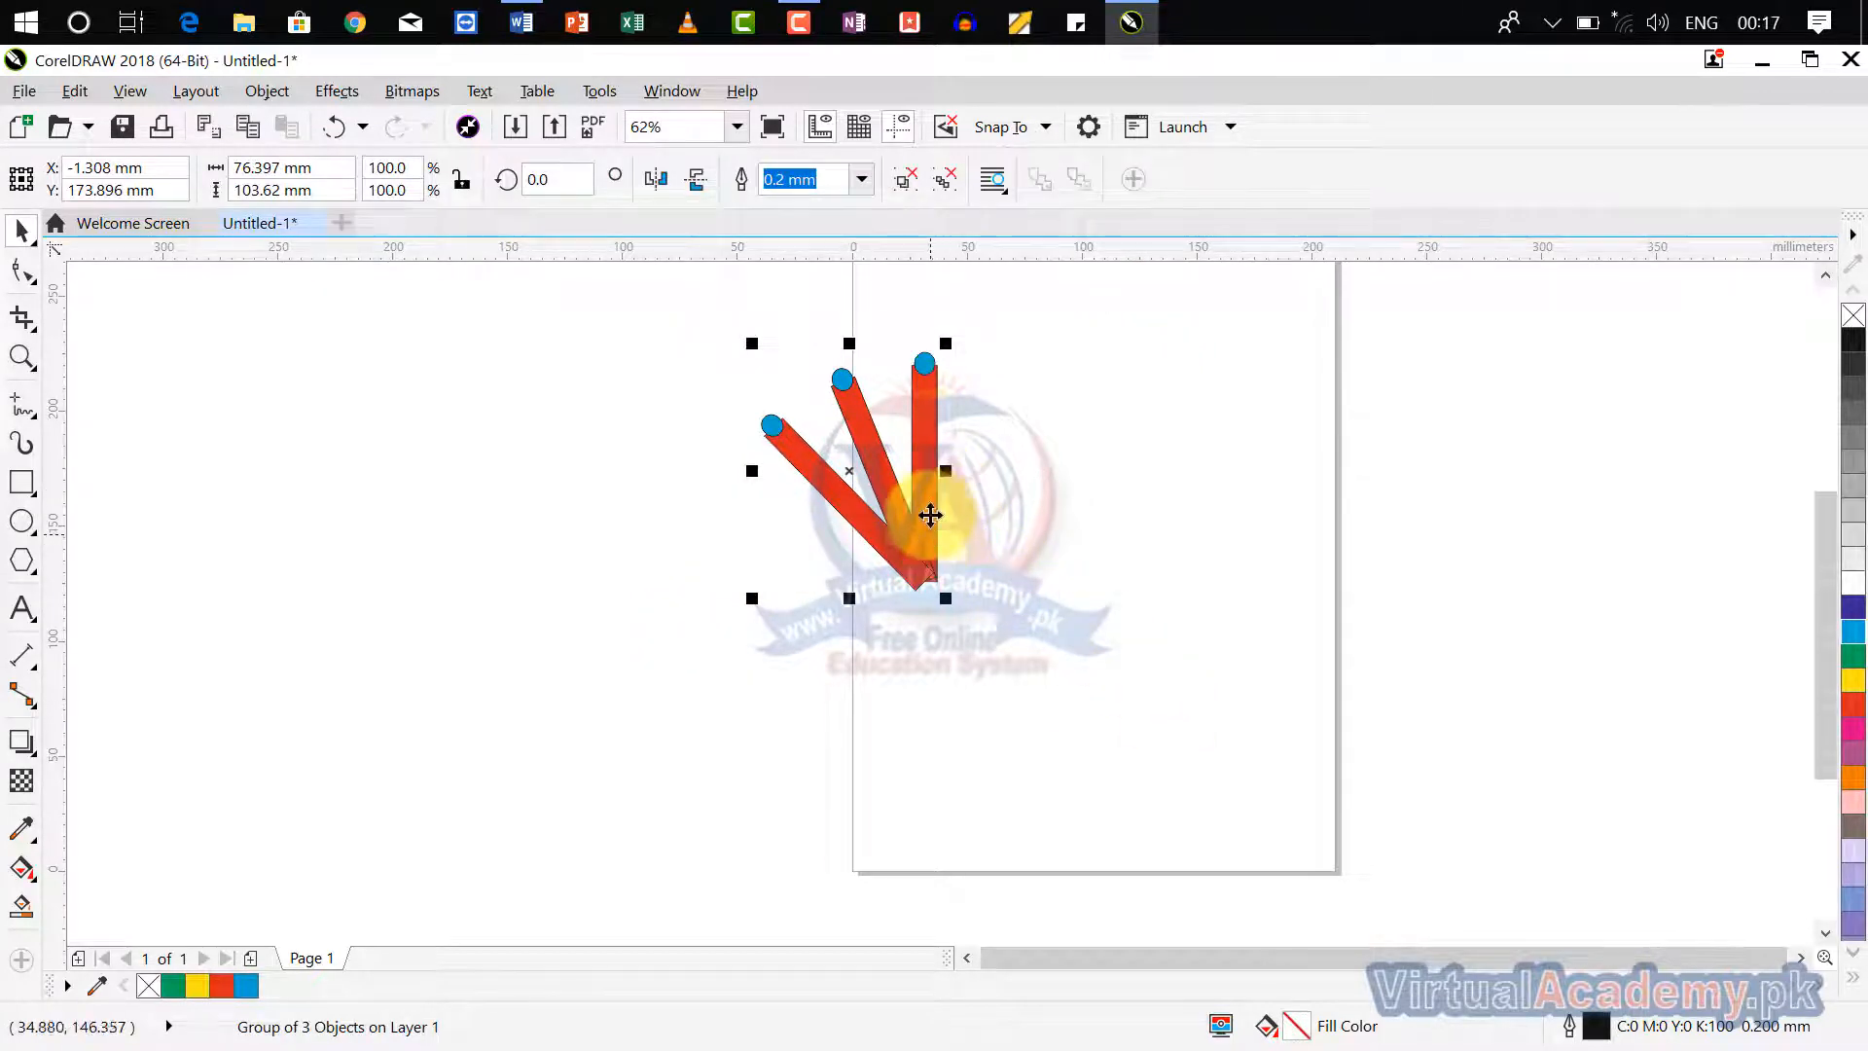
scroll(930, 515, up, 2)
scroll(1043, 525, down, 2)
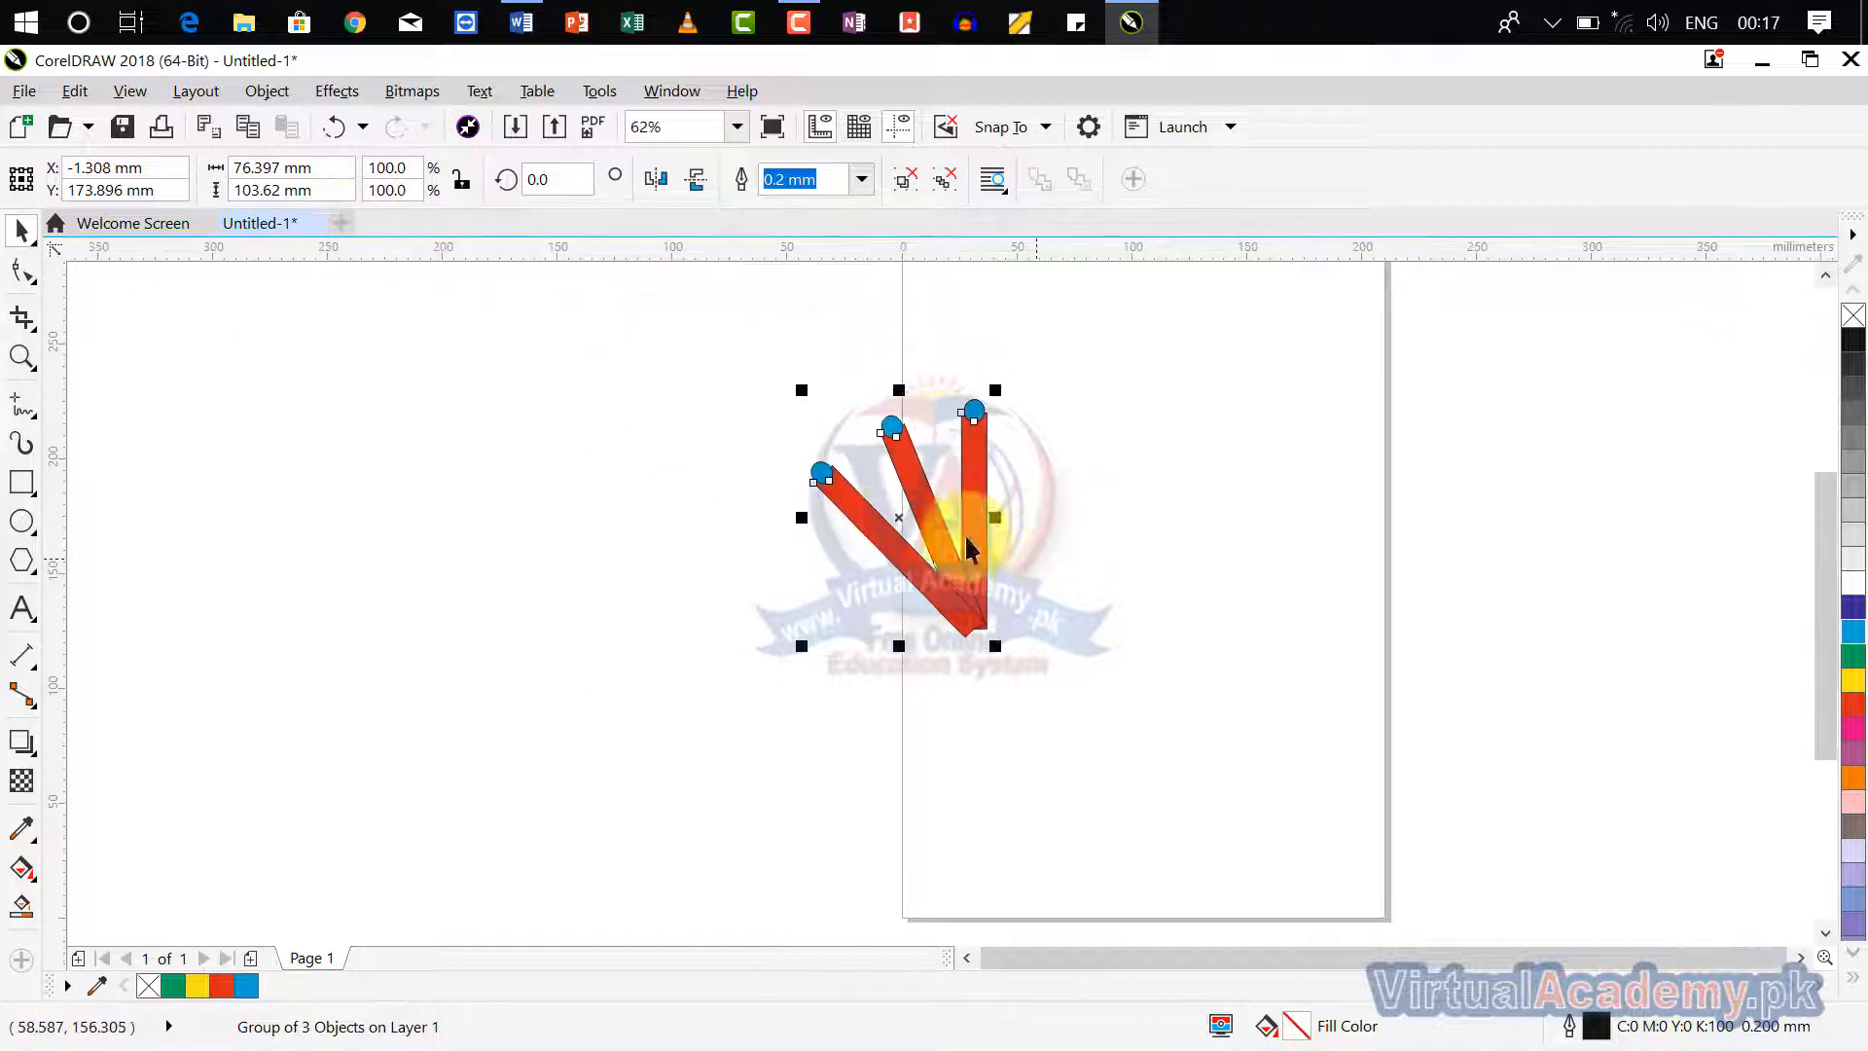
With Free Transform's Free Reflection, reflect a duplicate of the fan across its lower end, angled to about 50.5 degrees.
click(29, 238)
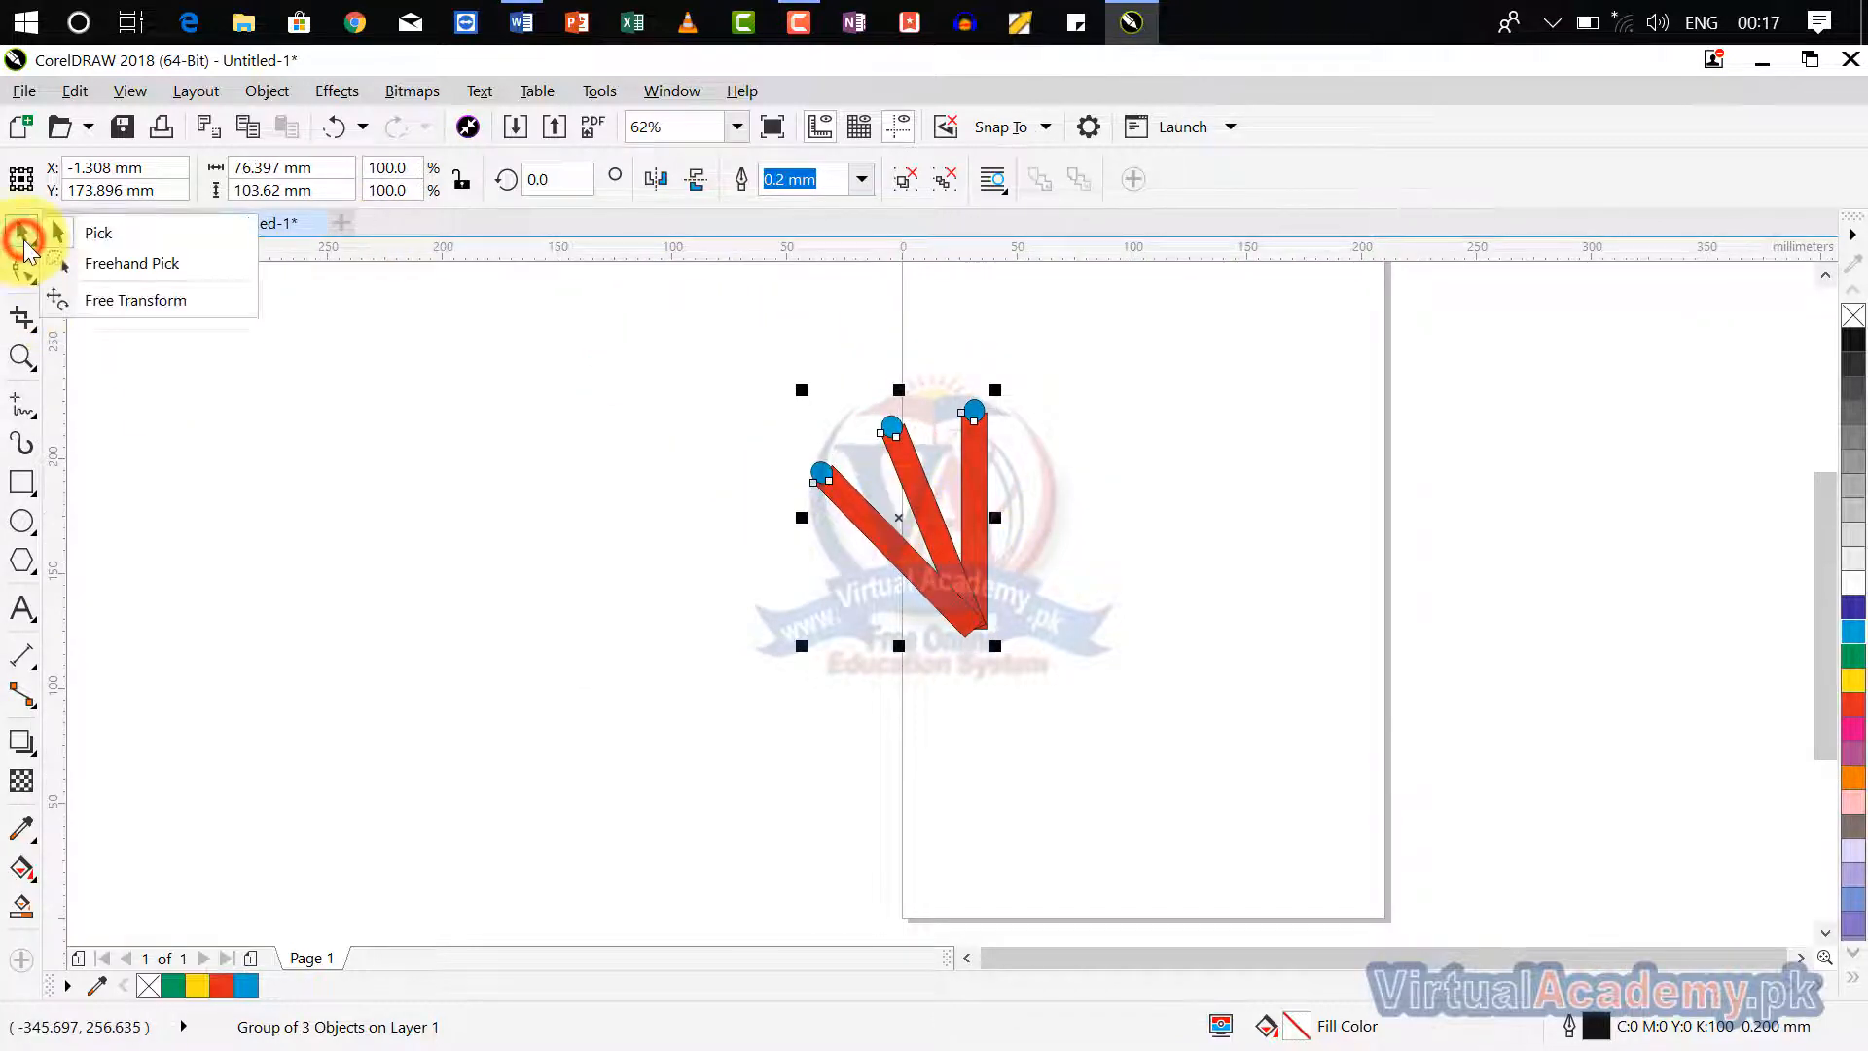
click(126, 301)
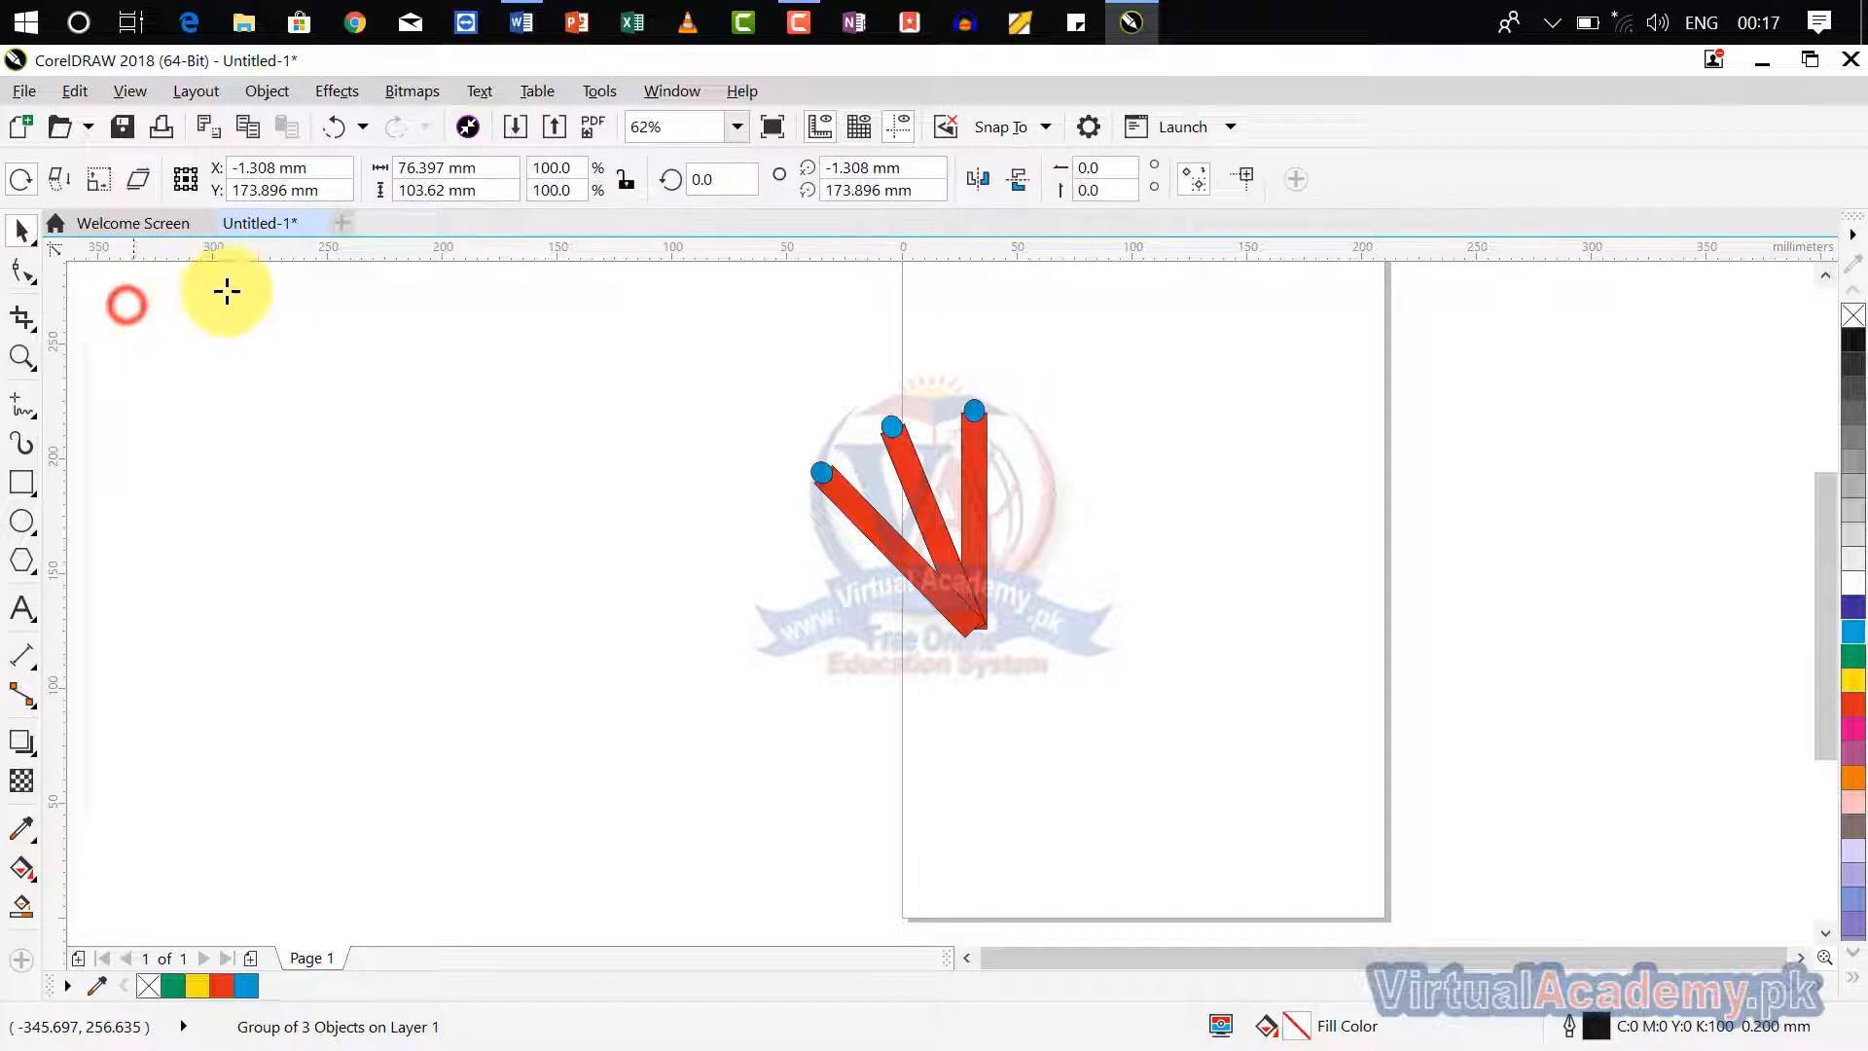
click(61, 179)
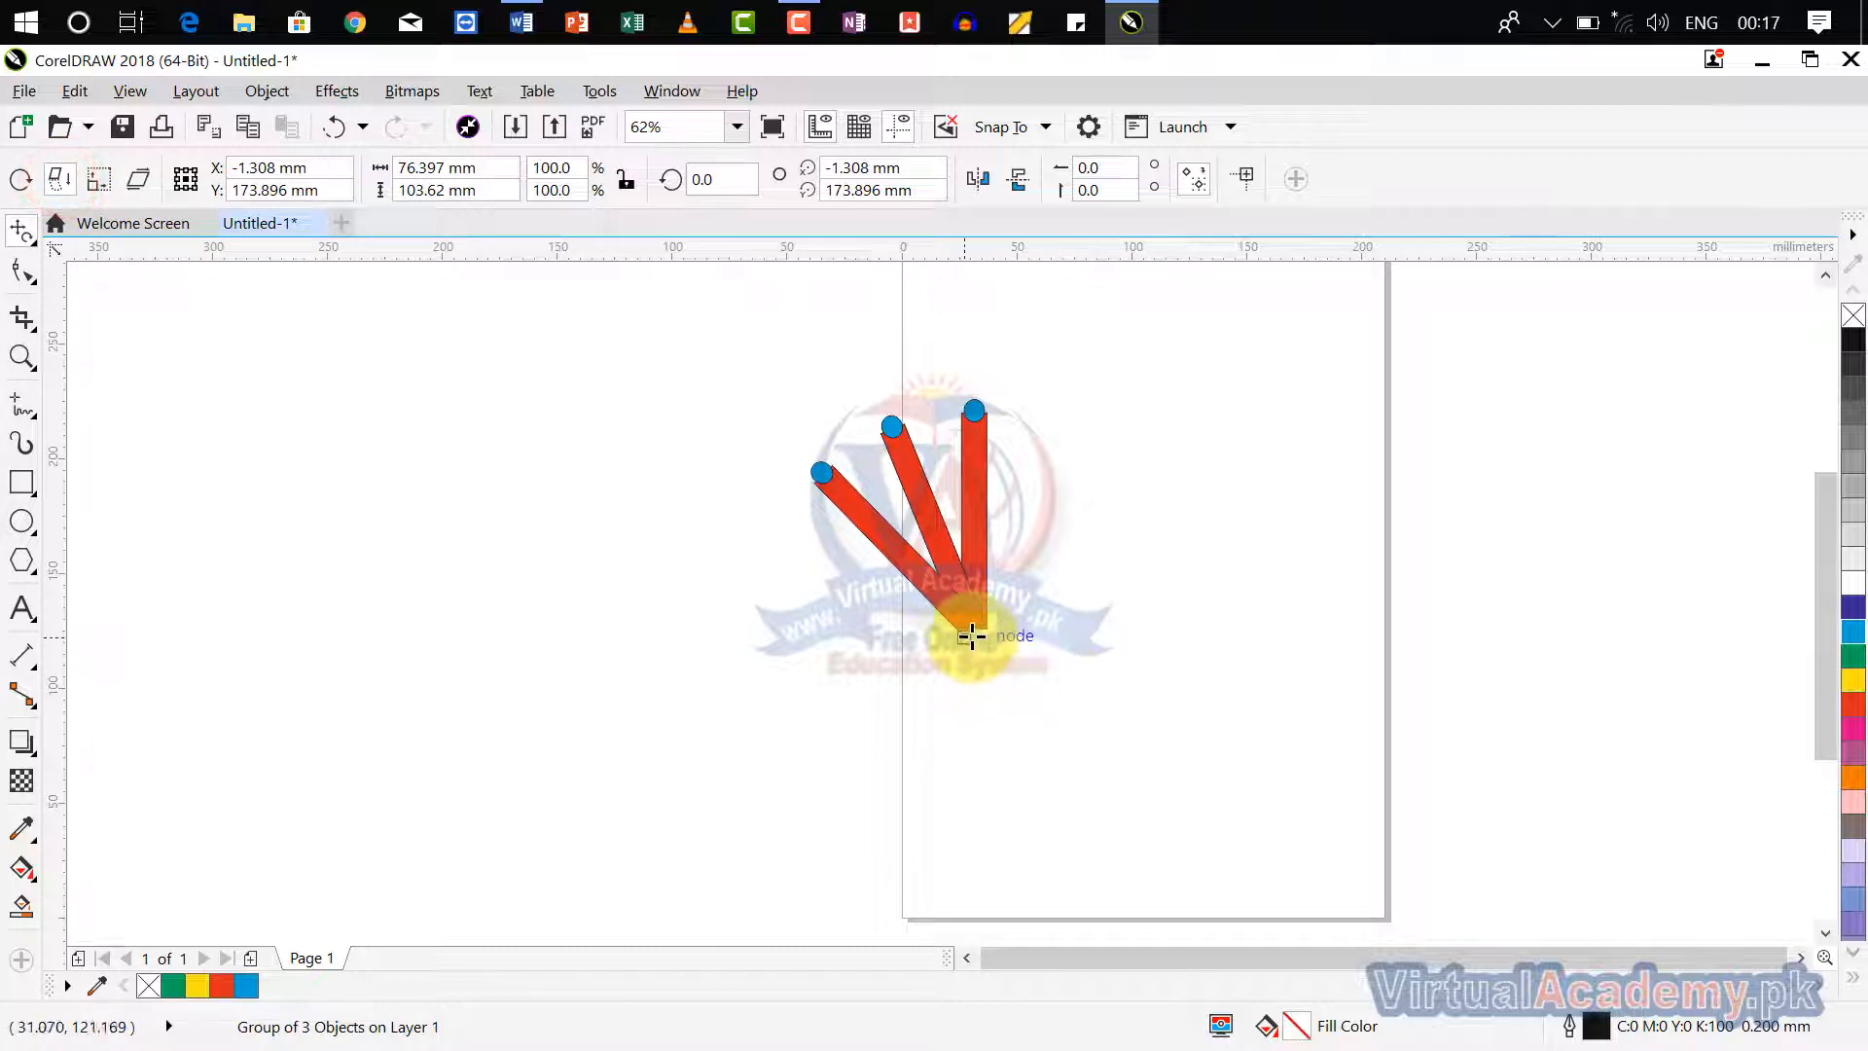
drag(994, 630, 1070, 580)
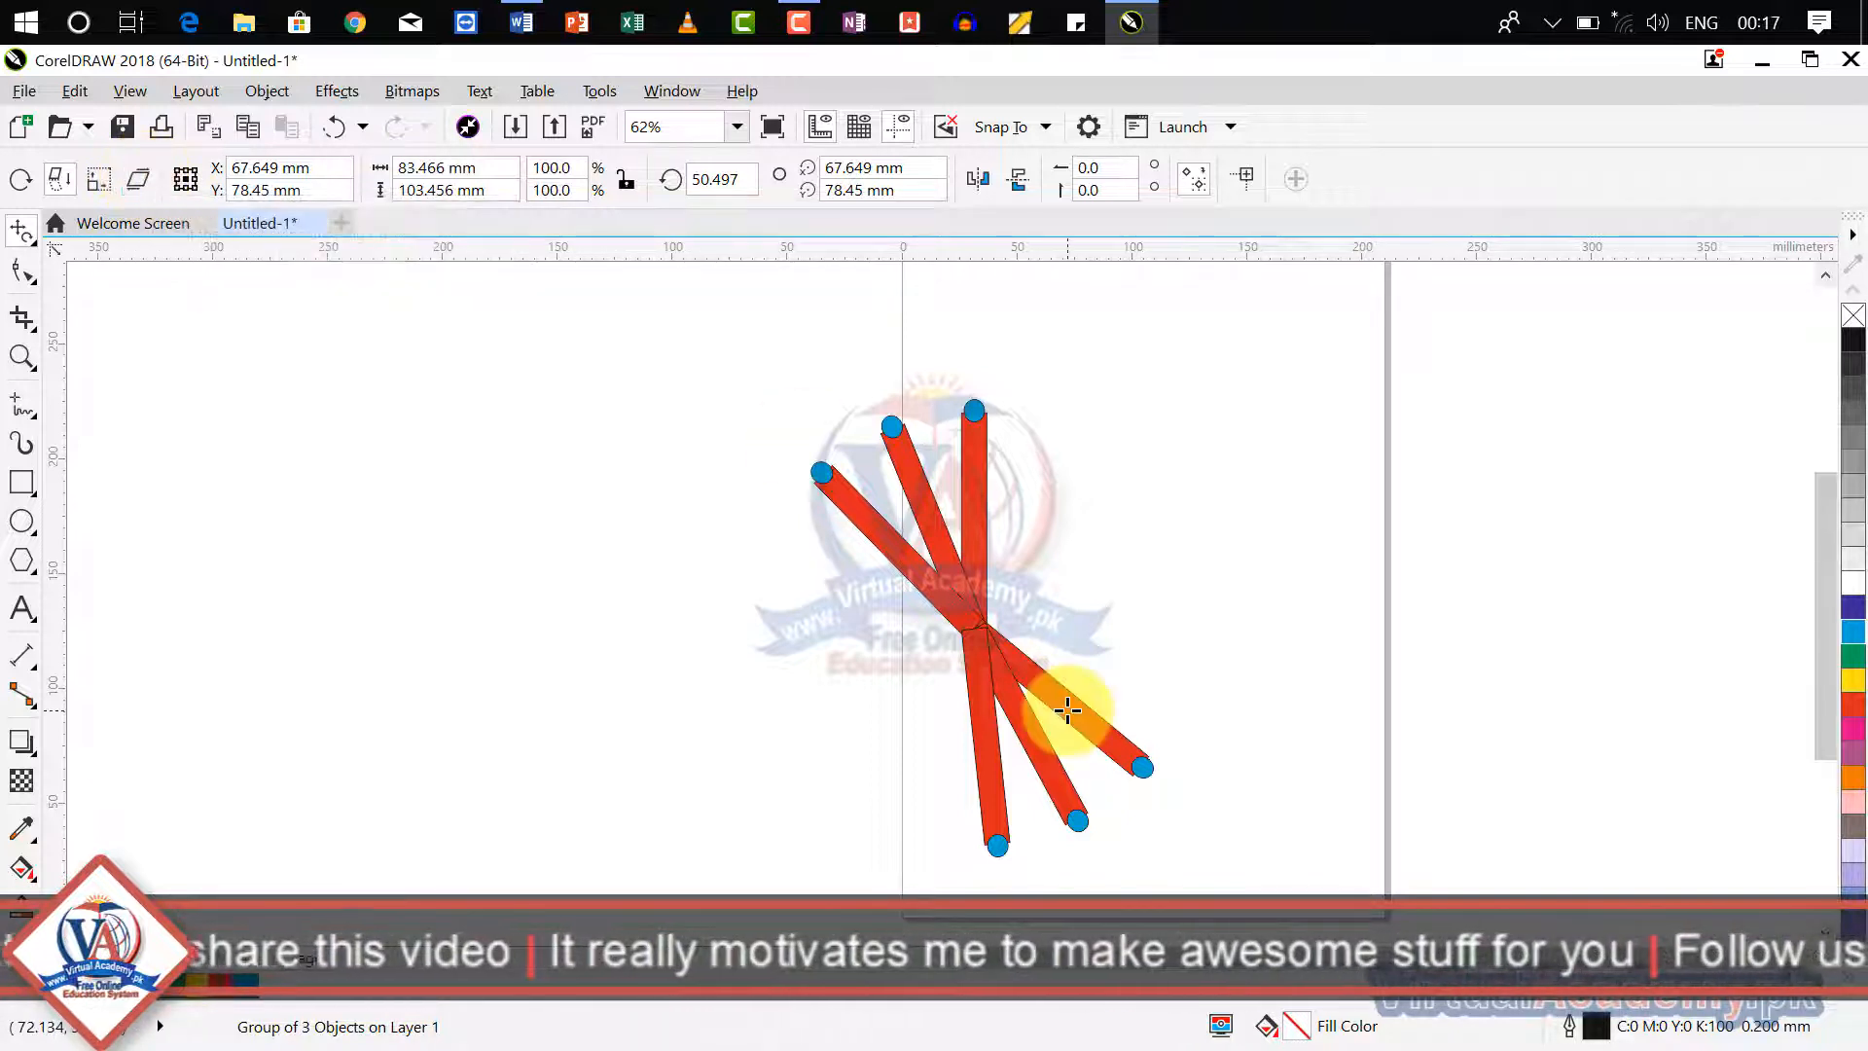
Try mirroring the reflected fan horizontally, vertically and horizontally again, and undo all three flips.
click(975, 177)
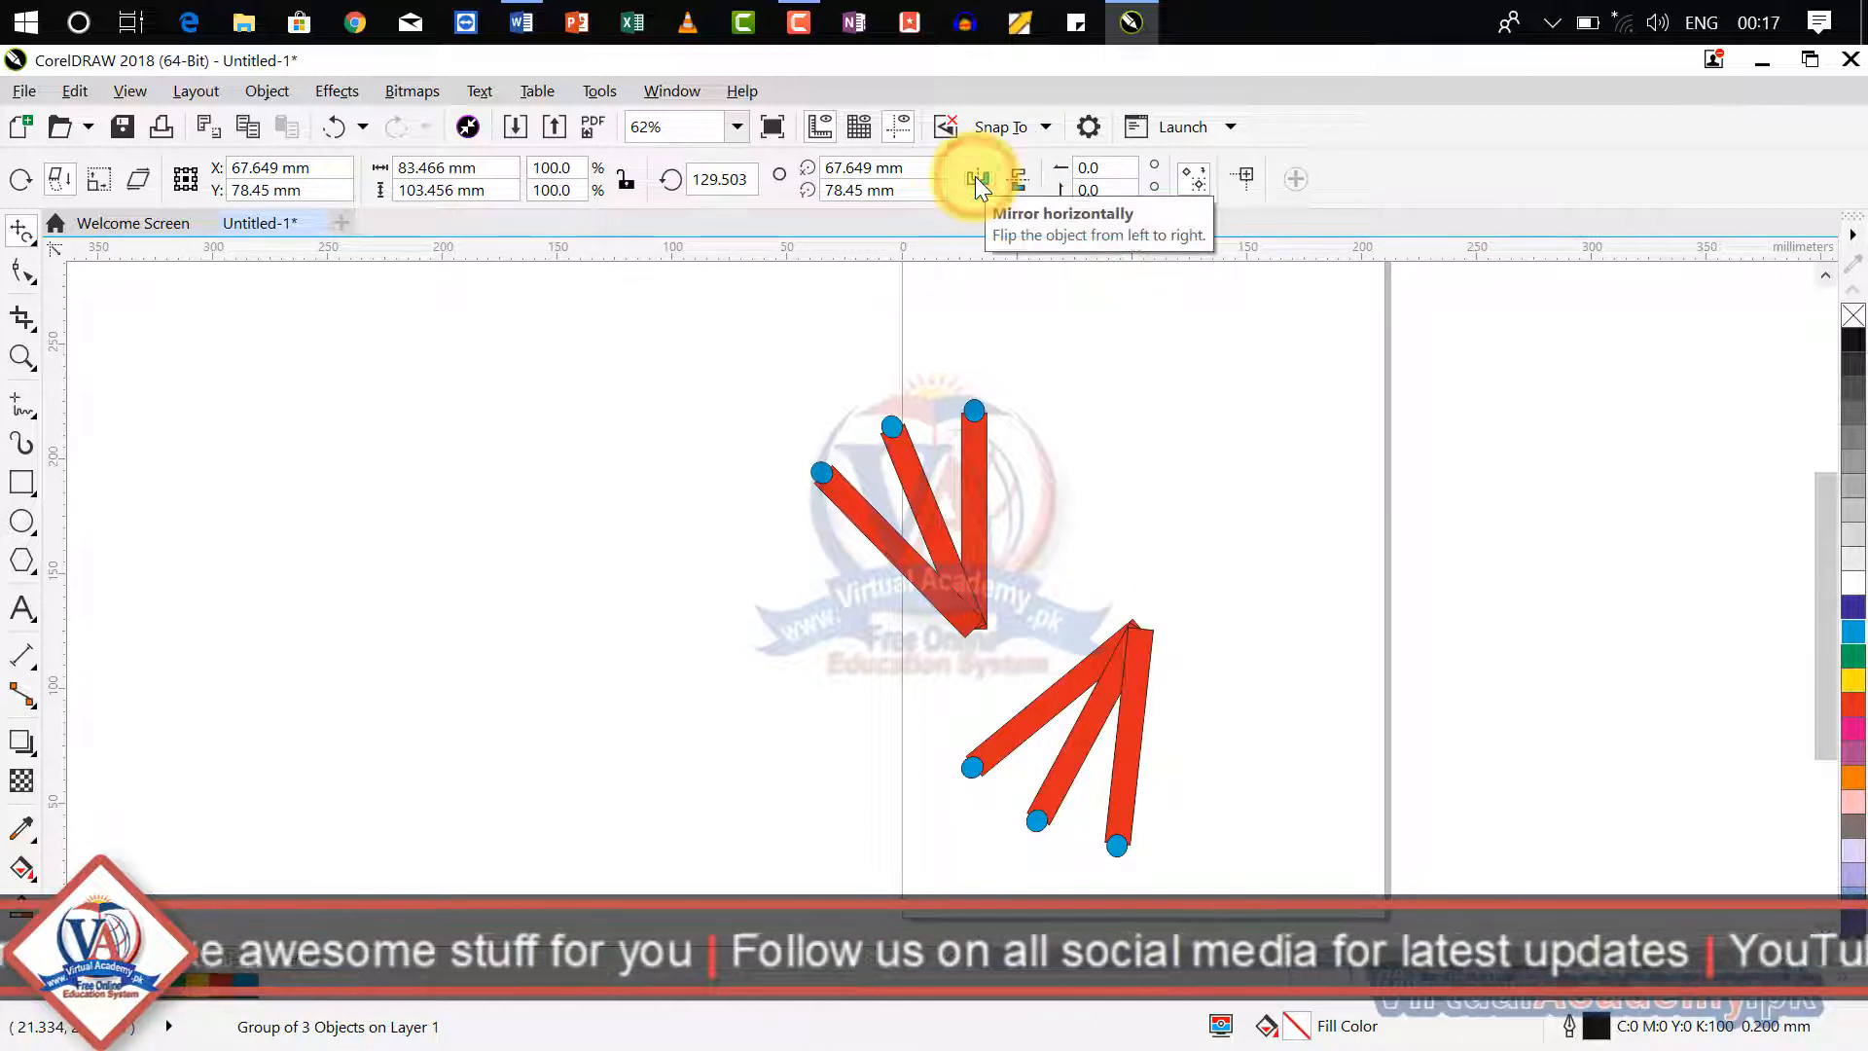
click(1010, 179)
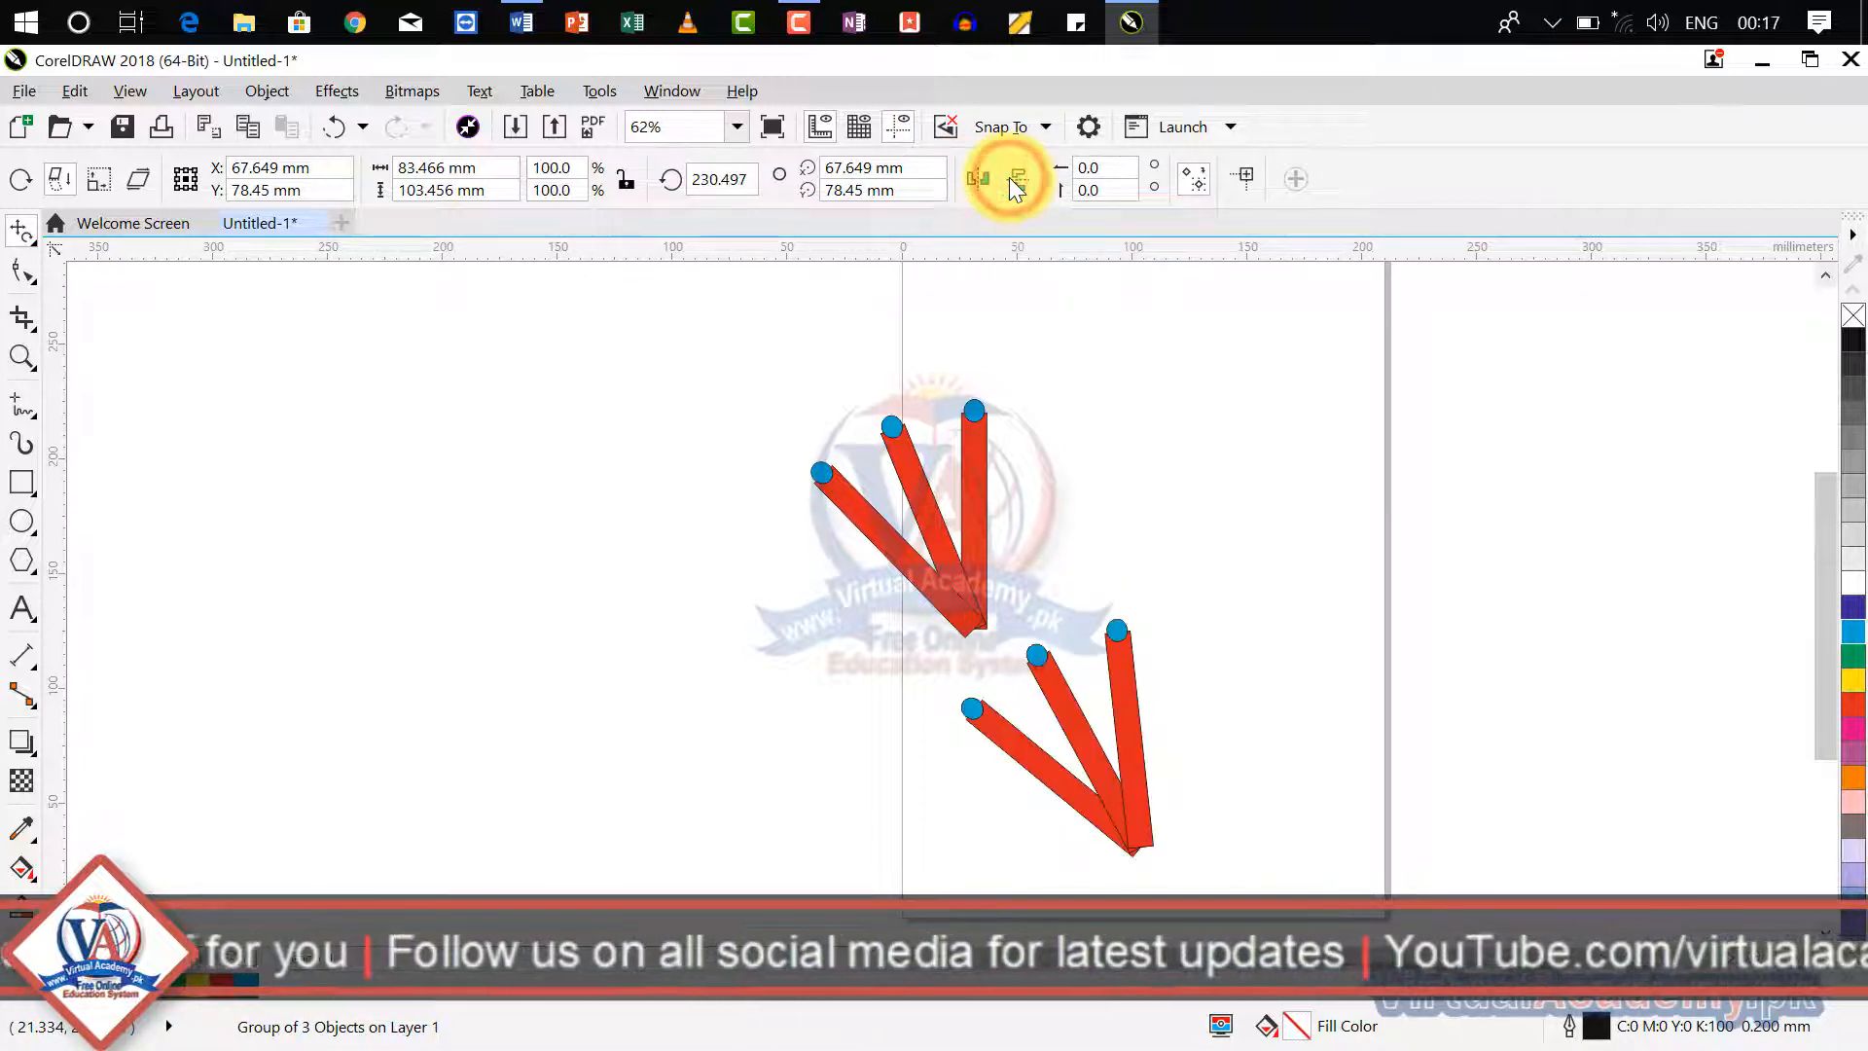
click(982, 179)
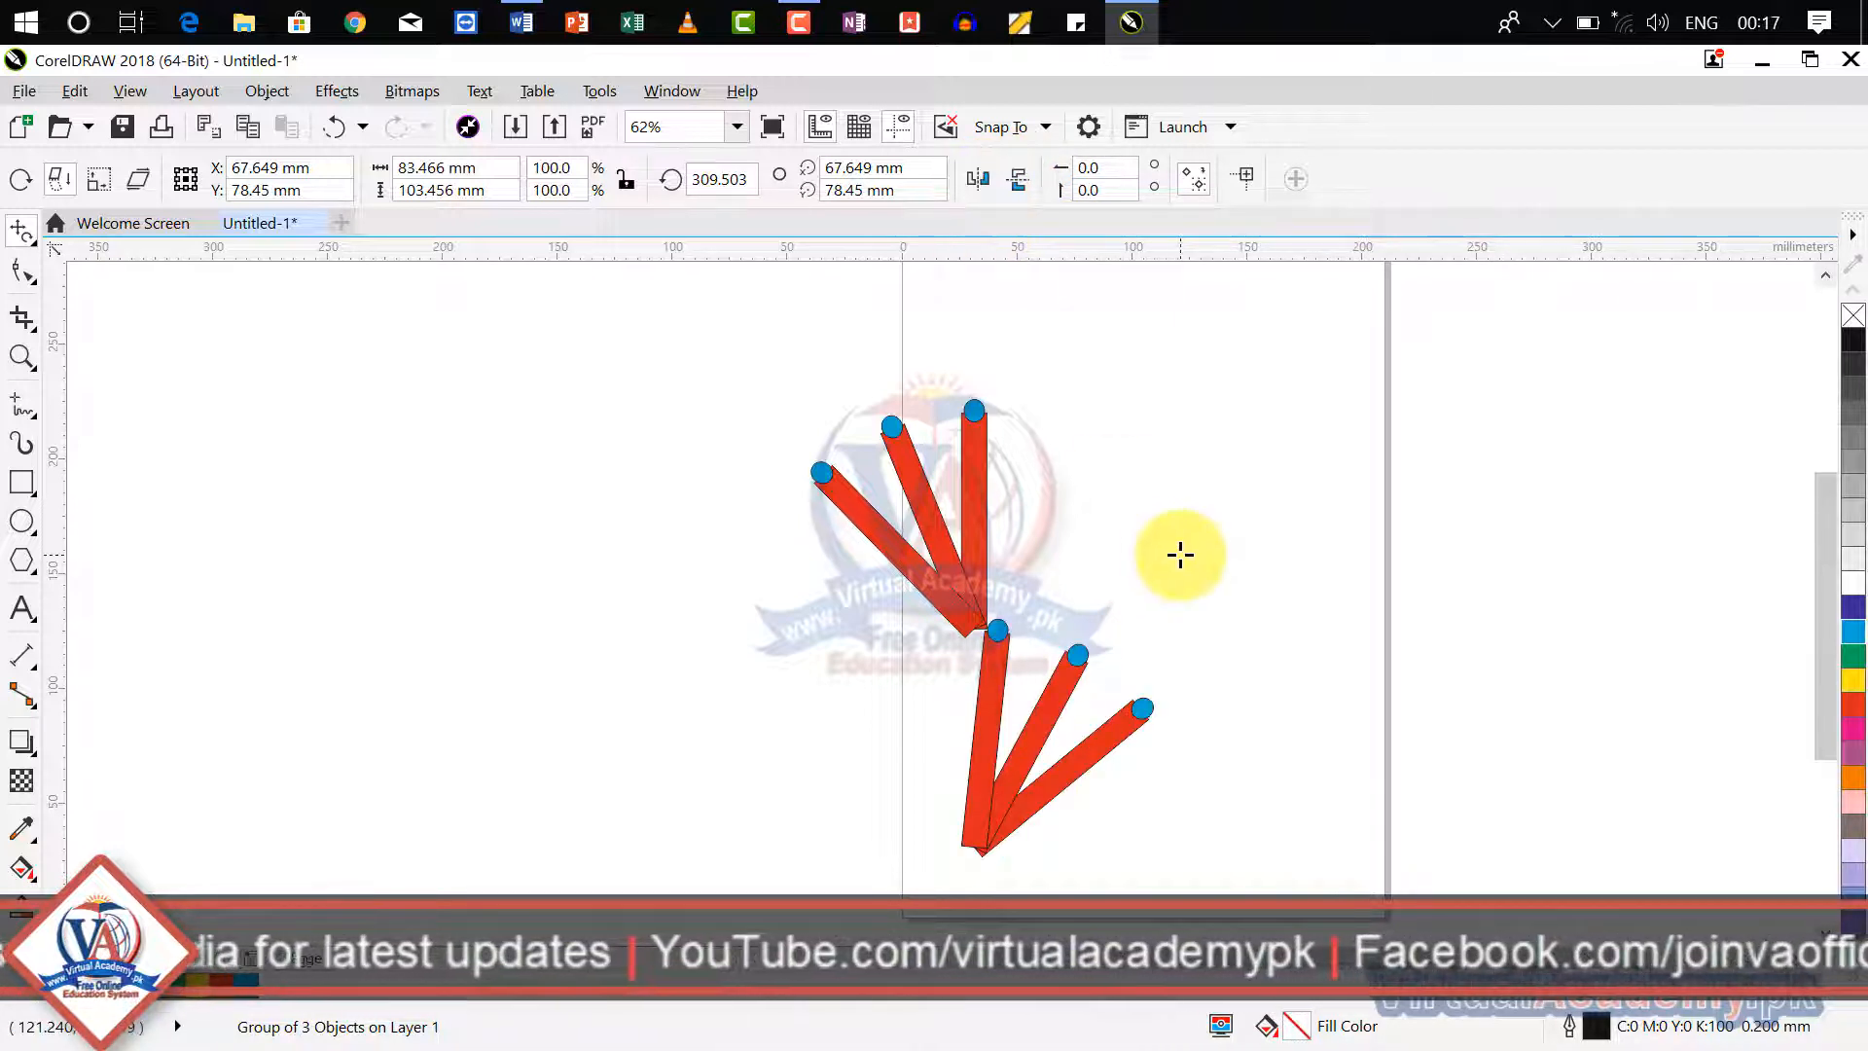
key(ctrl+z)
key(ctrl+z)
key(ctrl+z)
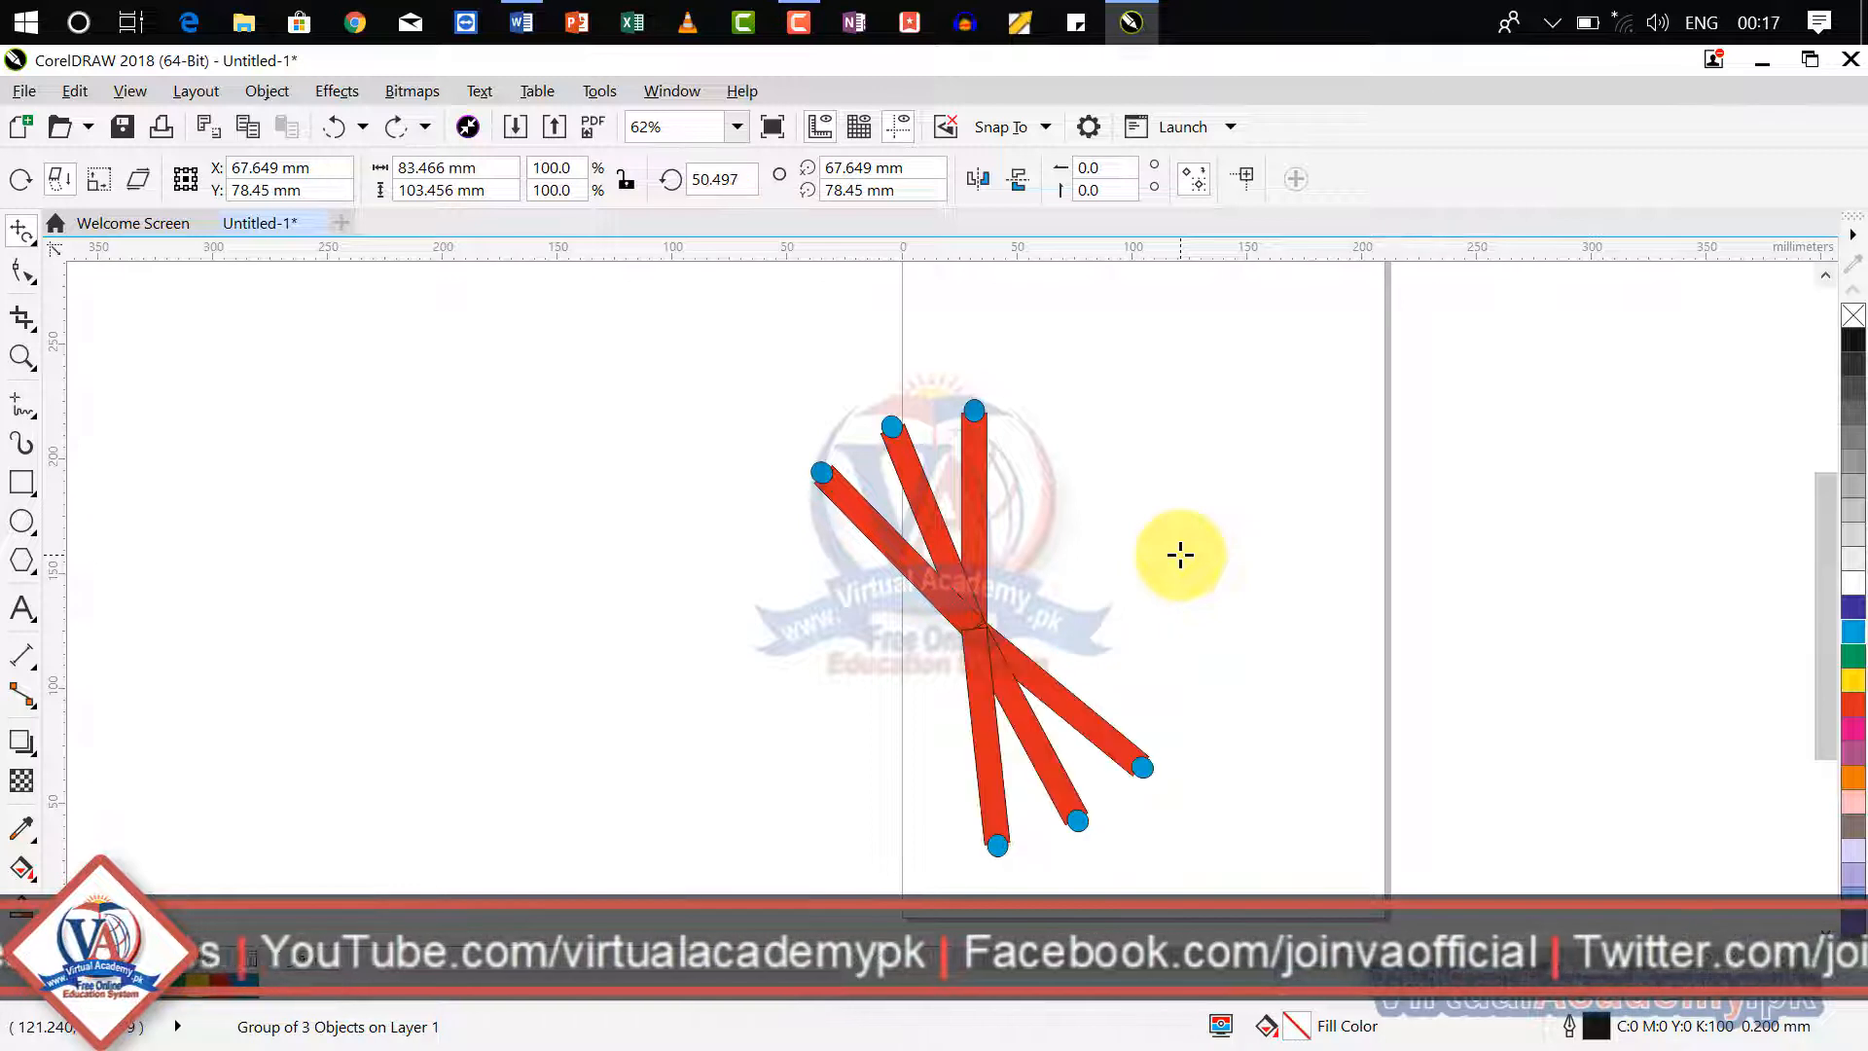
Select the original fan and its reflected copy together and group them.
click(22, 231)
click(123, 305)
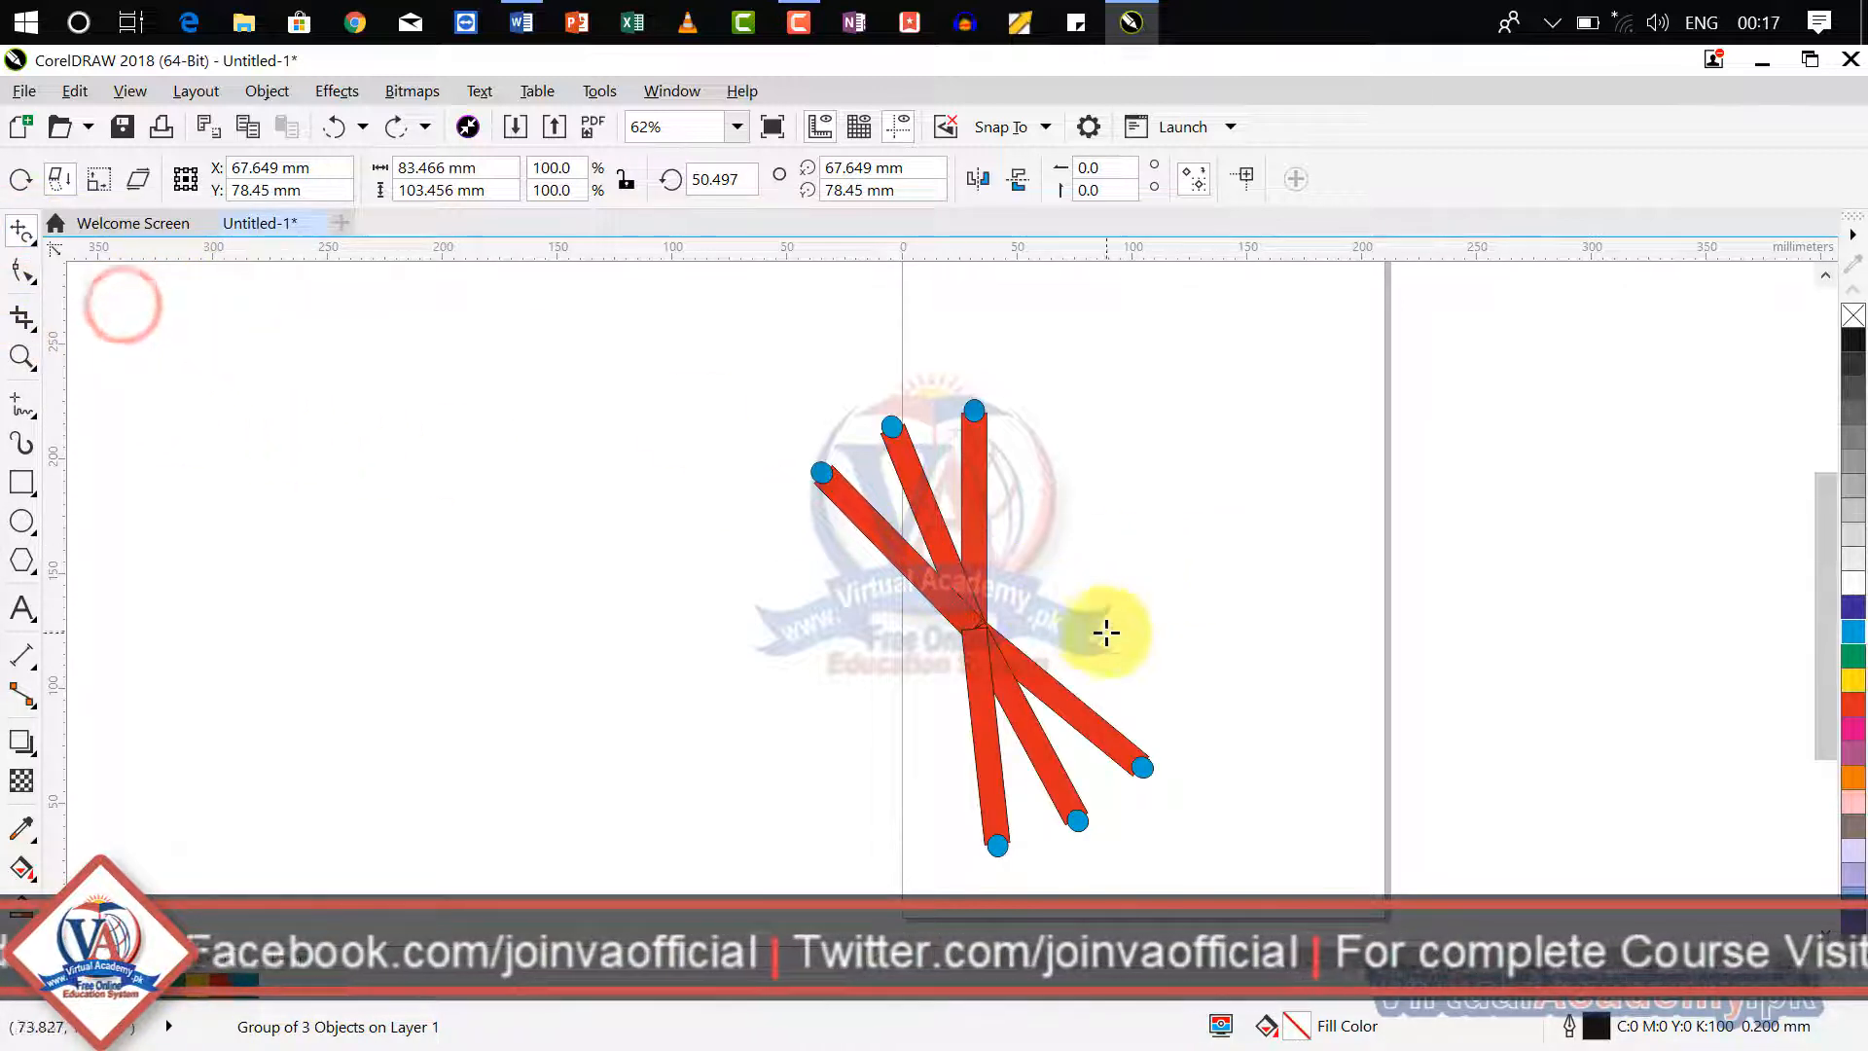
click(21, 231)
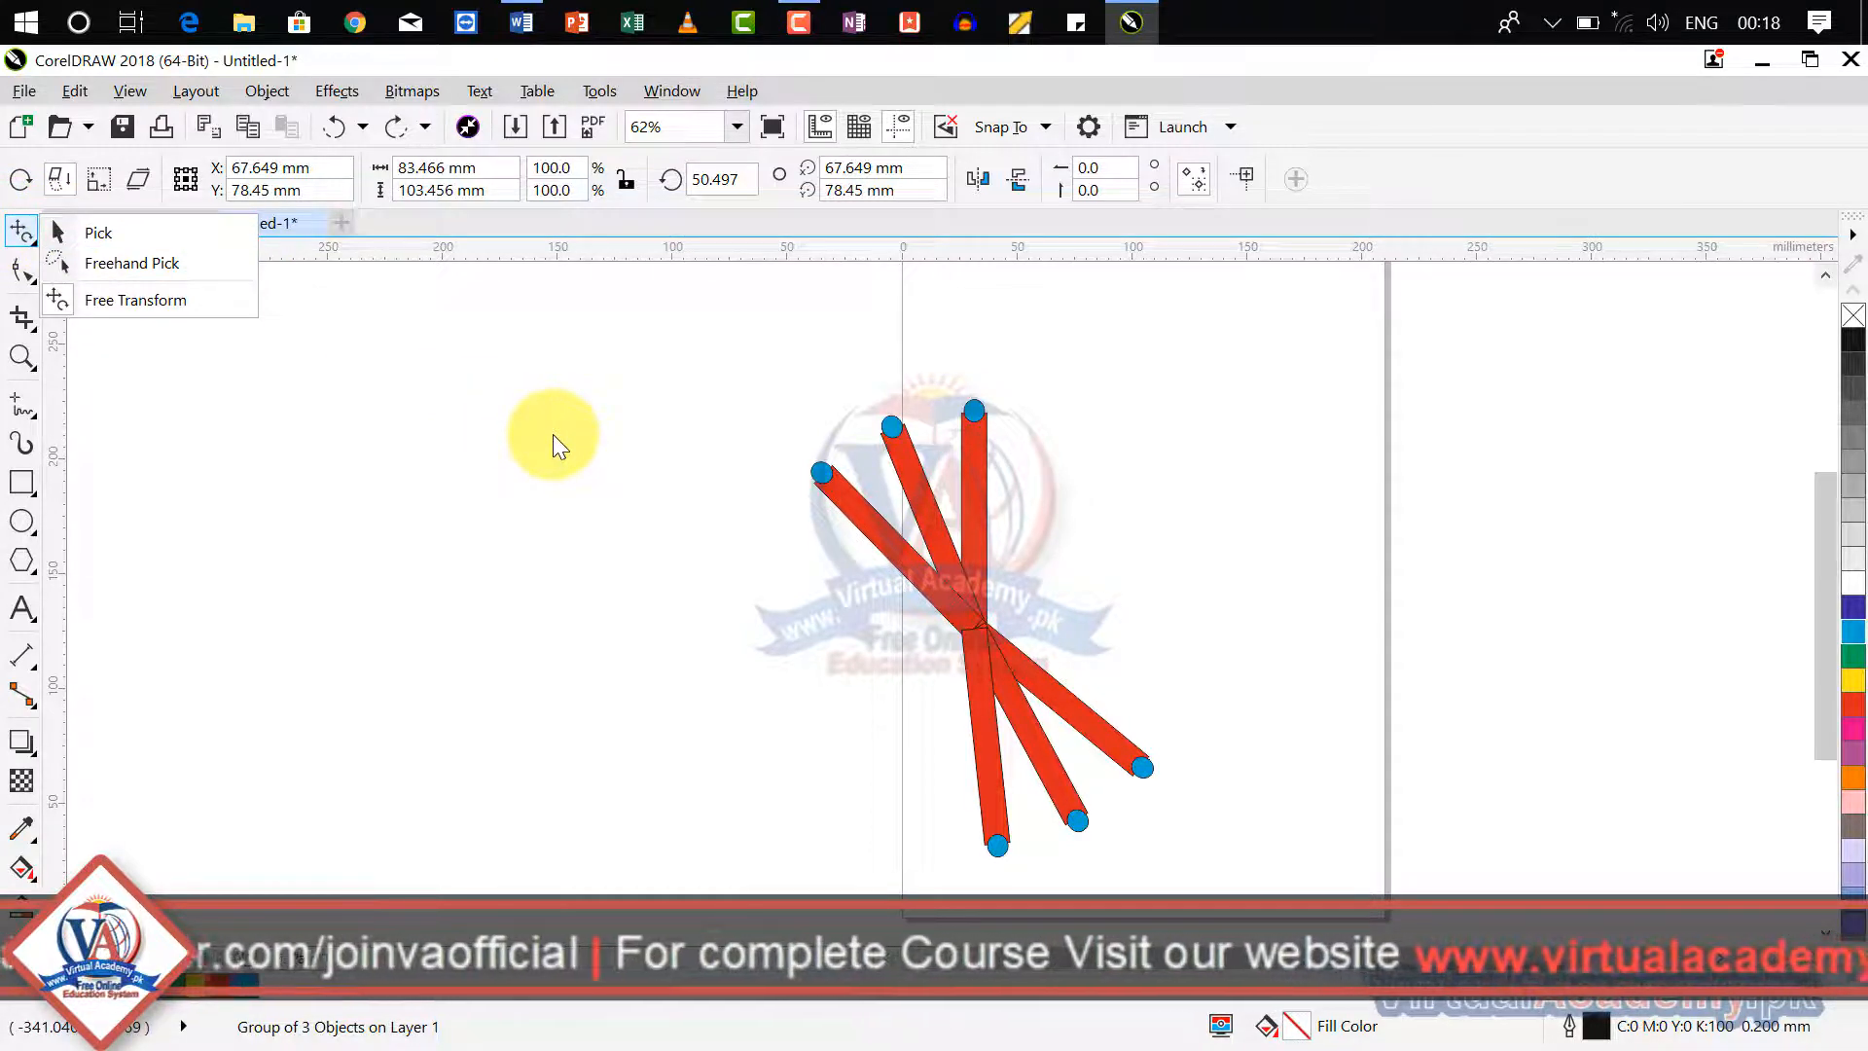
click(598, 428)
key(space)
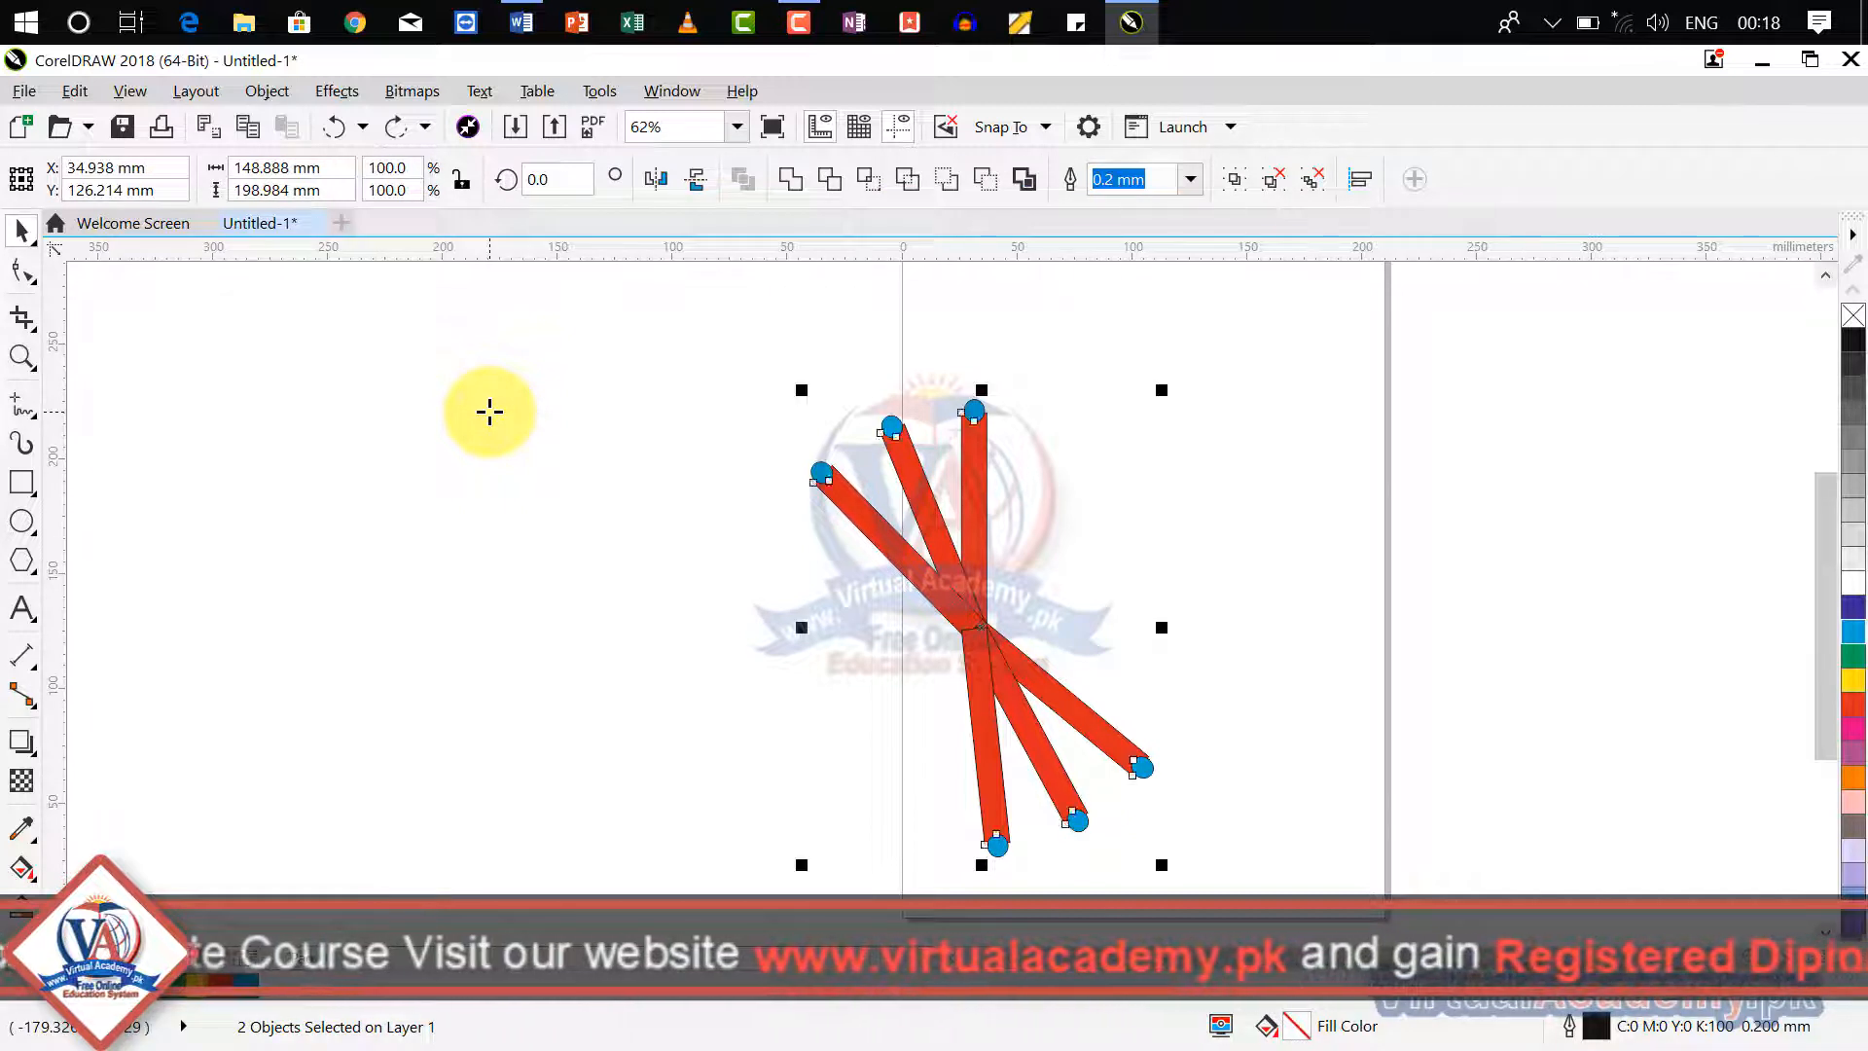
key(ctrl+g)
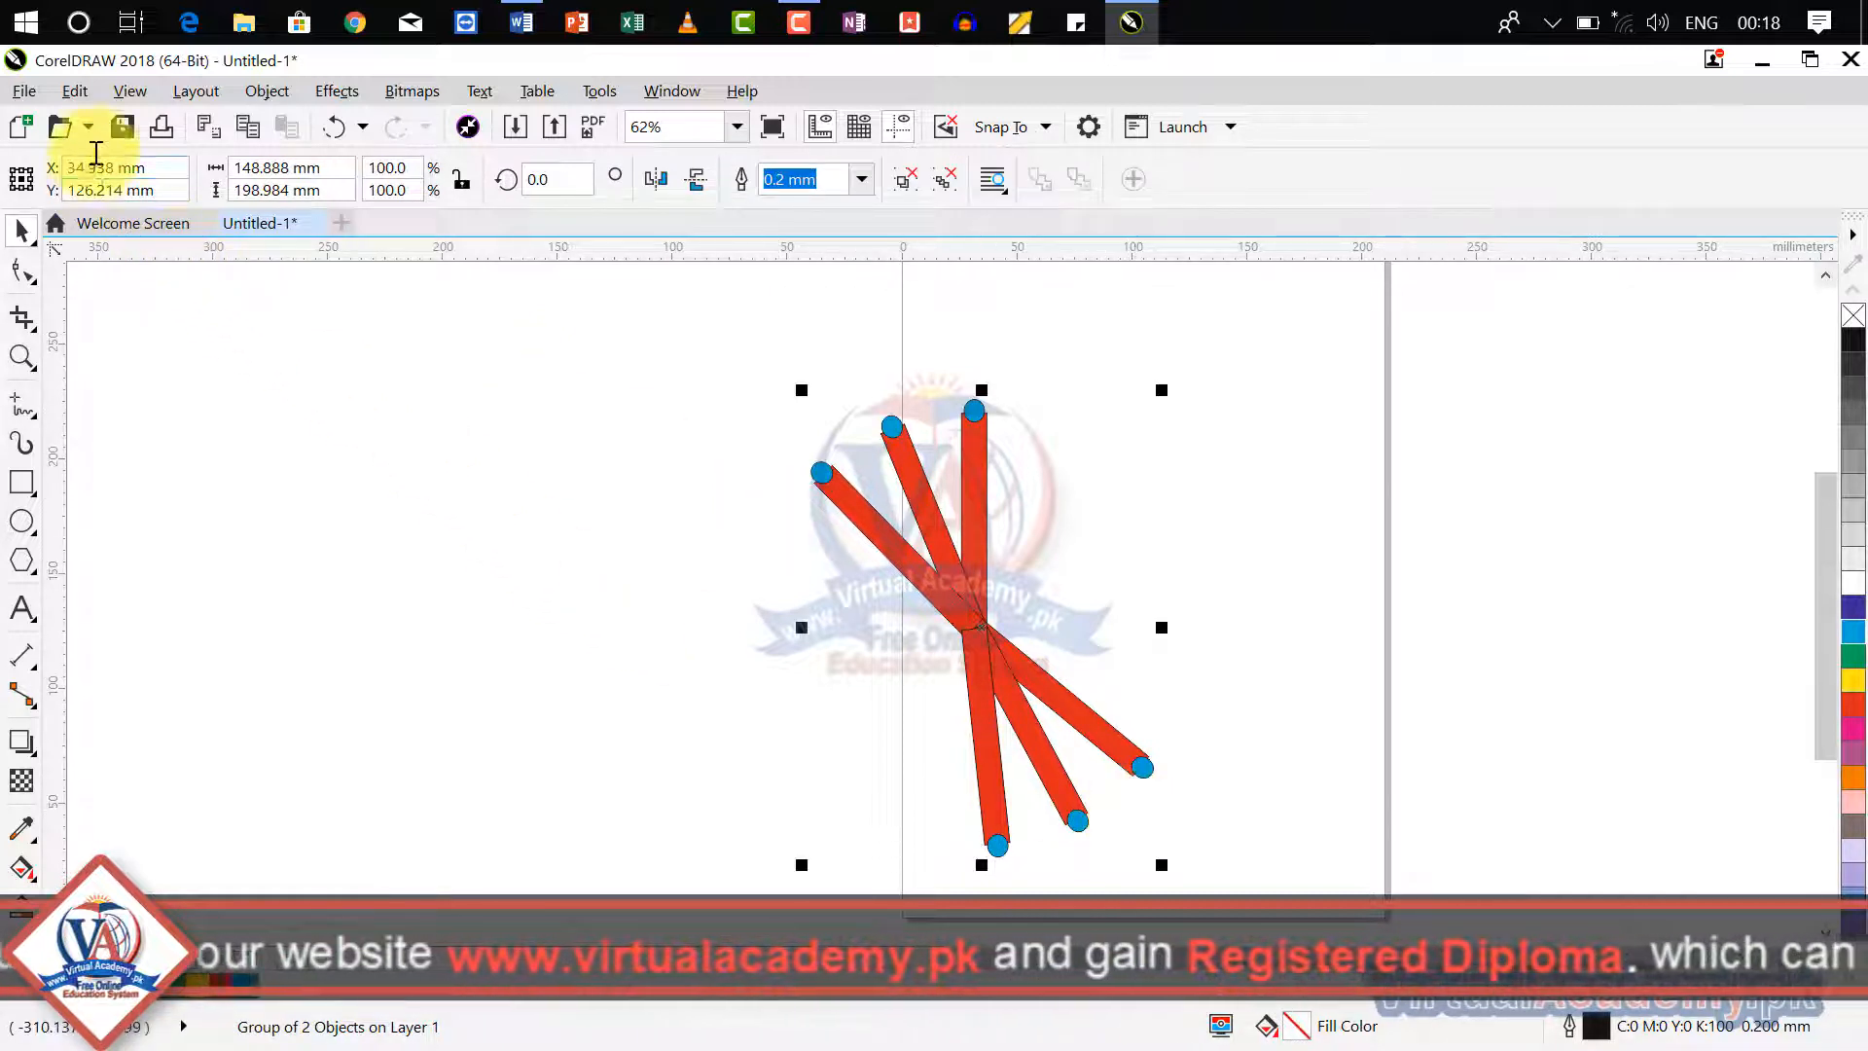
With Free Rotation, rotate two duplicates of the double fan about its centre, to about 284 and 232 degrees, forming a radial pattern.
click(31, 236)
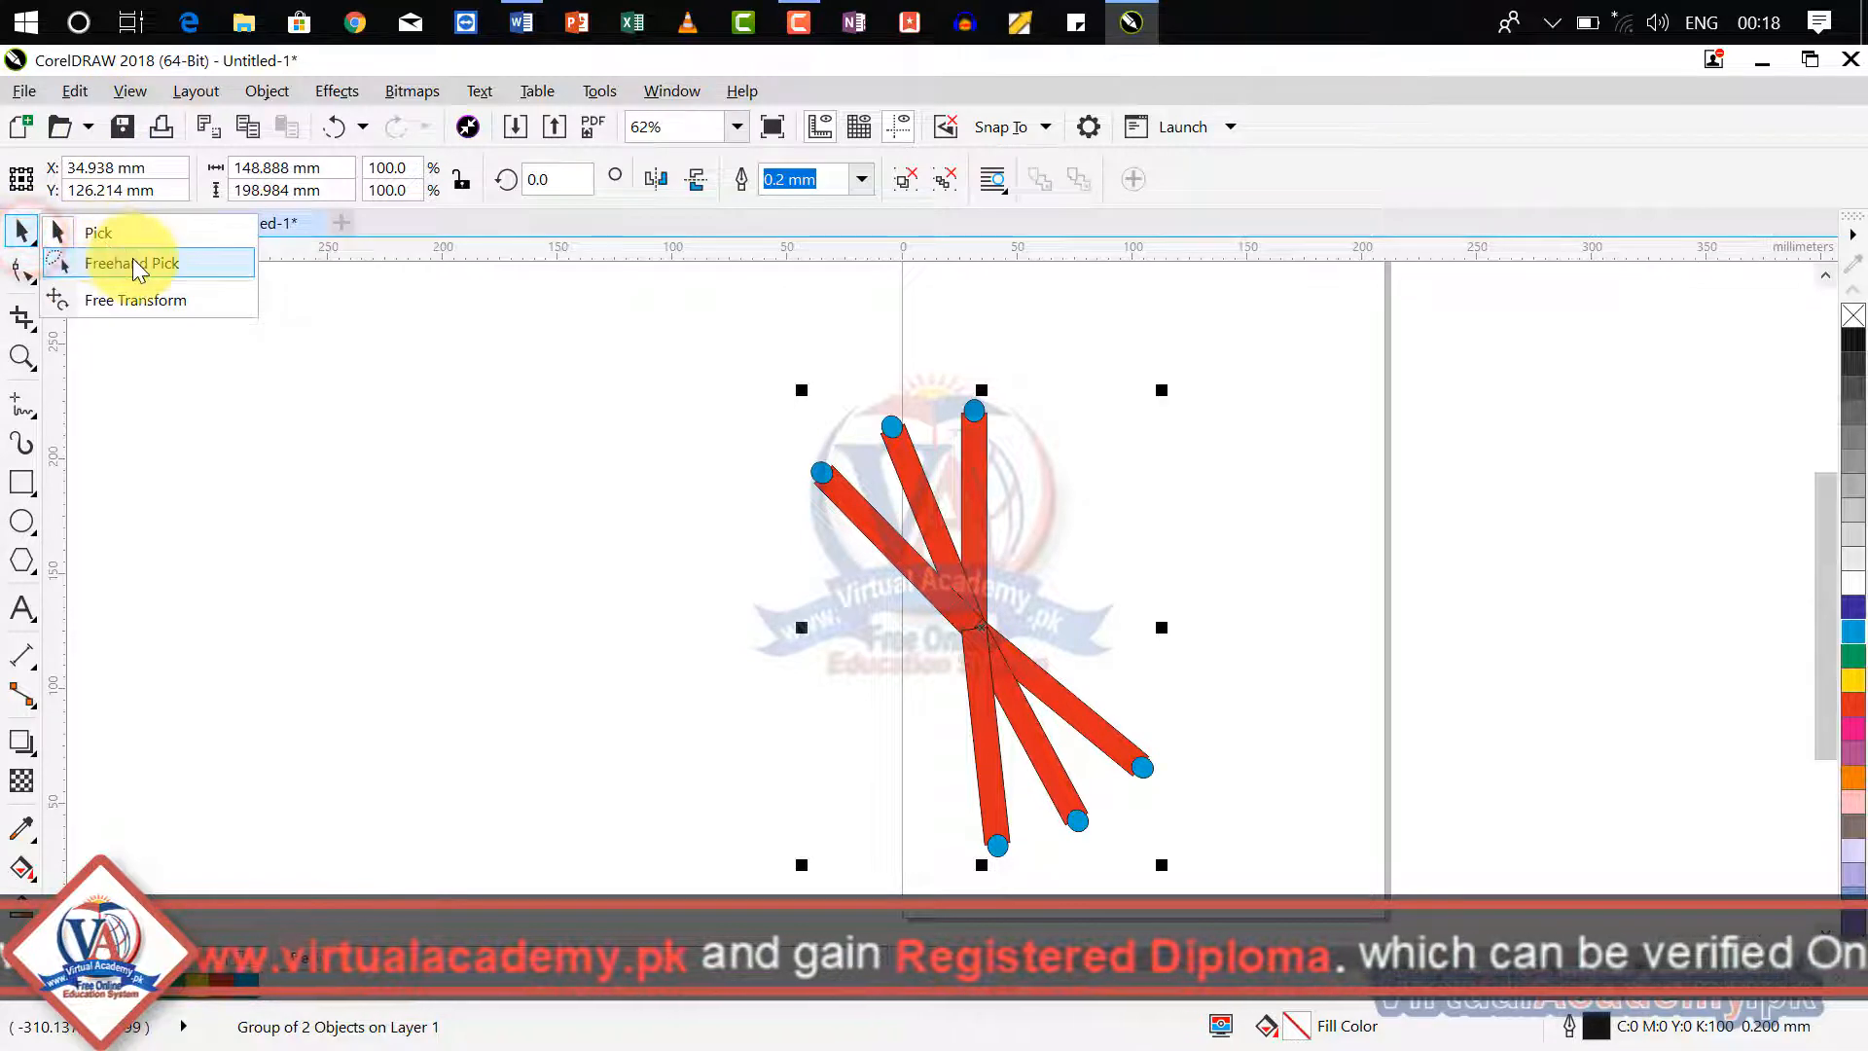
click(146, 293)
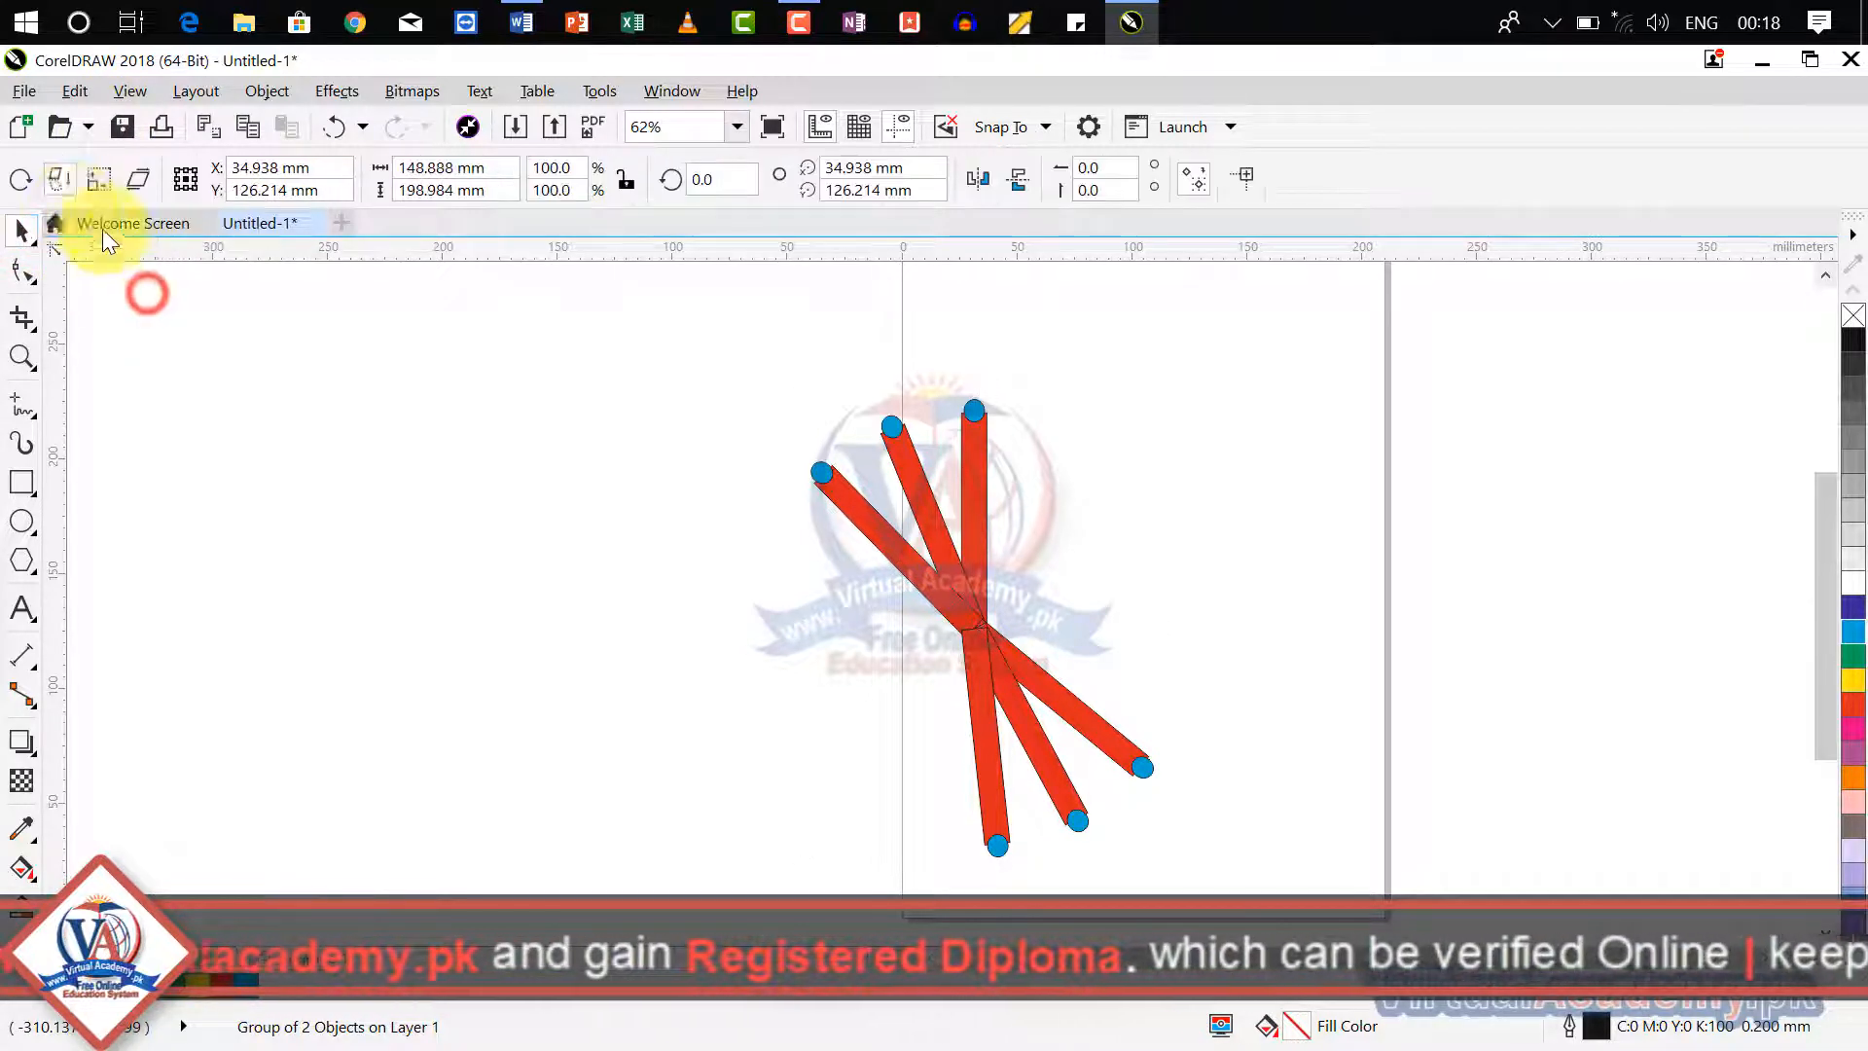
click(22, 180)
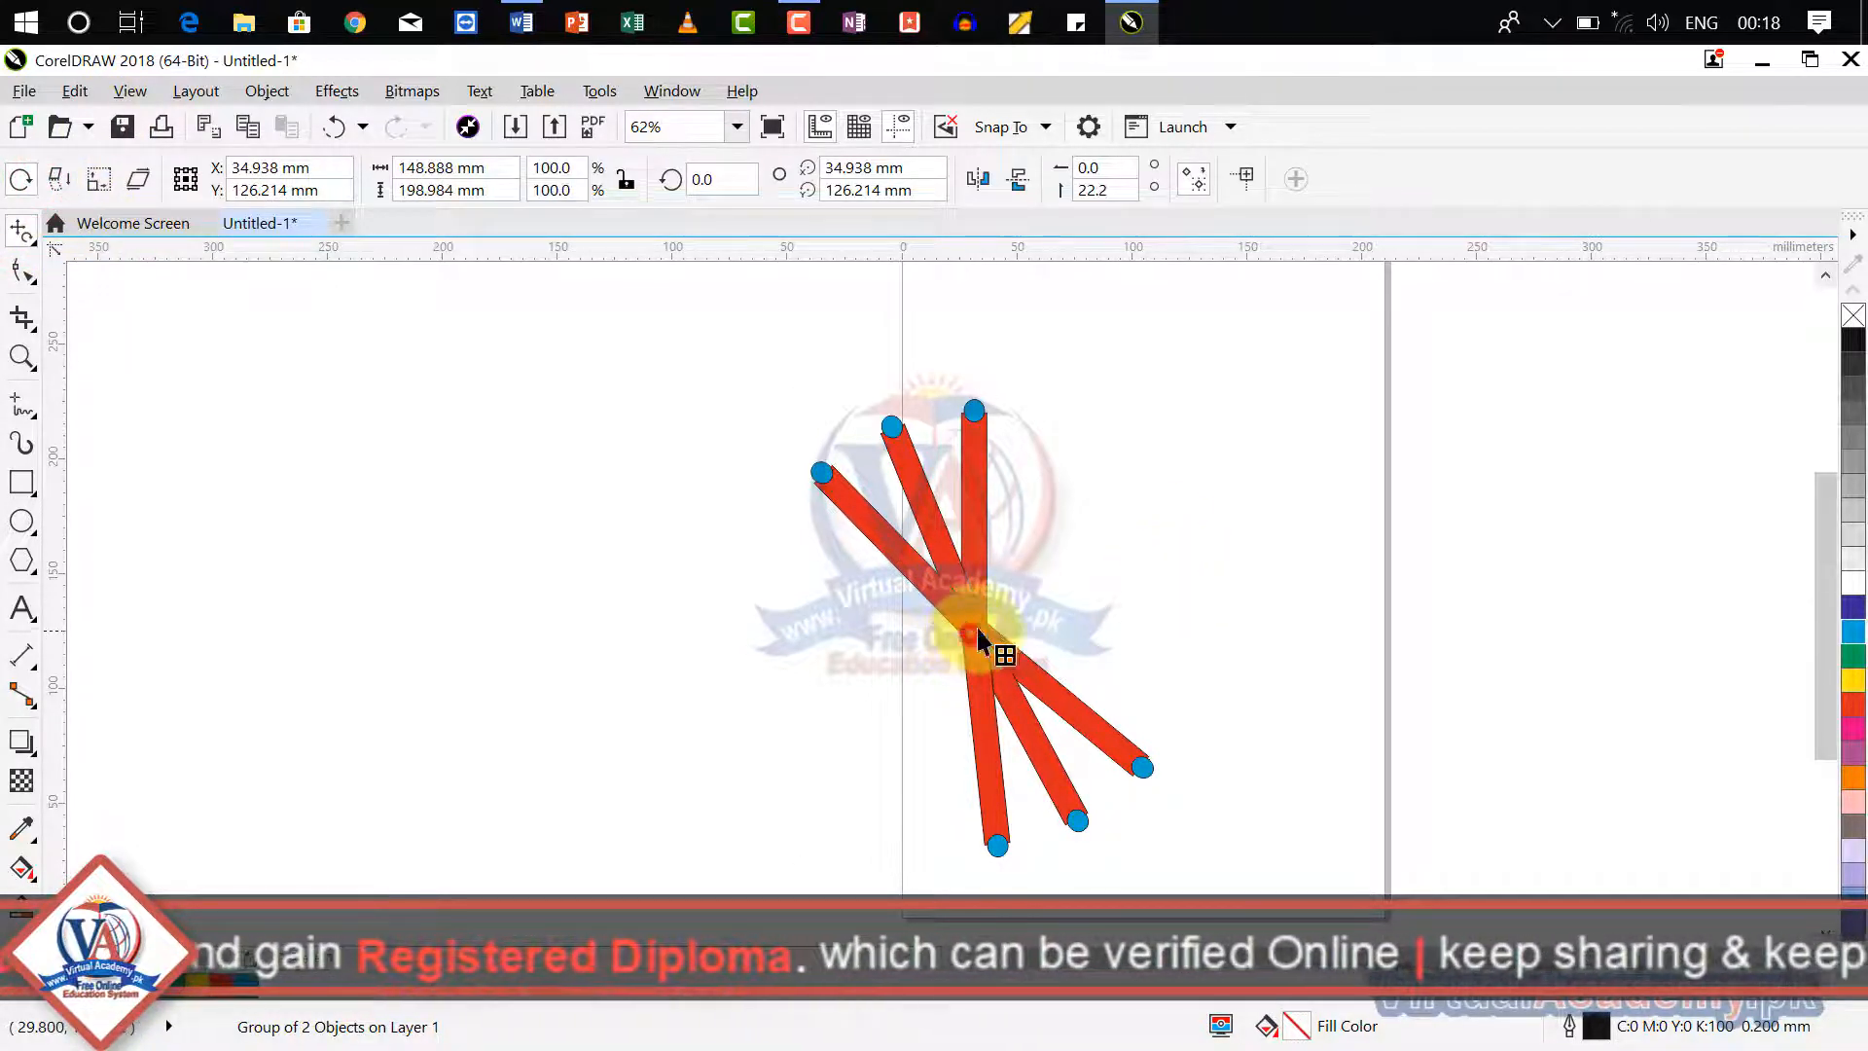
mouse_move(978, 634)
mouse_down()
mouse_move(997, 657)
mouse_move(977, 668)
mouse_up()
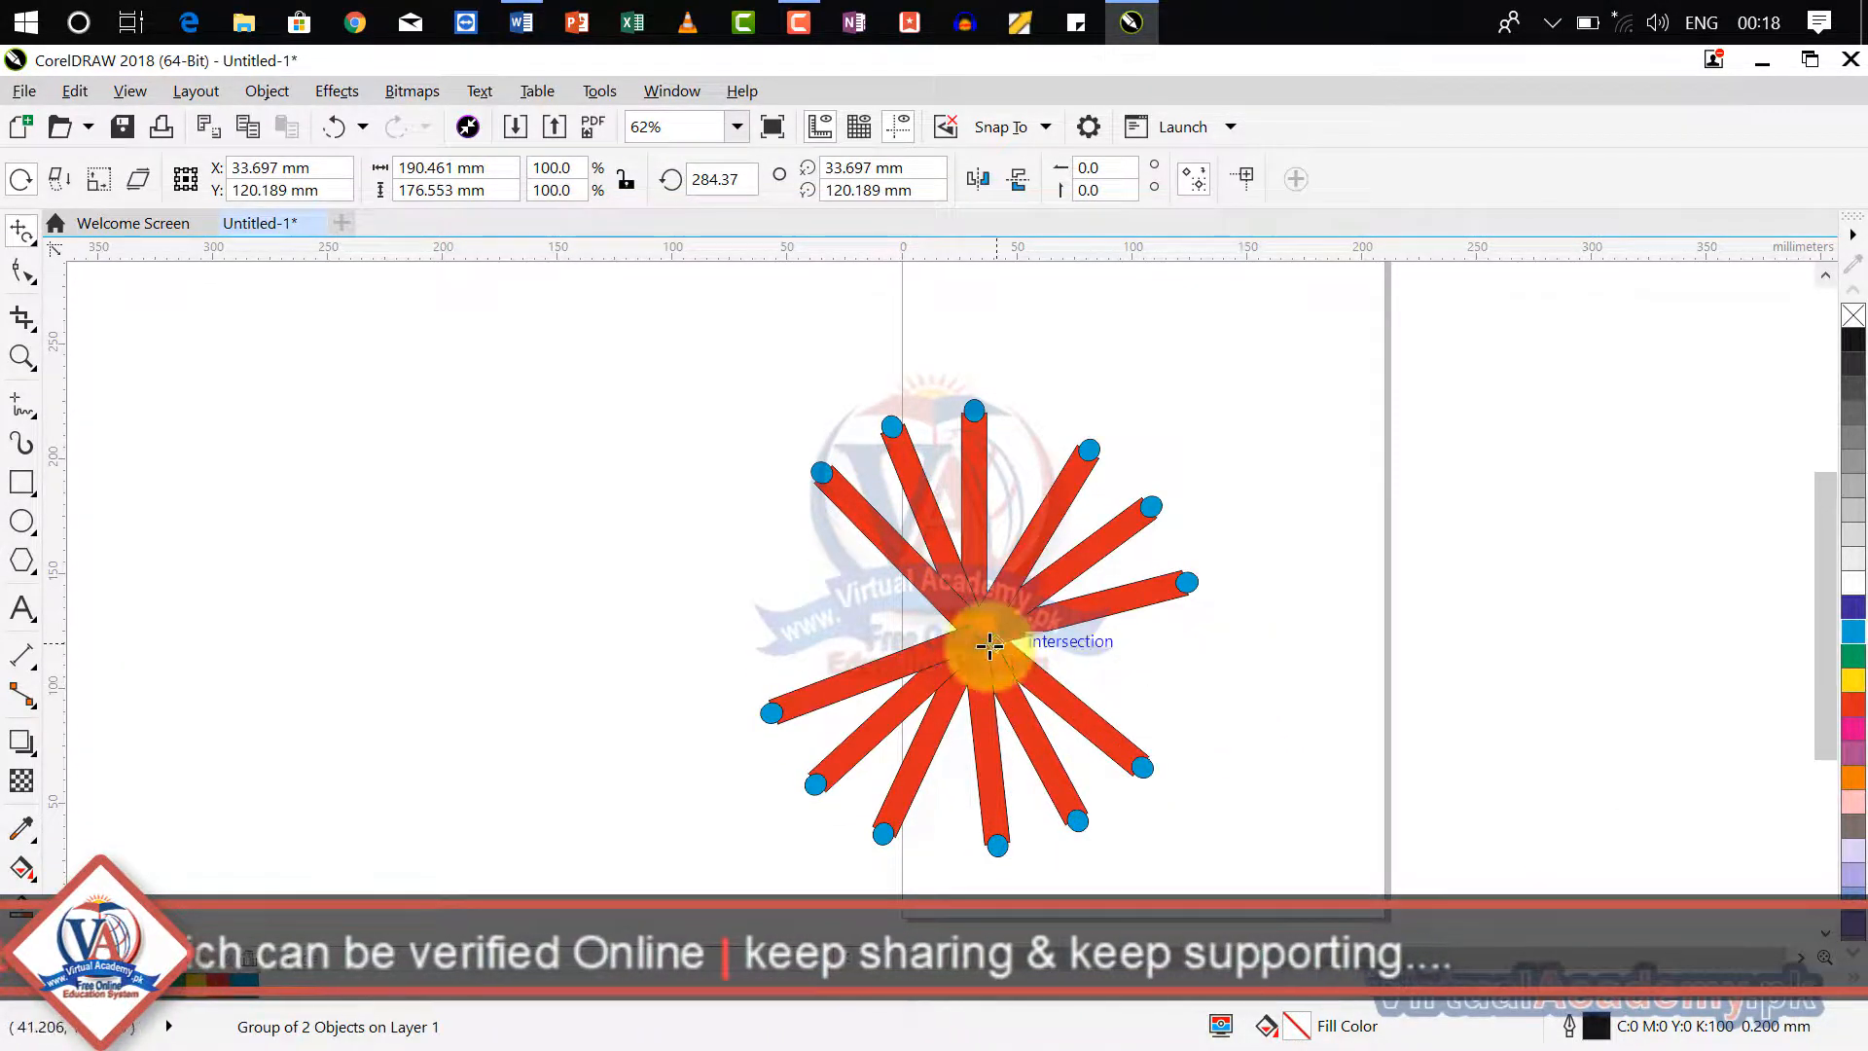
drag(972, 638, 1002, 679)
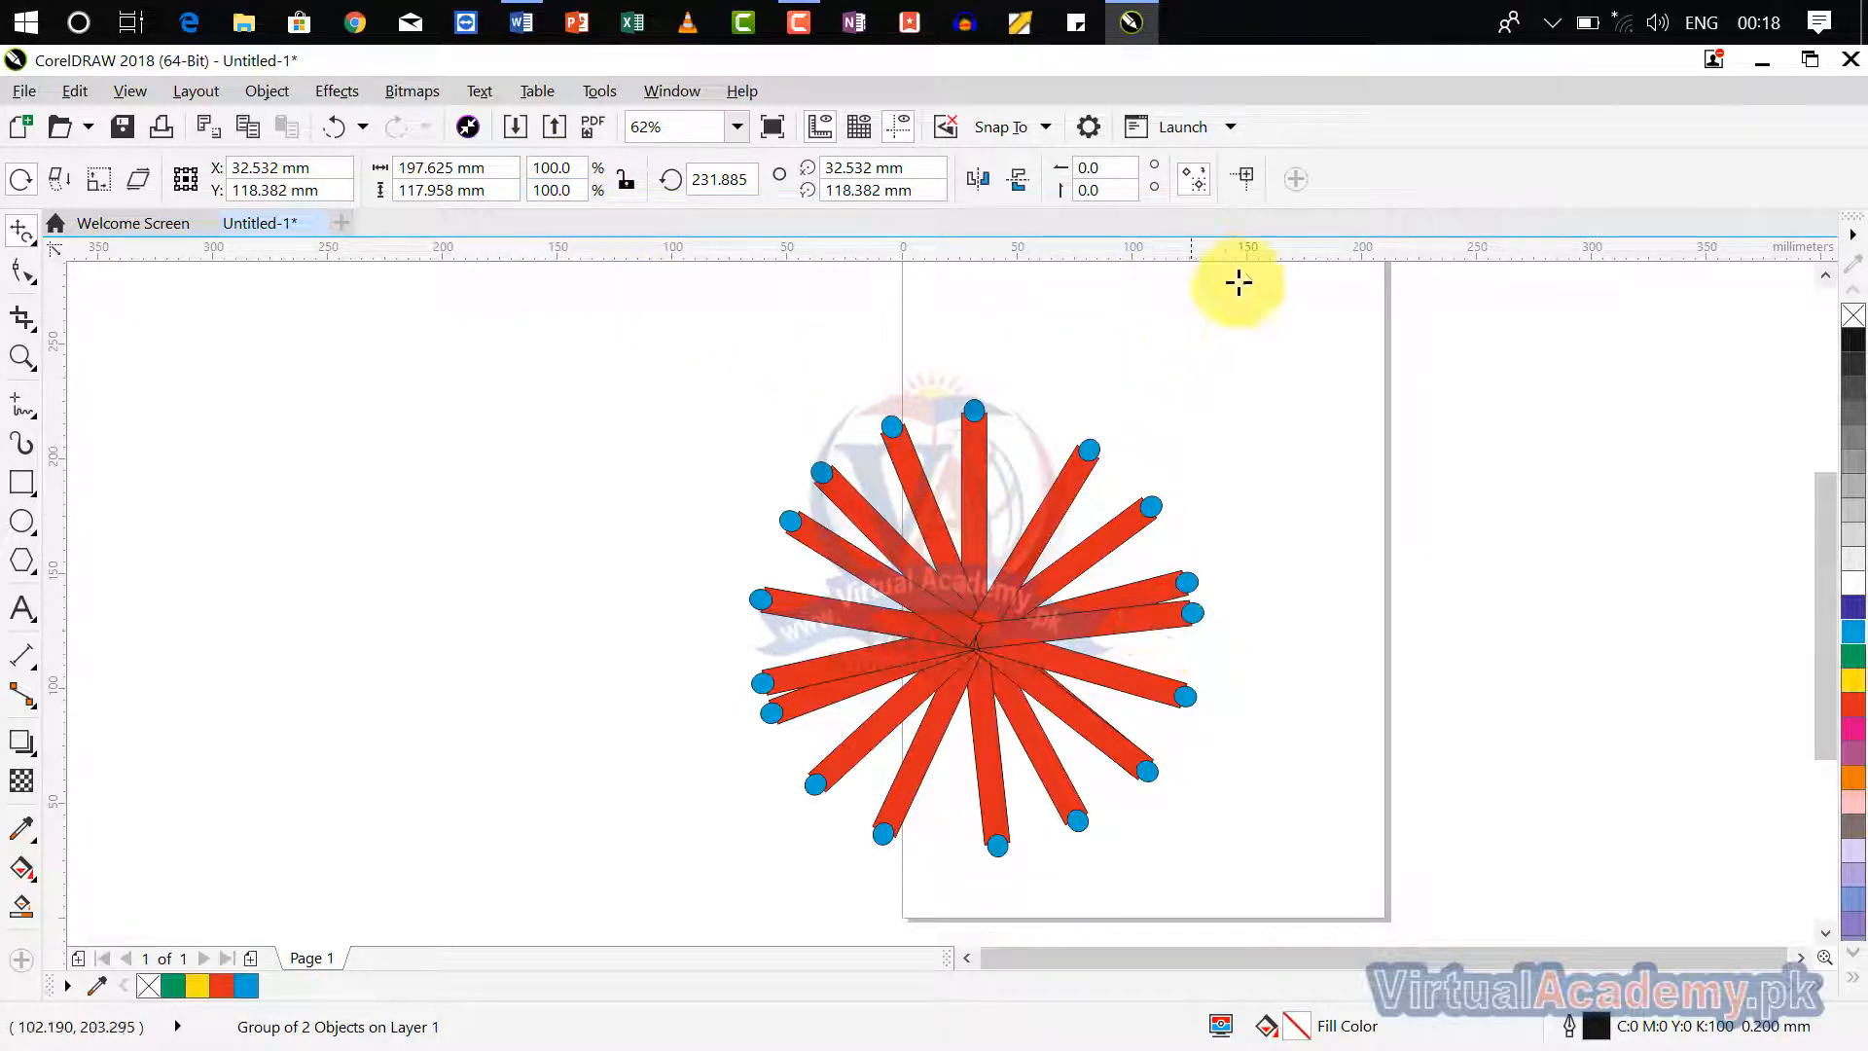
Turn the Relative to Object option on, off and on again for the last rotated group.
click(1233, 173)
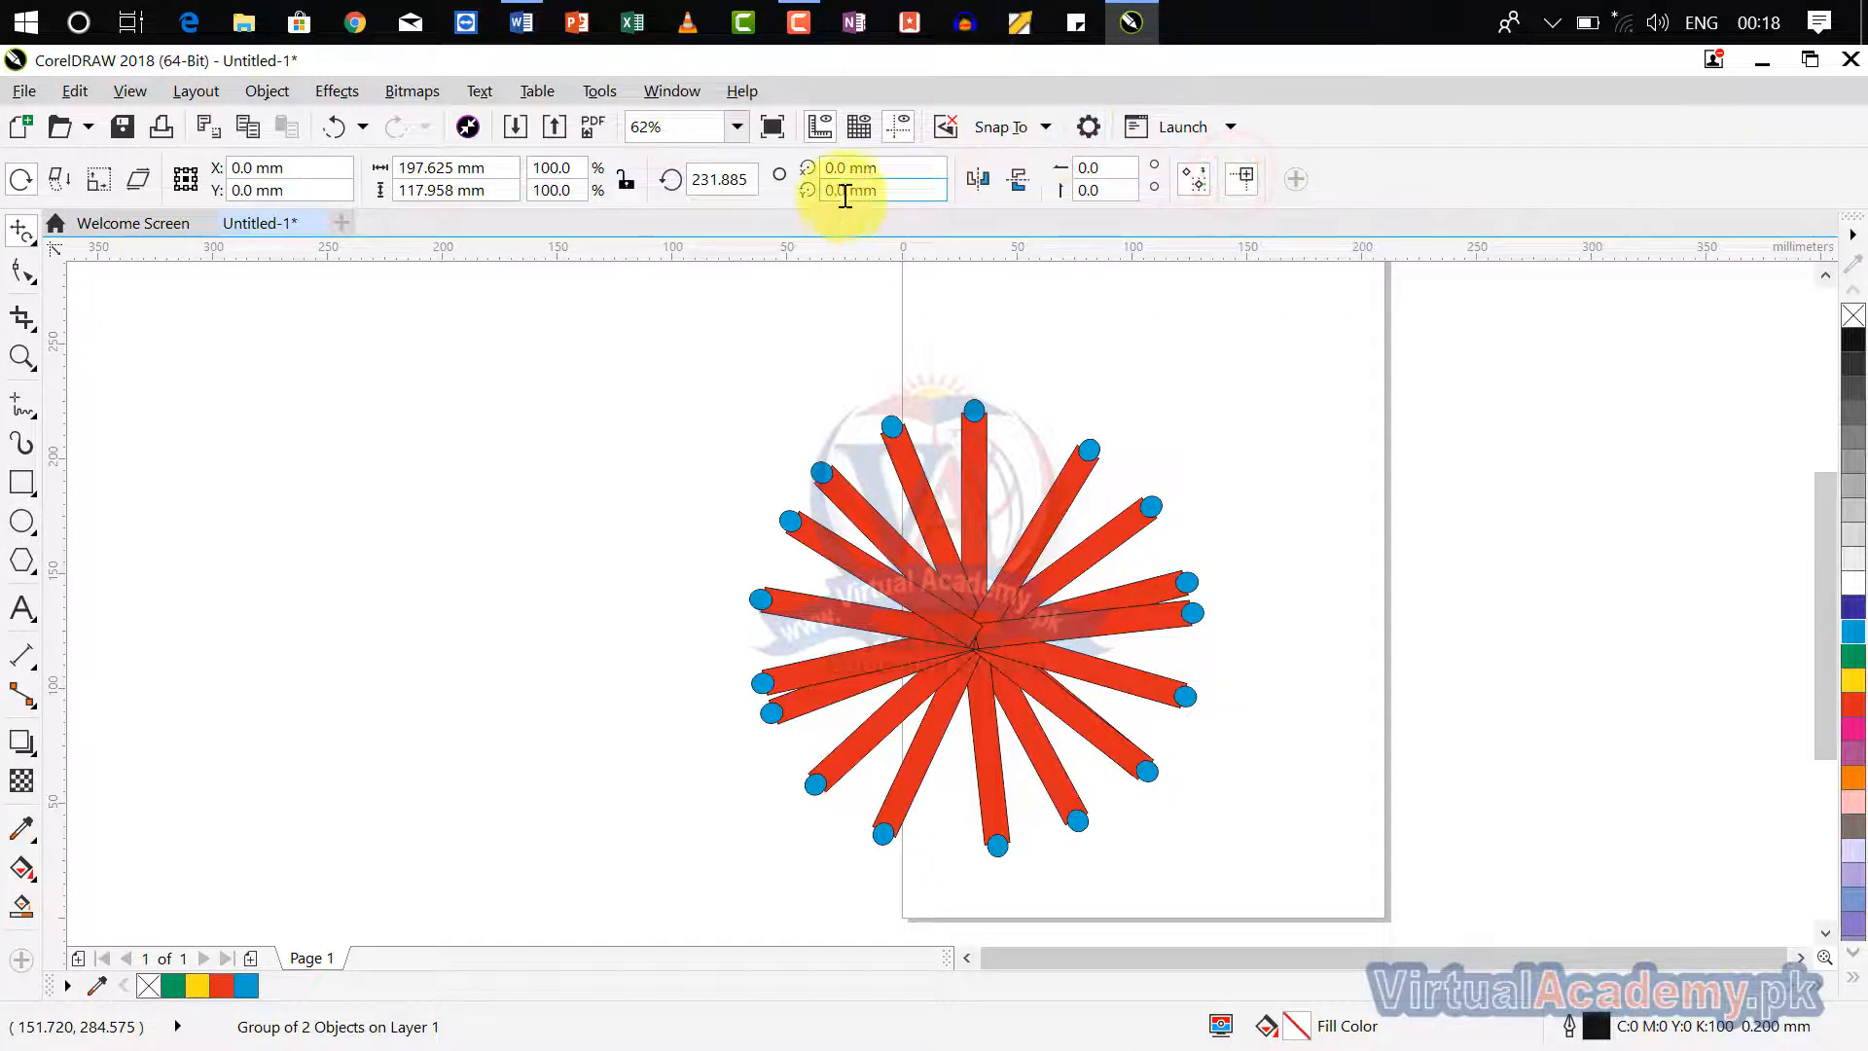
click(1239, 175)
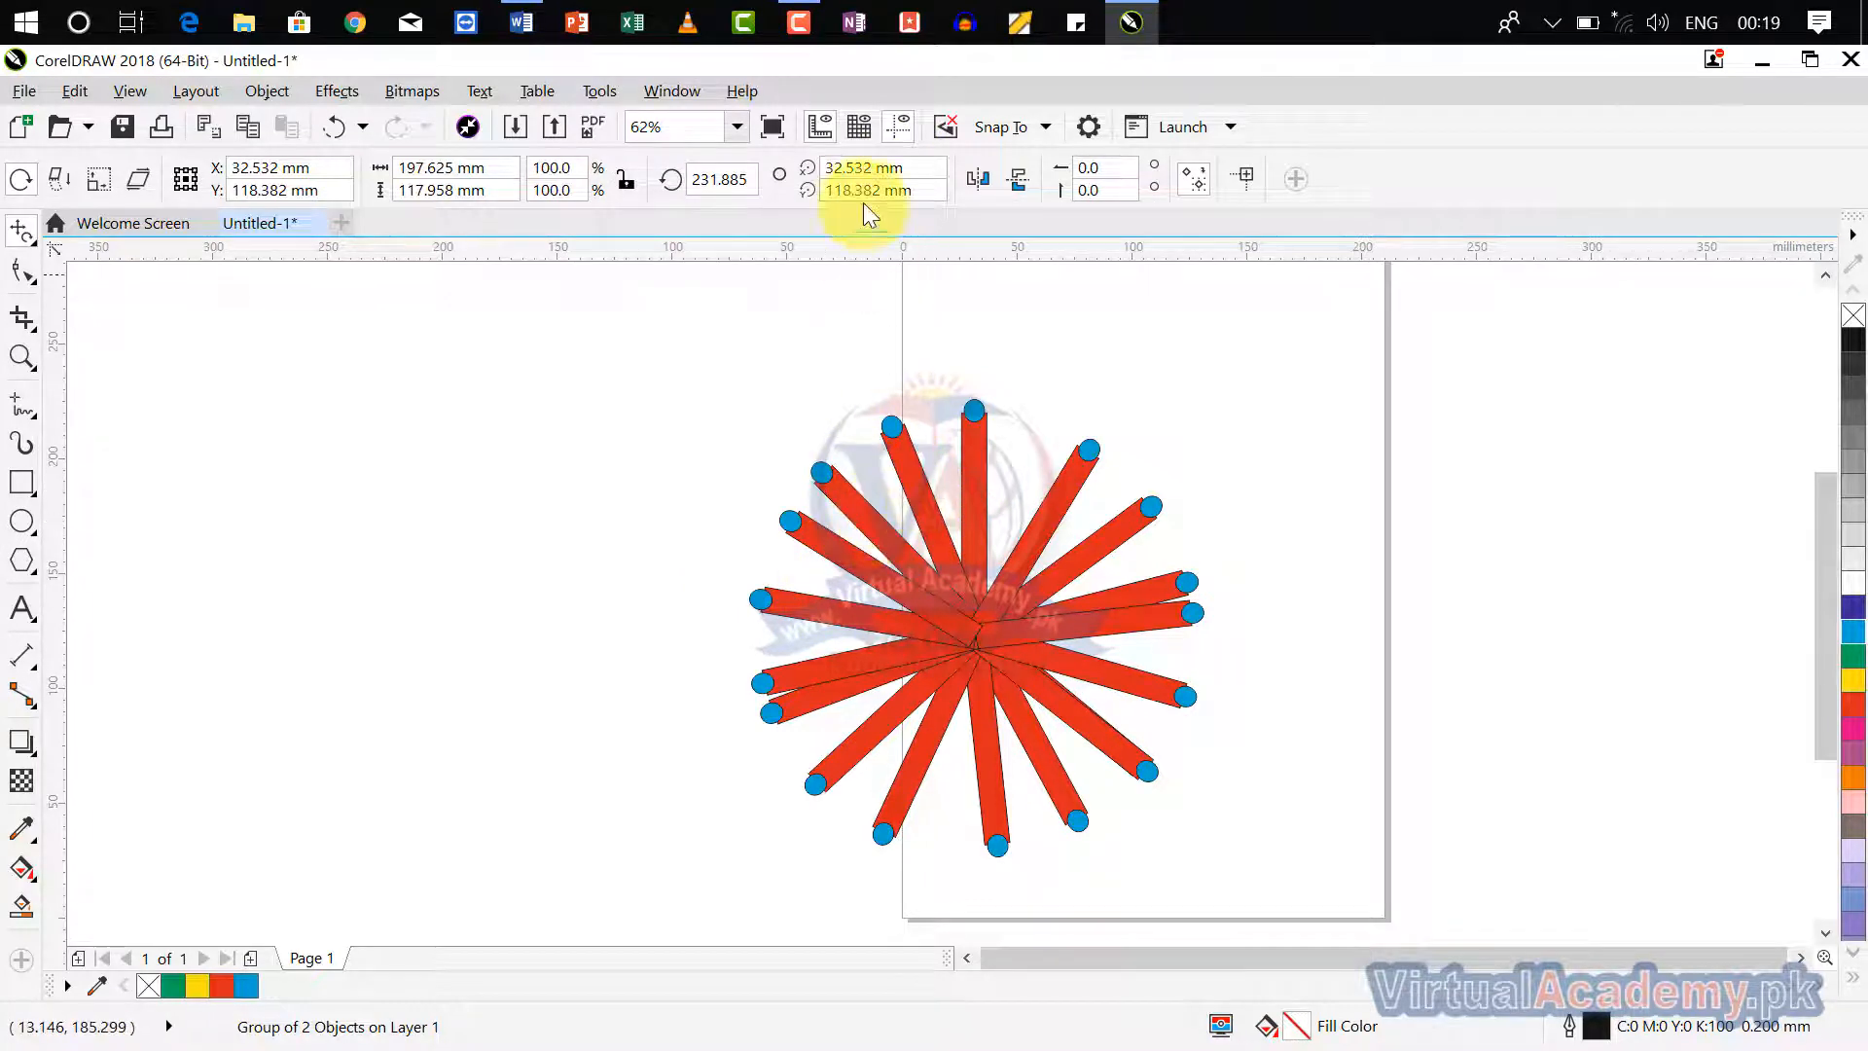
click(1241, 179)
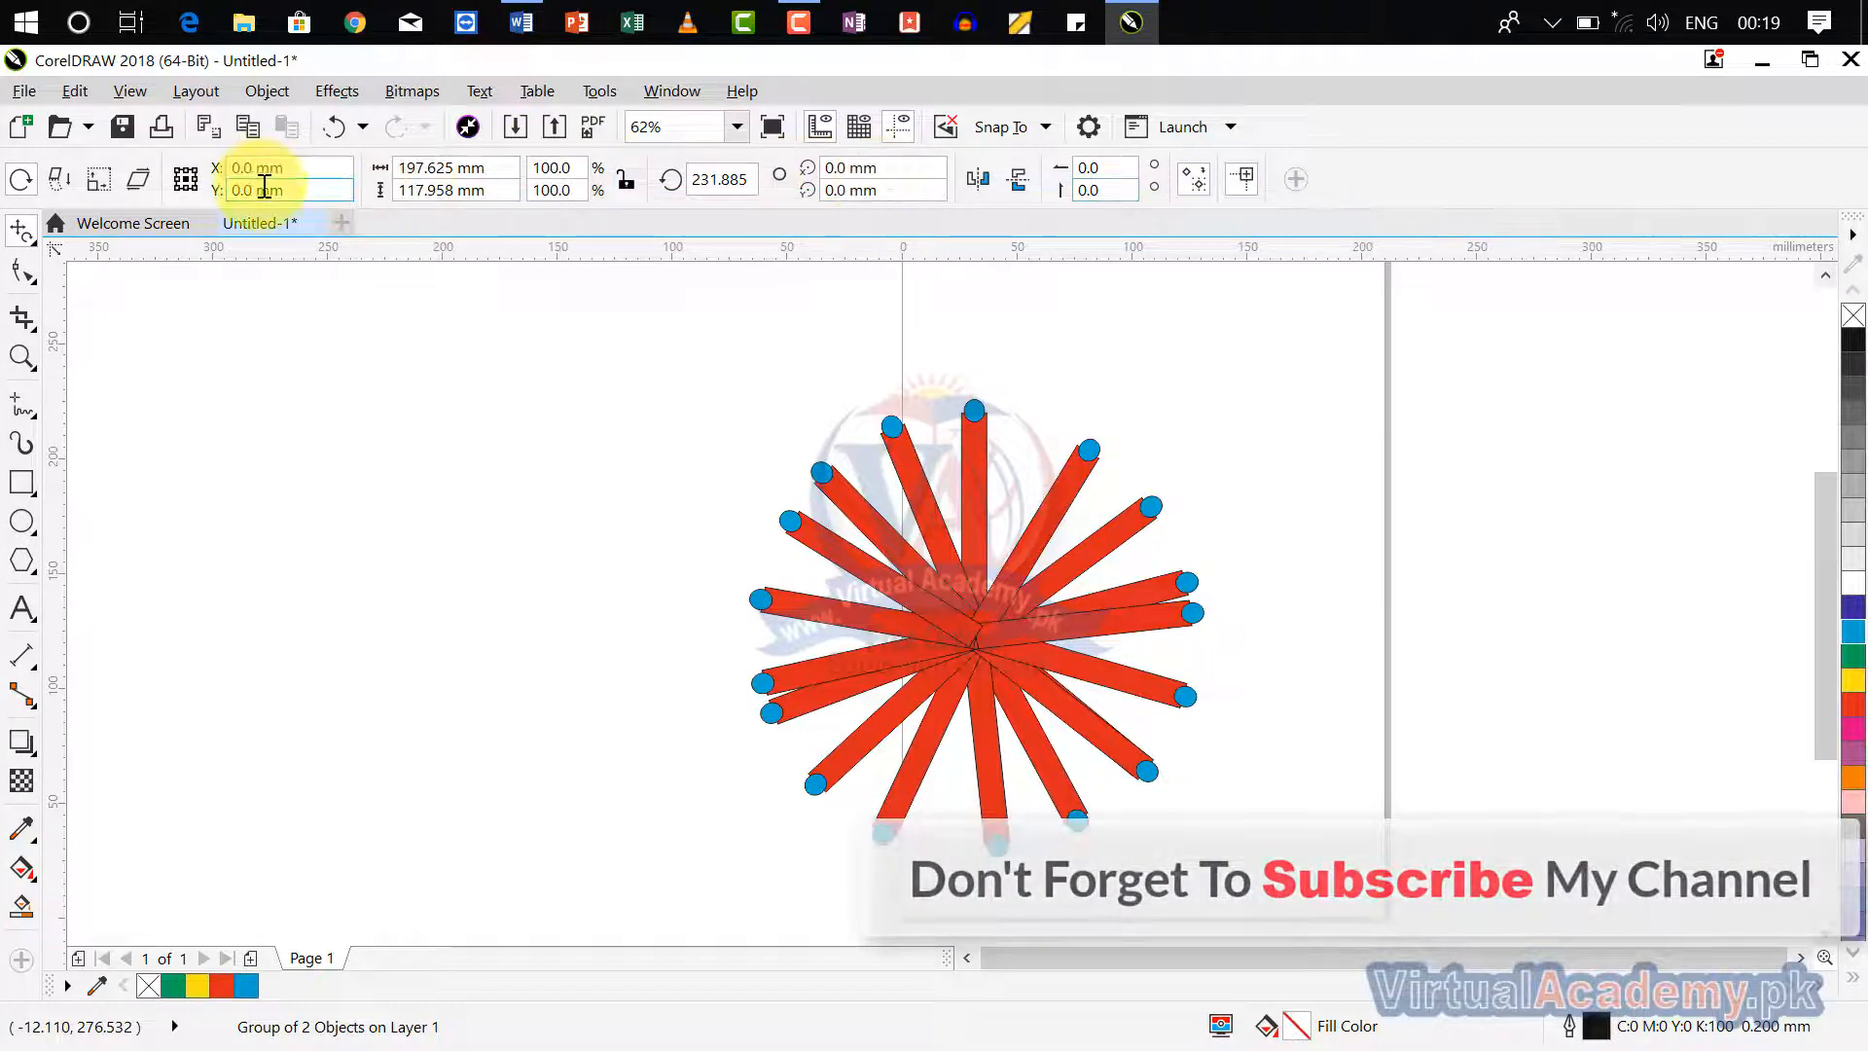
Hide the Rotate control from Free Transform's property bar, restore it and close the customization list.
click(1298, 183)
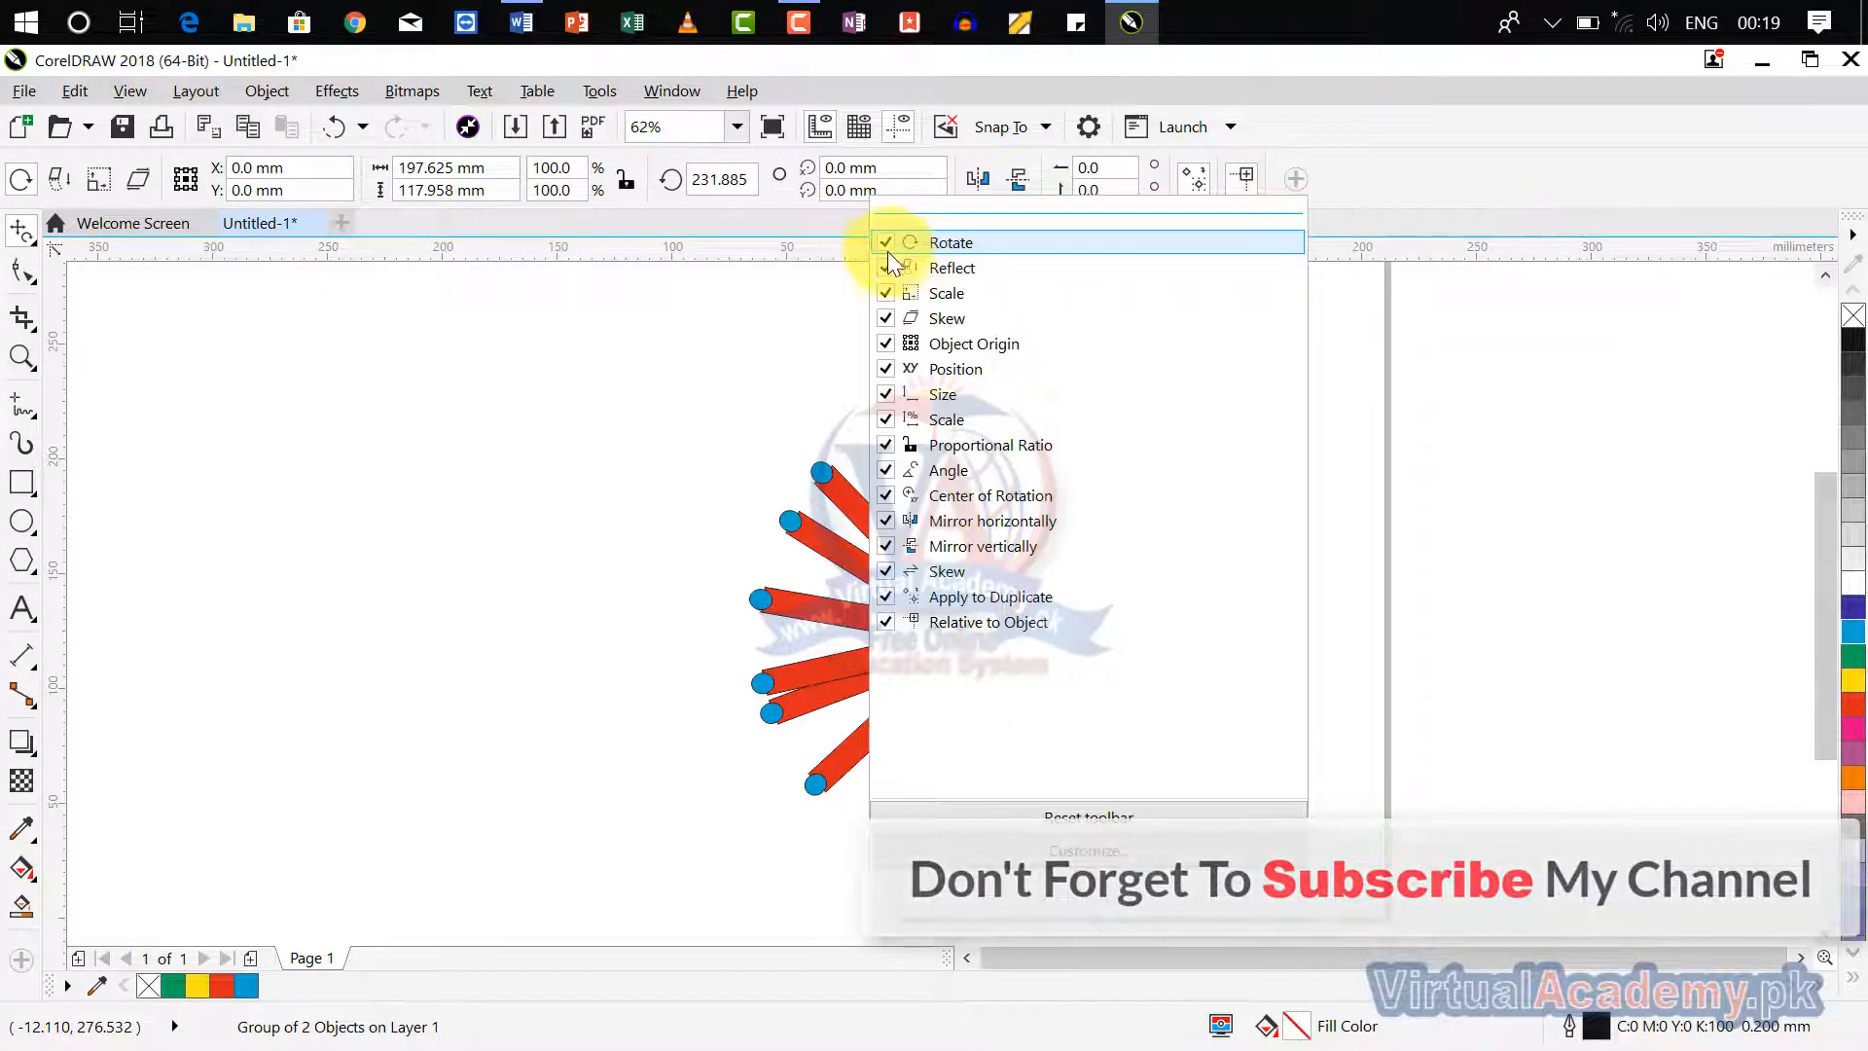
click(886, 242)
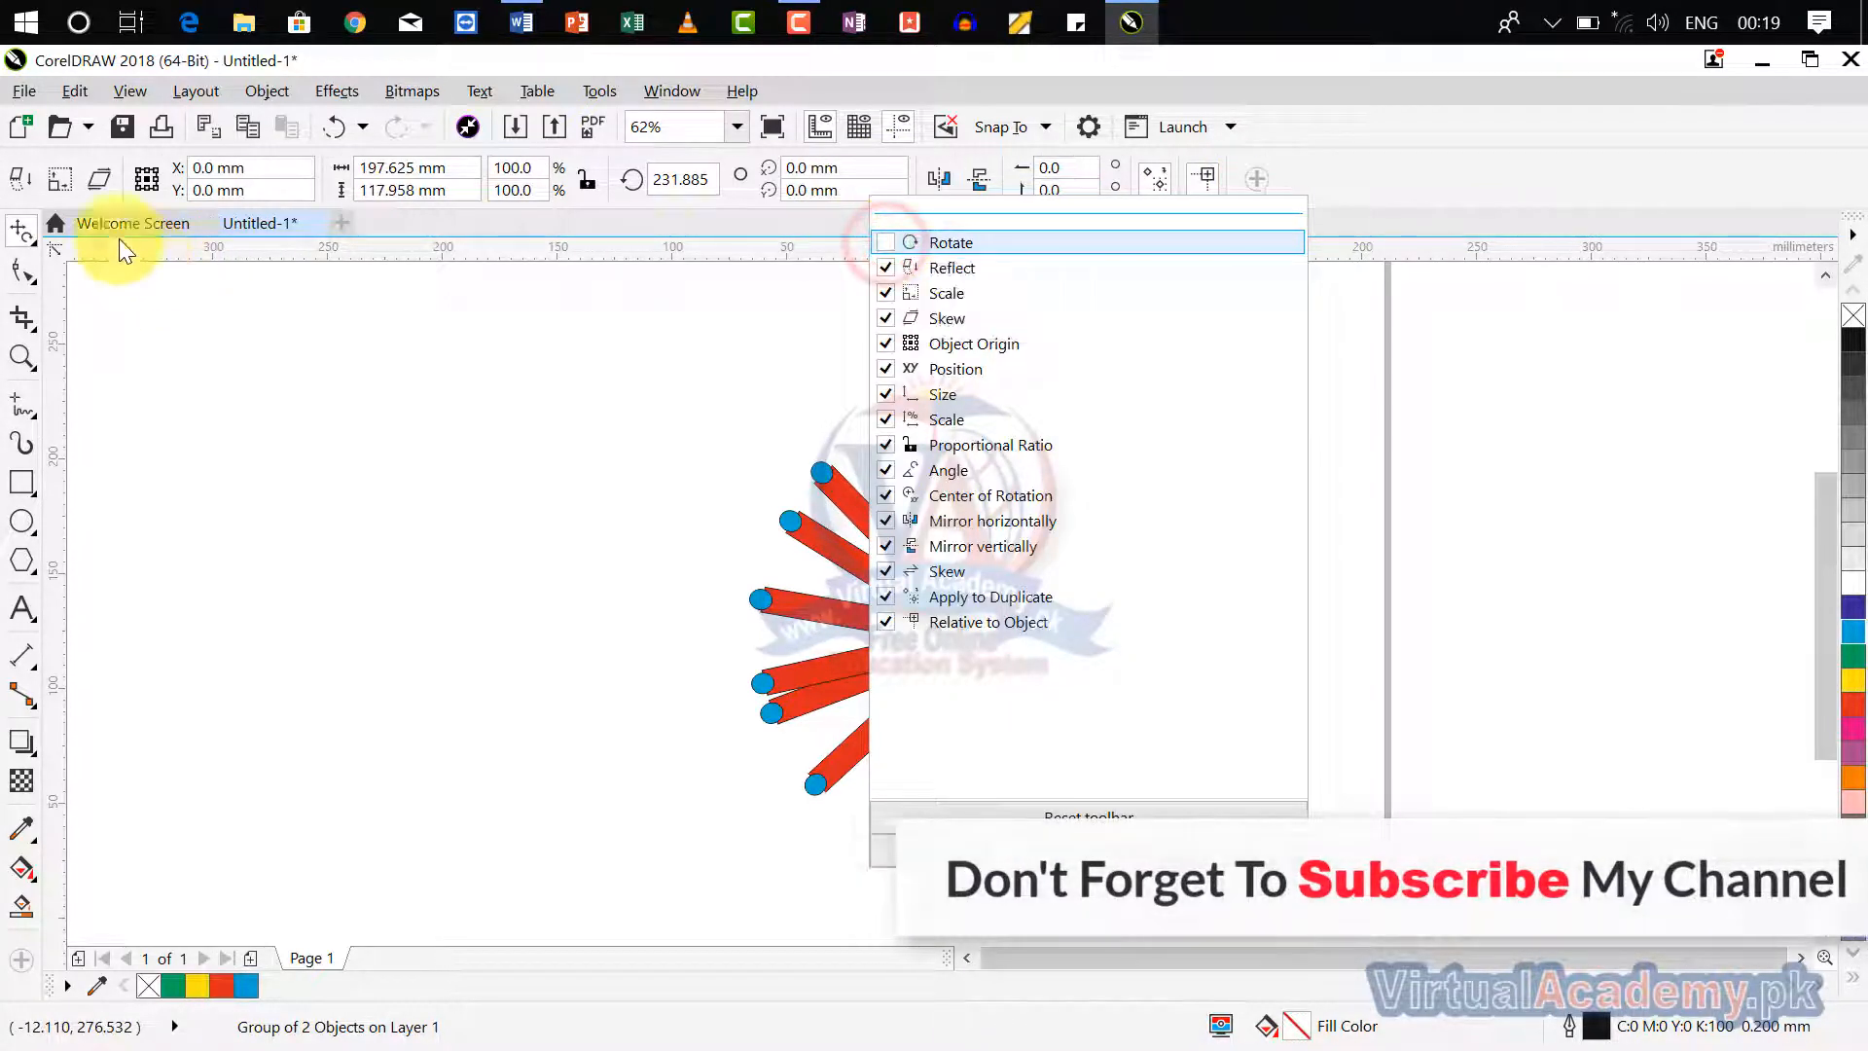
click(885, 241)
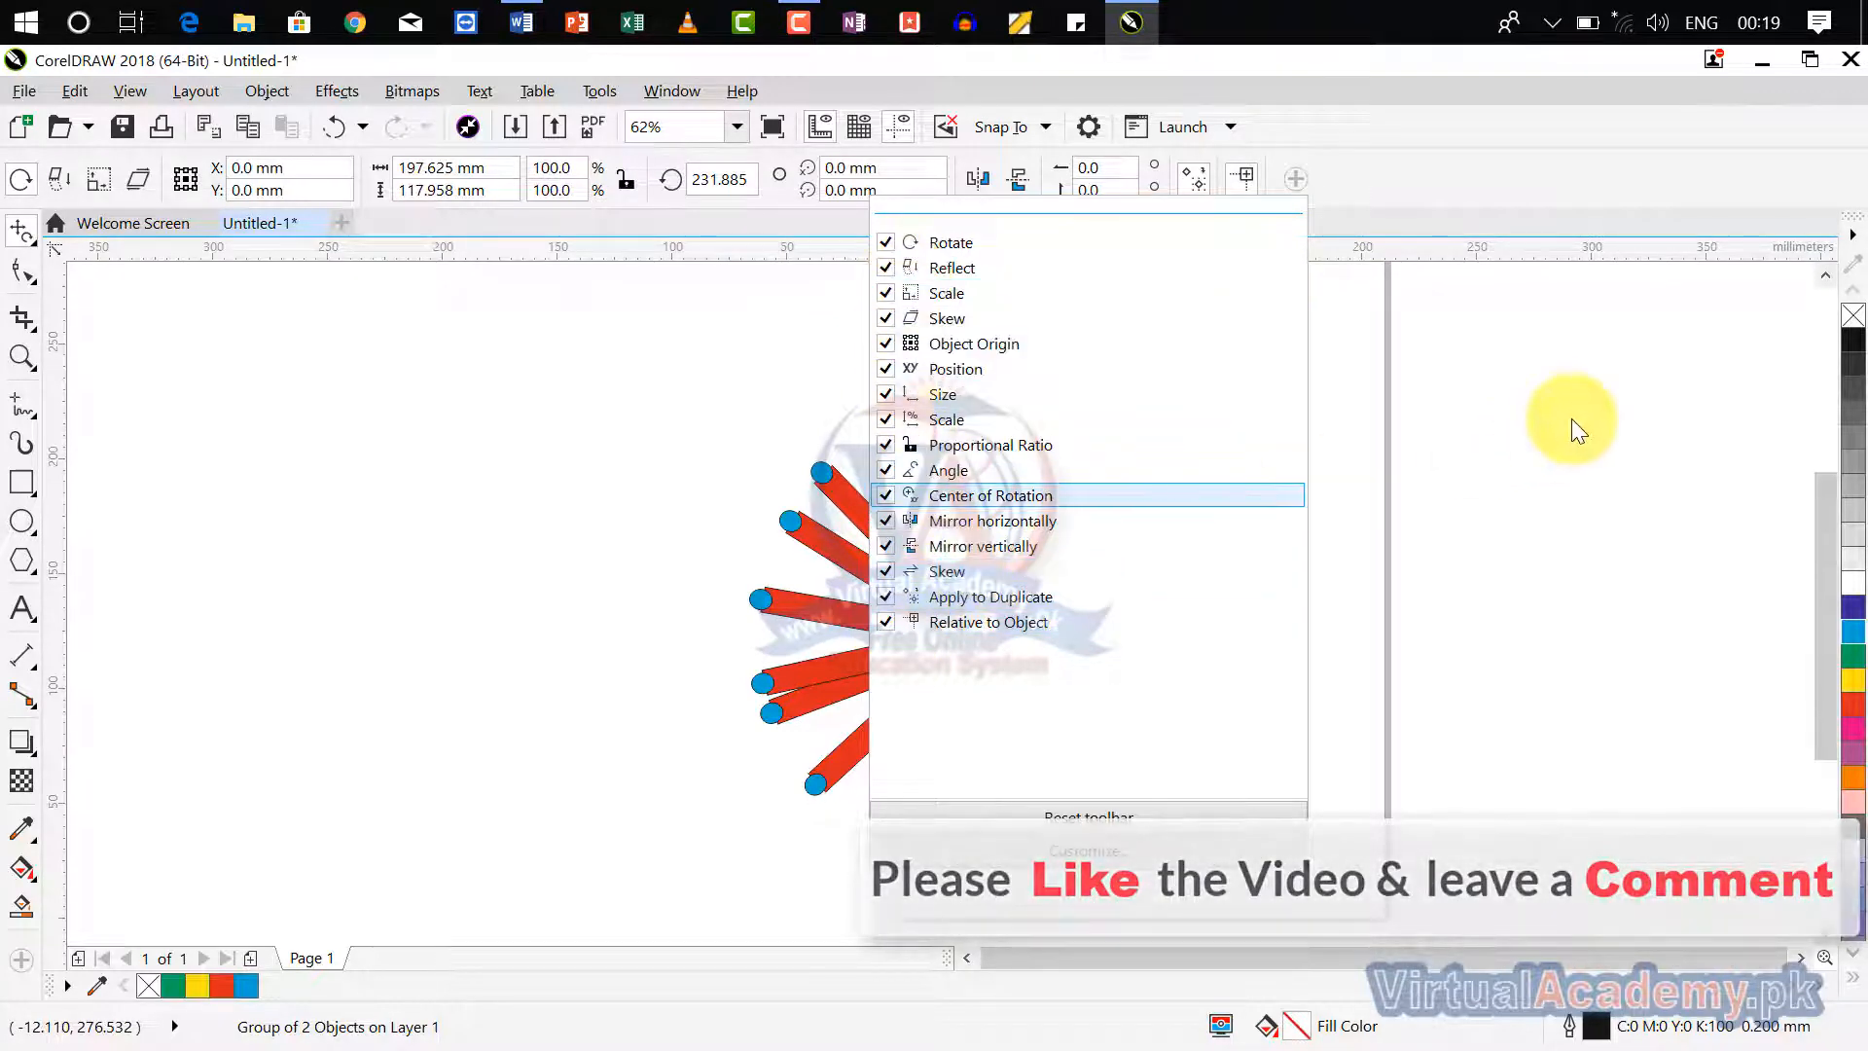
click(1528, 418)
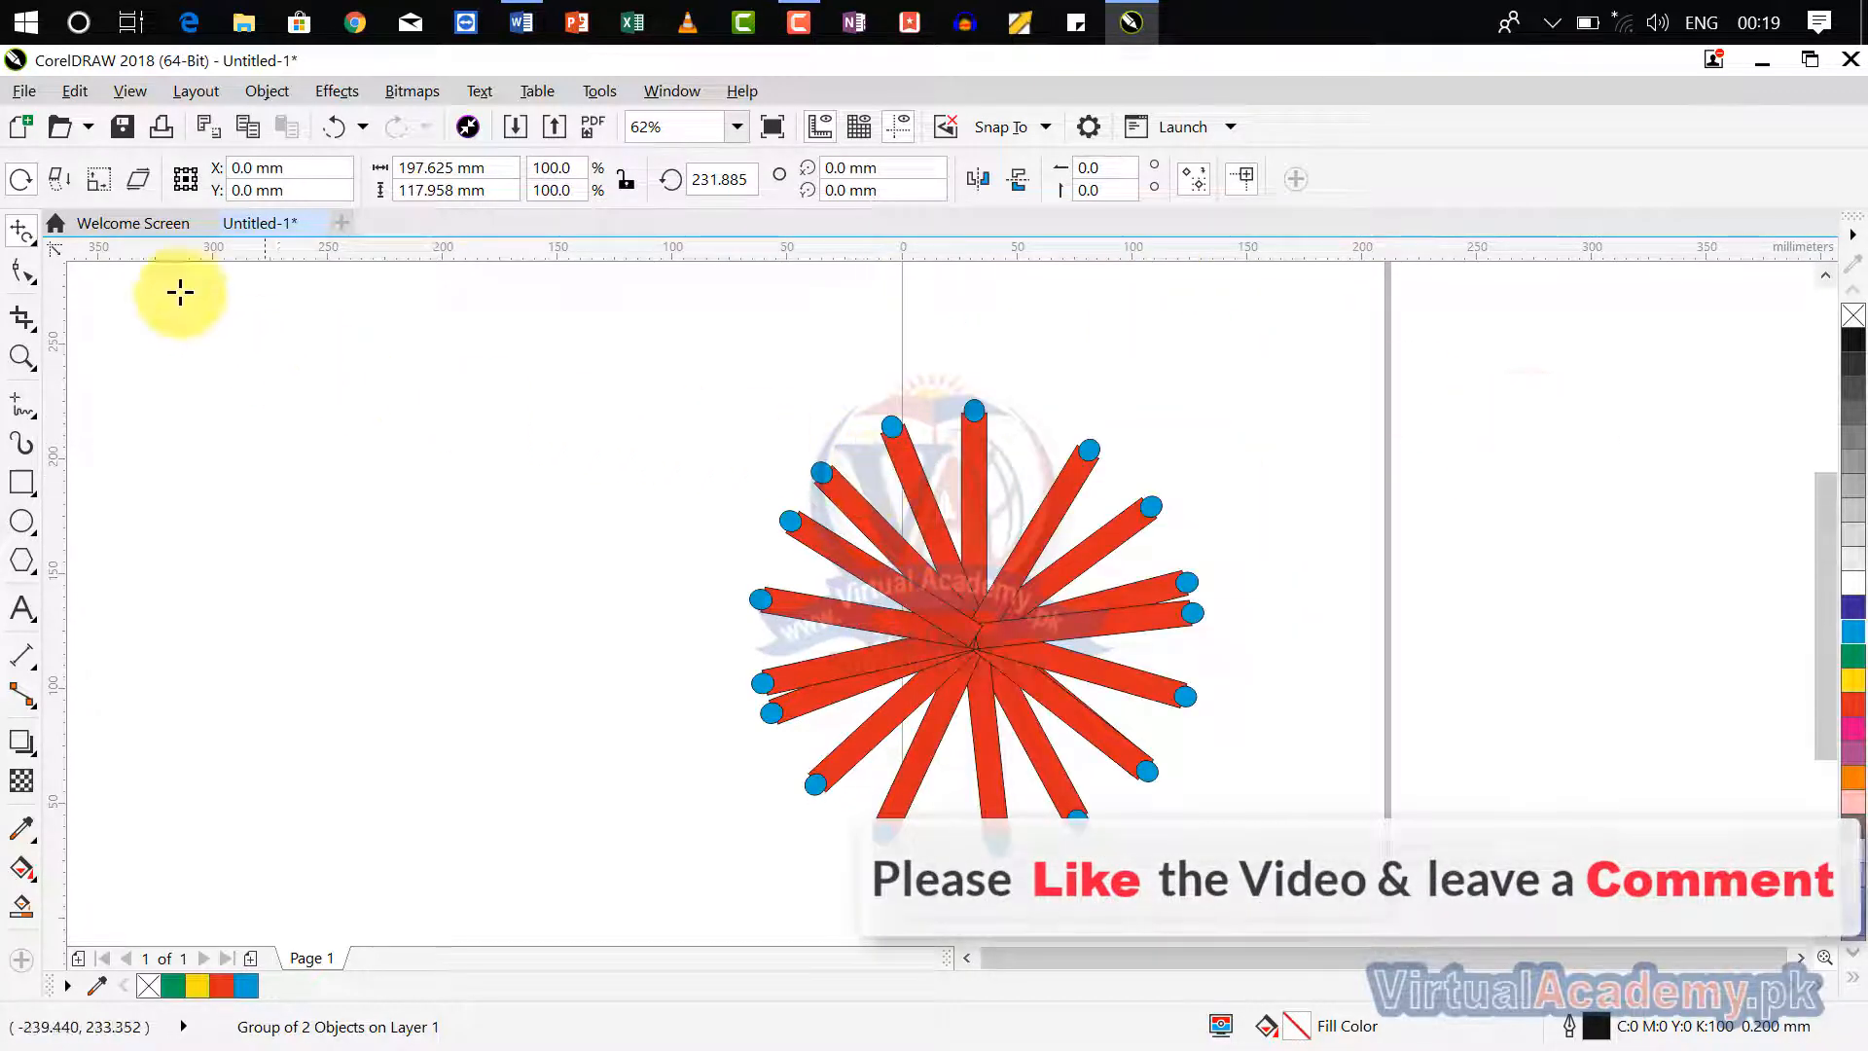
click(29, 248)
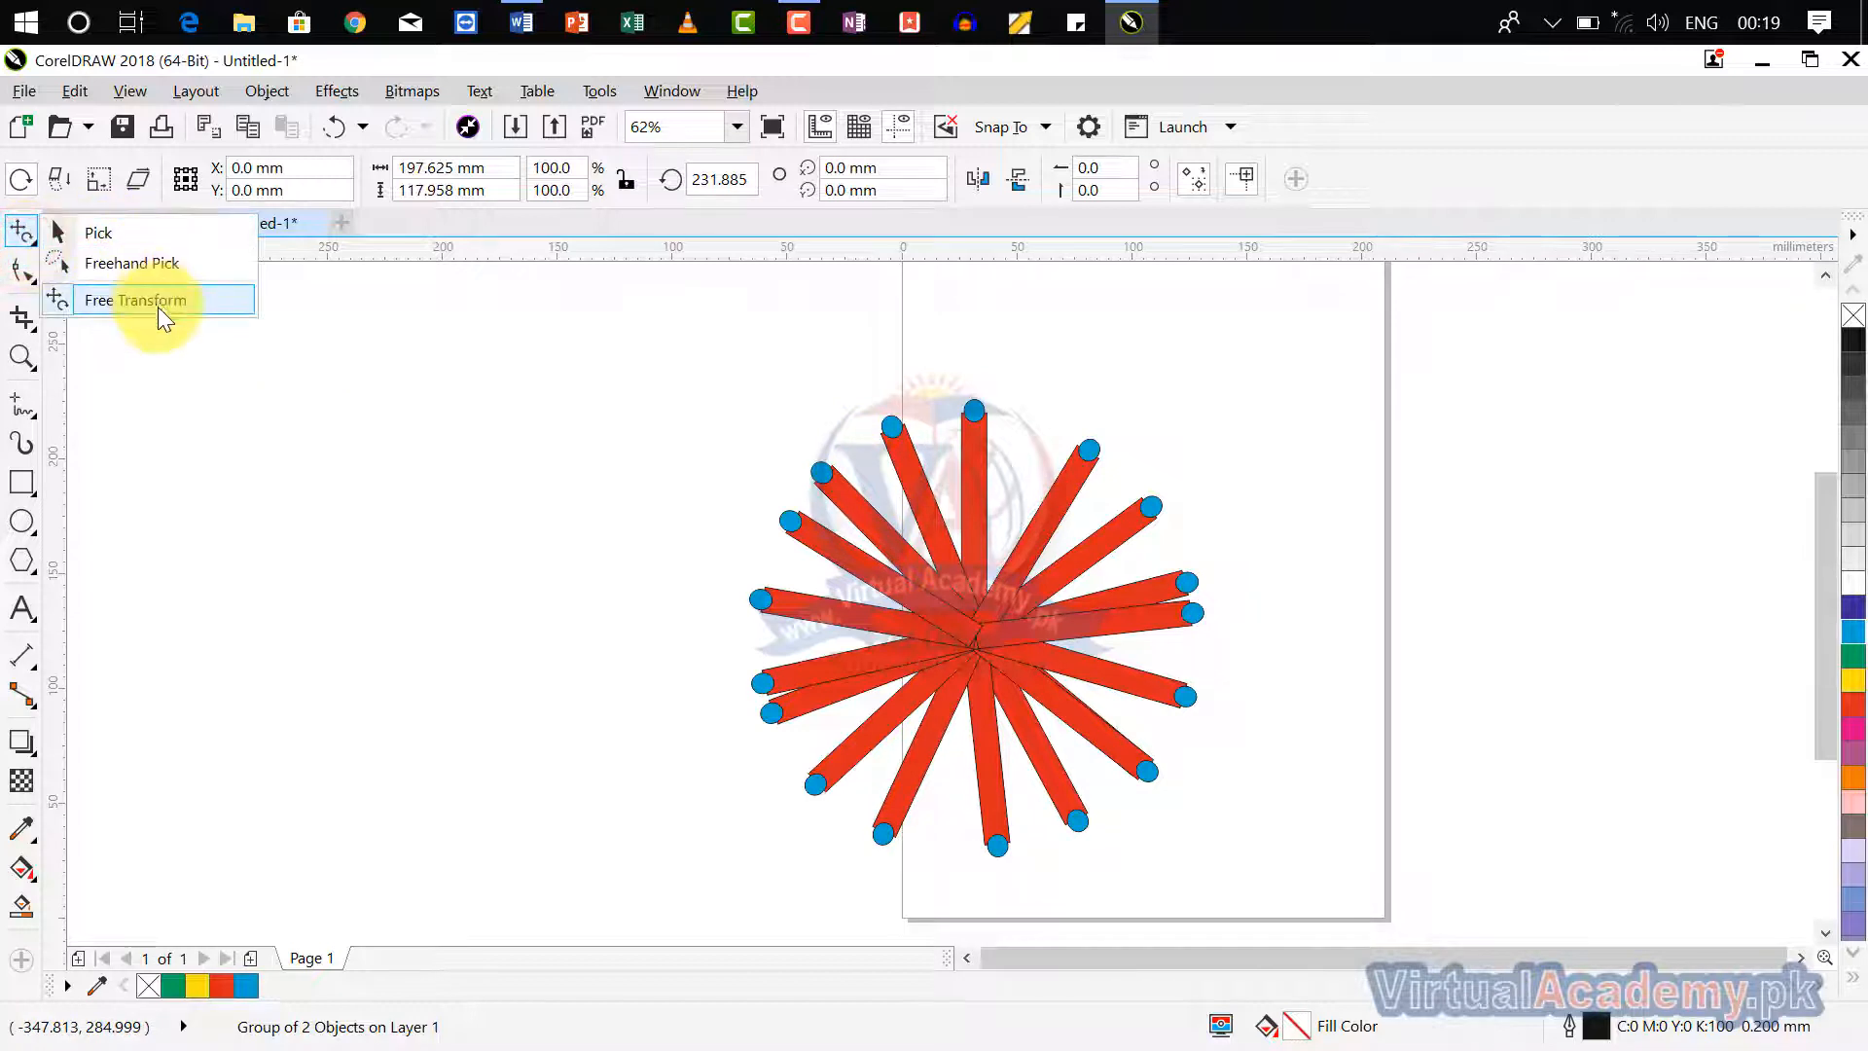
click(171, 303)
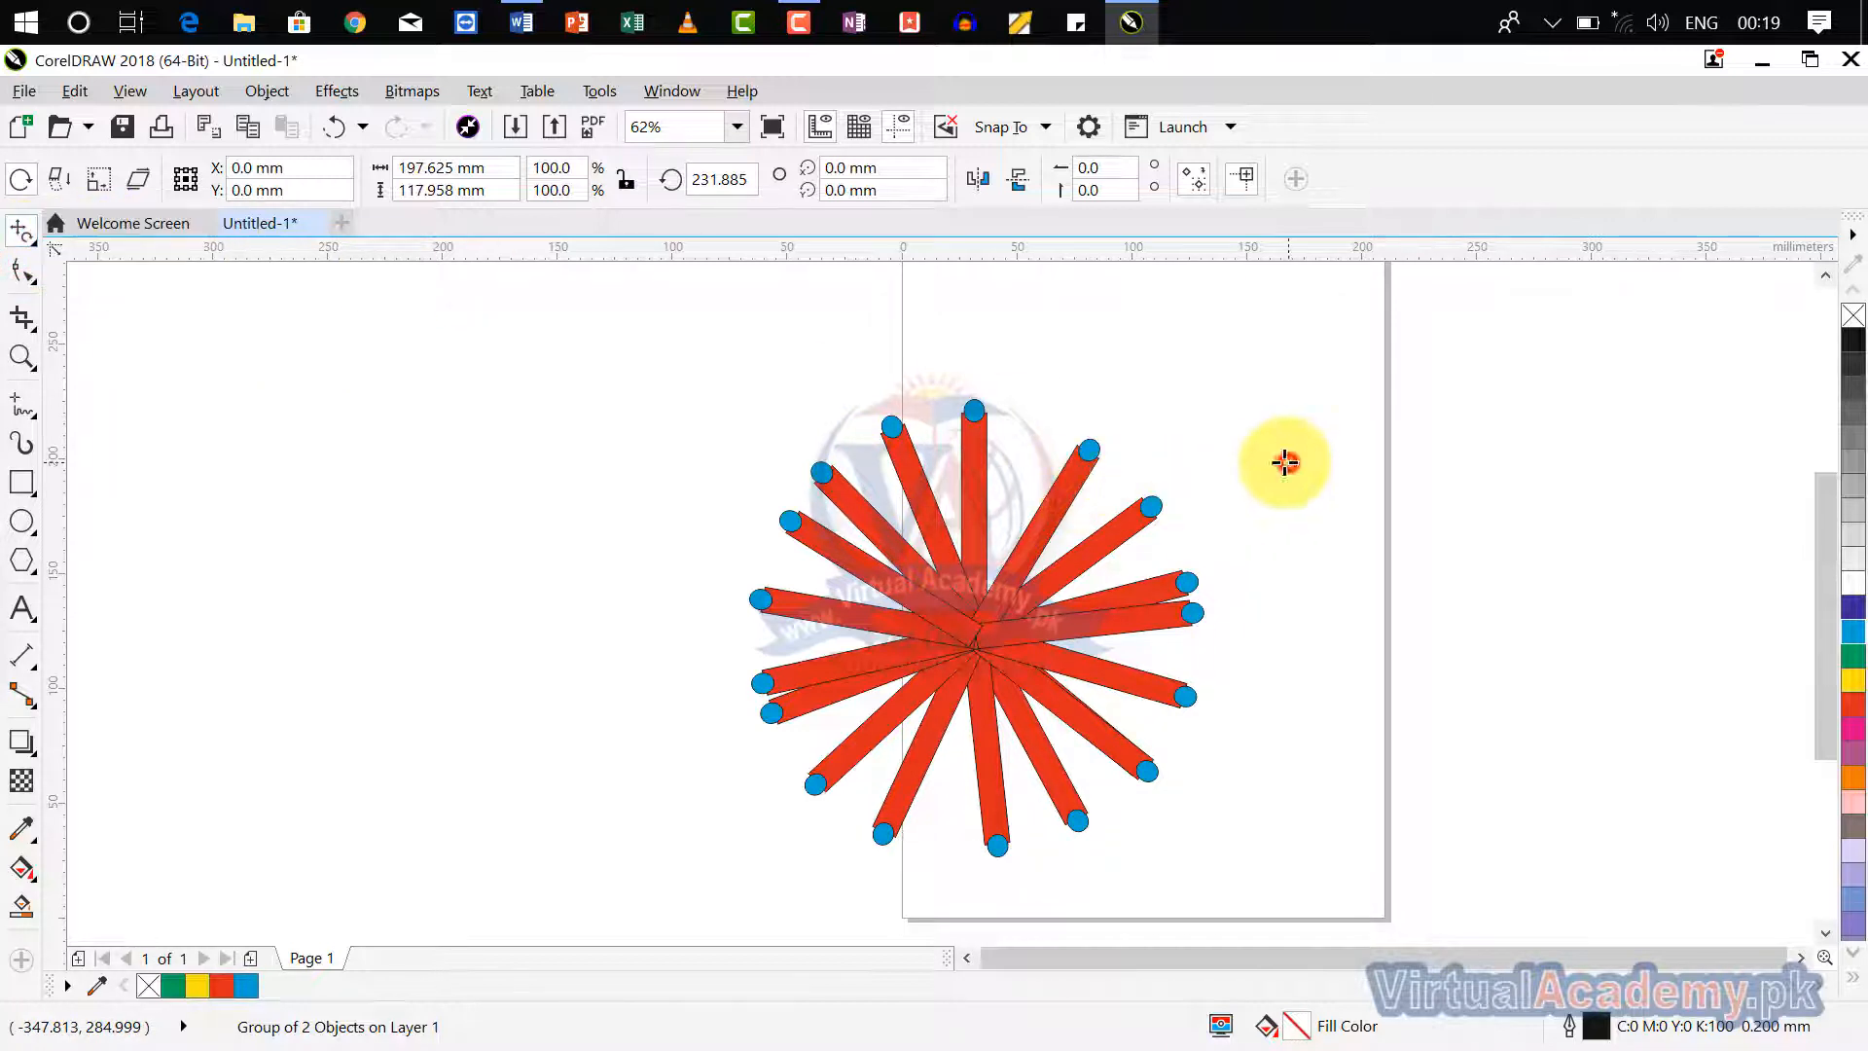